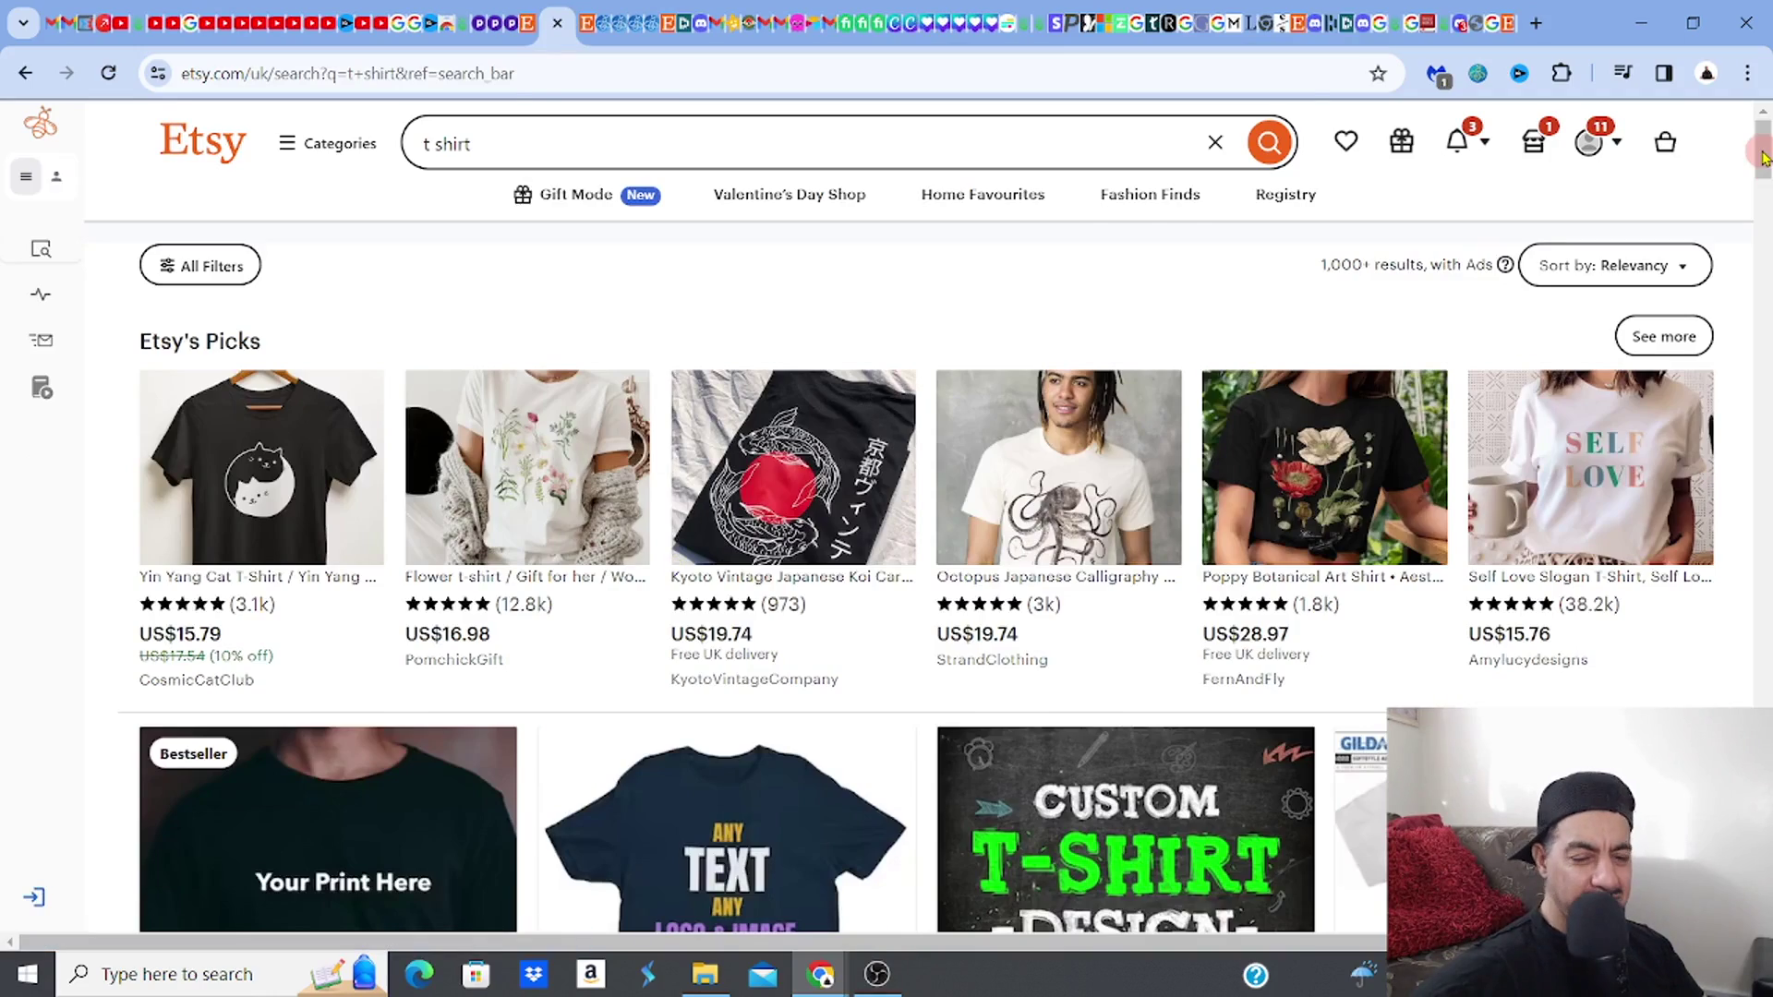
# Look through the Etsy search results for "t shirt" and close that results page
pyautogui.moveTo(1765, 157); pyautogui.dragTo(1767, 319)
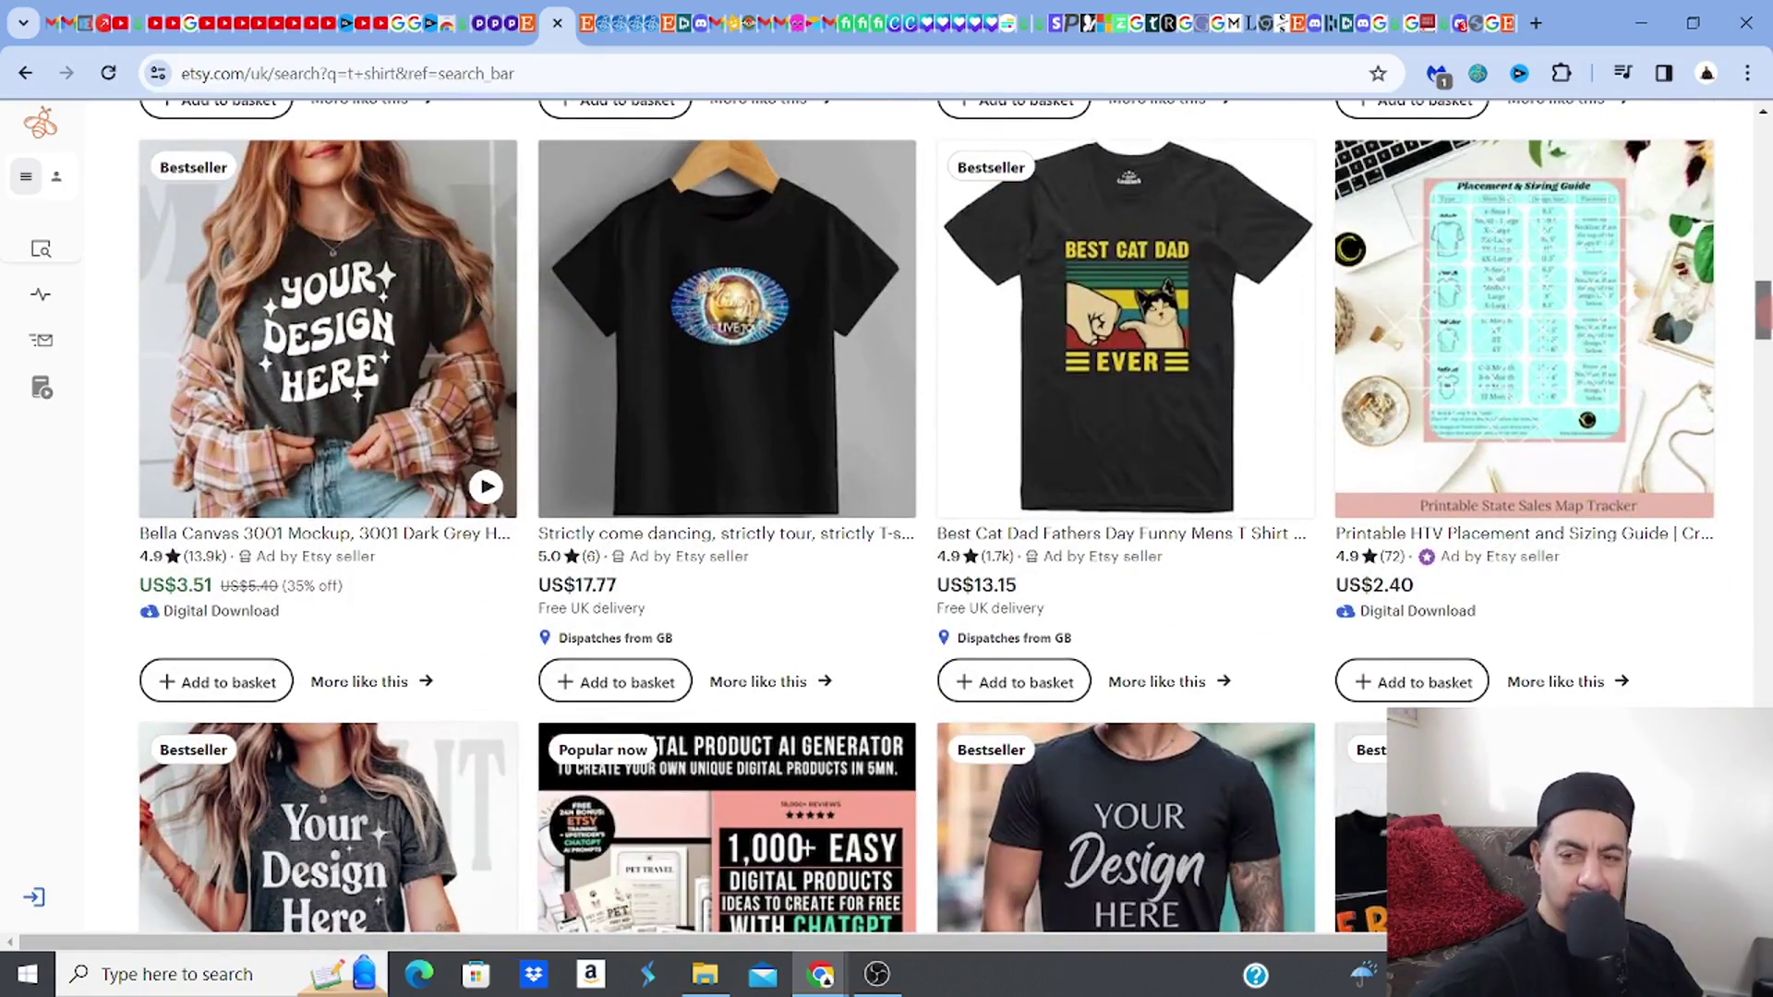
pyautogui.moveTo(1767, 319); pyautogui.dragTo(1767, 506)
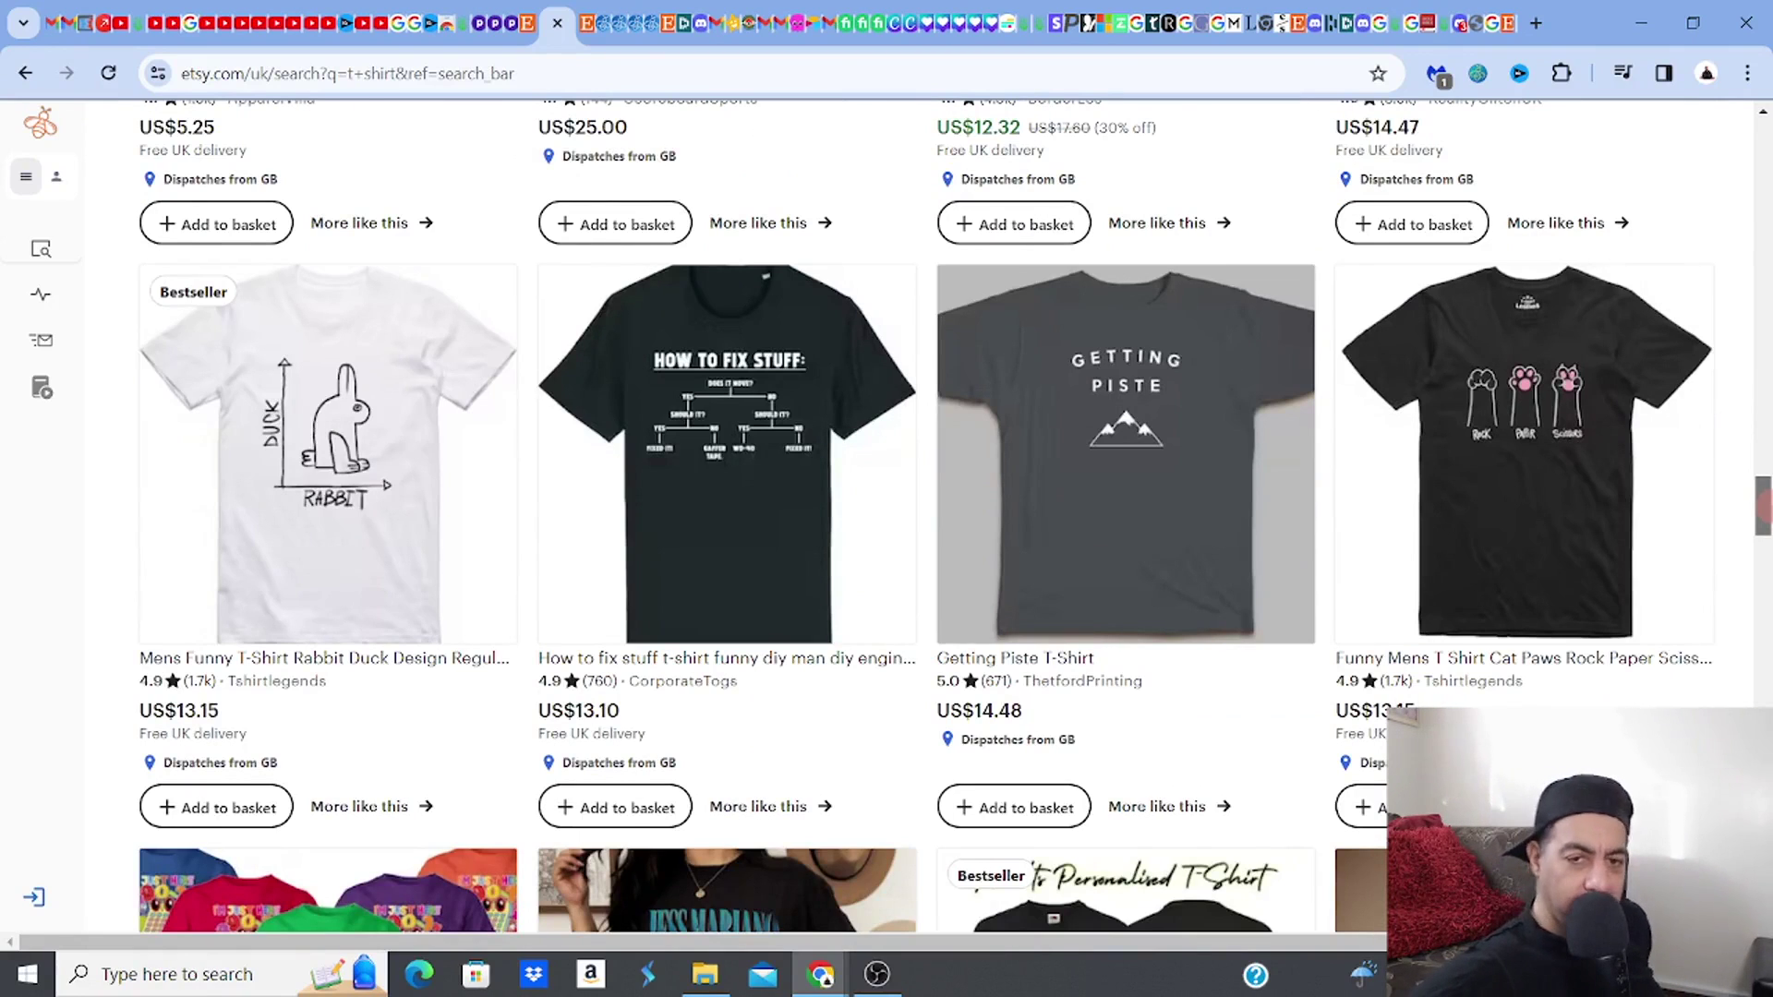
pyautogui.moveTo(1767, 506); pyautogui.dragTo(1764, 139)
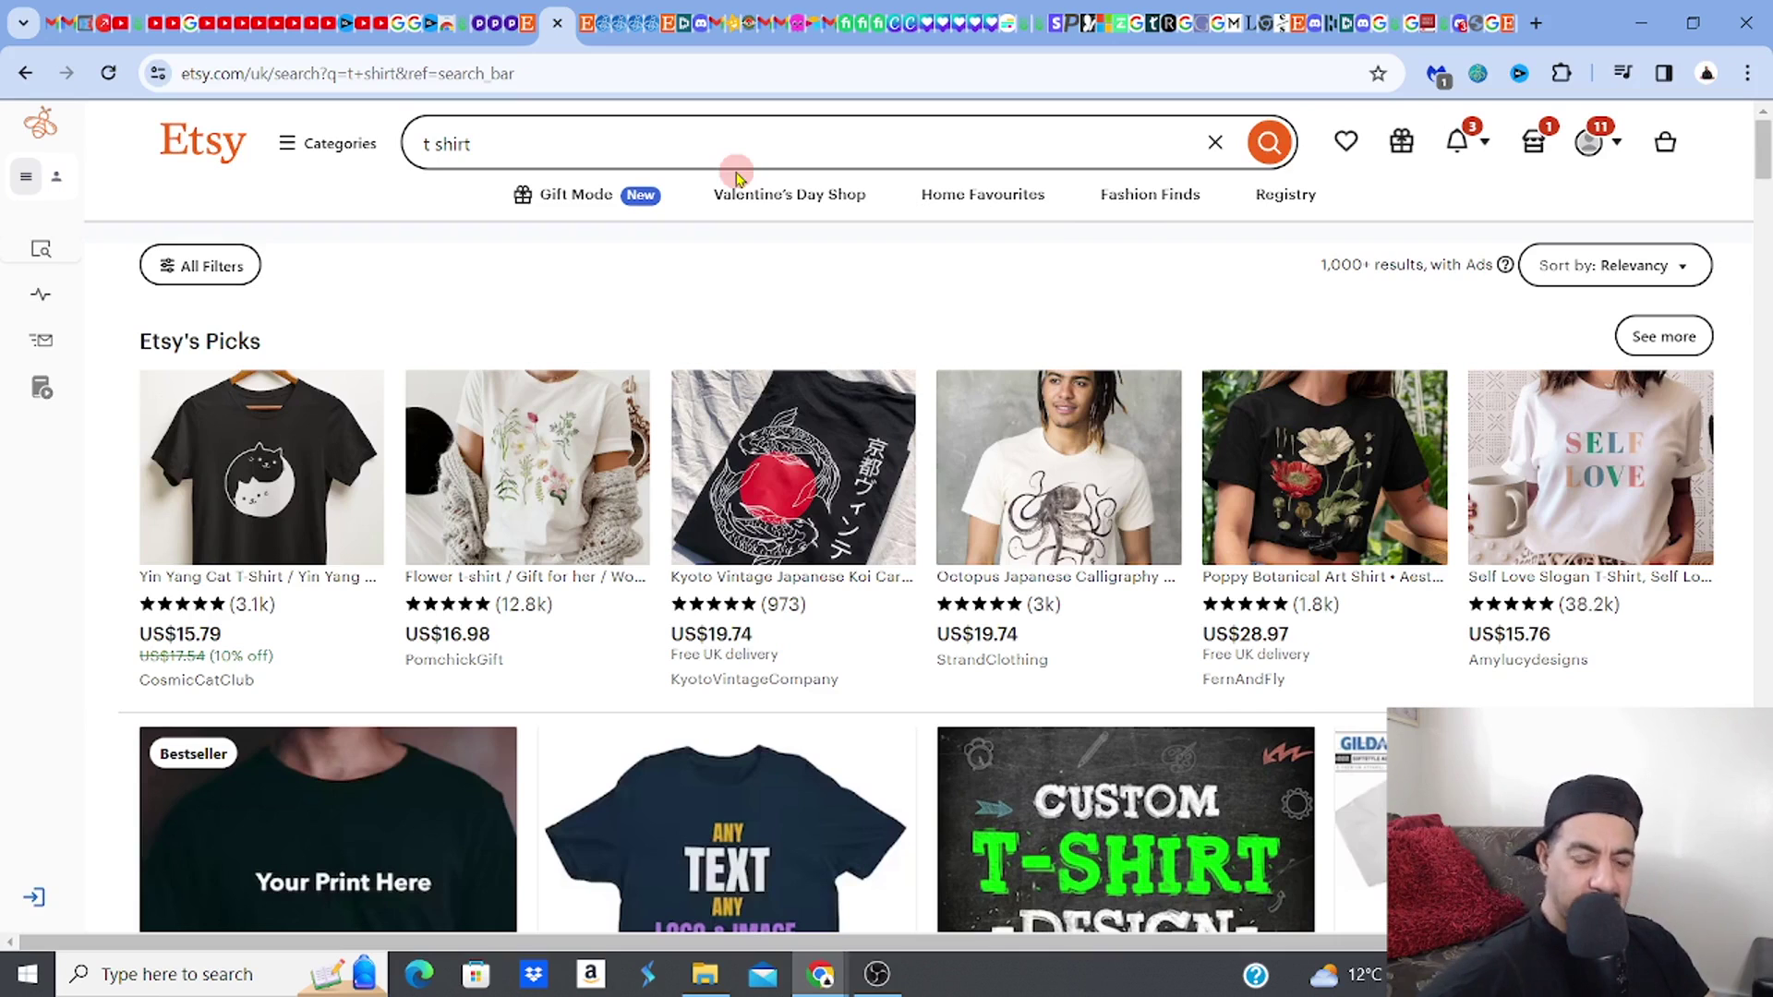
pyautogui.click(521, 149)
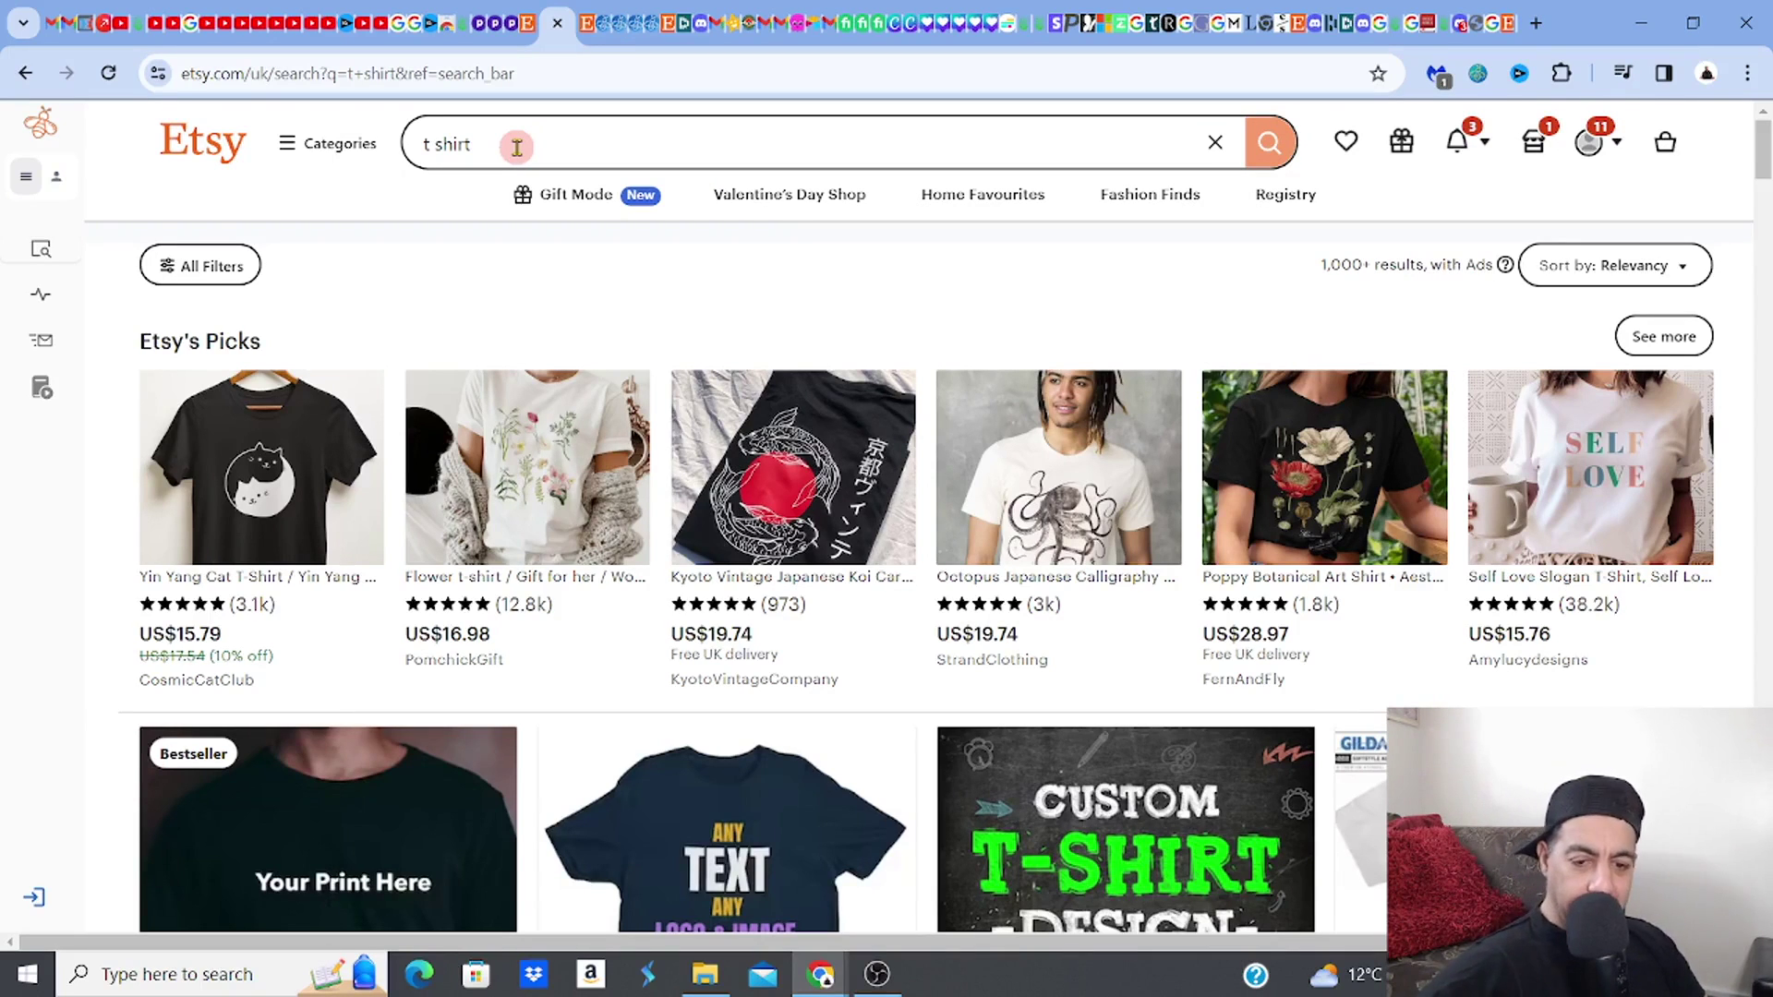
pyautogui.click(528, 35)
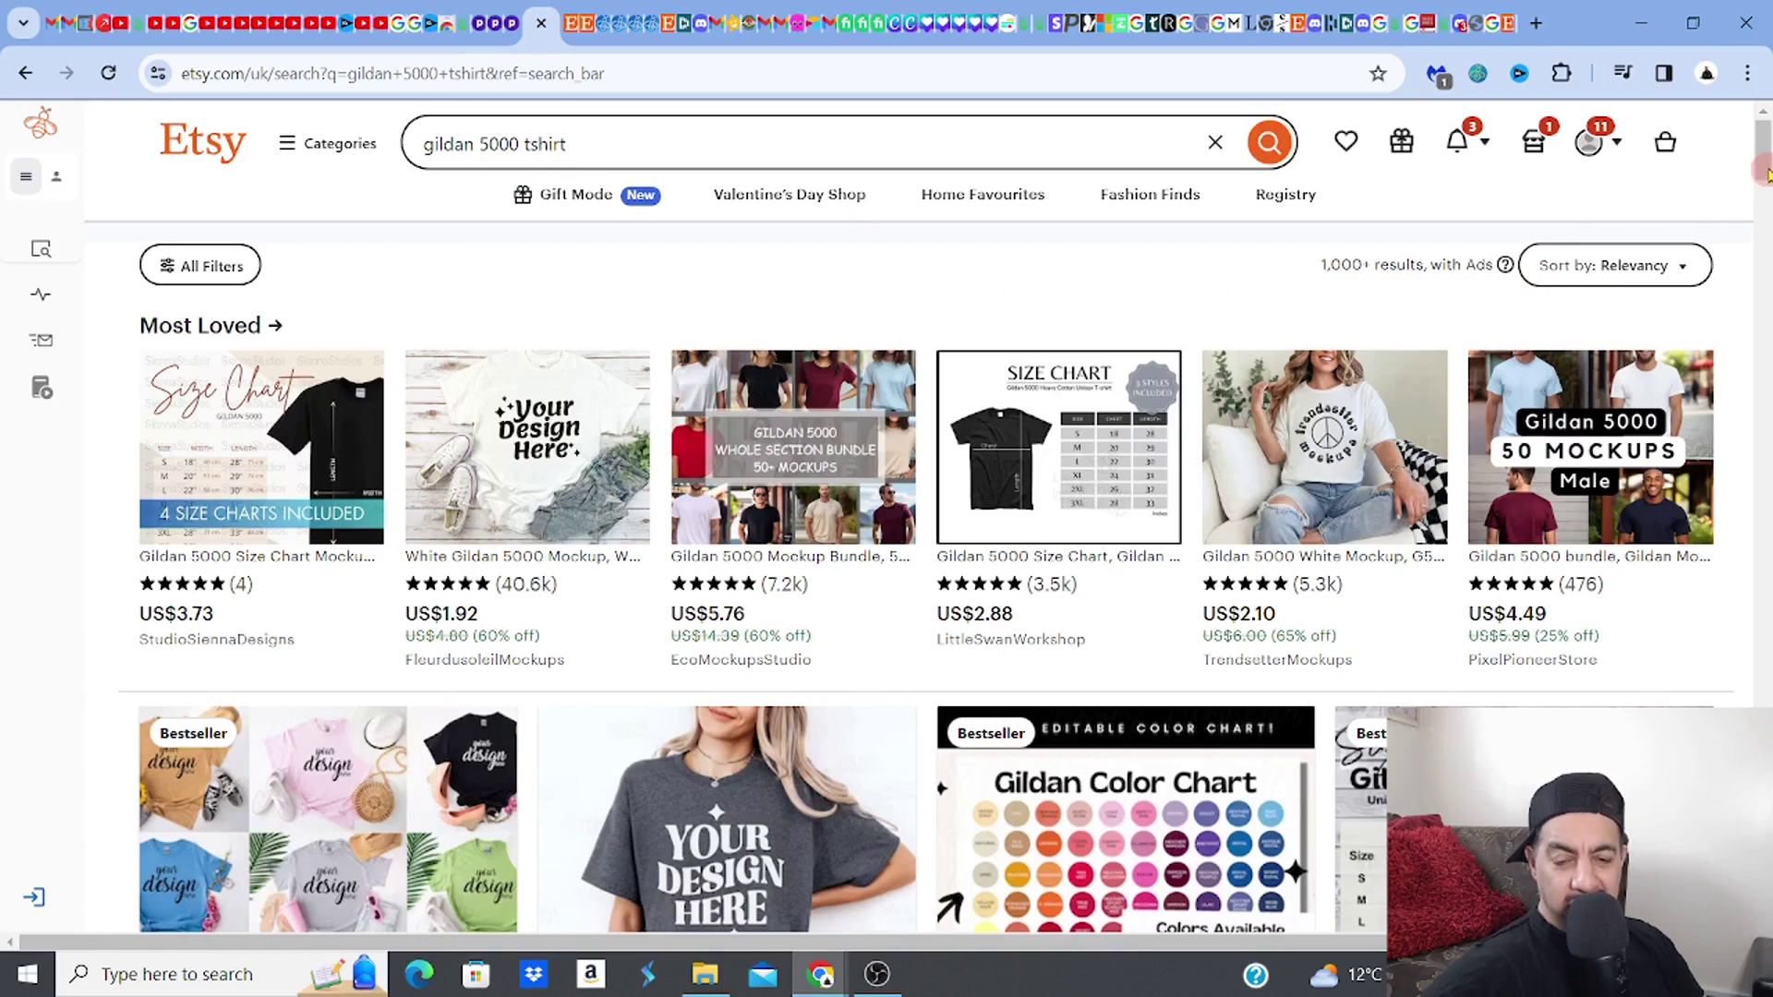
# Browse the Etsy results for "gildan 5000 tshirt", view the Gildan 5000 50 male mockups listing, and close it
pyautogui.moveTo(1762, 159); pyautogui.dragTo(1769, 359)
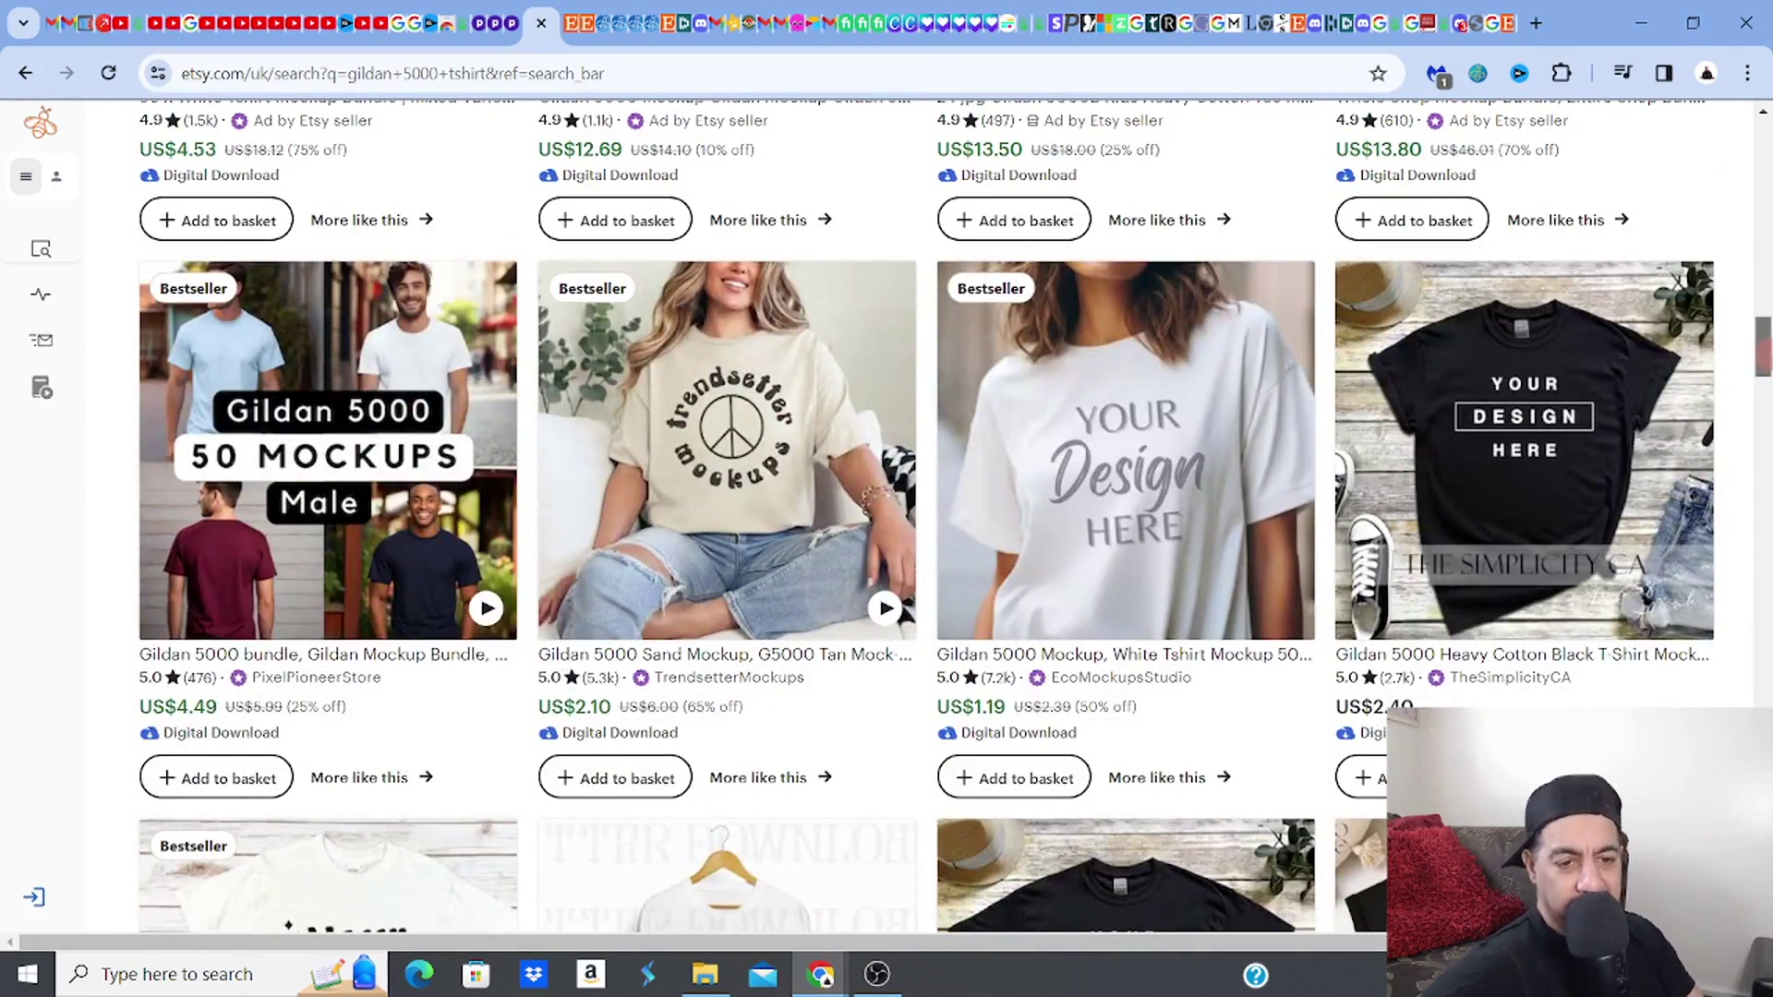
pyautogui.click(280, 540)
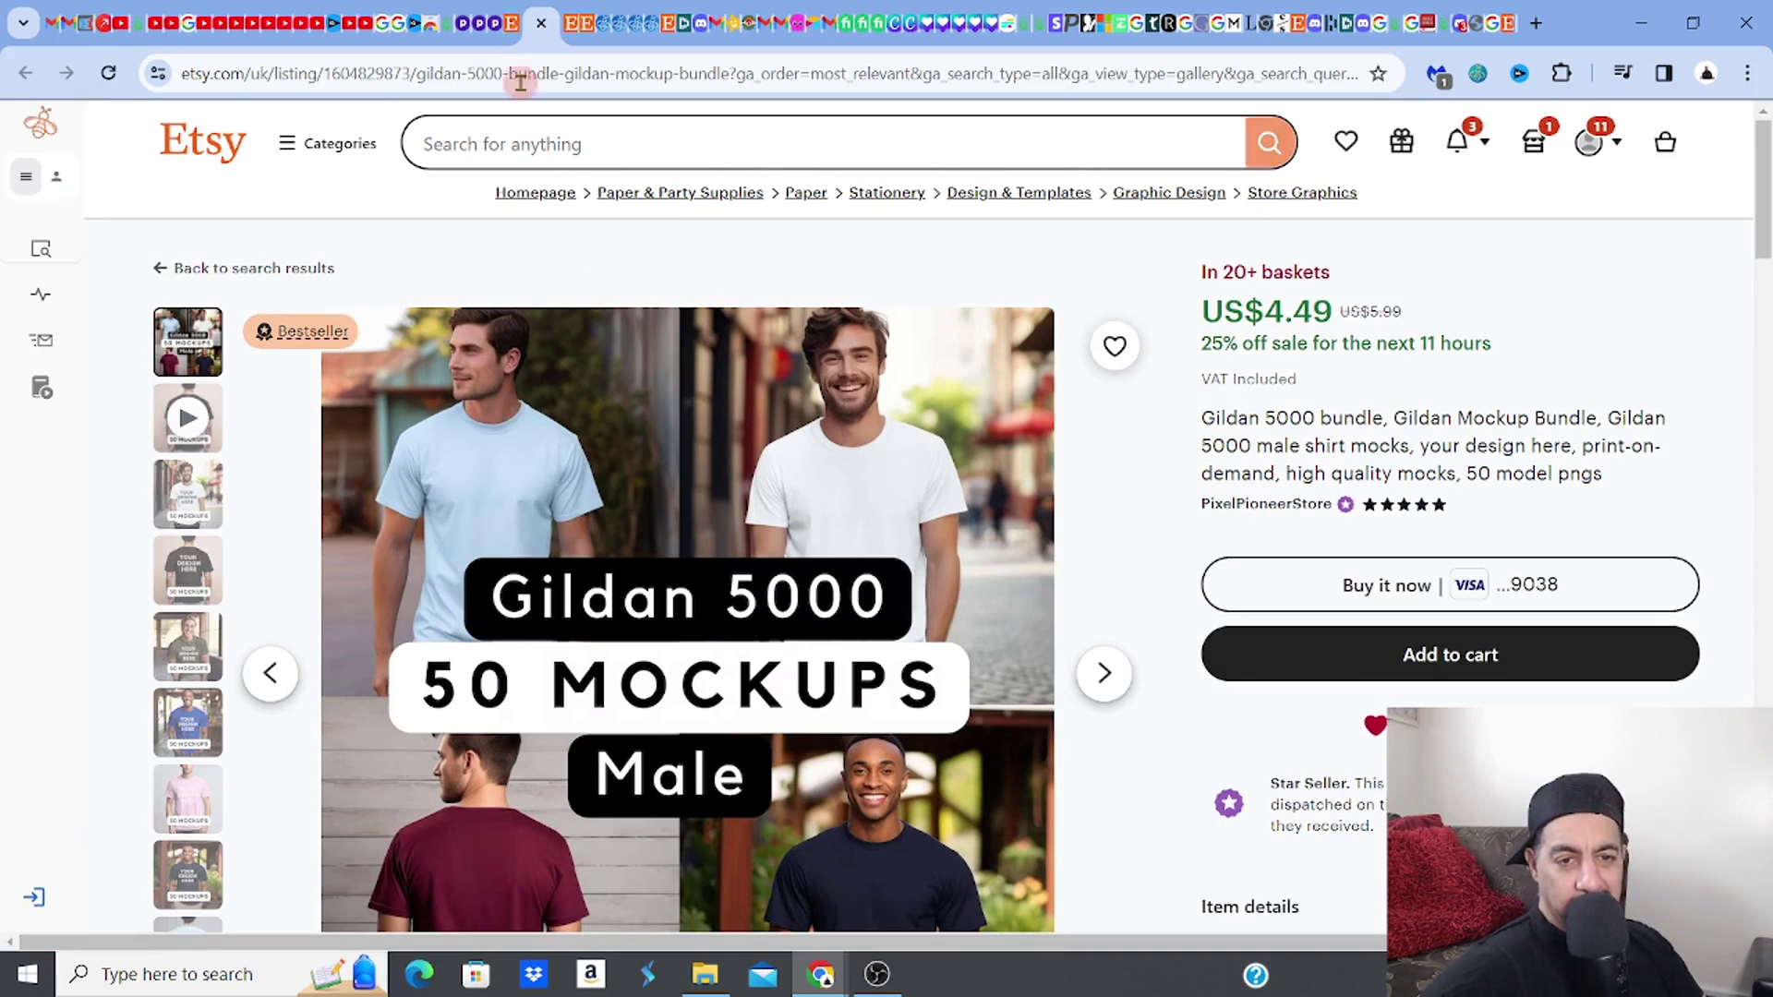
pyautogui.click(515, 34)
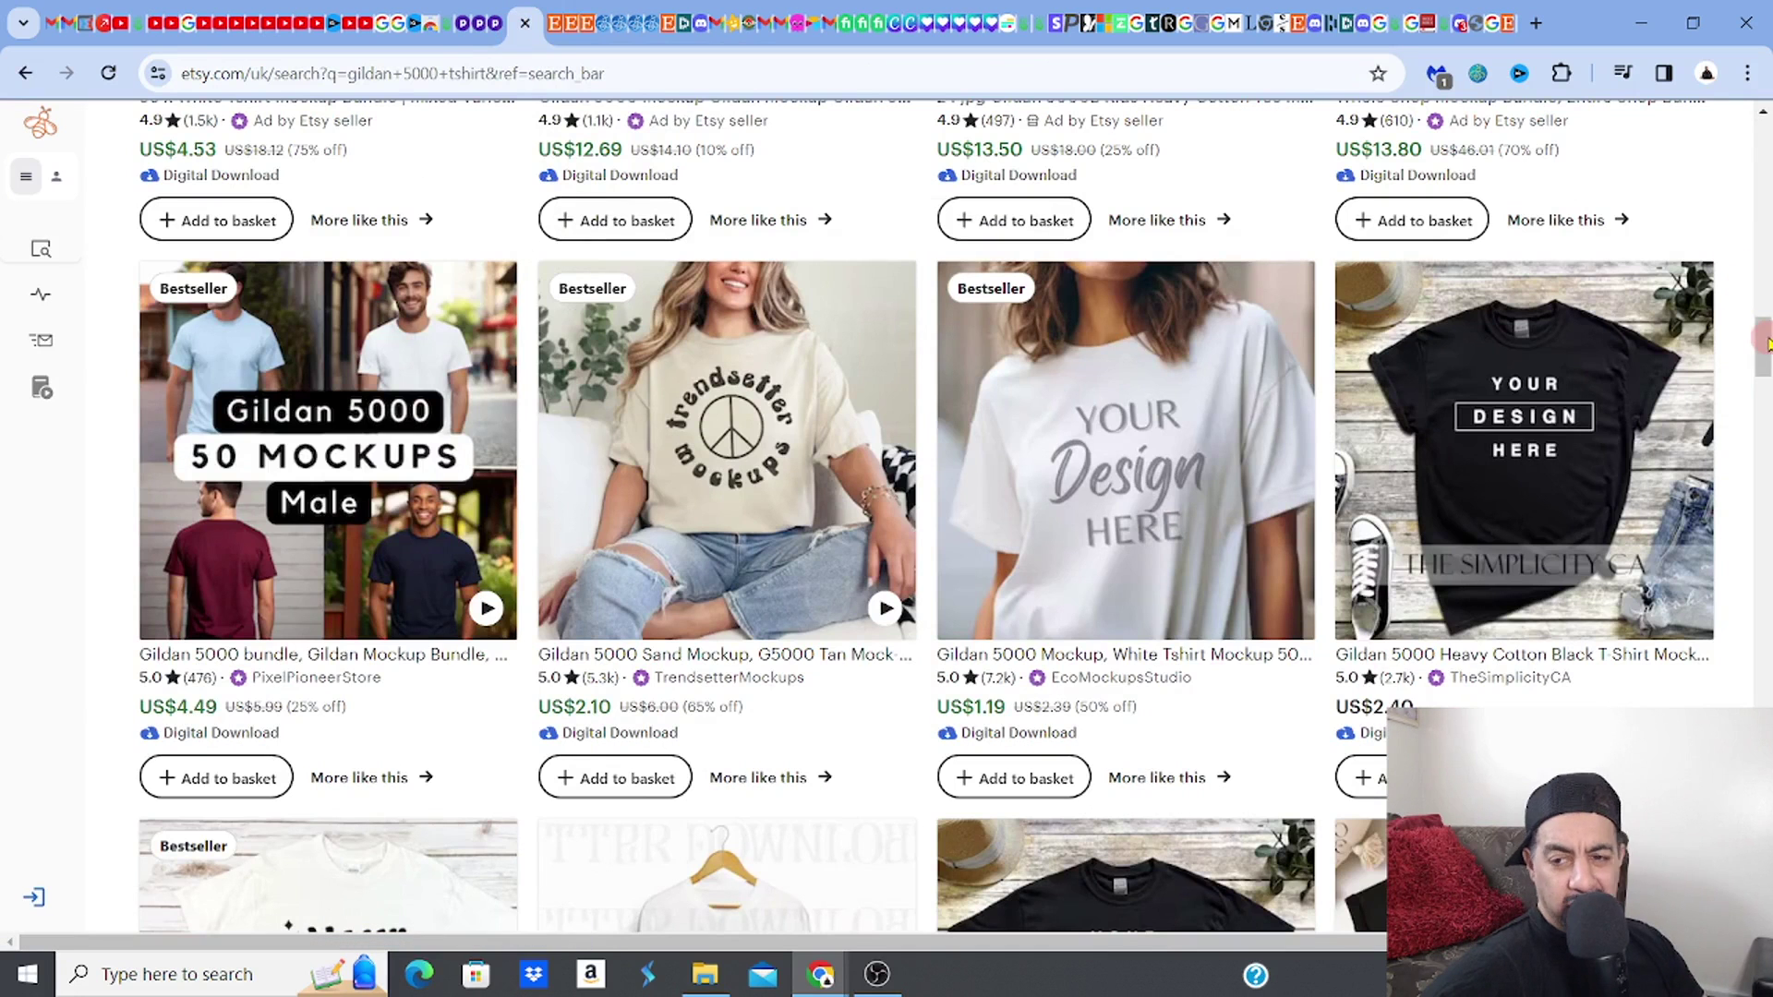
# Look over the other Gildan 5000 results, view PixelPioneerStore's 100 mockups bundle listing, and close it
pyautogui.moveTo(1765, 343); pyautogui.dragTo(1764, 261)
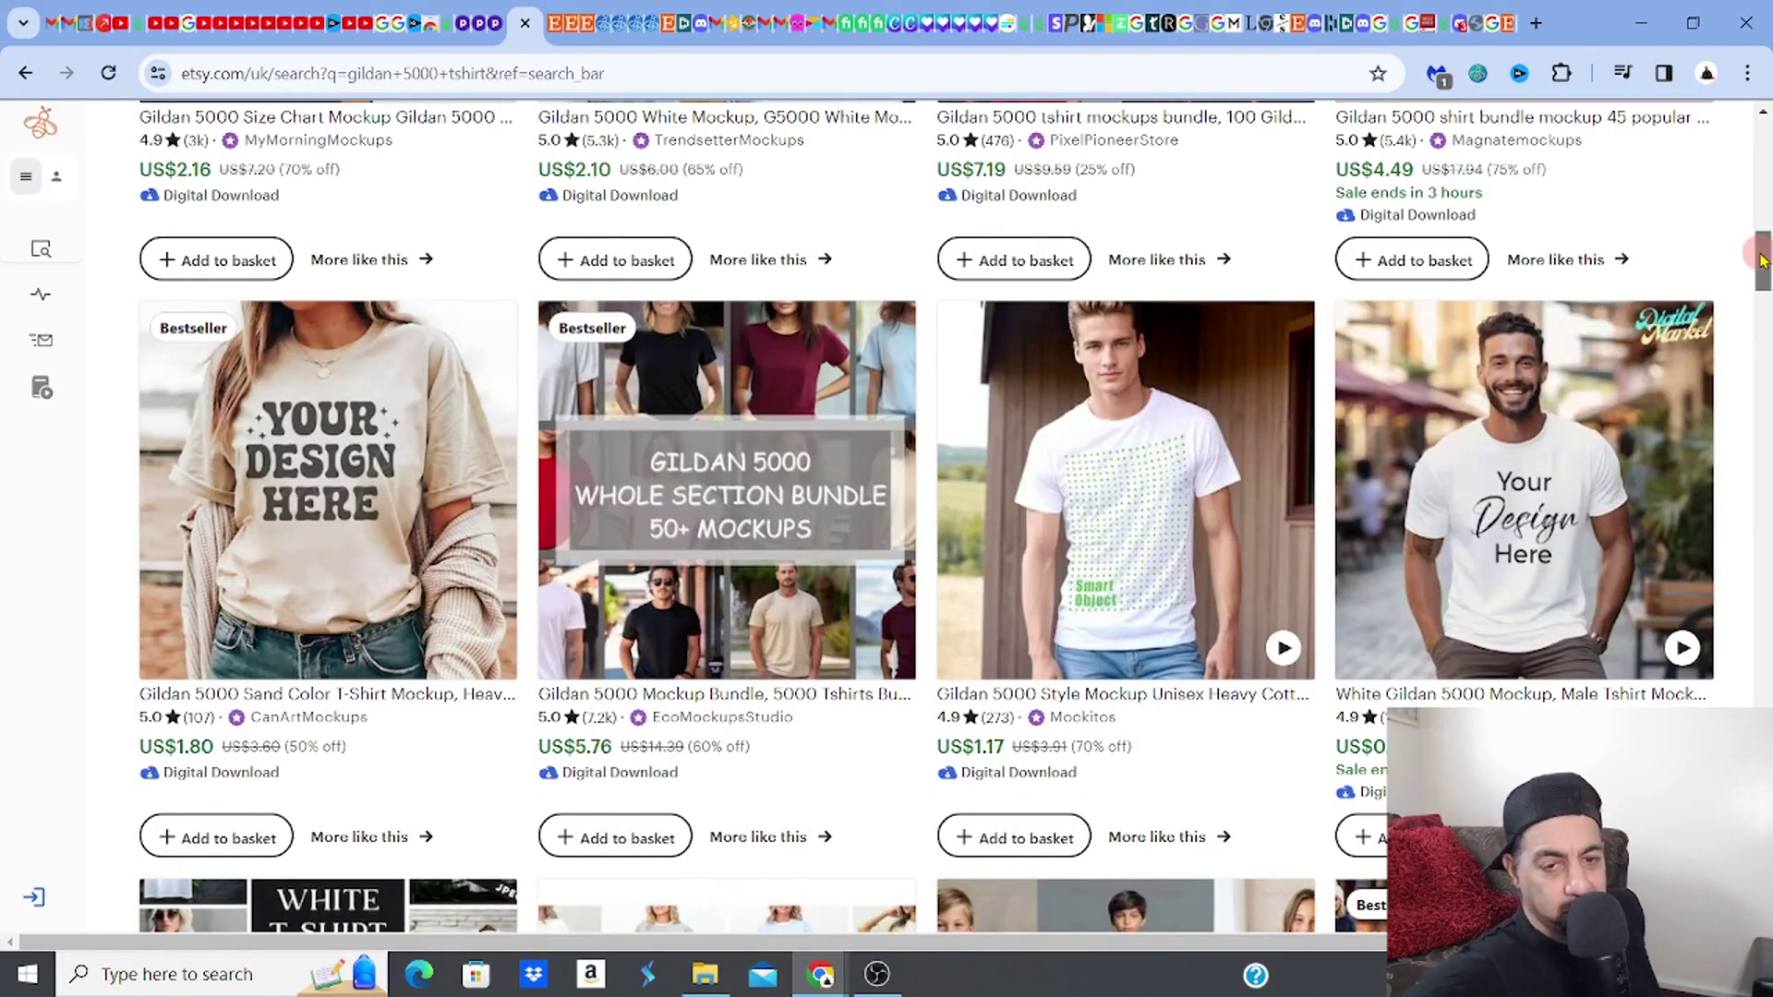
pyautogui.moveTo(1762, 262); pyautogui.dragTo(1764, 152)
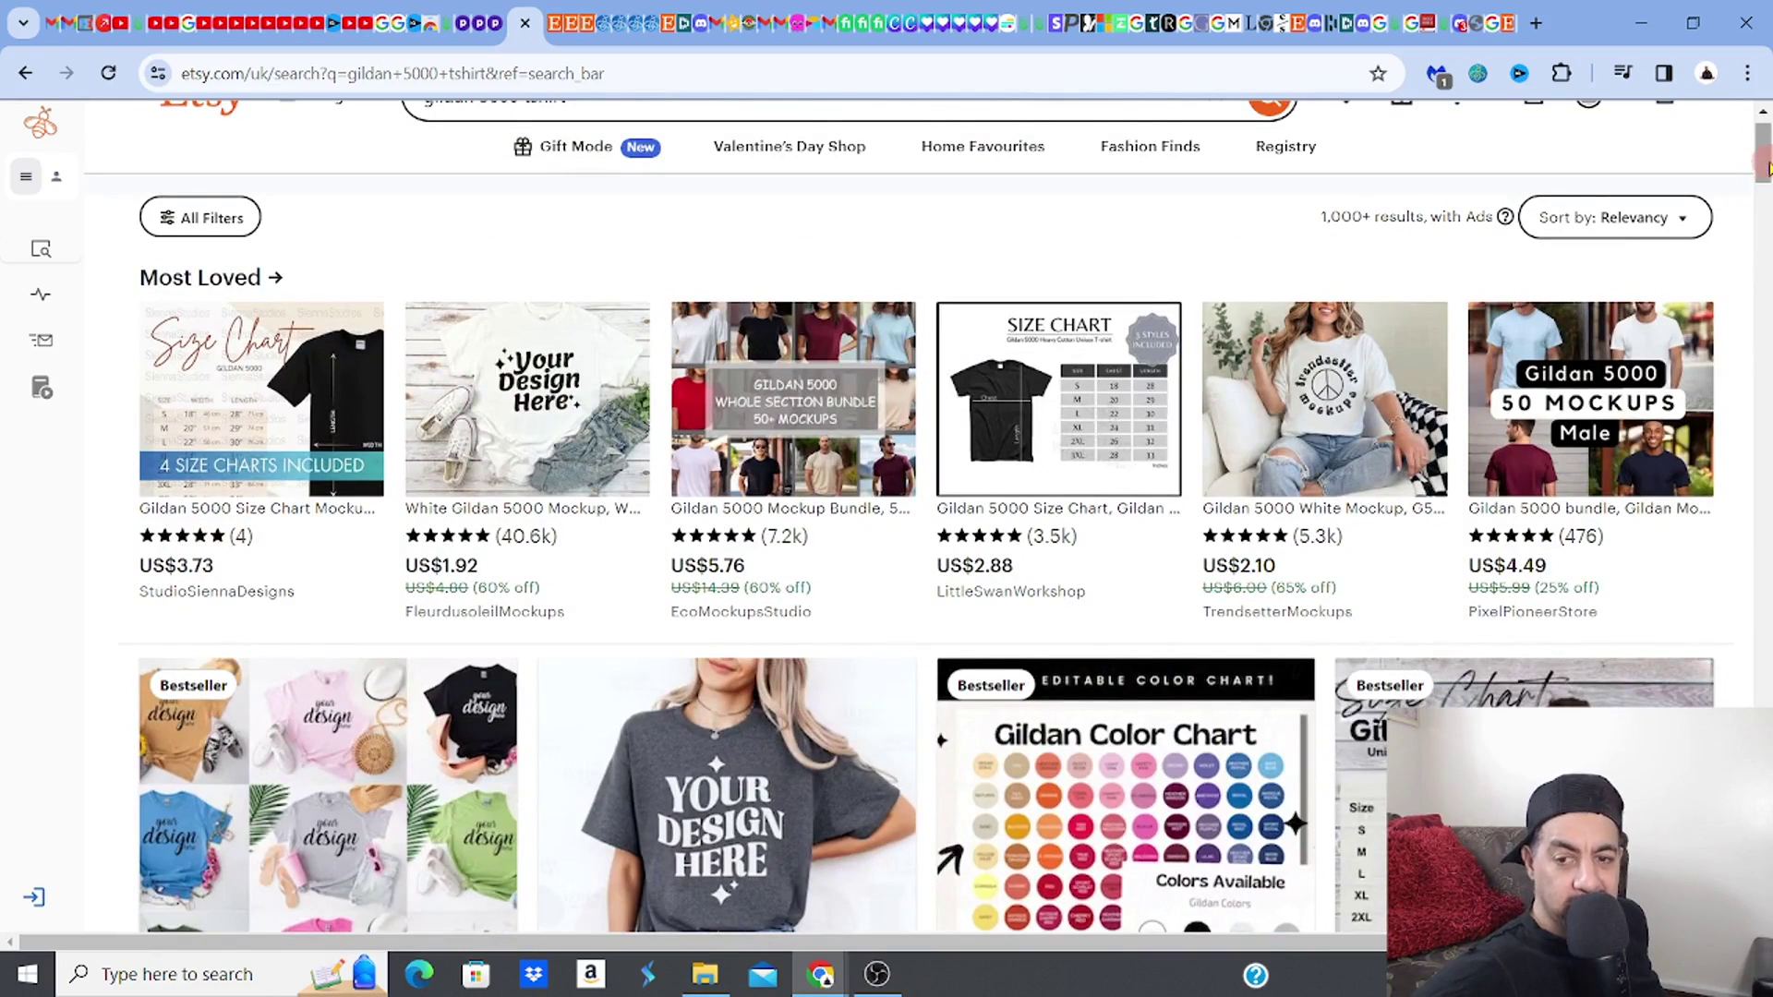
pyautogui.scroll(-7, 1768, 168)
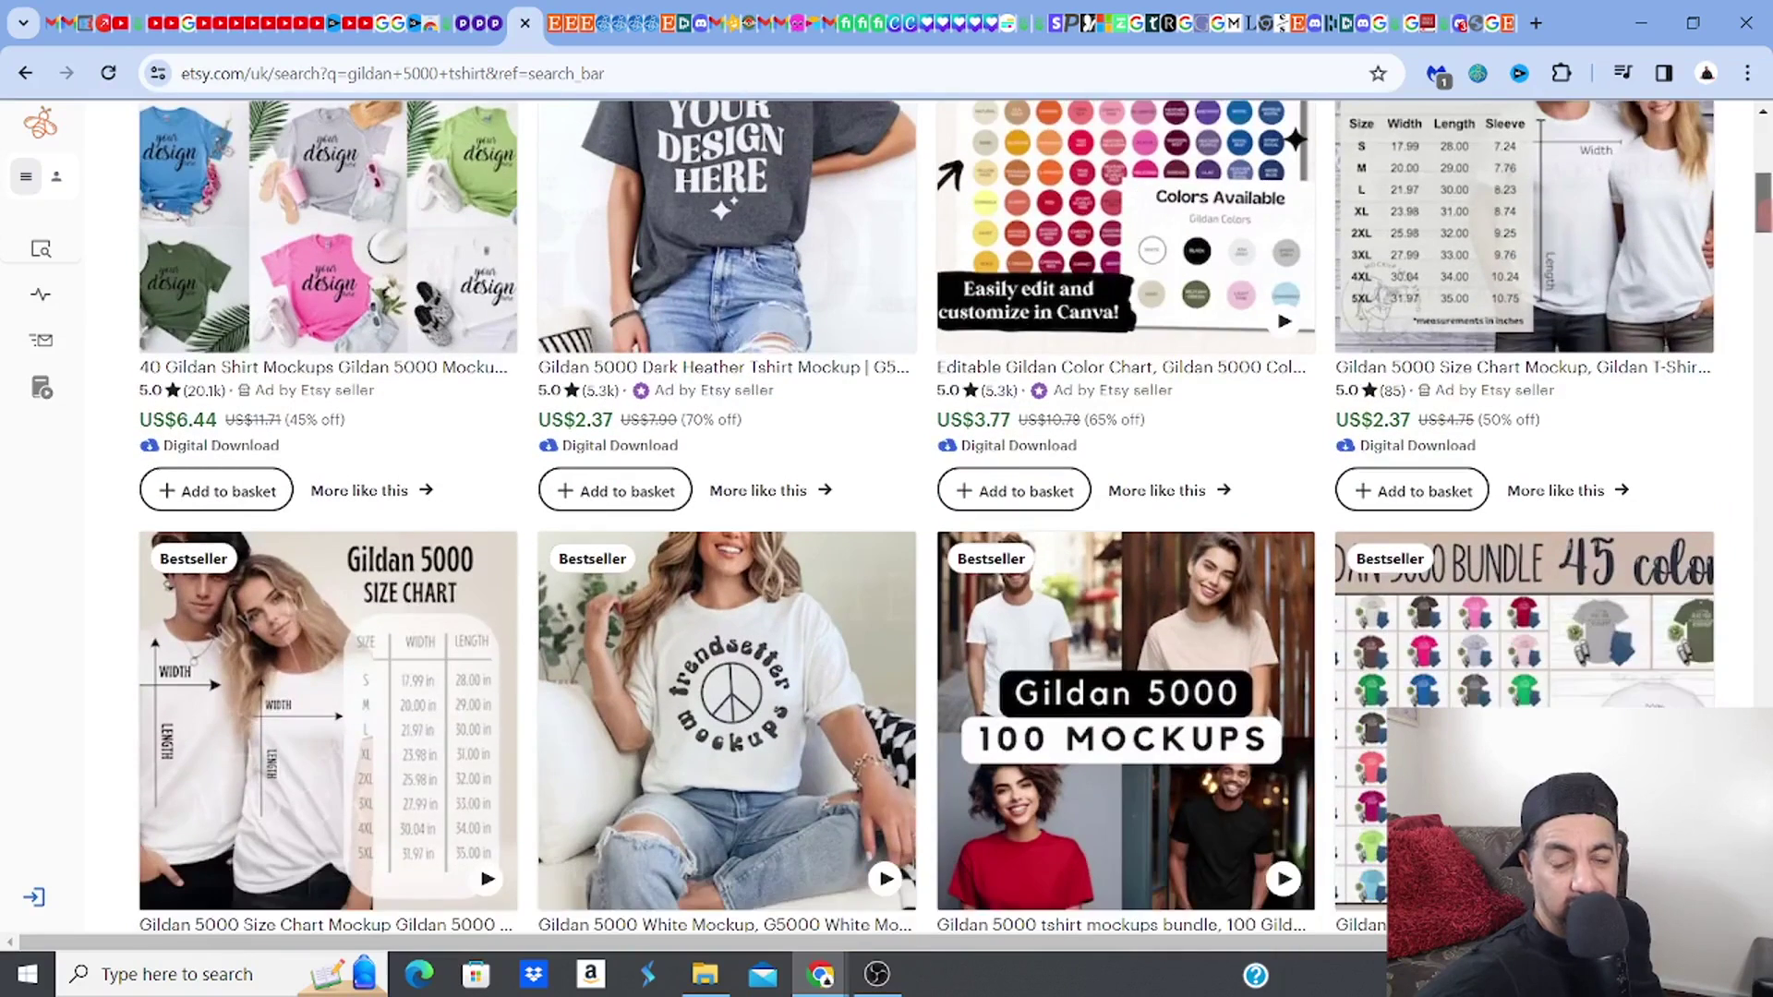
pyautogui.scroll(-4, 926, 517)
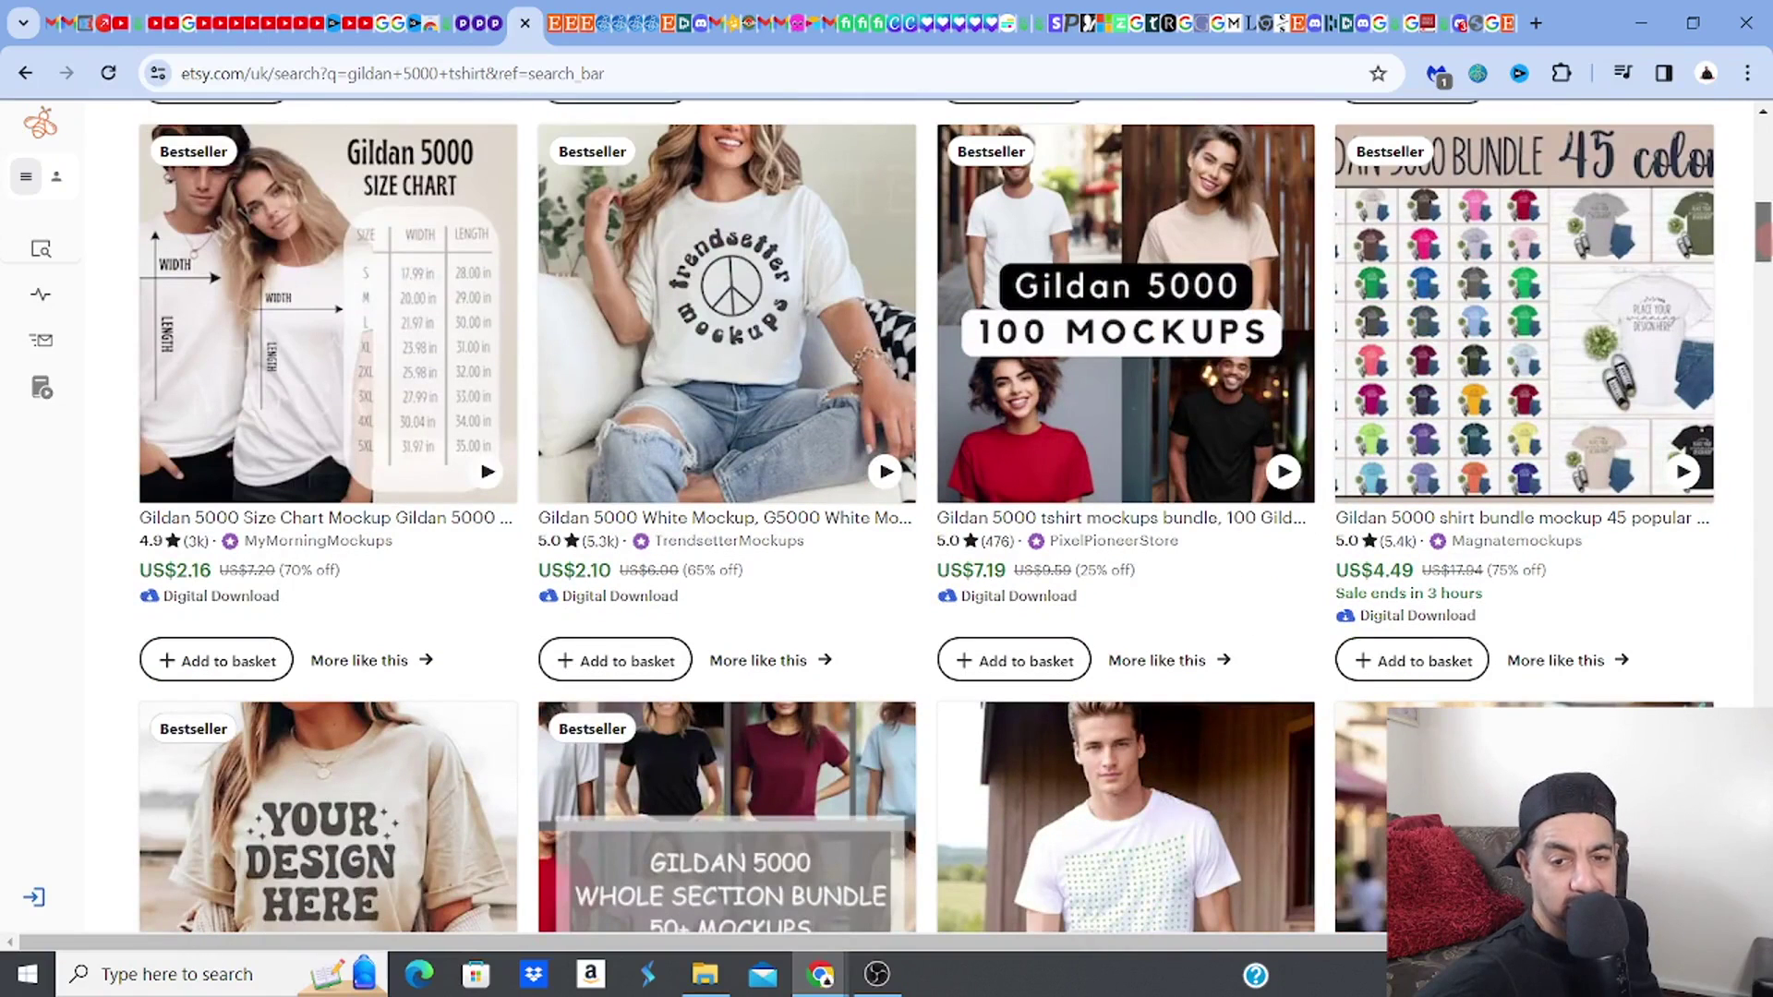
pyautogui.click(1115, 345)
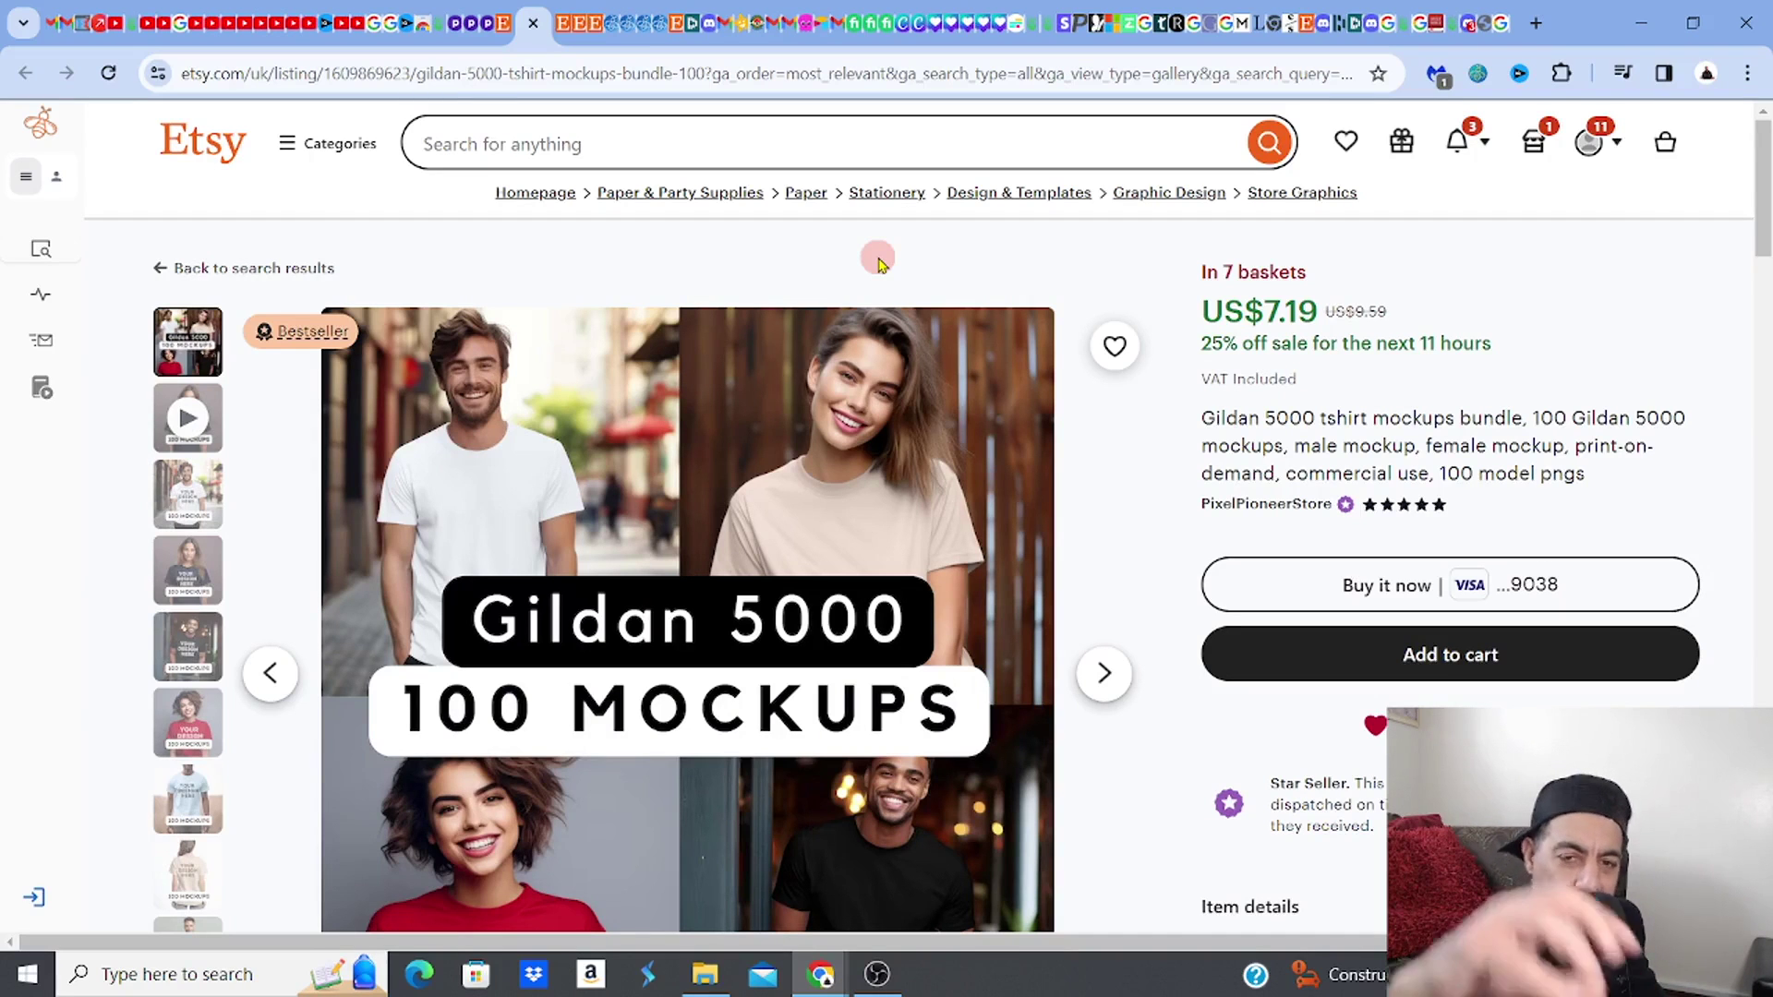
pyautogui.hotkey('ctrl', 'w')
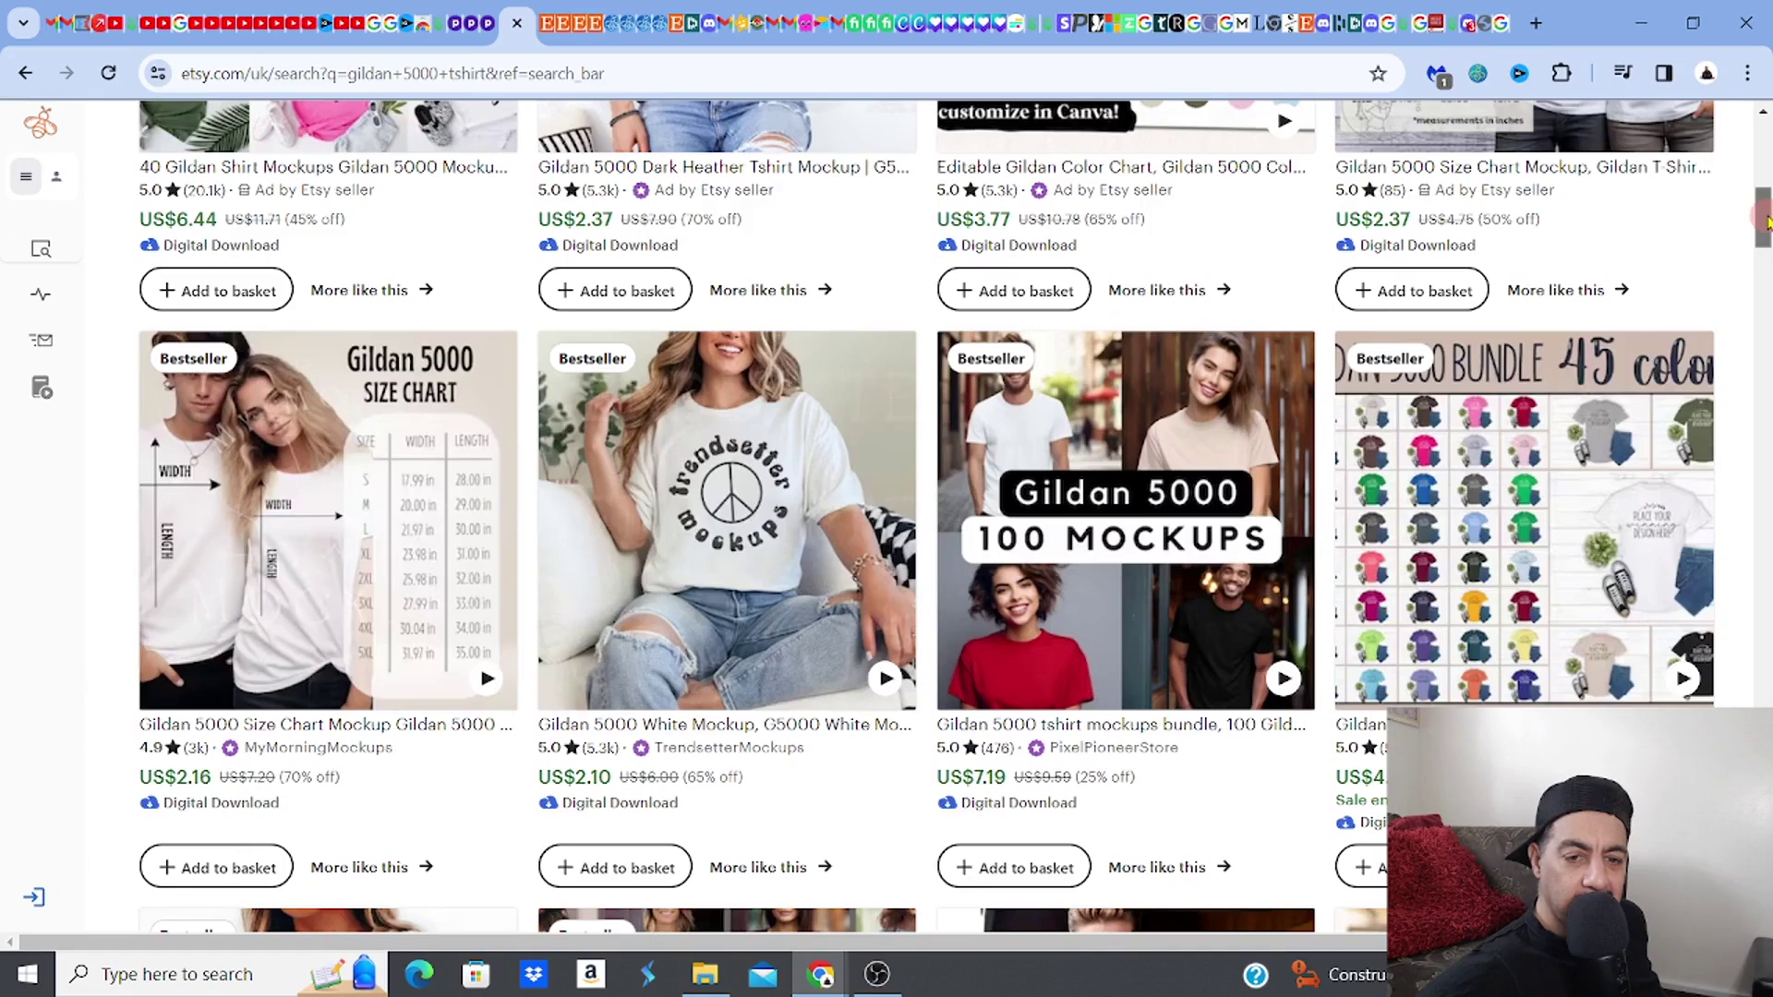
pyautogui.moveTo(1766, 220); pyautogui.dragTo(1742, 7)
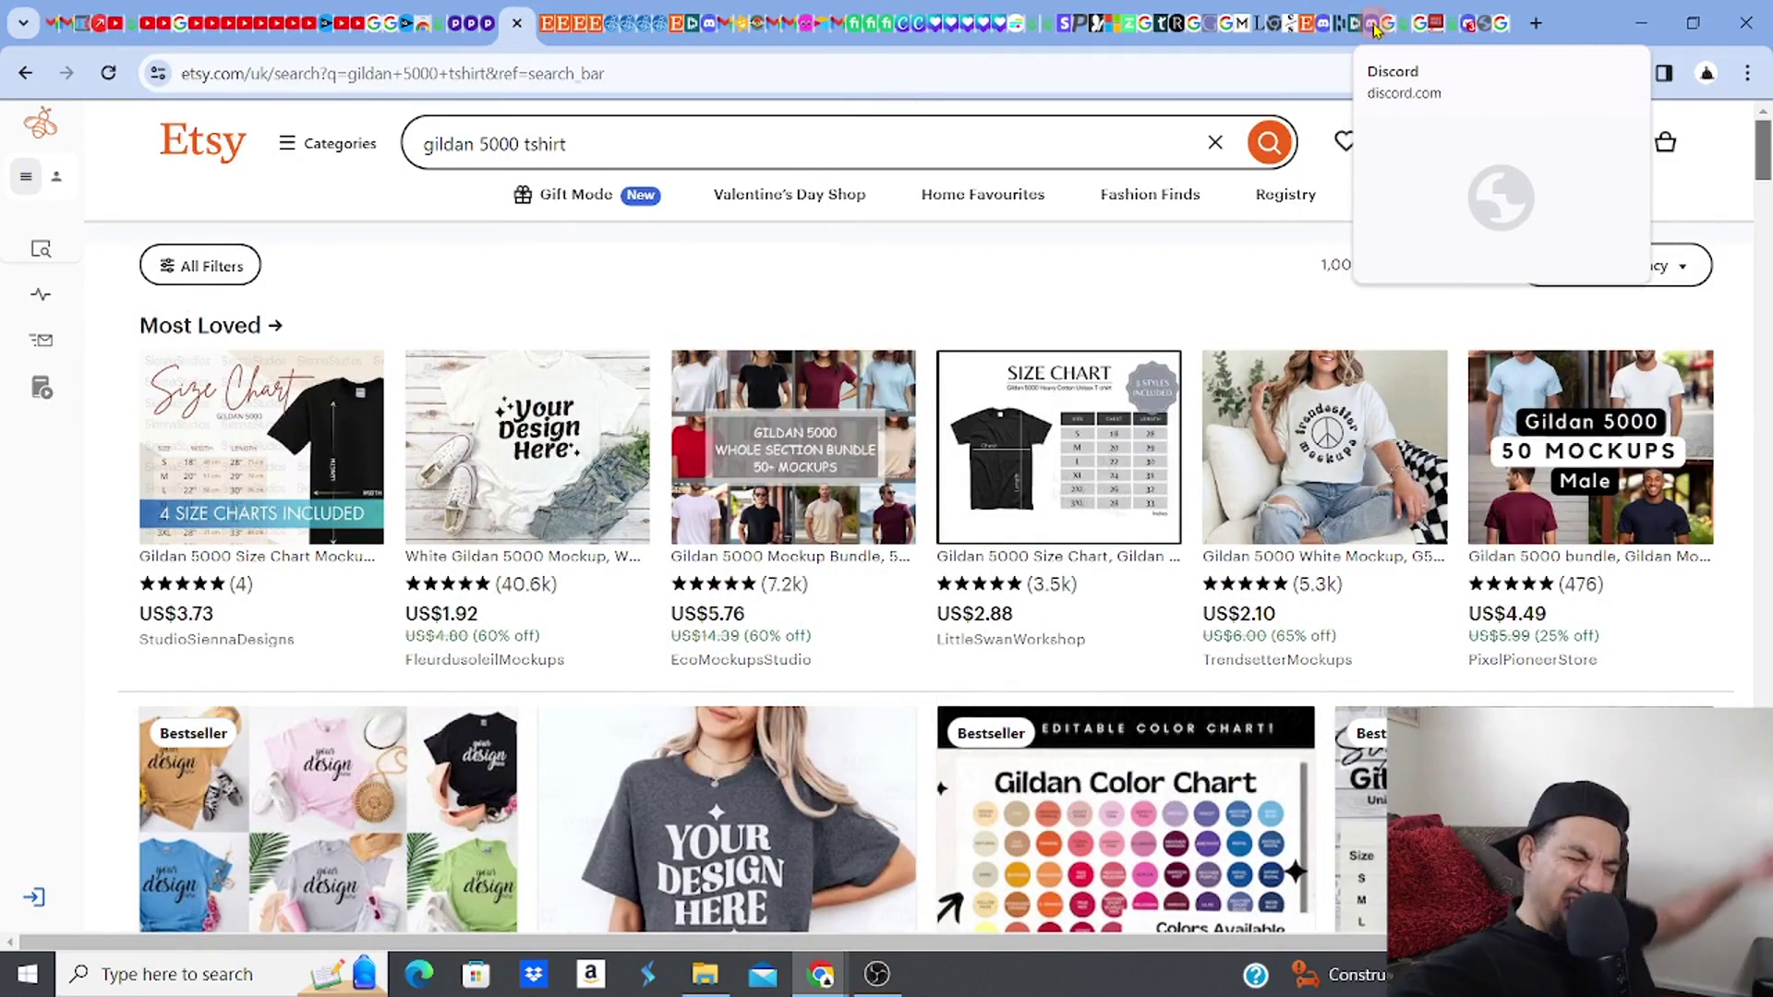
# In Discord's jts channel, fill Midjourney's /imagine prompt with the copied mockup text: smiling 25 year old female, white gildan 5000 tshirt, Halloween pumpkin background
pyautogui.click(1473, 28)
pyautogui.click(511, 882)
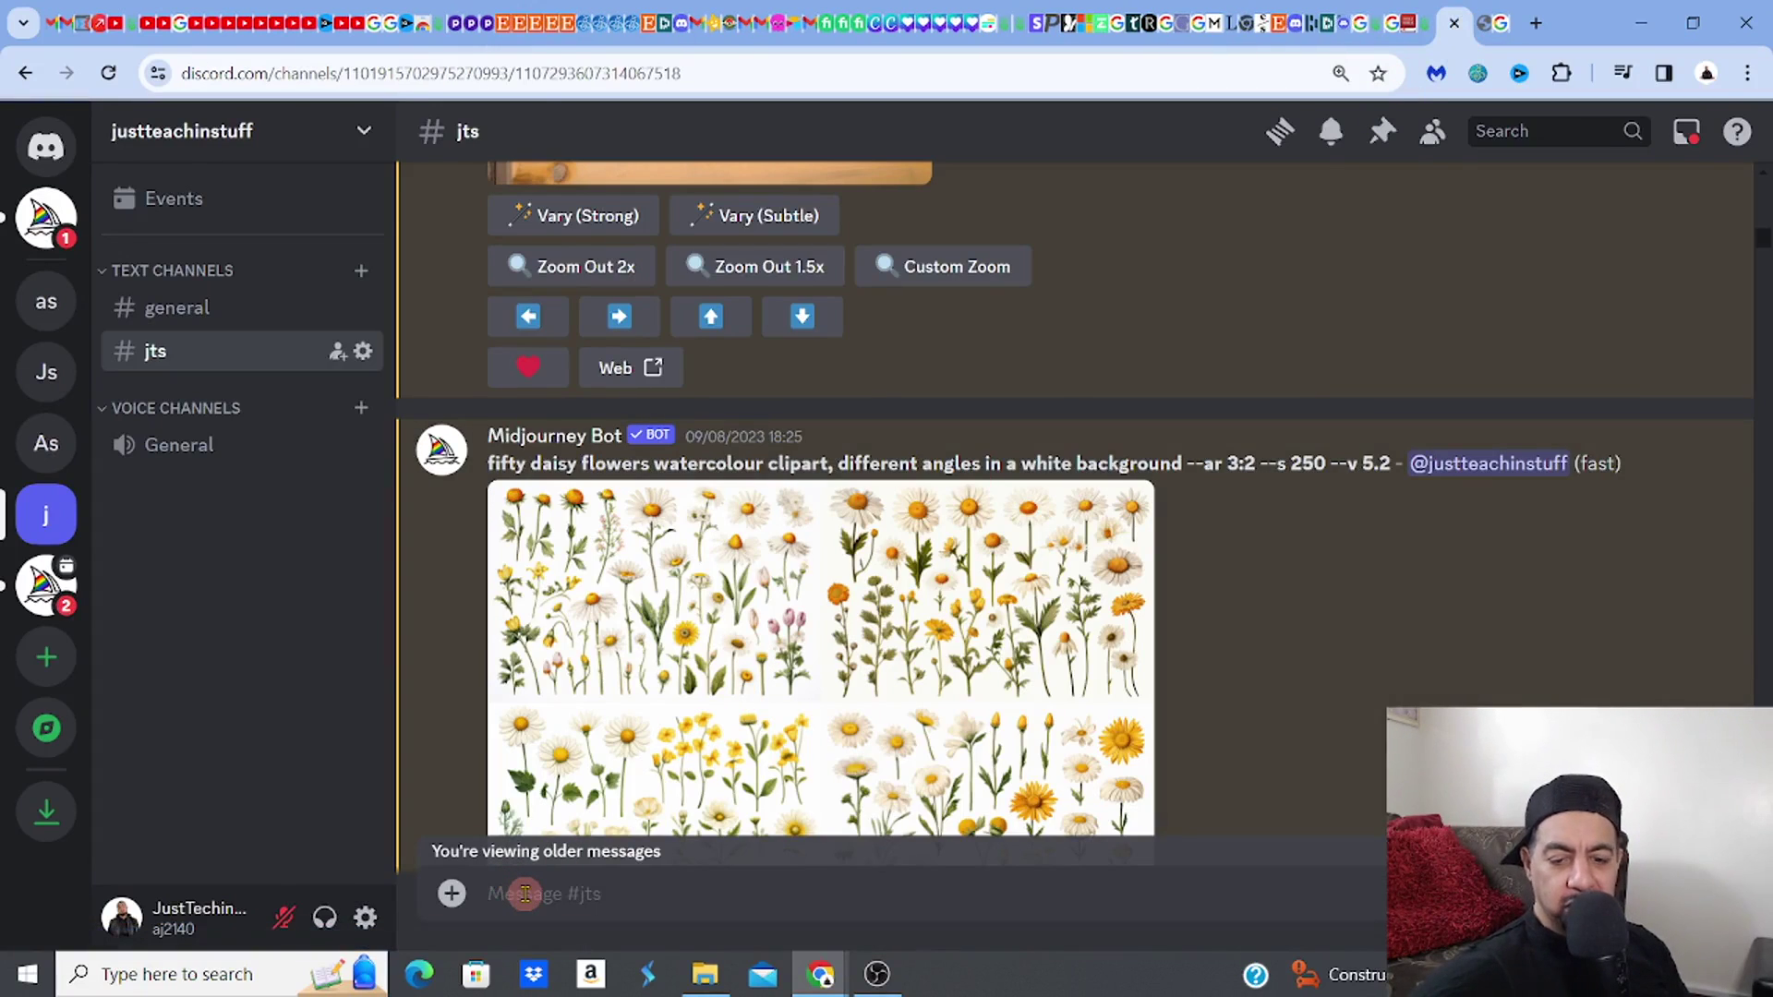
pyautogui.write('/')
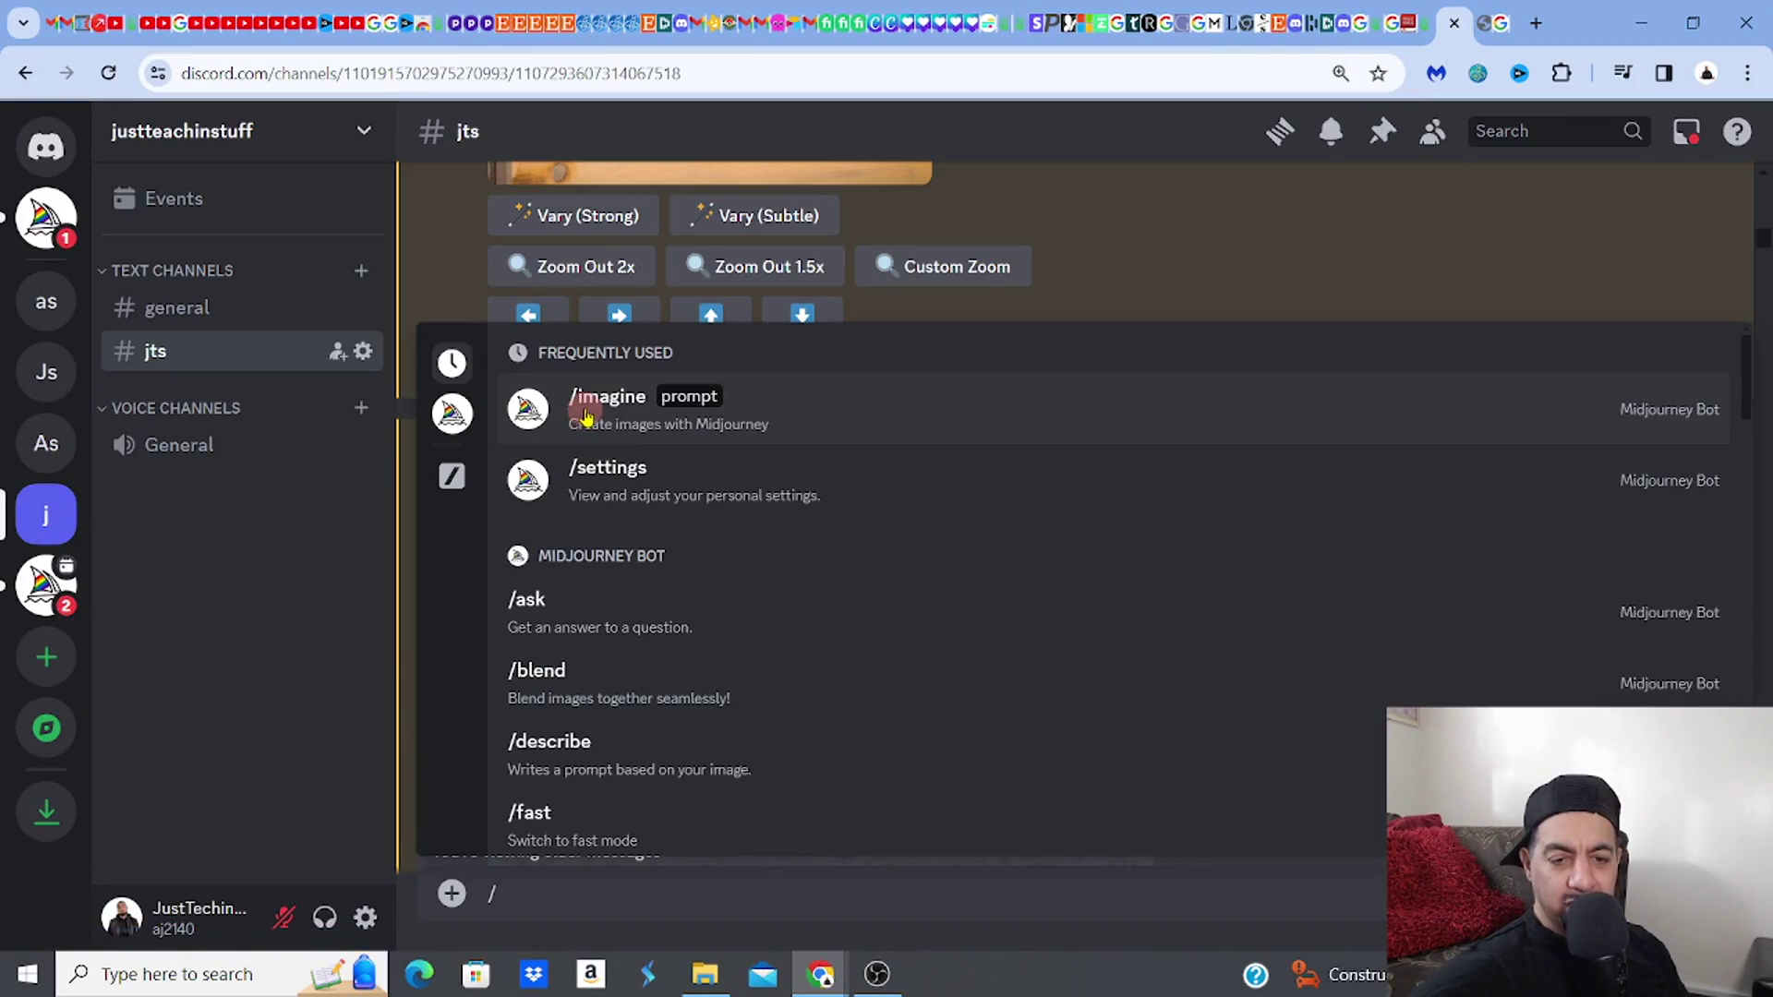
pyautogui.click(584, 421)
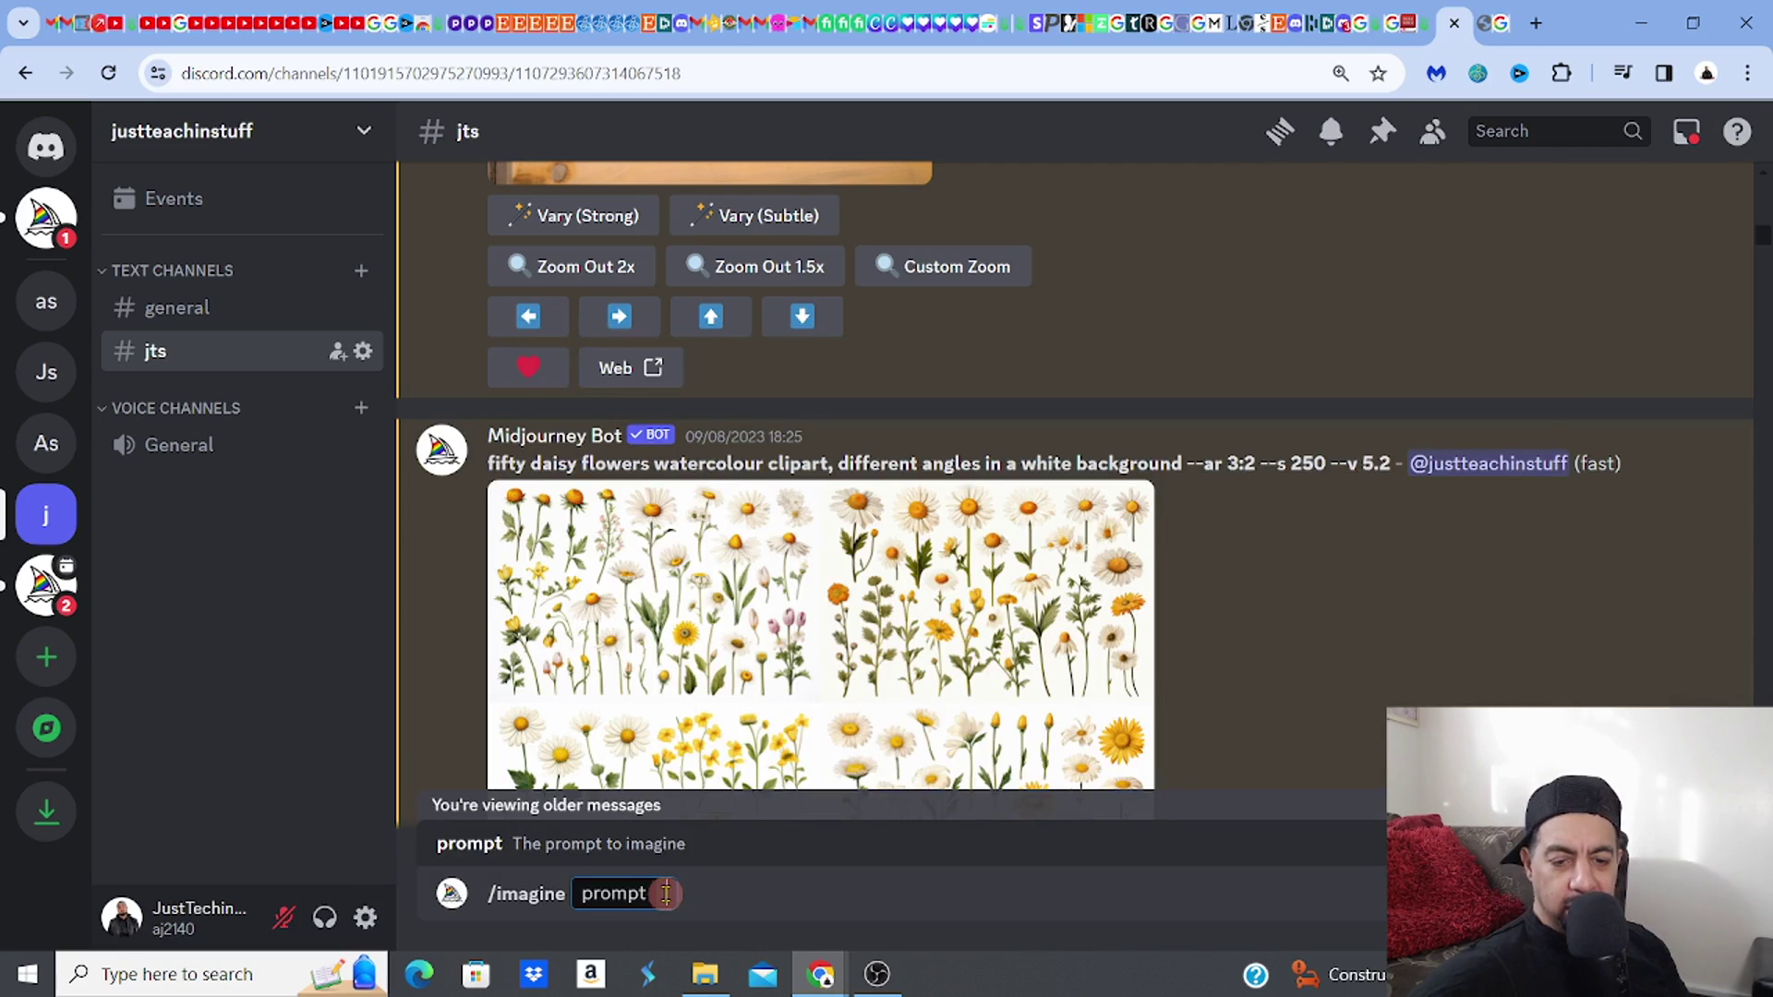
pyautogui.rightClick(665, 893)
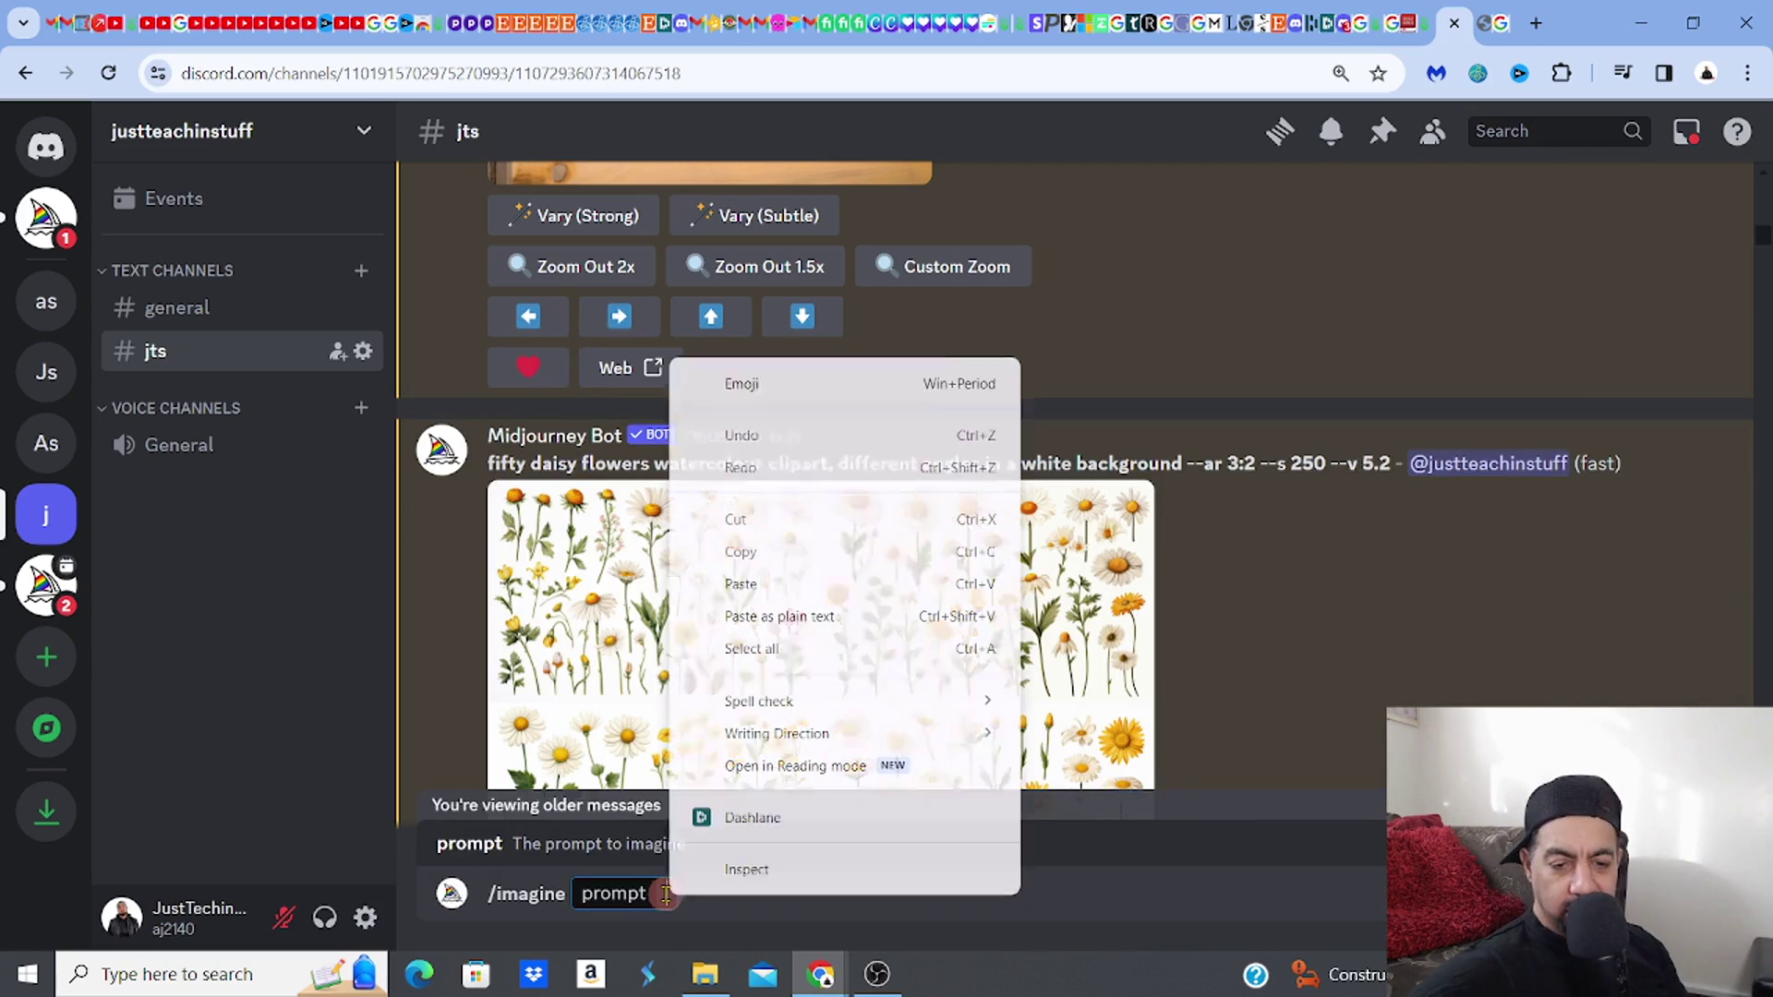
pyautogui.click(767, 585)
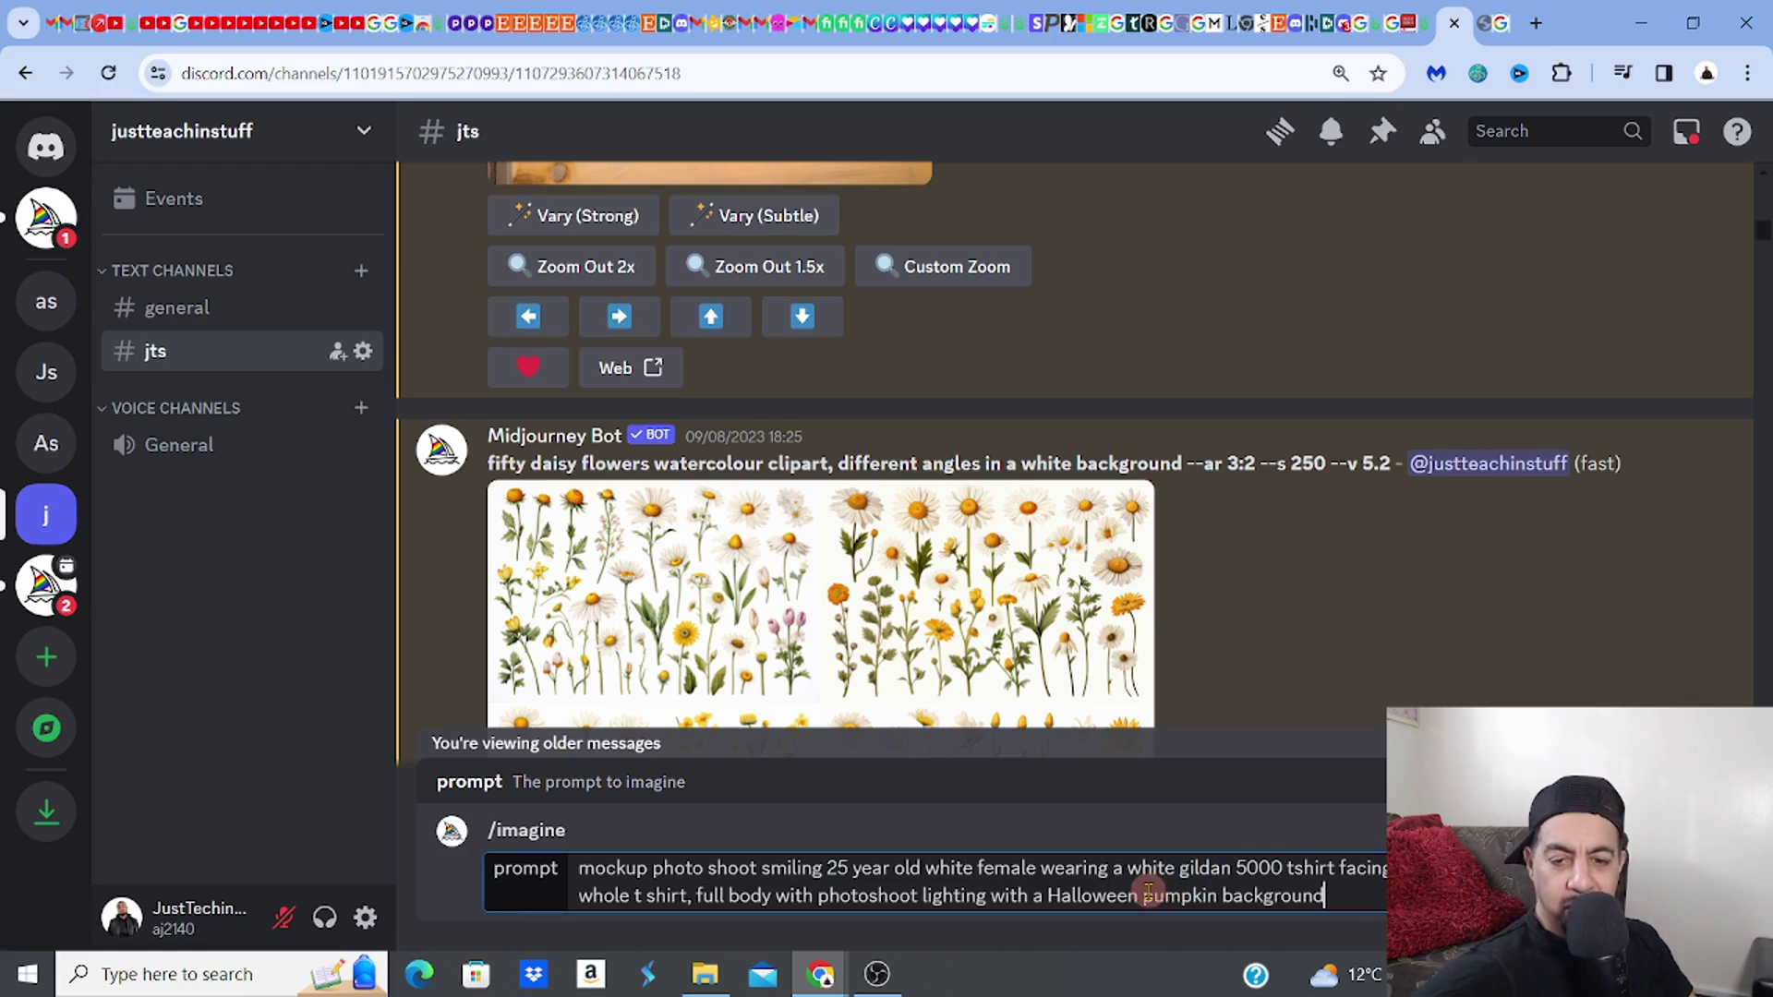
# Remove the word "pumpkin" from the image prompt and submit it to Midjourney
pyautogui.moveTo(1146, 894); pyautogui.dragTo(1220, 896)
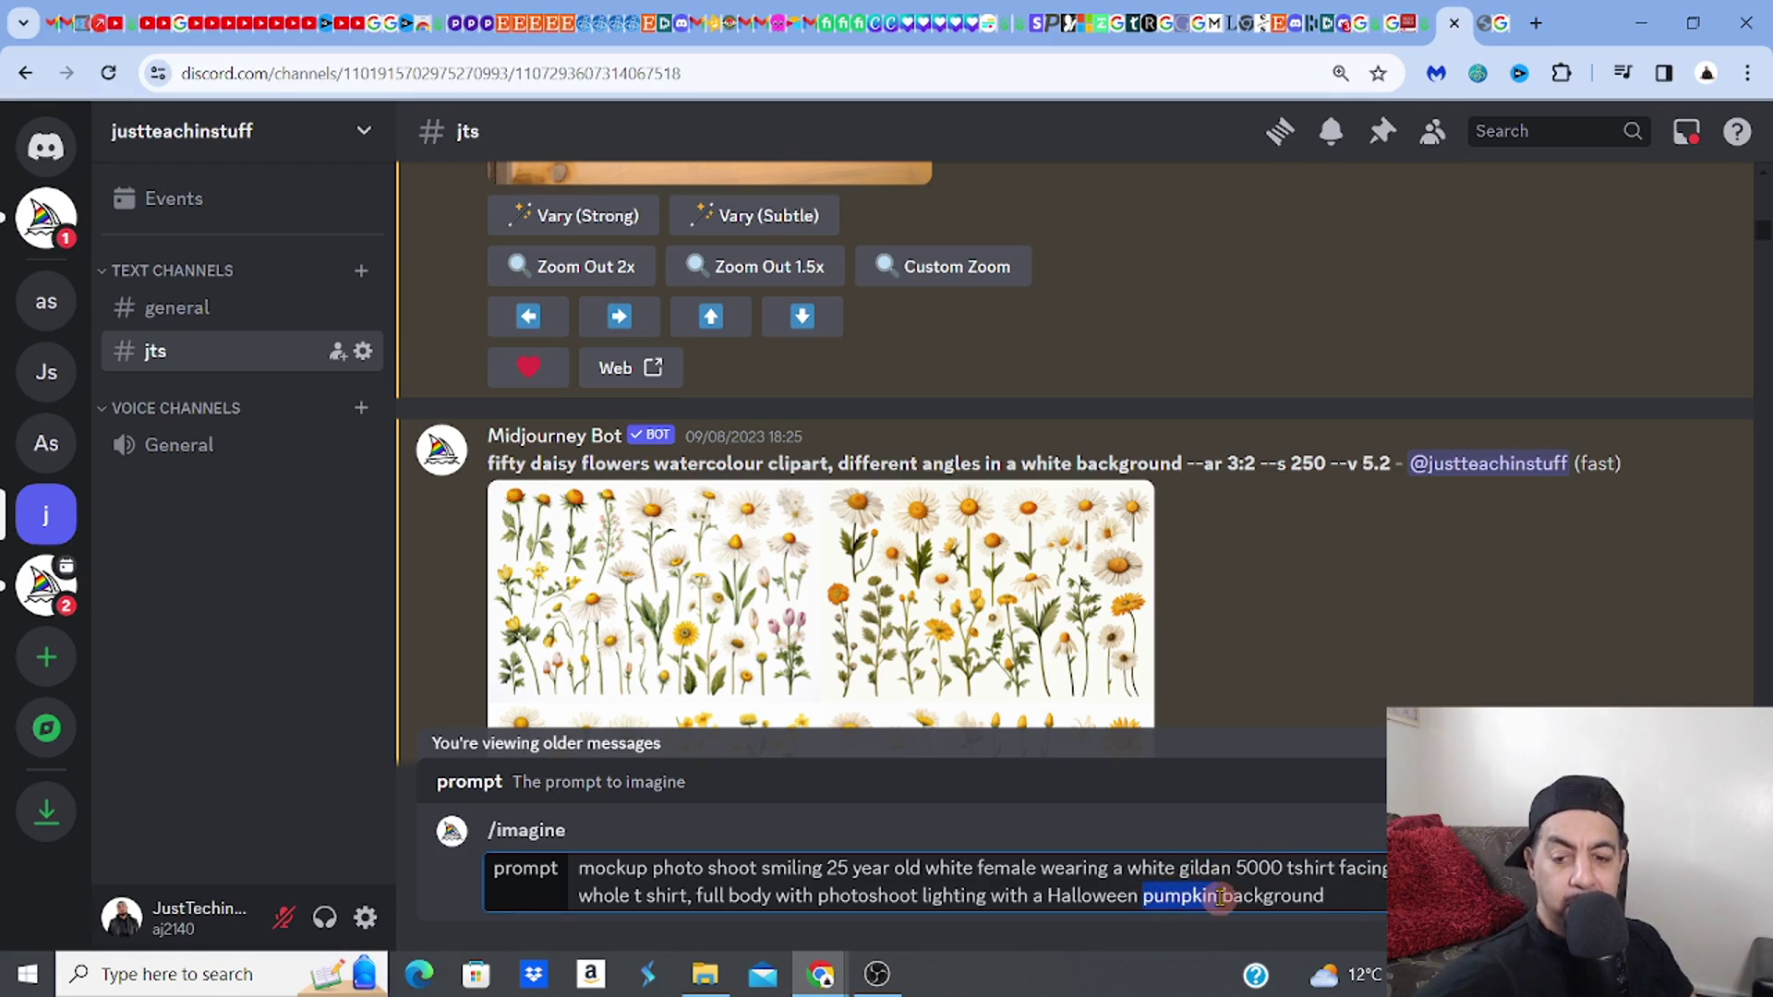
pyautogui.press('BackSpace')
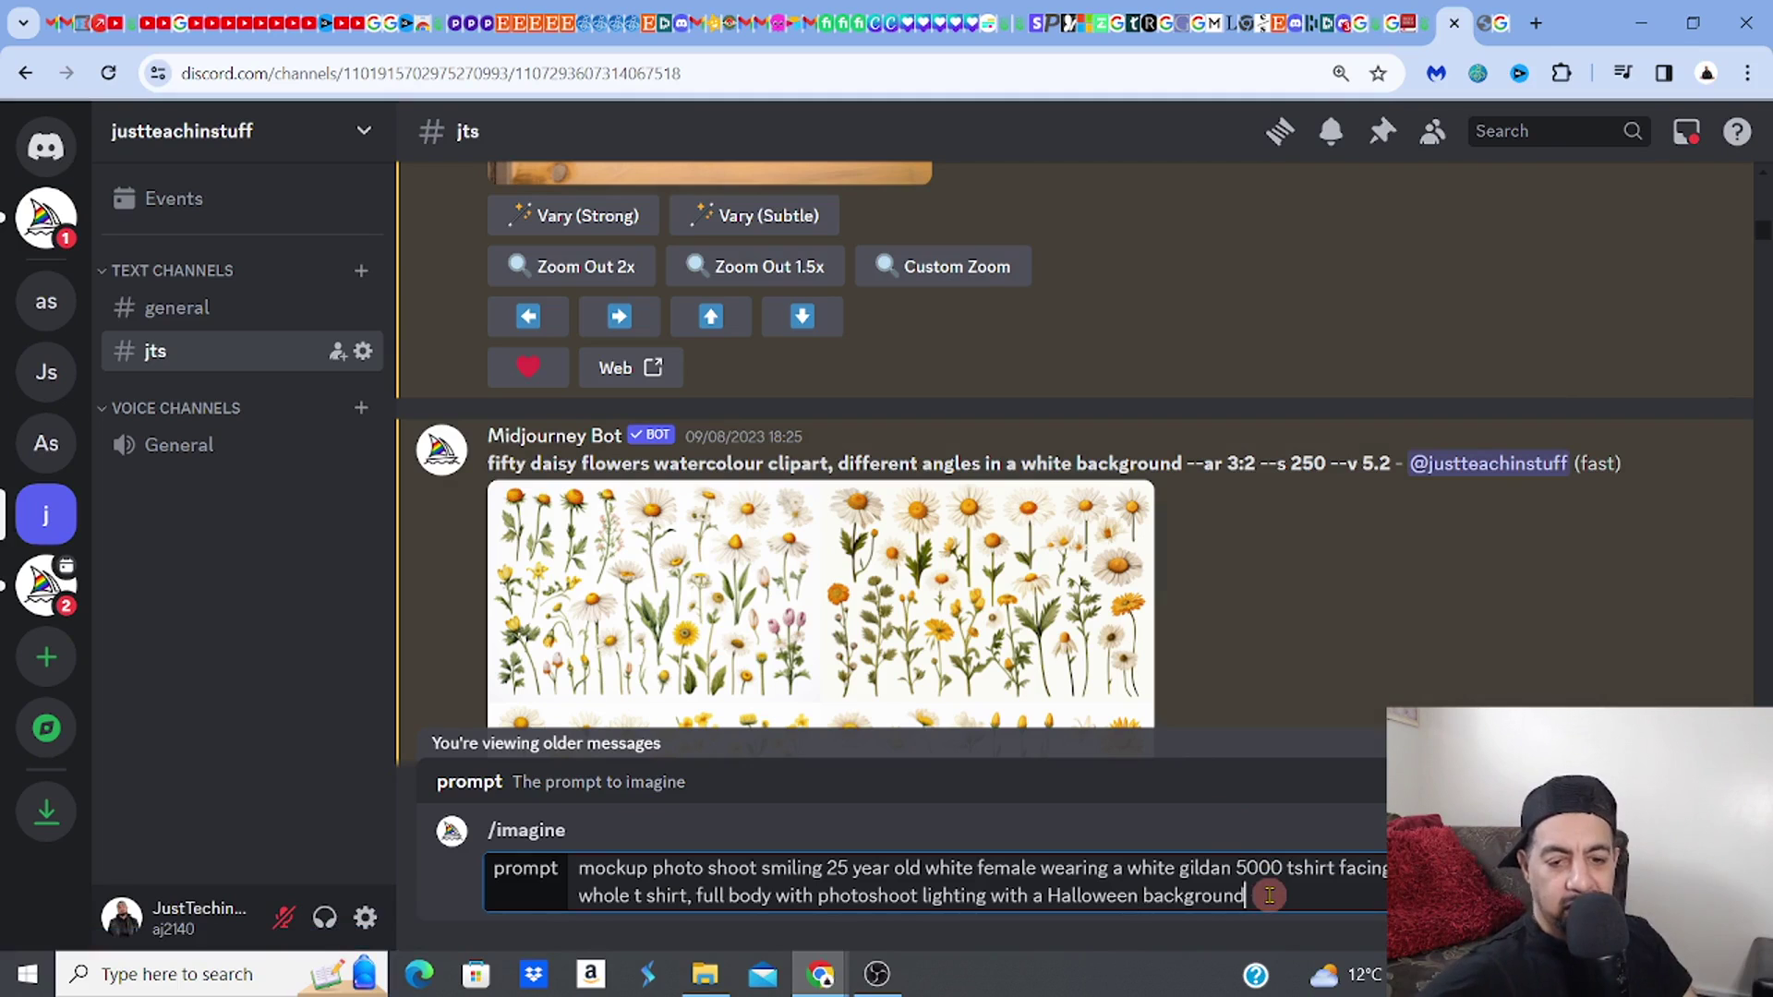
pyautogui.press('Return')
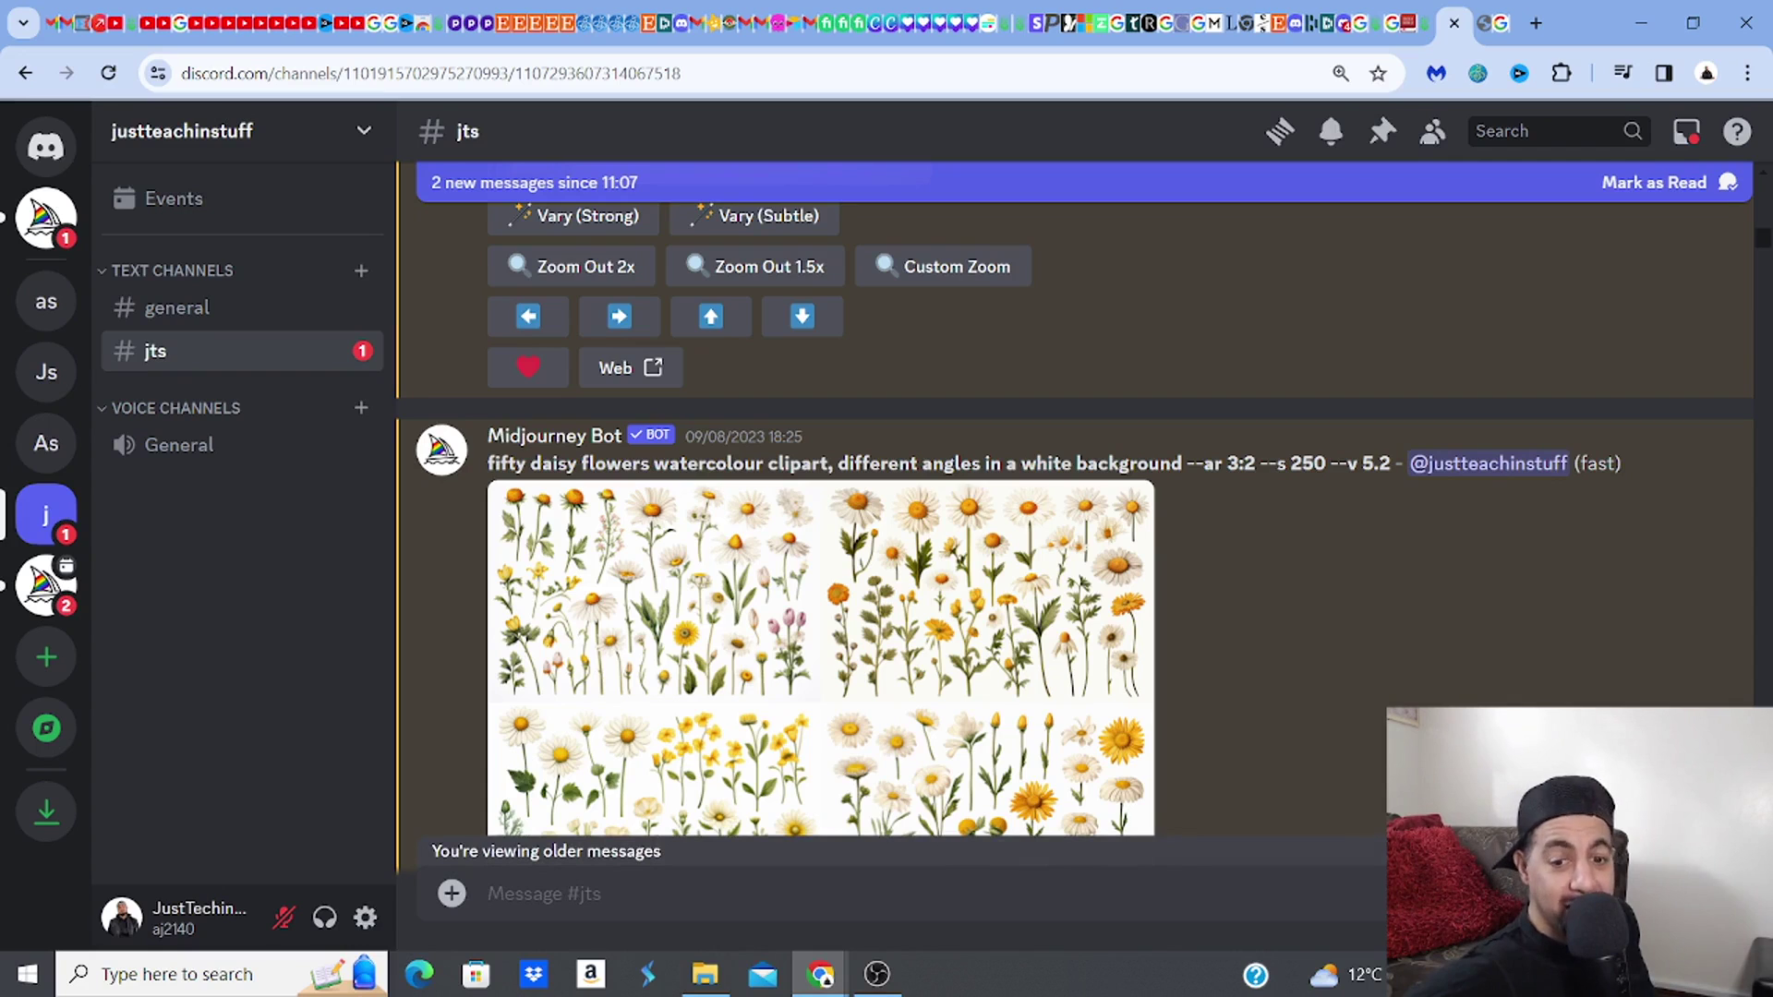
# Go to the newest messages, upscale the first generated T-shirt image, and preview it enlarged
pyautogui.click(1658, 851)
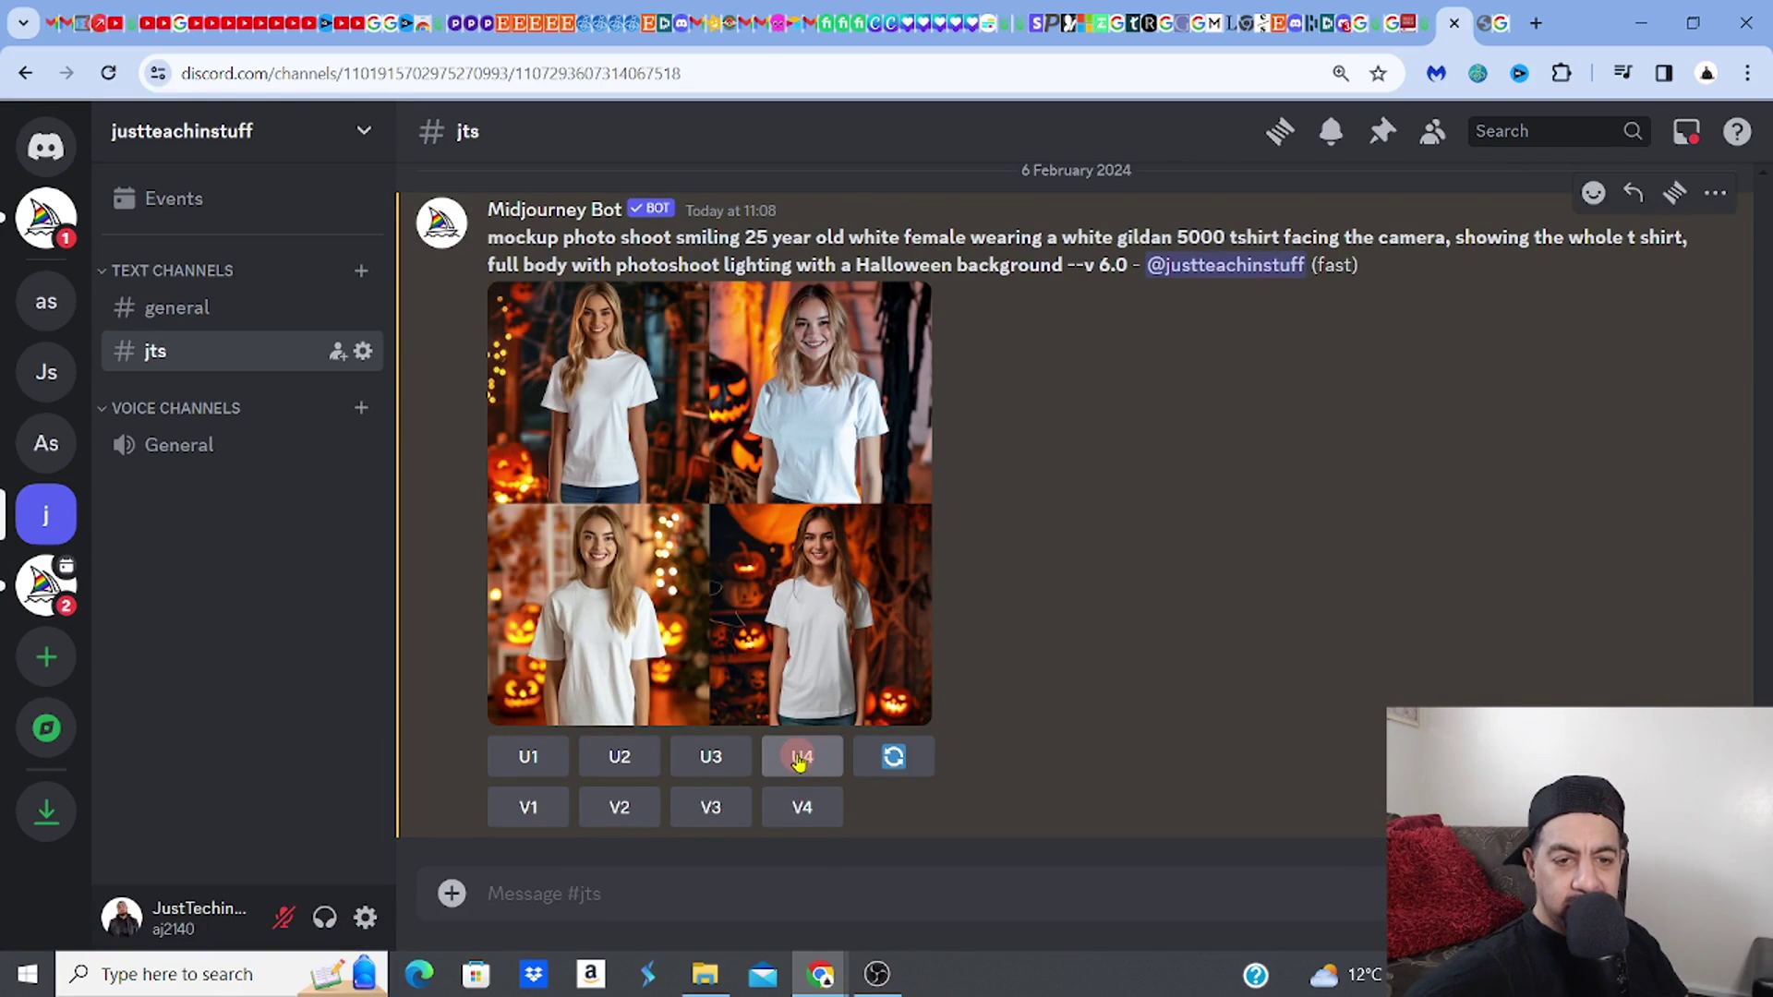
pyautogui.click(527, 758)
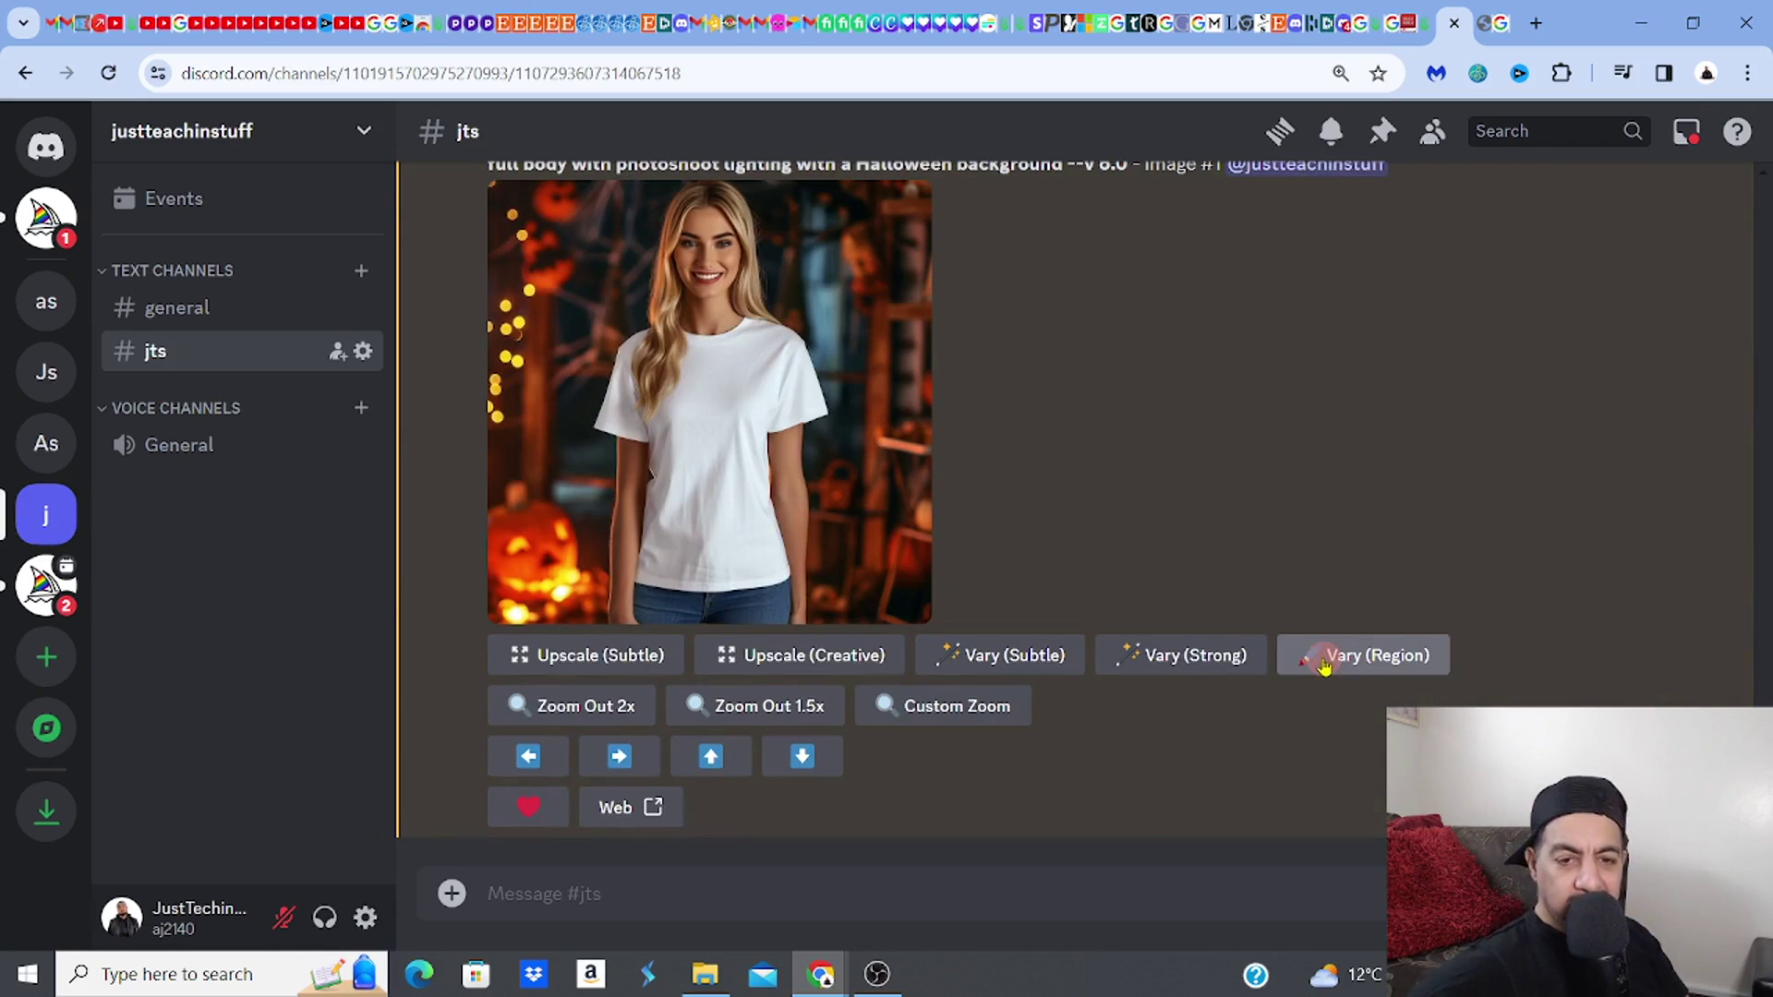
pyautogui.click(872, 442)
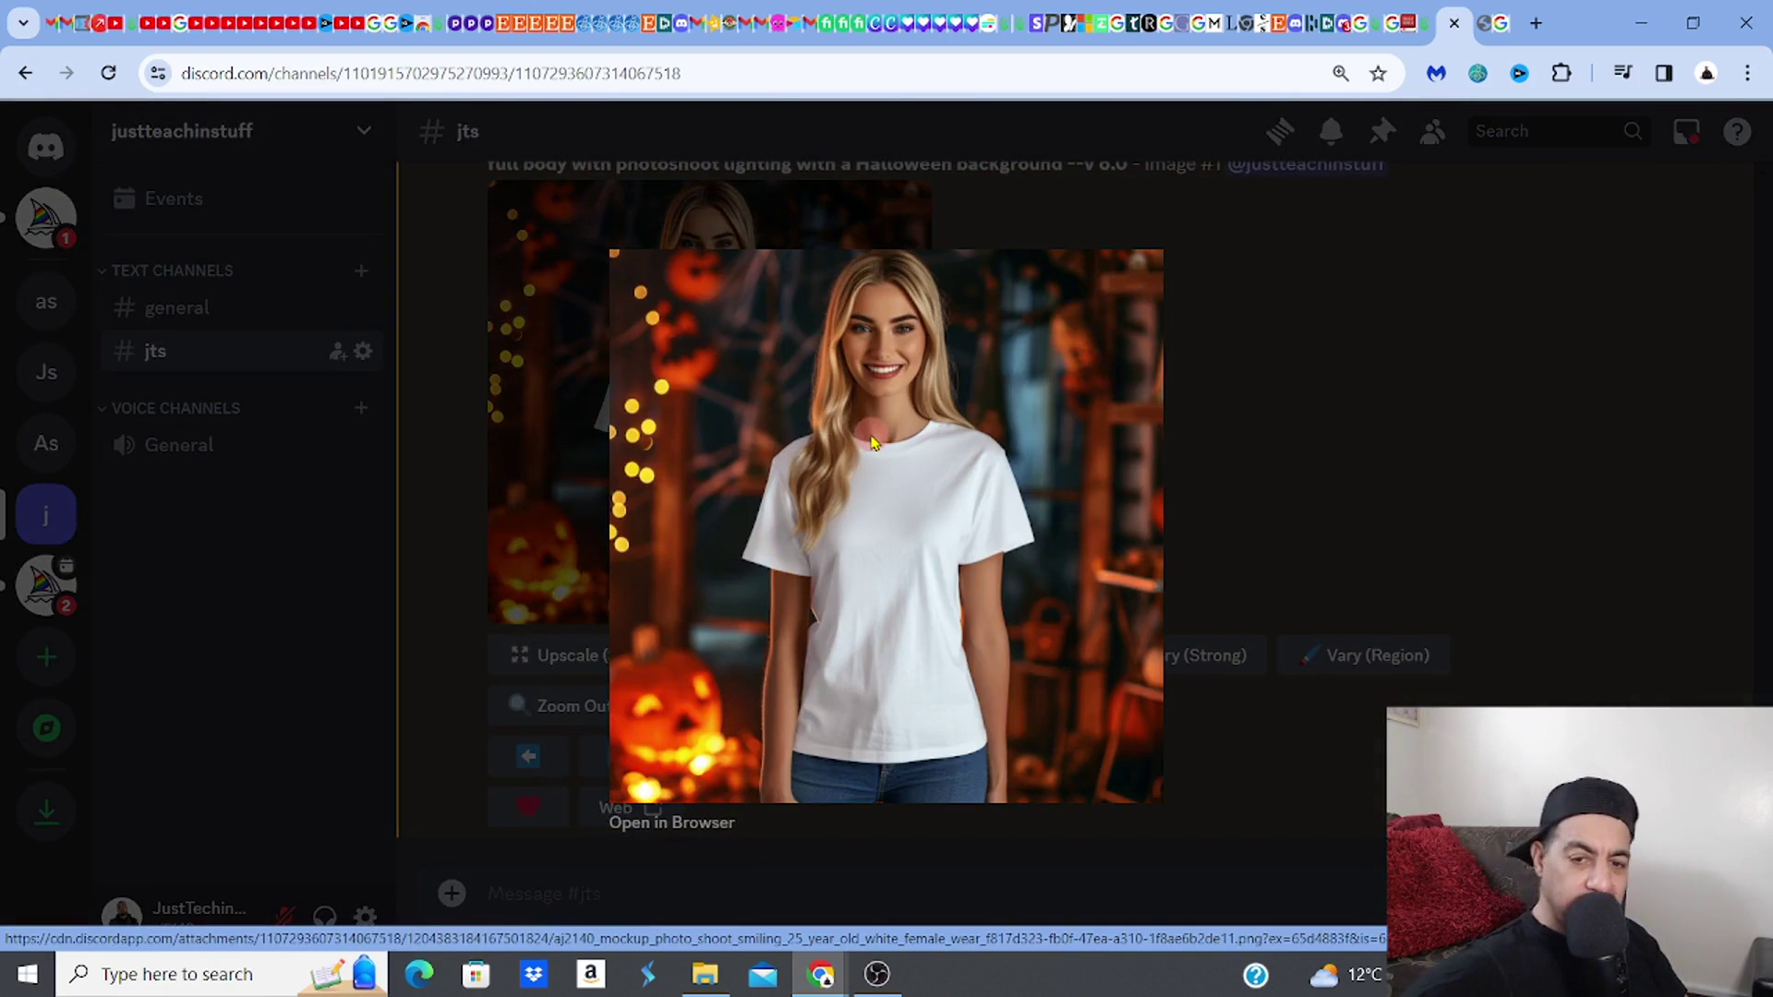
pyautogui.click(1415, 330)
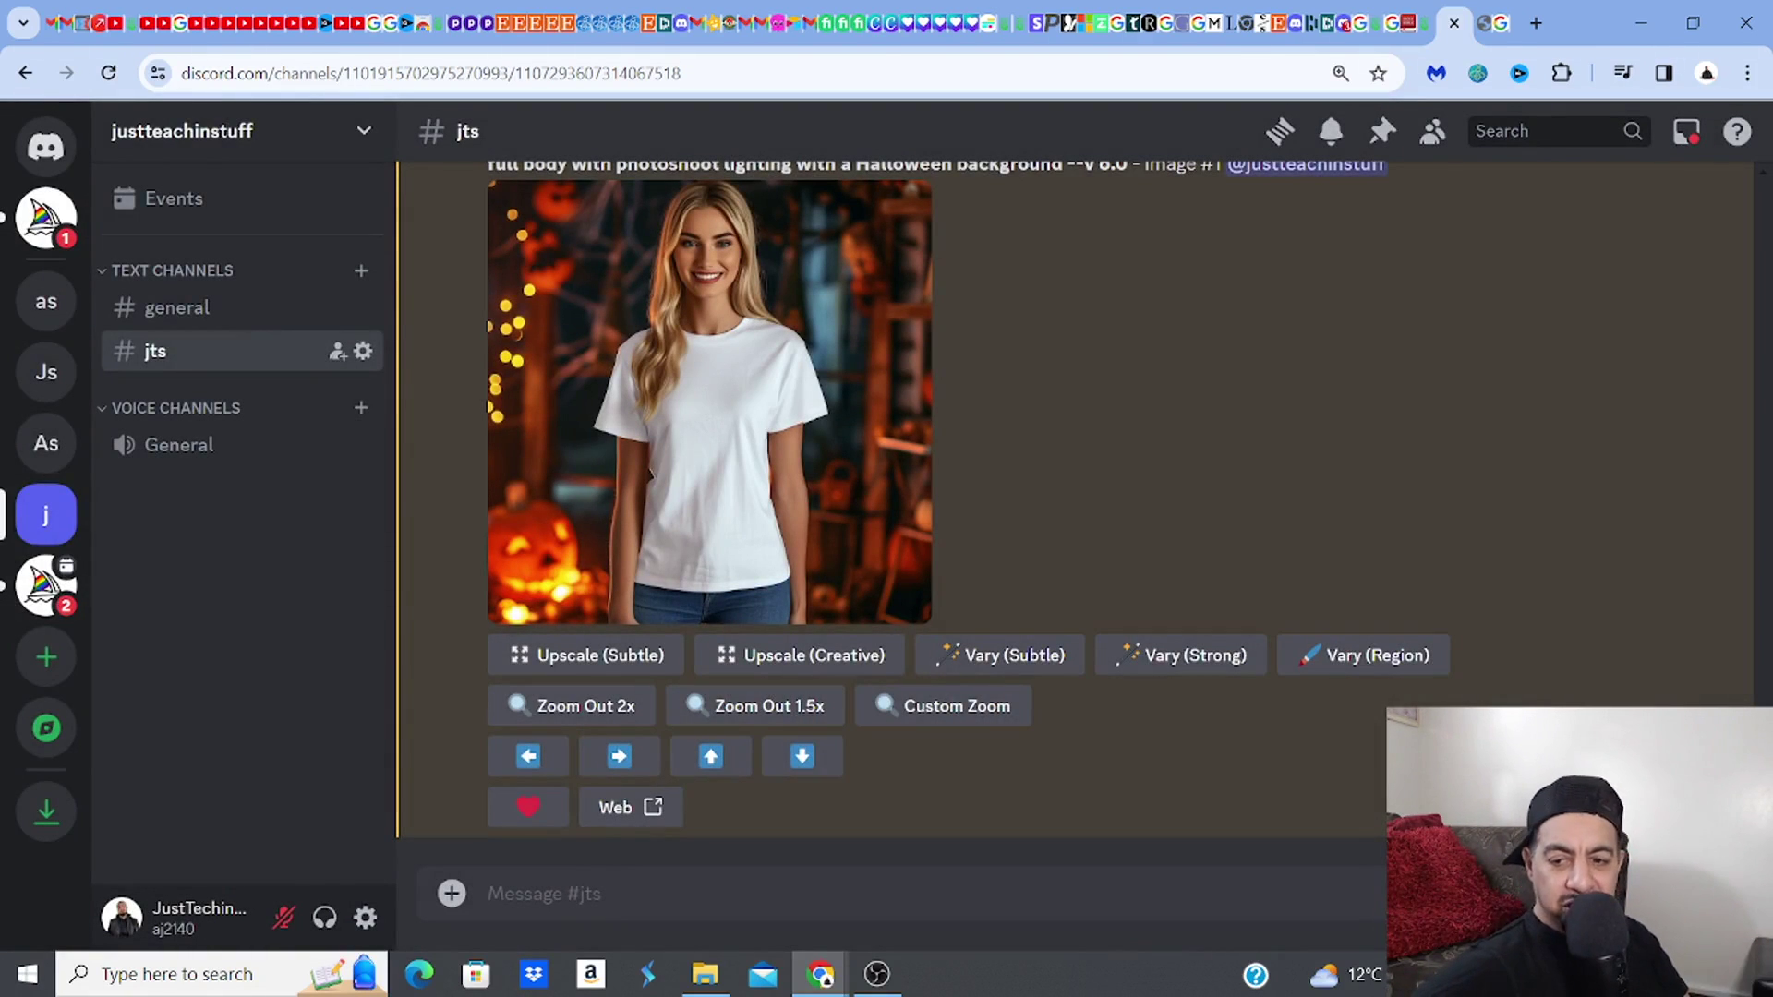
pyautogui.scroll(2, 1043, 517)
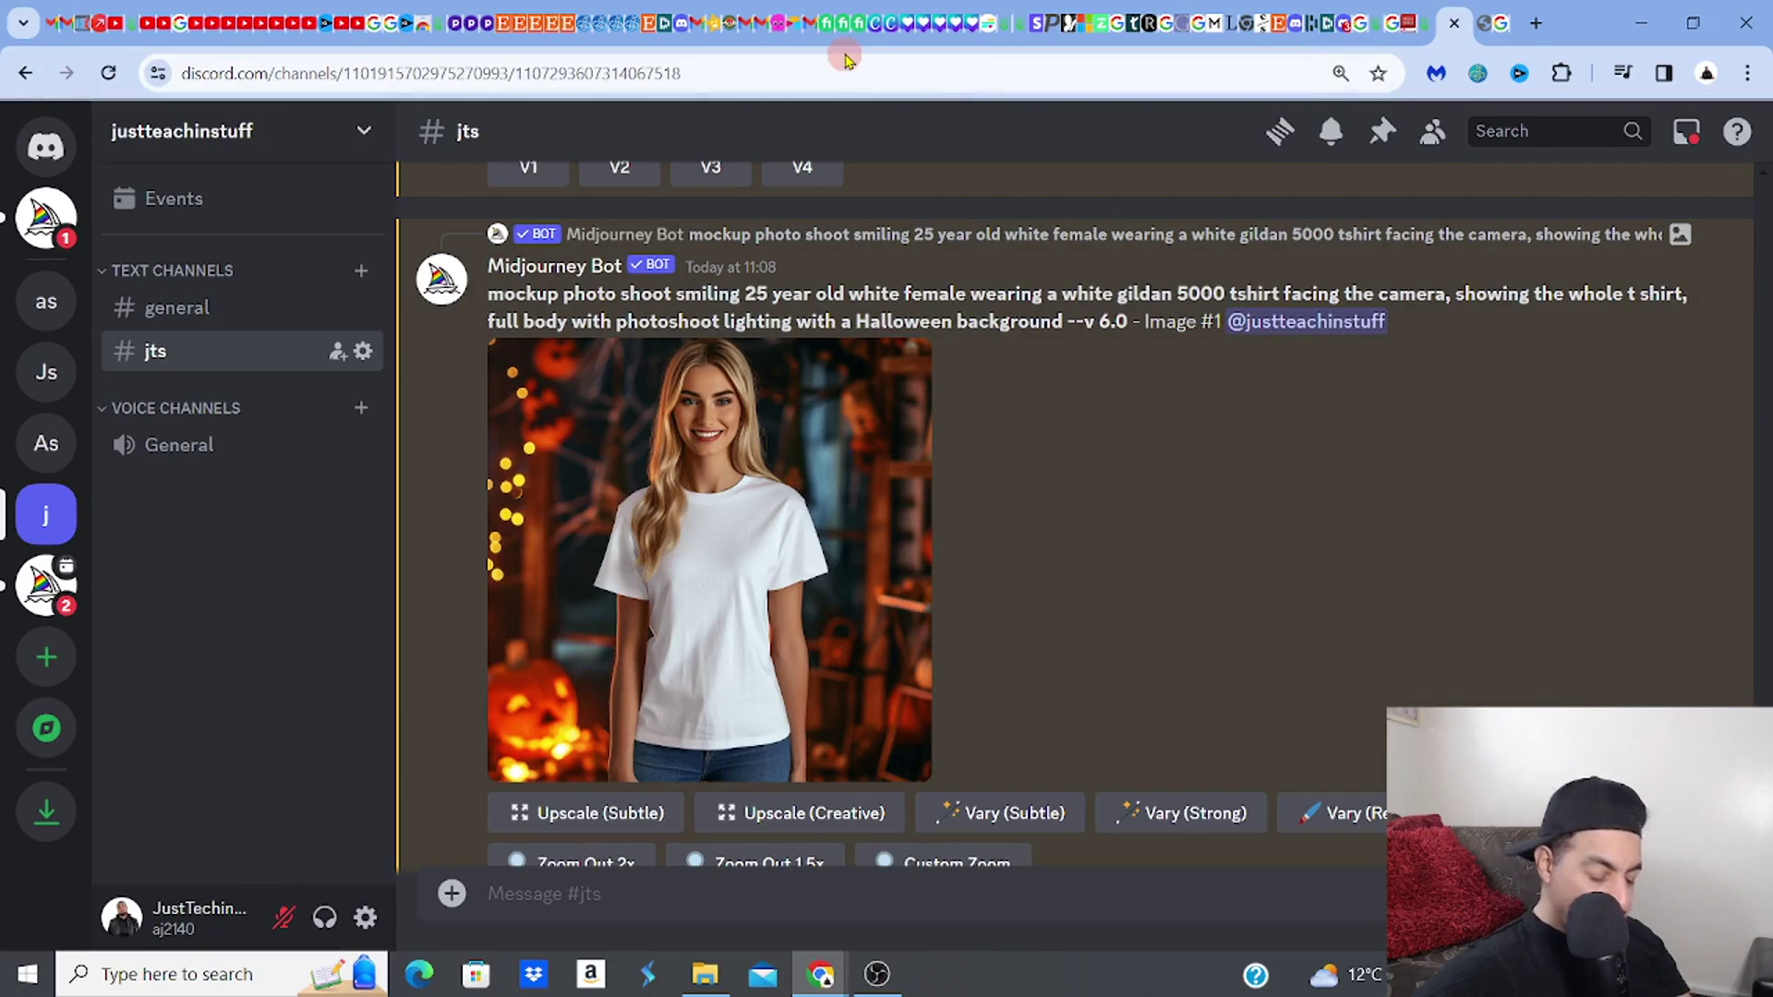
# Switch to the Placeit website and look over the templates on its home page
pyautogui.click(1053, 37)
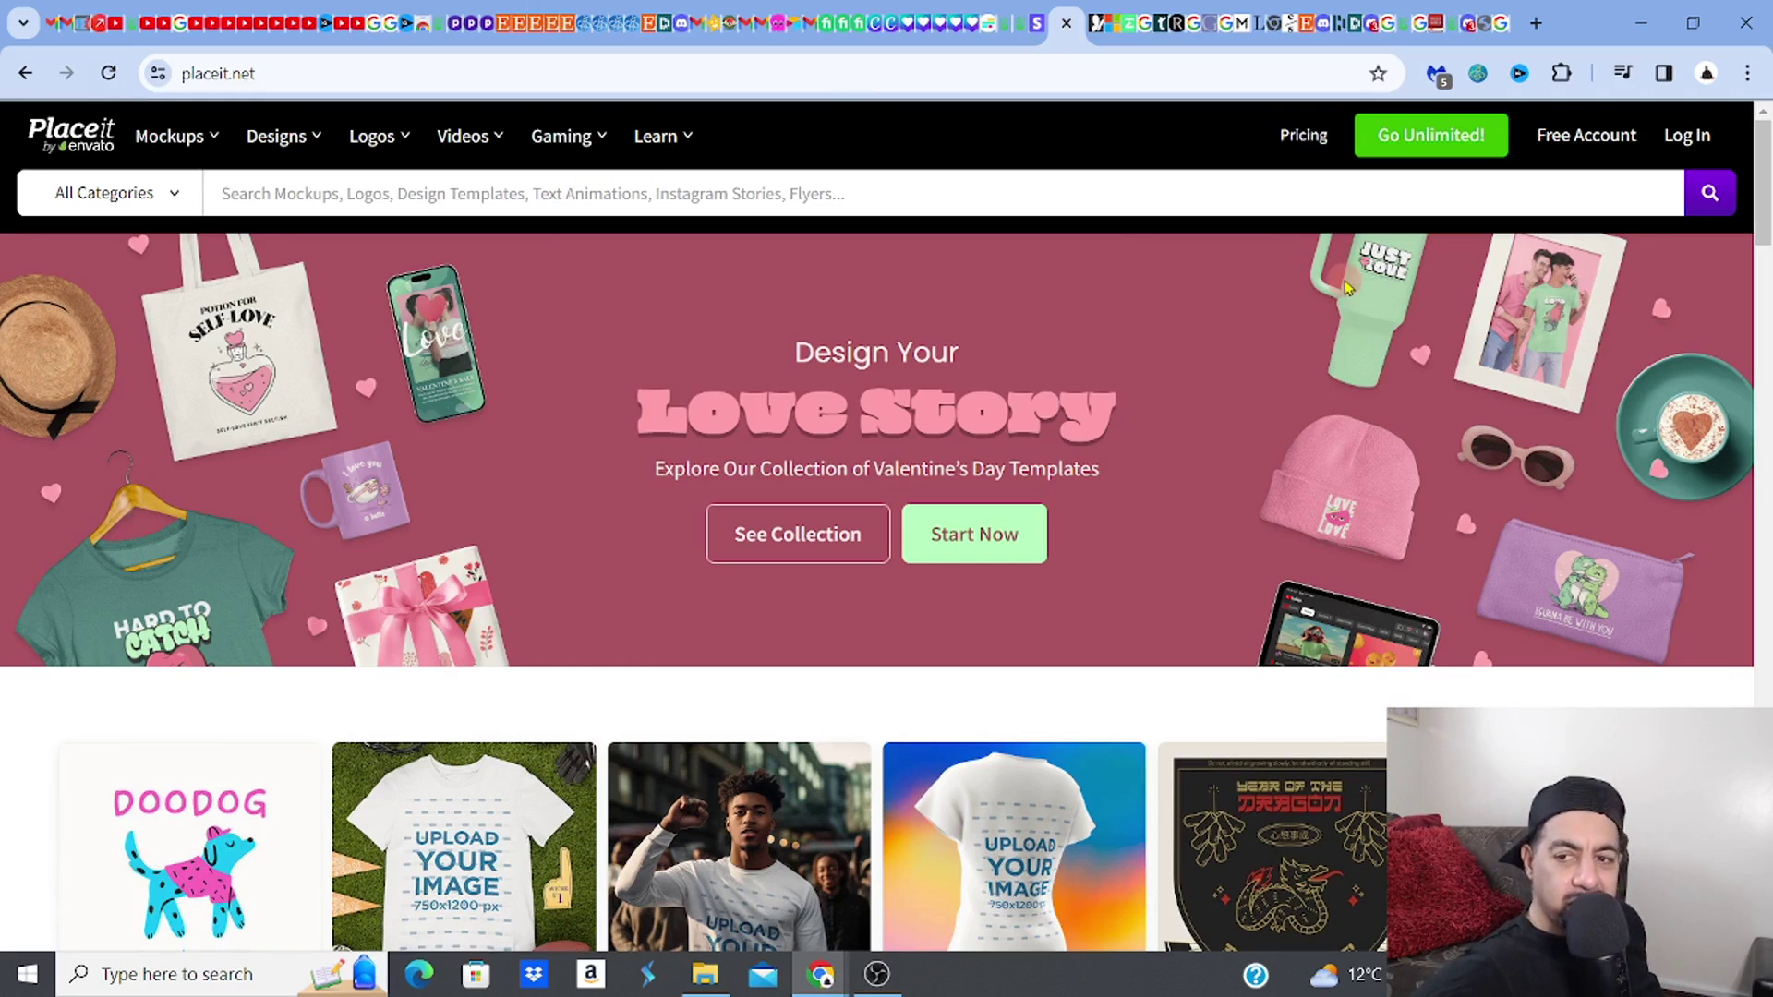
pyautogui.moveTo(1764, 200); pyautogui.dragTo(1764, 557)
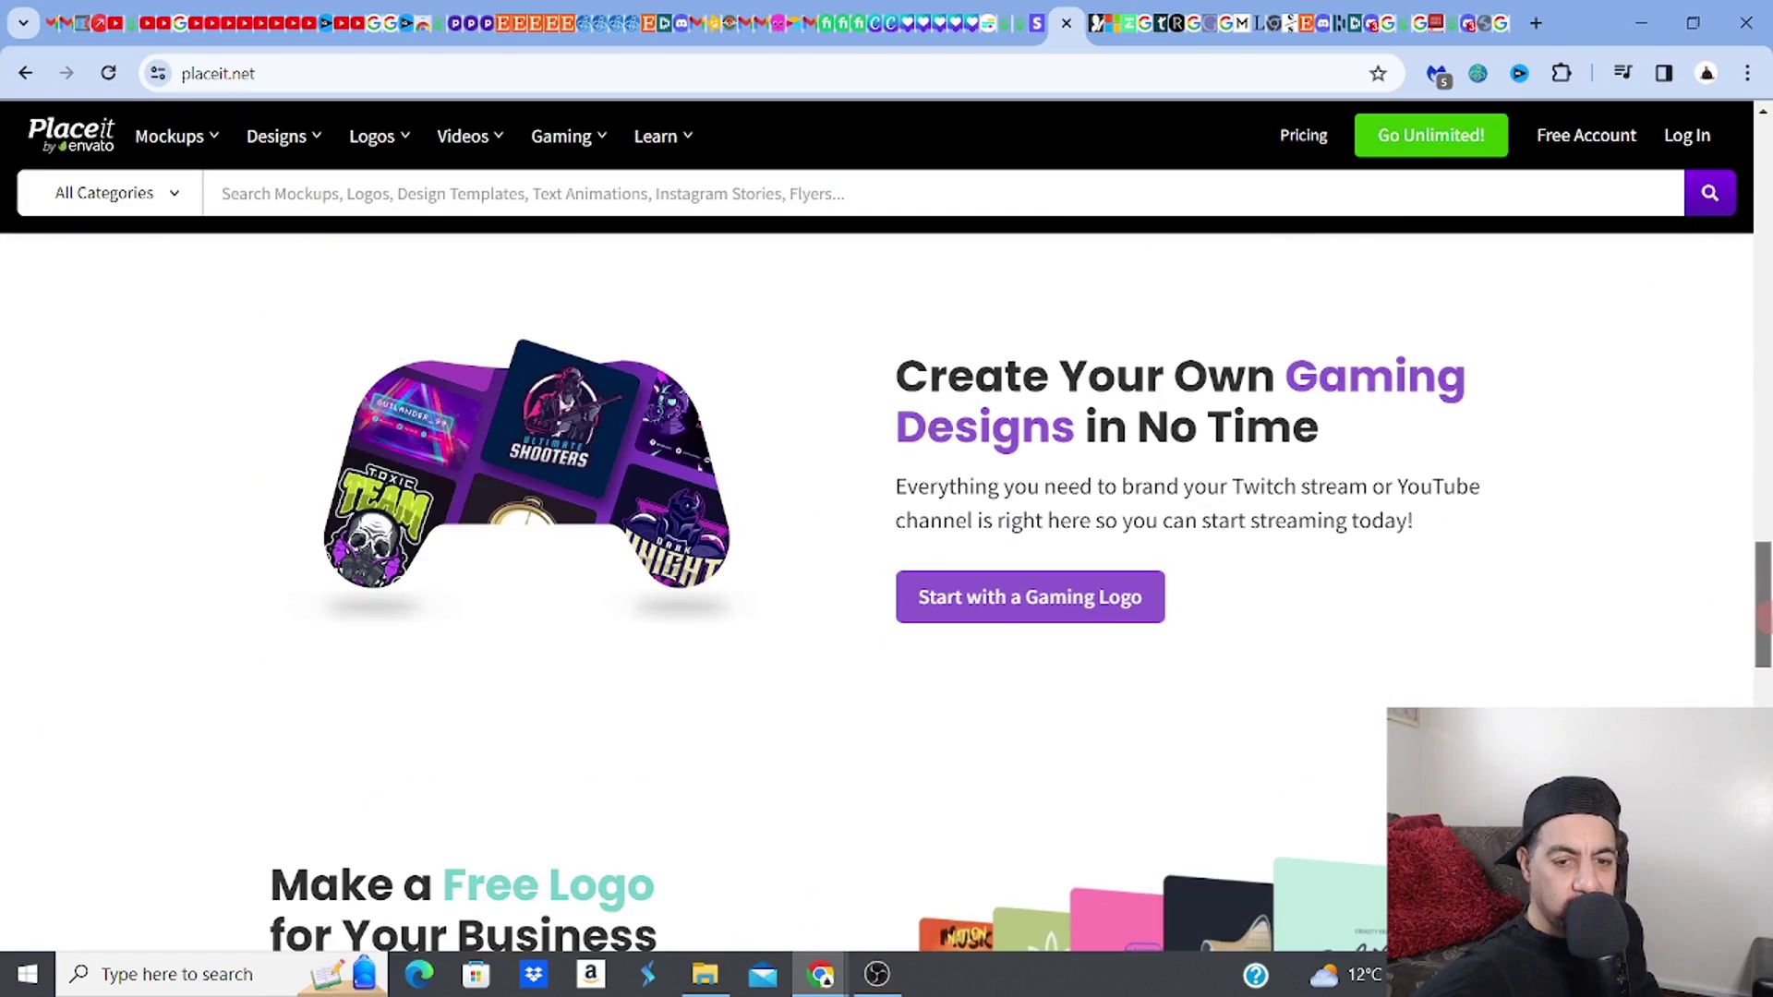
pyautogui.moveTo(1768, 618); pyautogui.dragTo(1768, 319)
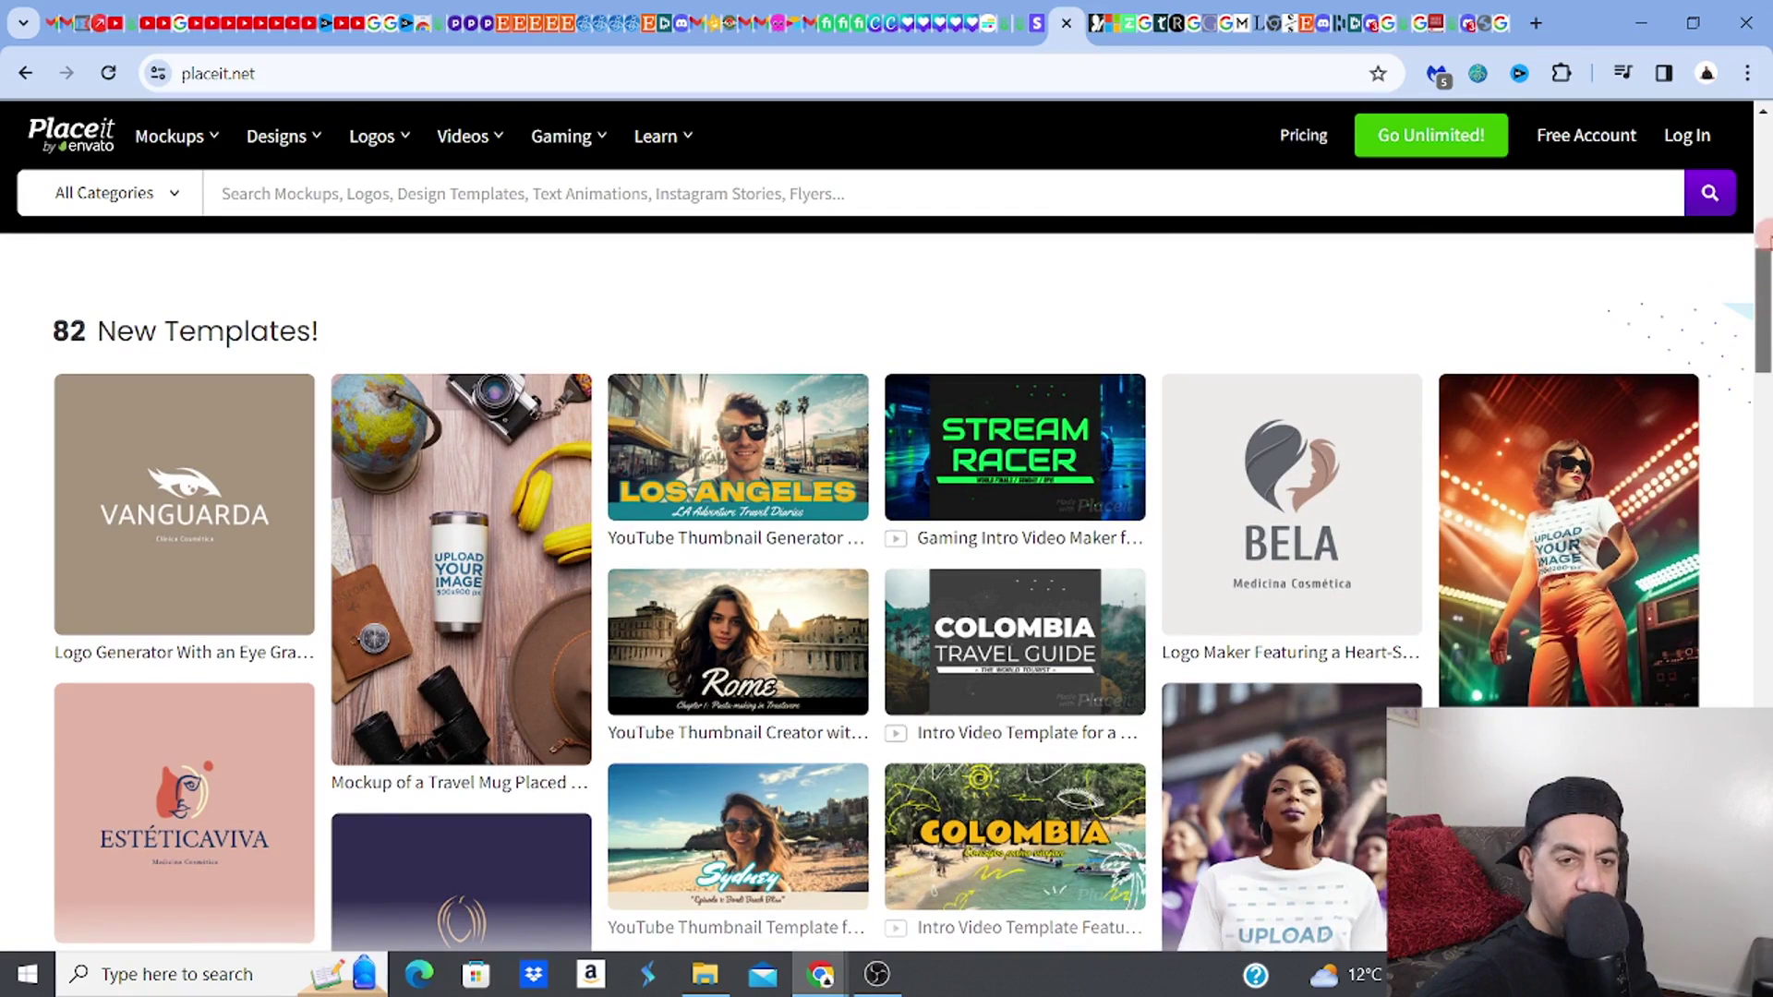
pyautogui.moveTo(1764, 300); pyautogui.dragTo(1764, 258)
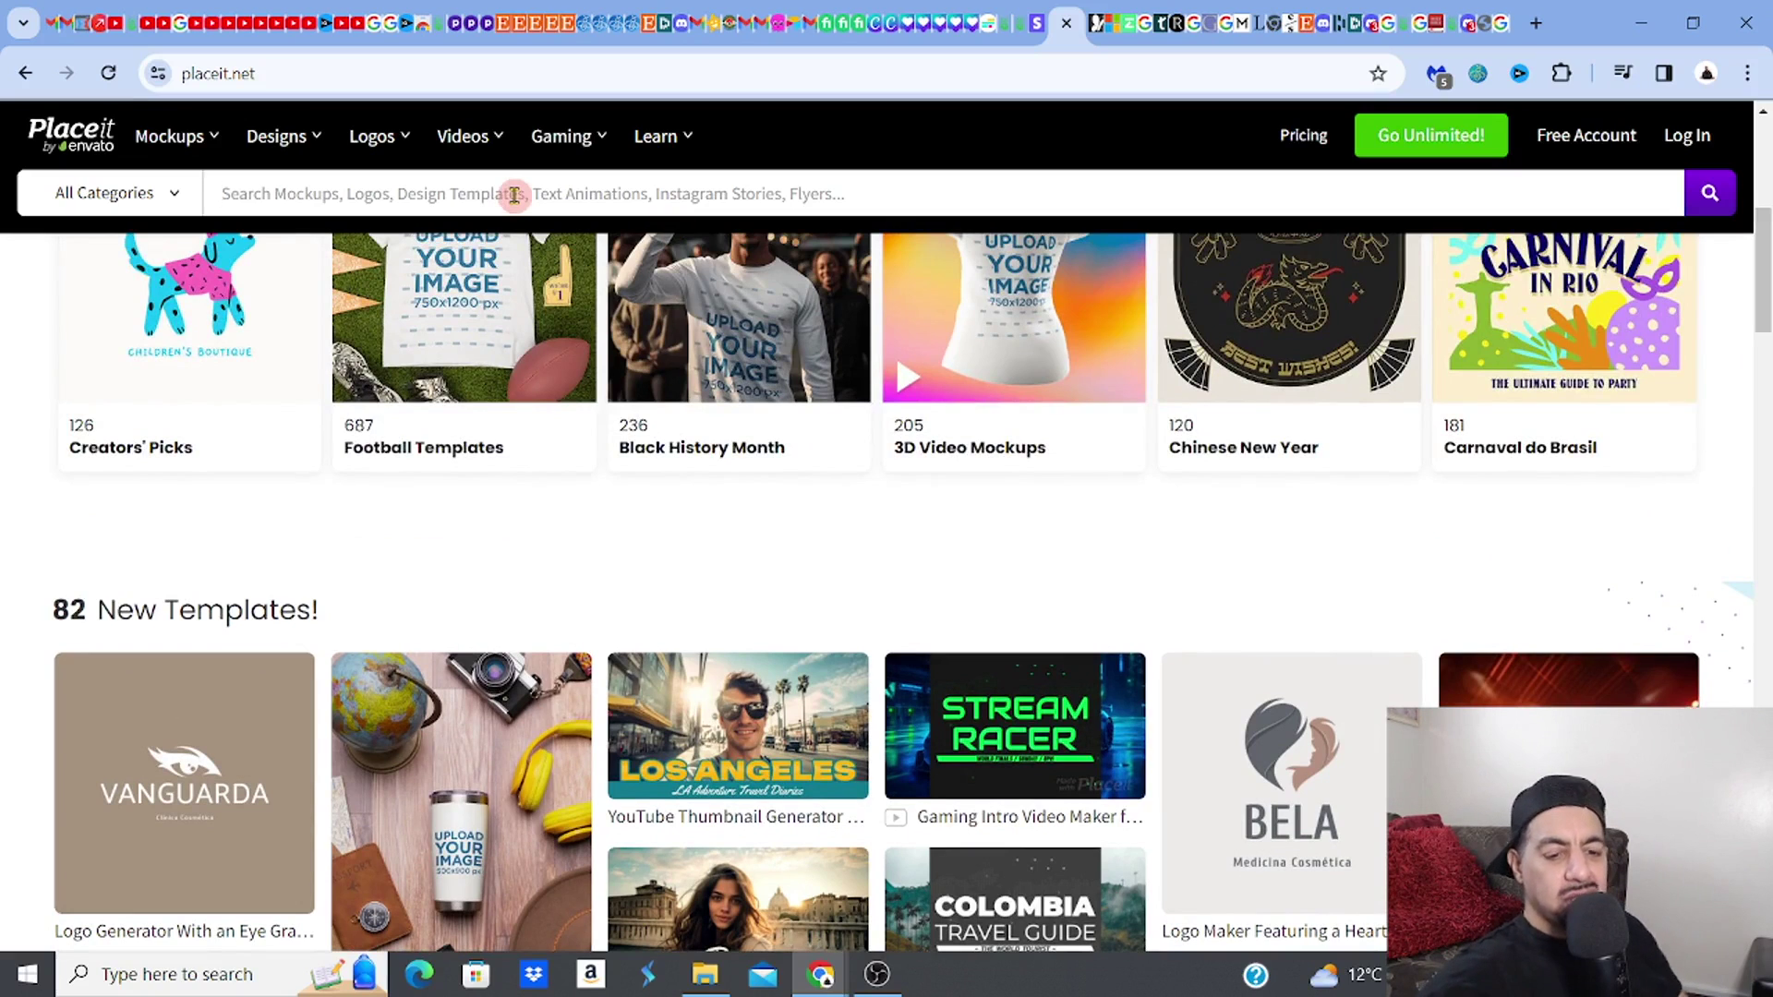
pyautogui.write('5000')
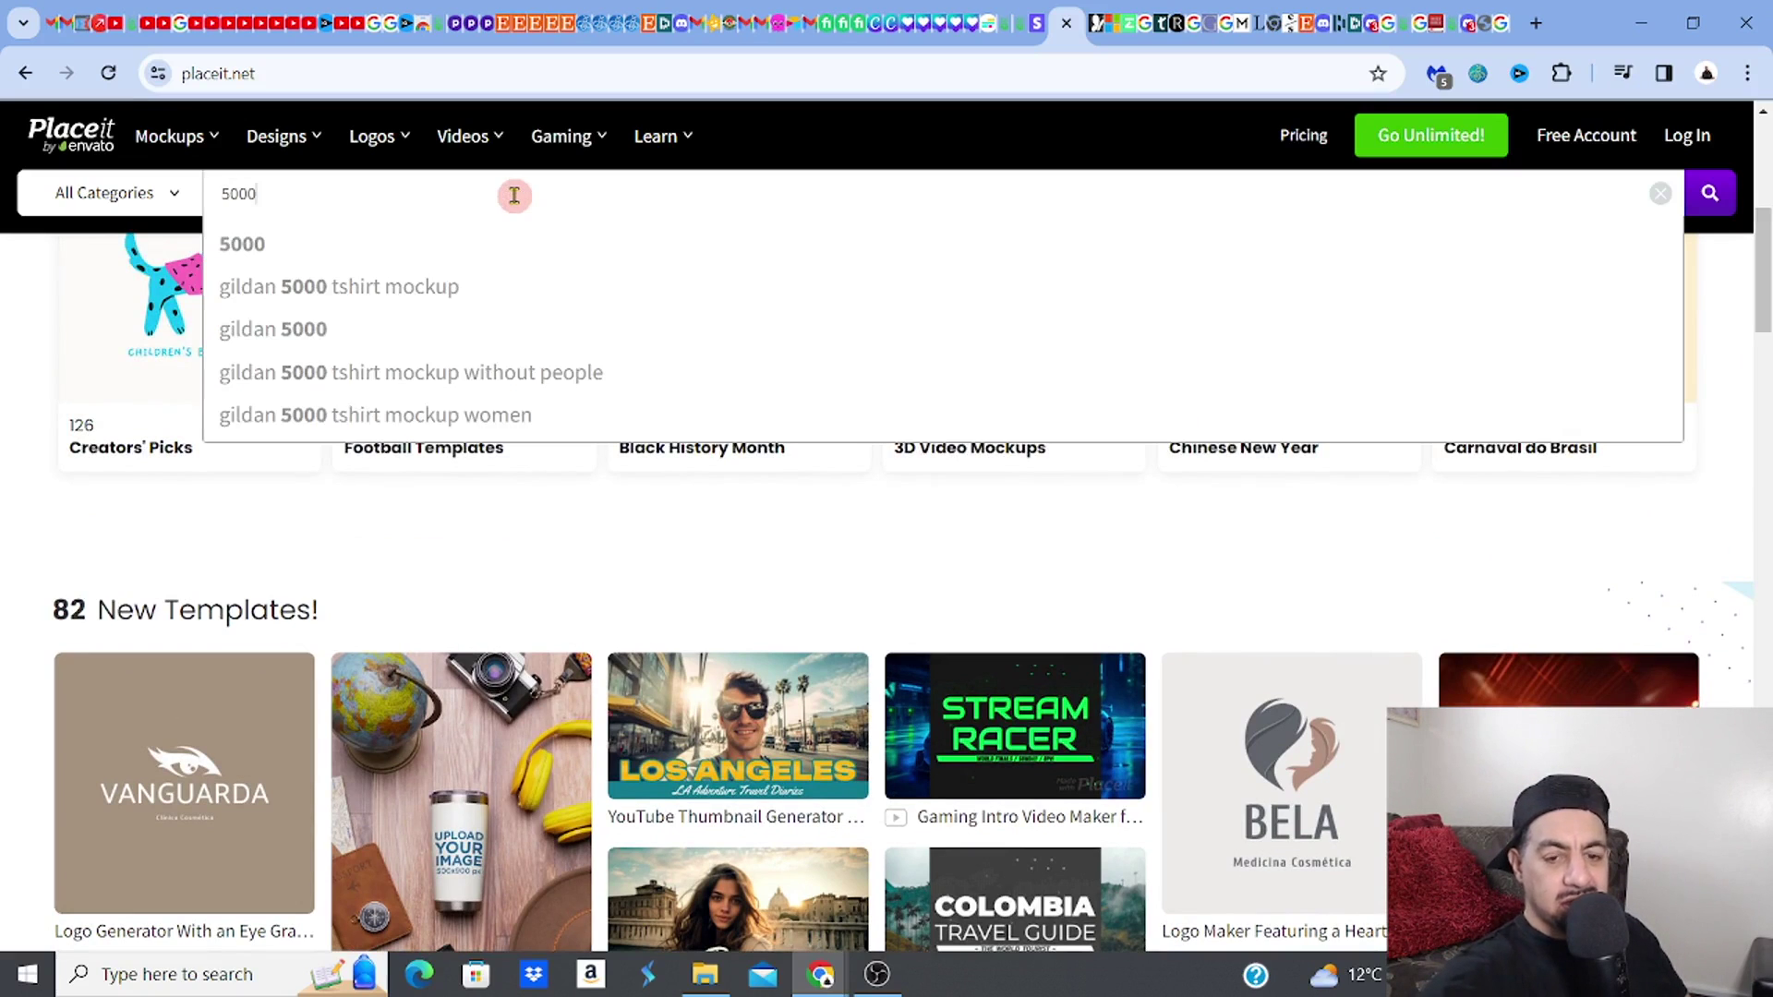
pyautogui.press('BackSpace')
pyautogui.press('BackSpace')
pyautogui.press('BackSpace')
# Search the Placeit templates for "gildan 5000 tshirt mockup" and look through the first page of results
pyautogui.write('g')
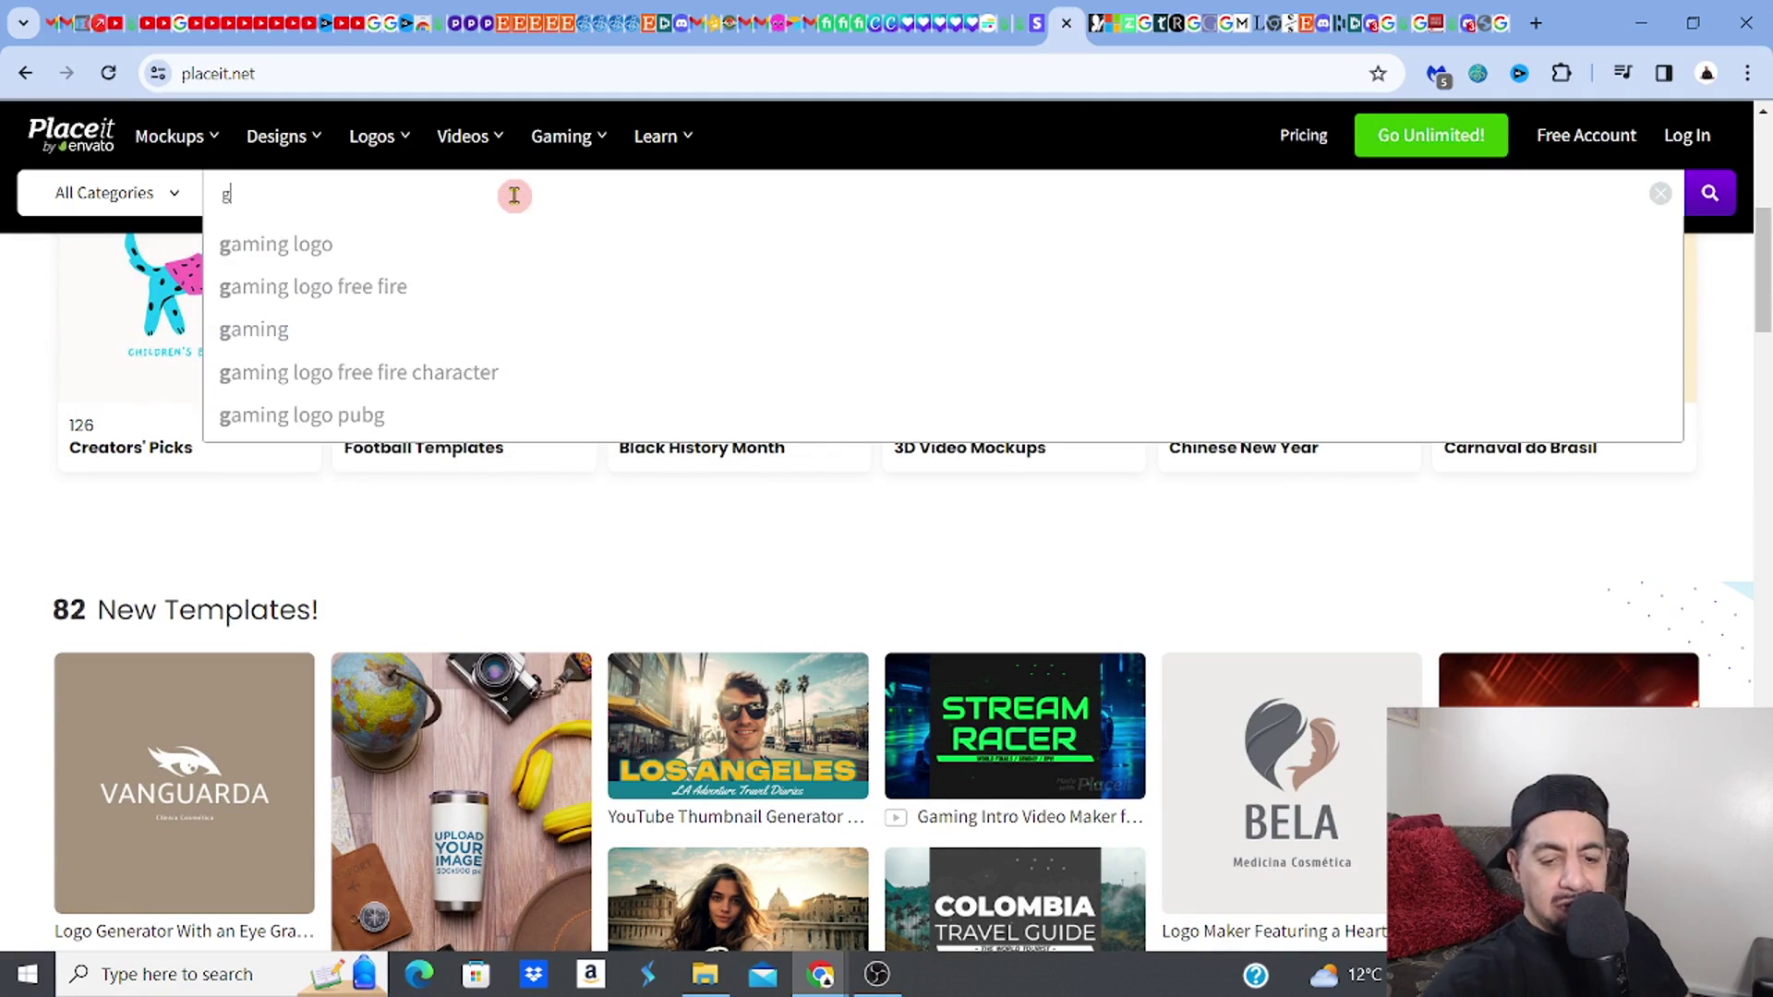
pyautogui.write('ilda')
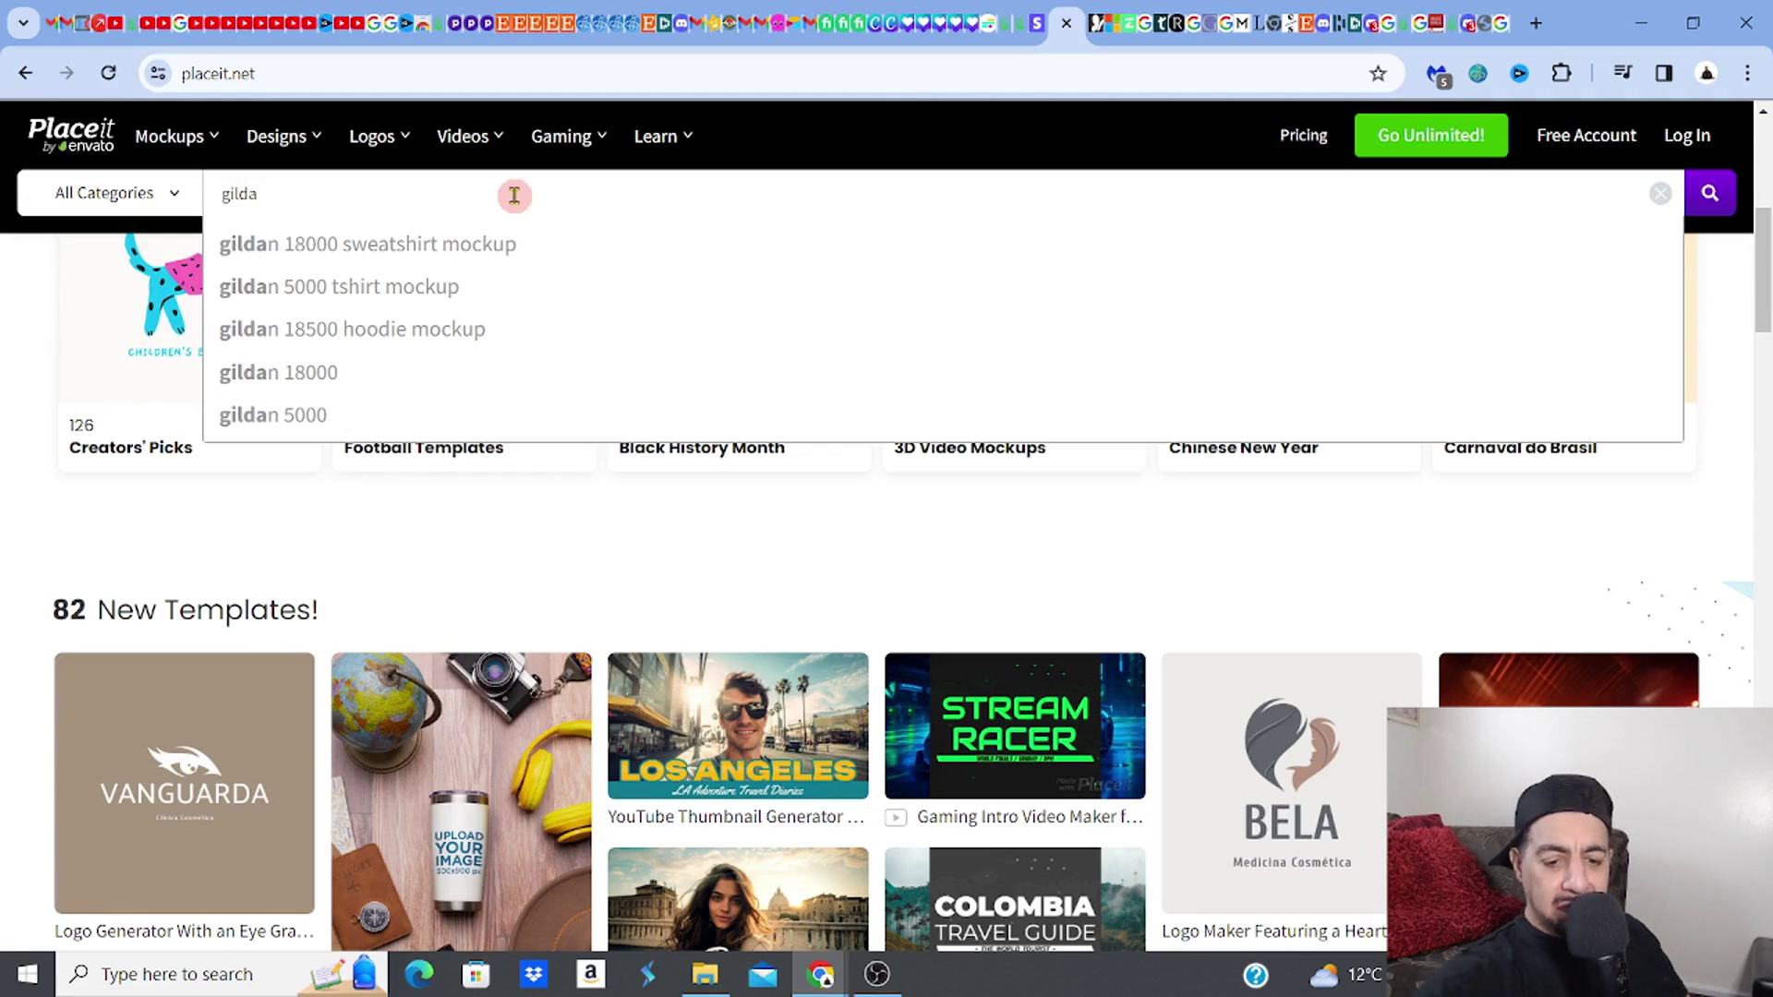
pyautogui.write('n')
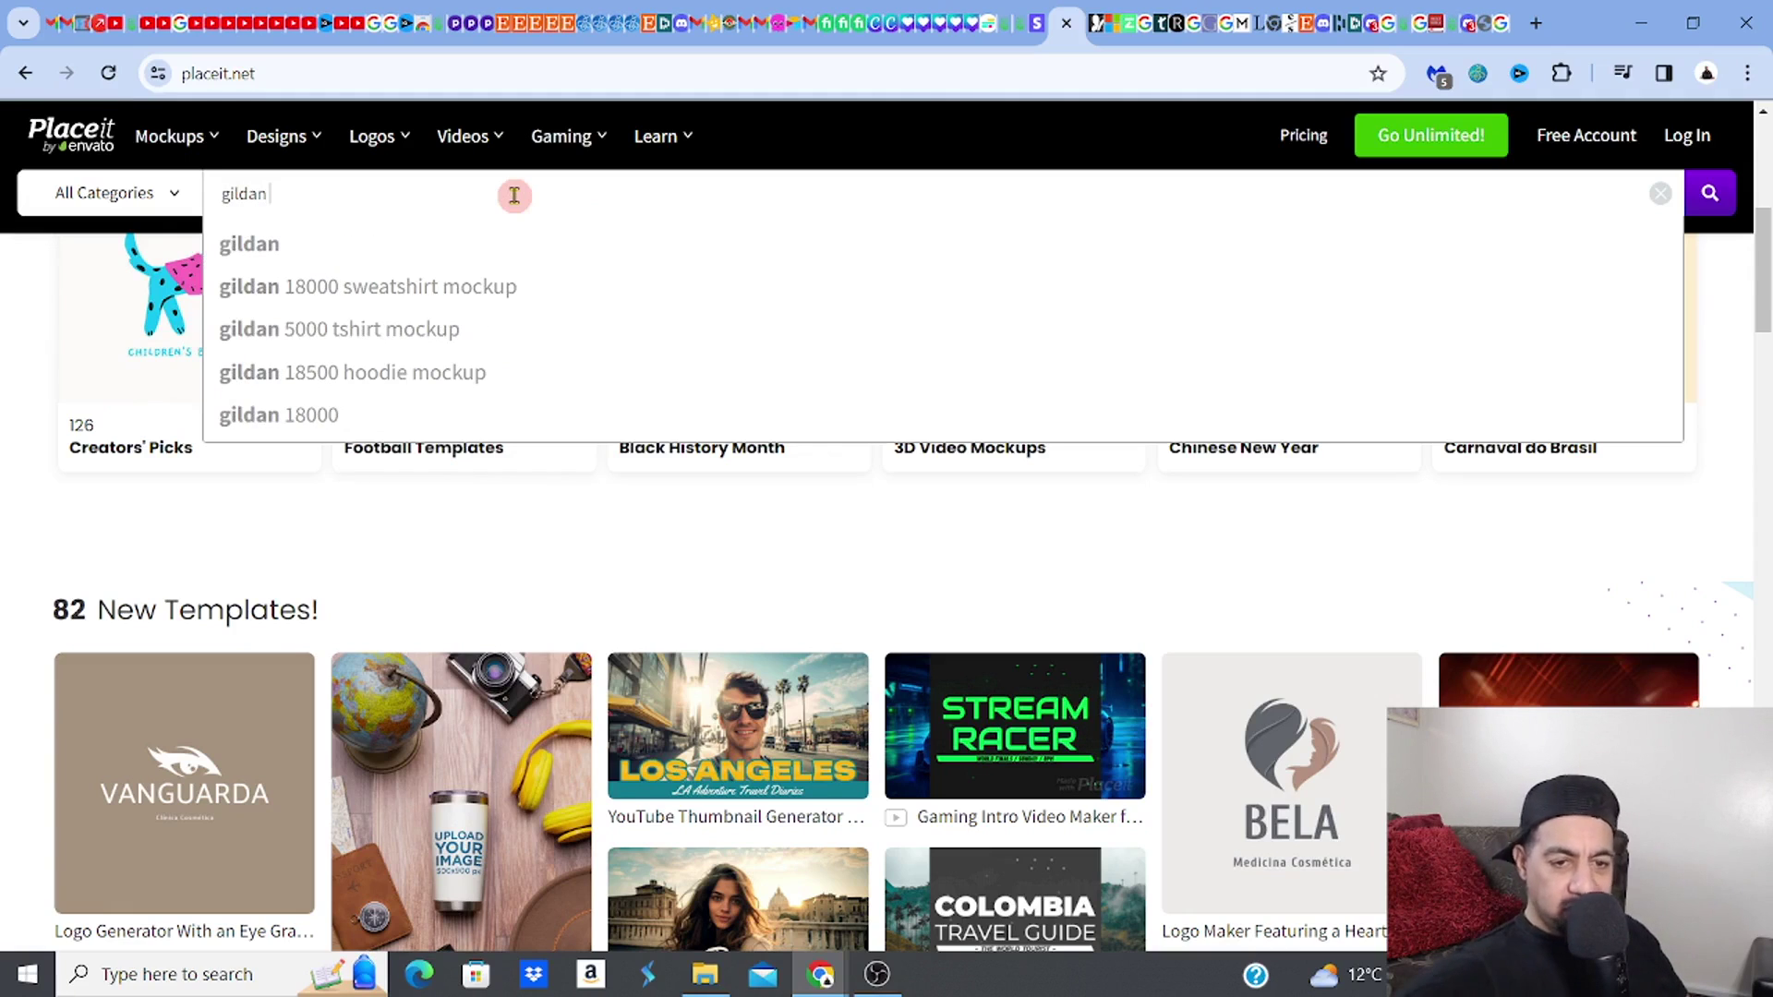
pyautogui.click(449, 335)
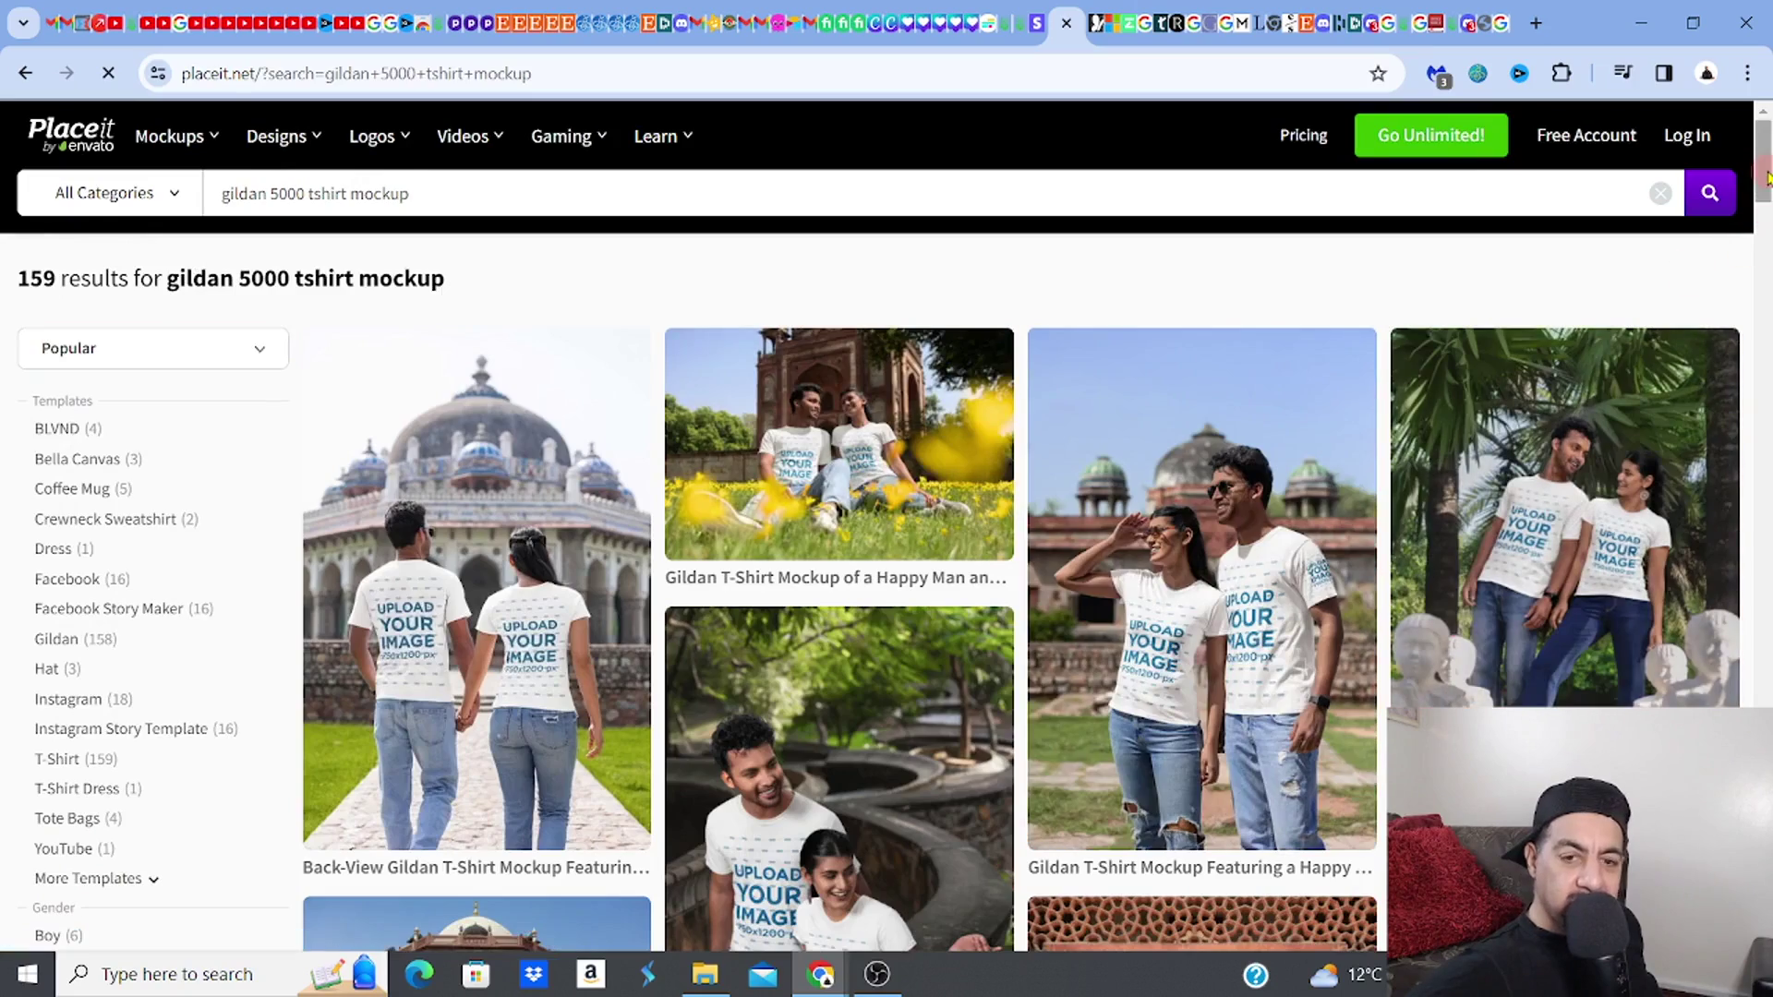
pyautogui.moveTo(1766, 176); pyautogui.dragTo(1767, 328)
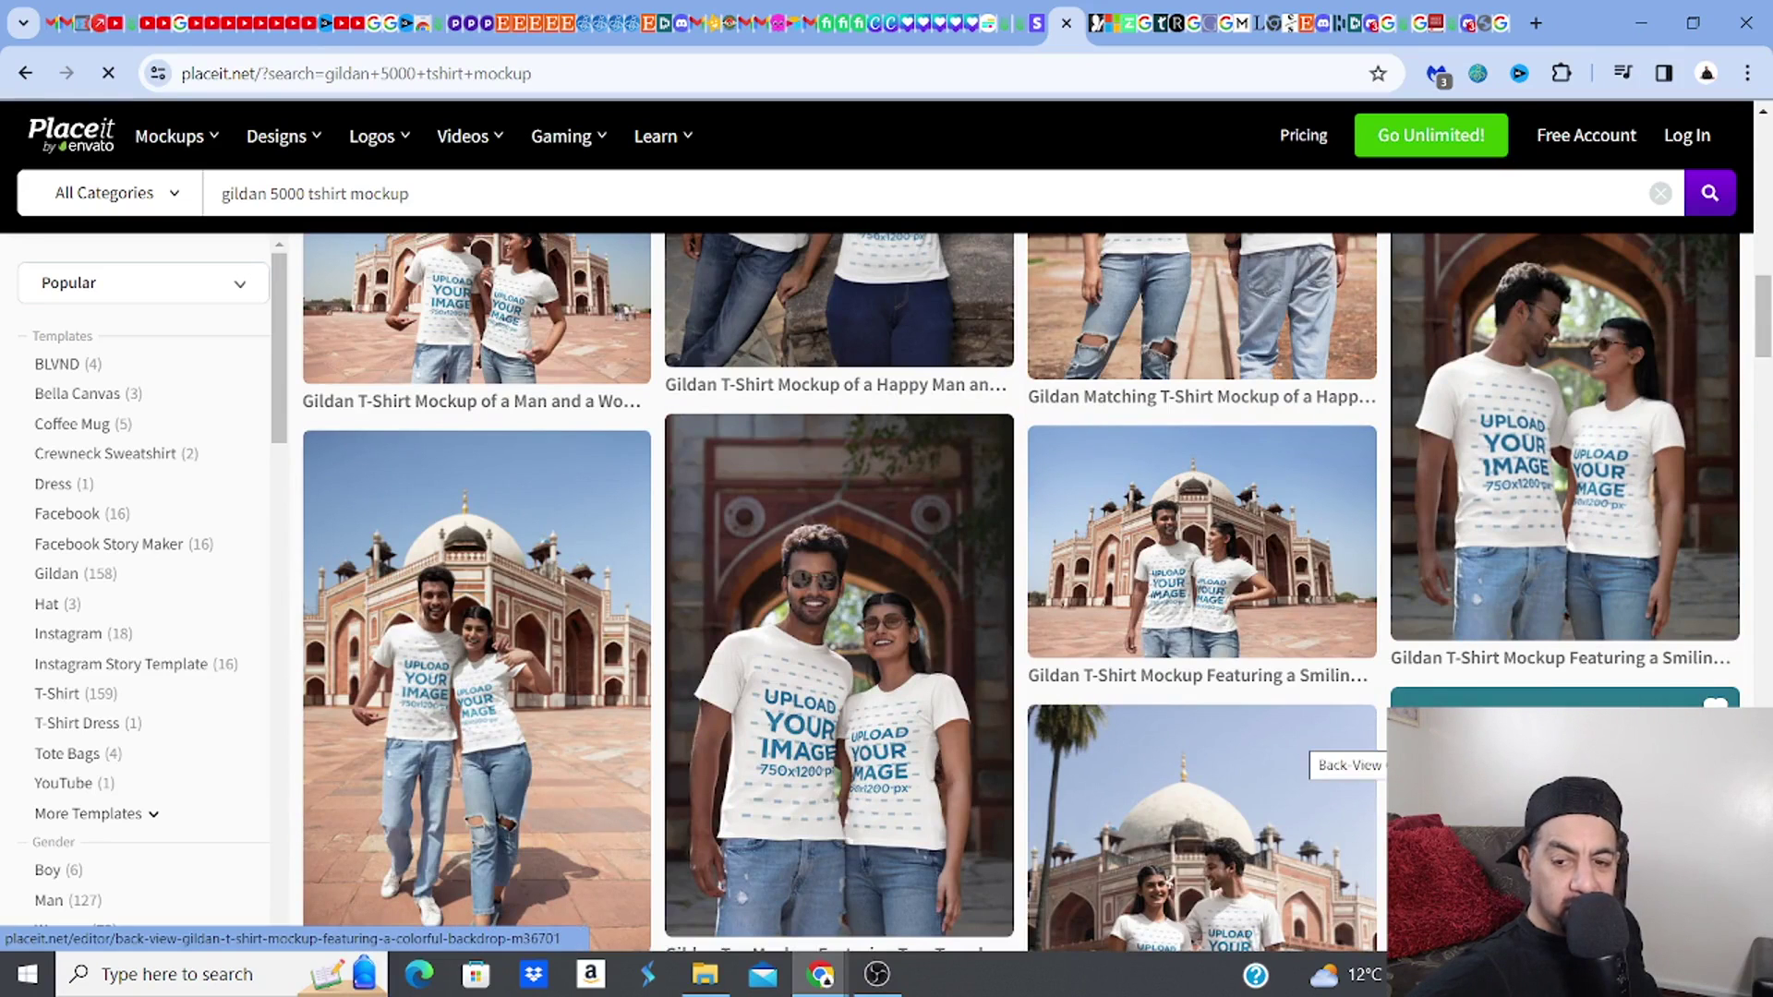
pyautogui.moveTo(1767, 327); pyautogui.dragTo(1767, 538)
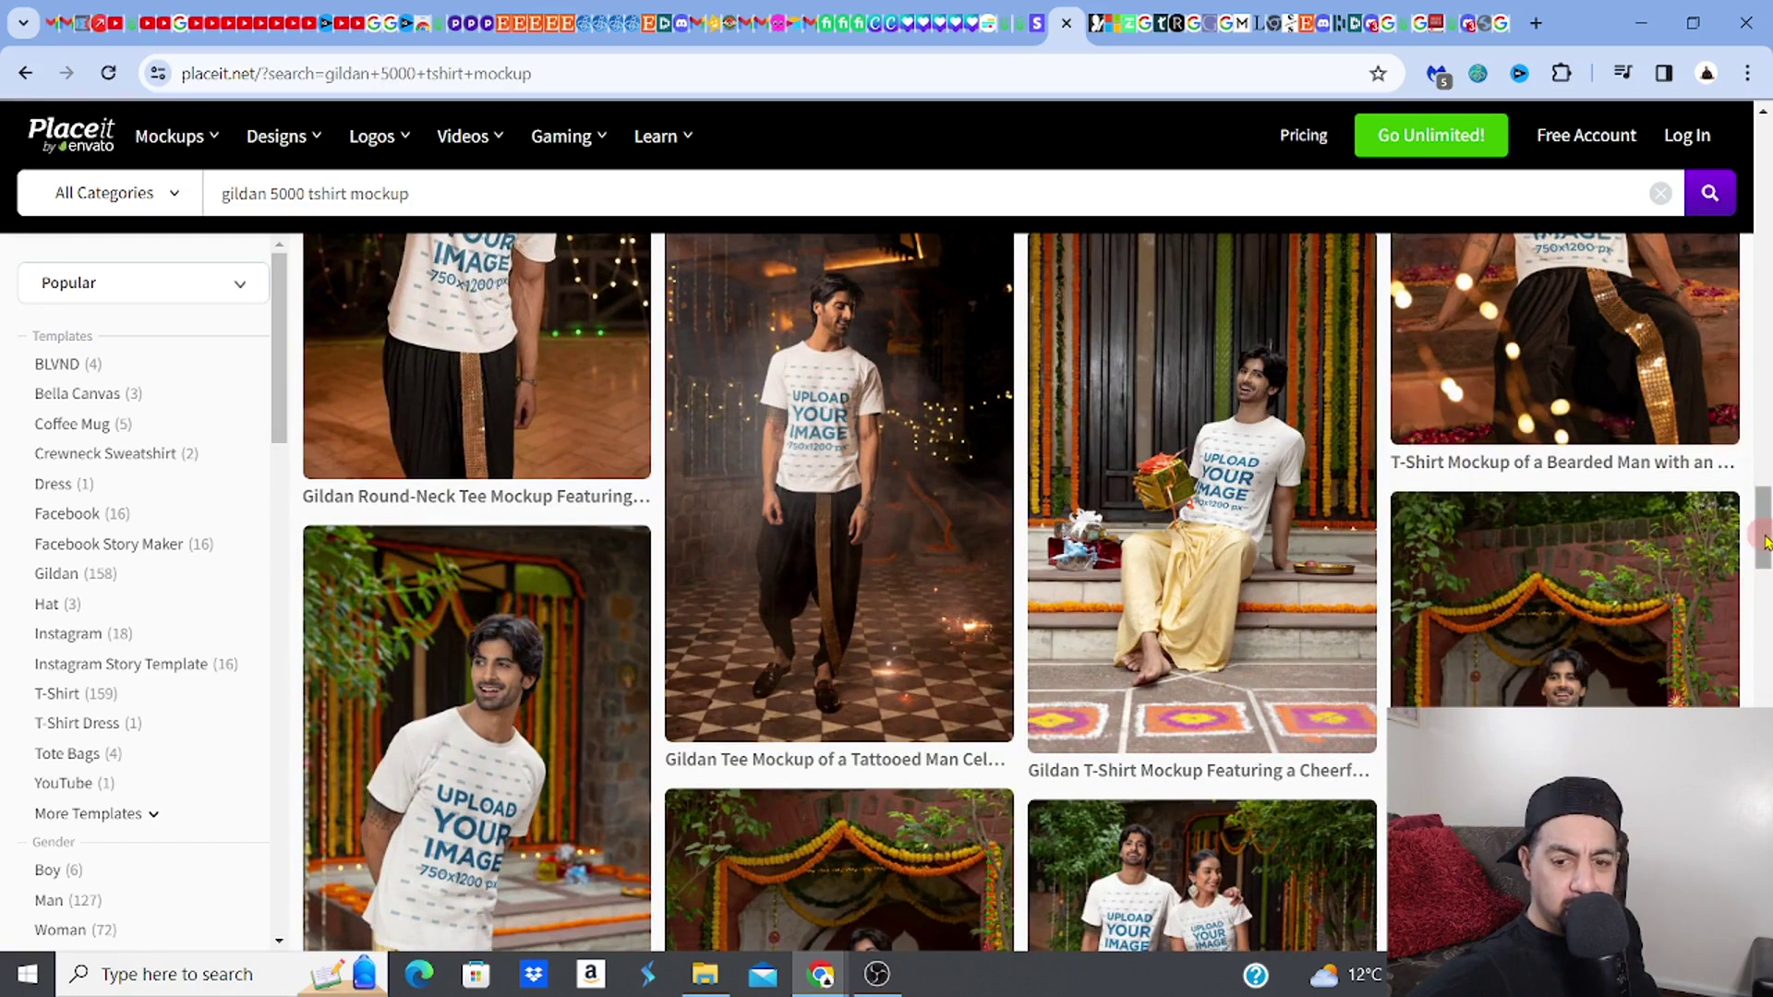
pyautogui.moveTo(1764, 536); pyautogui.dragTo(1764, 688)
pyautogui.scroll(2, 845, 591)
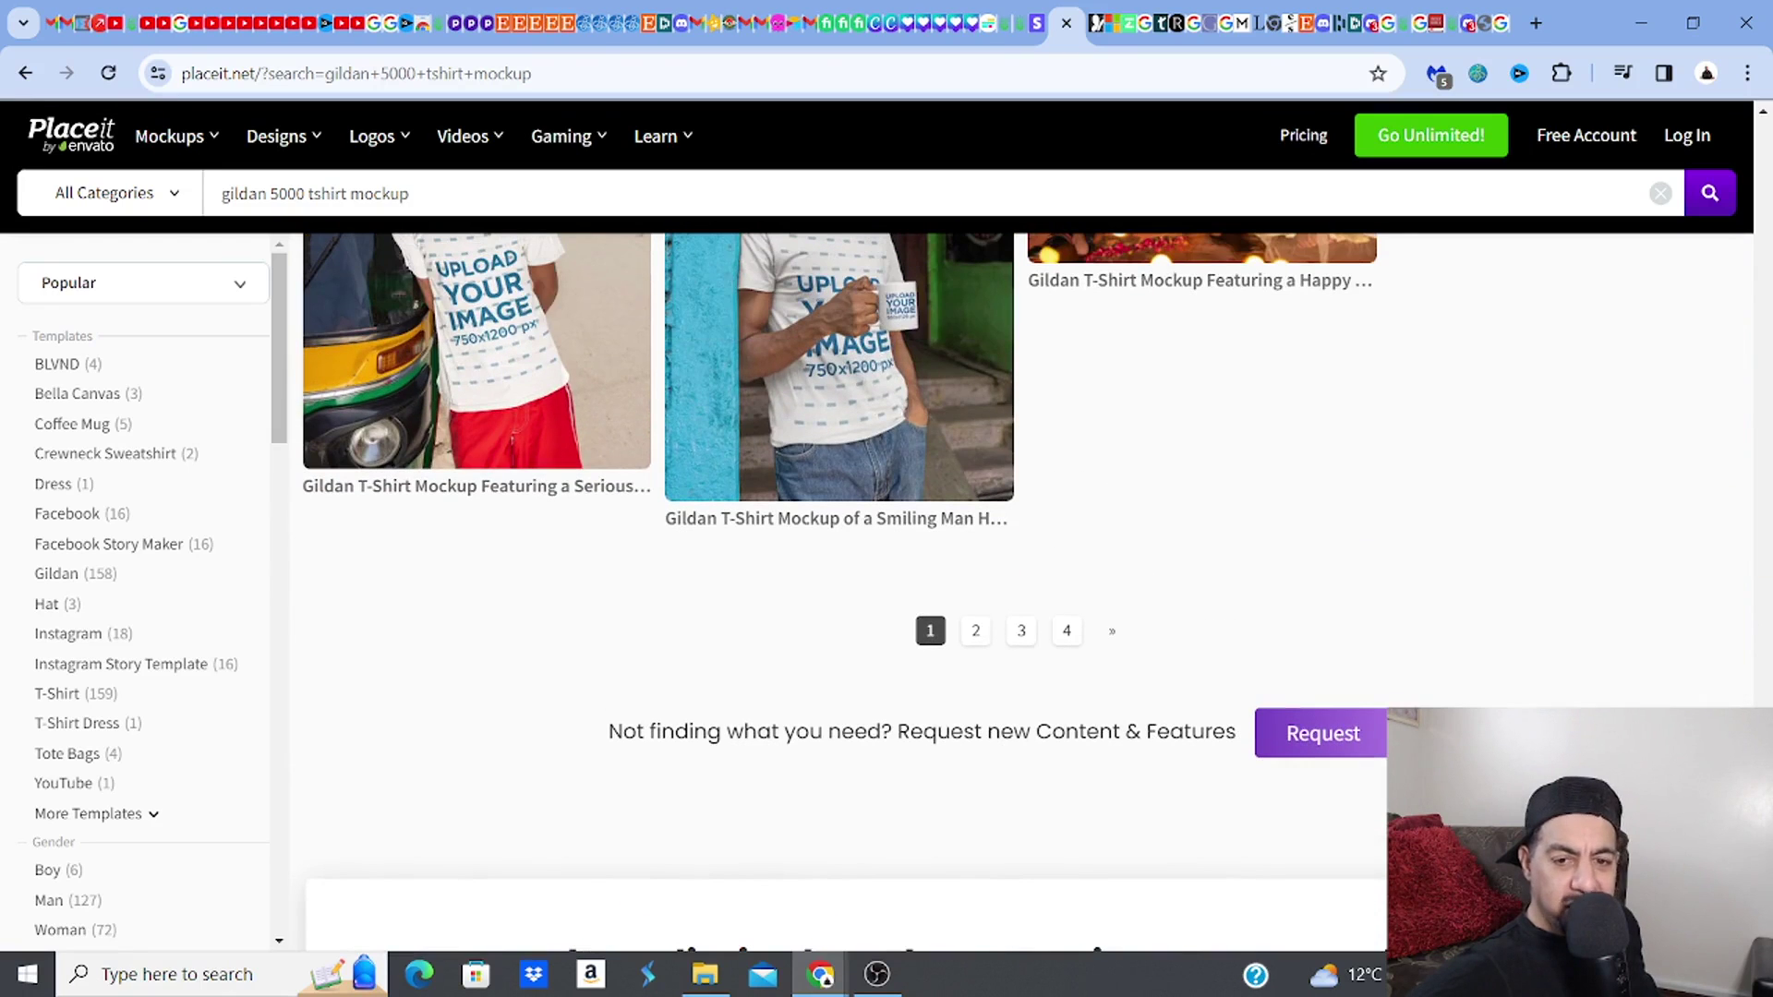
# Look through pages 3 and 4 of the Gildan T-shirt mockup results
pyautogui.click(1022, 634)
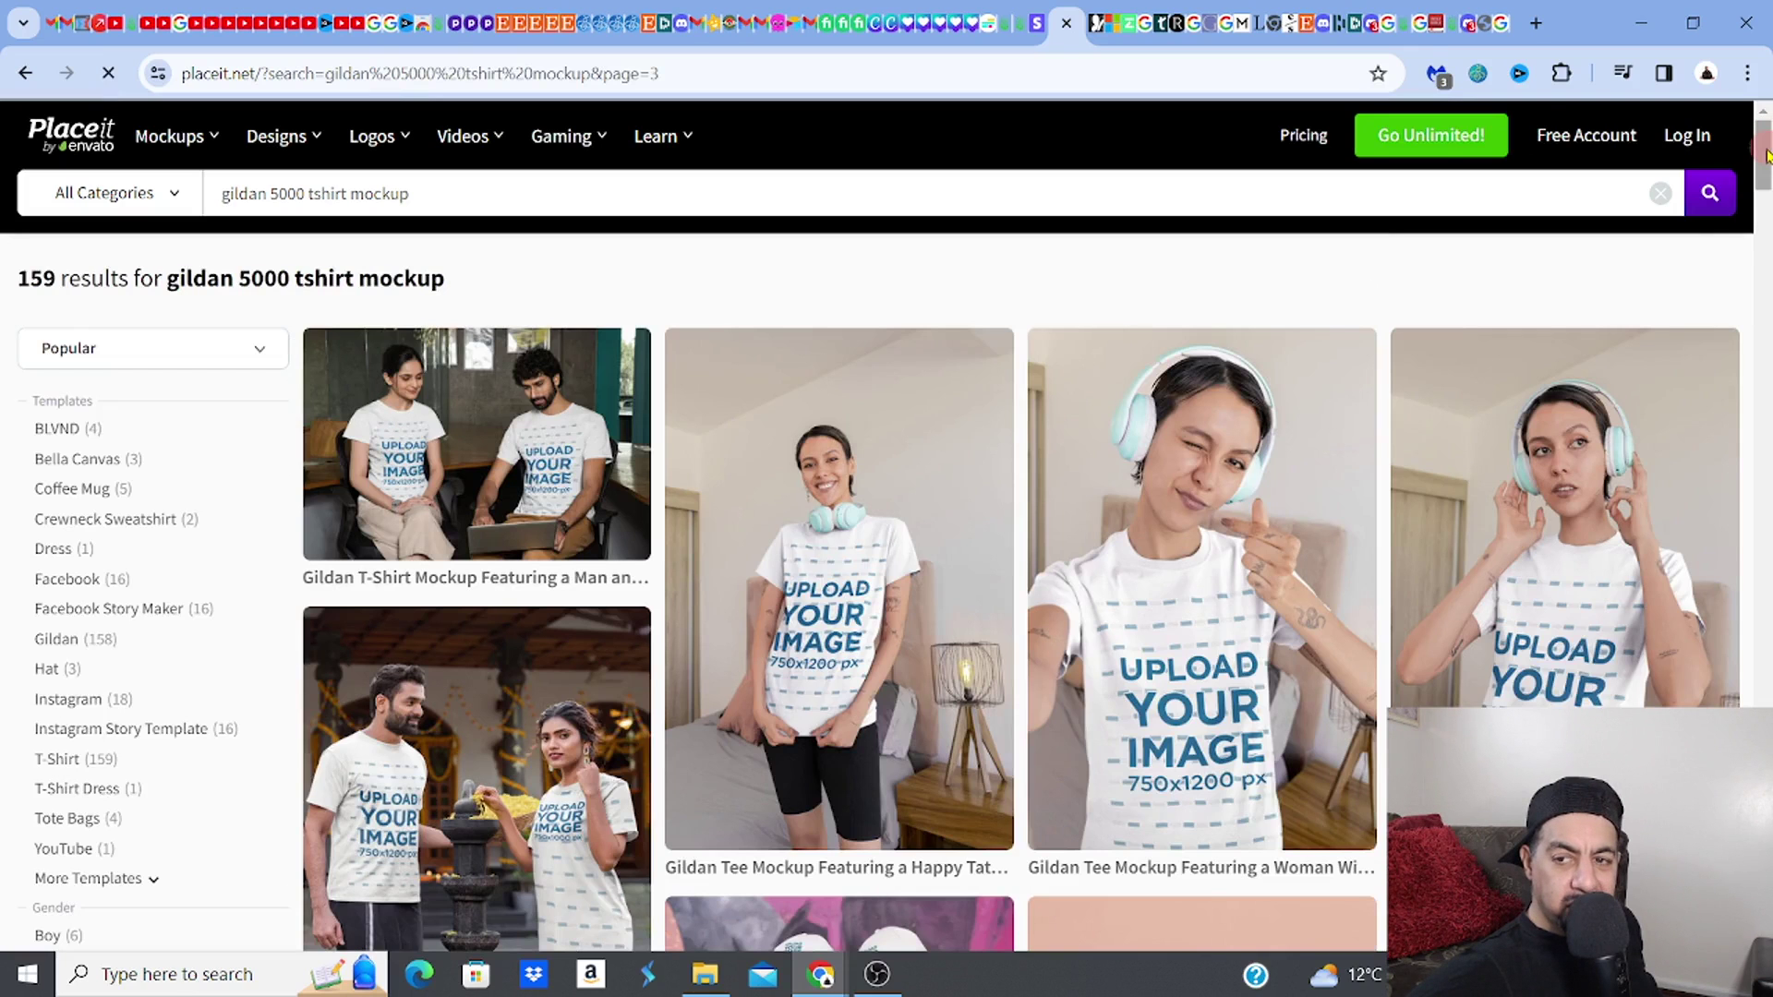
pyautogui.moveTo(1766, 155); pyautogui.dragTo(1765, 297)
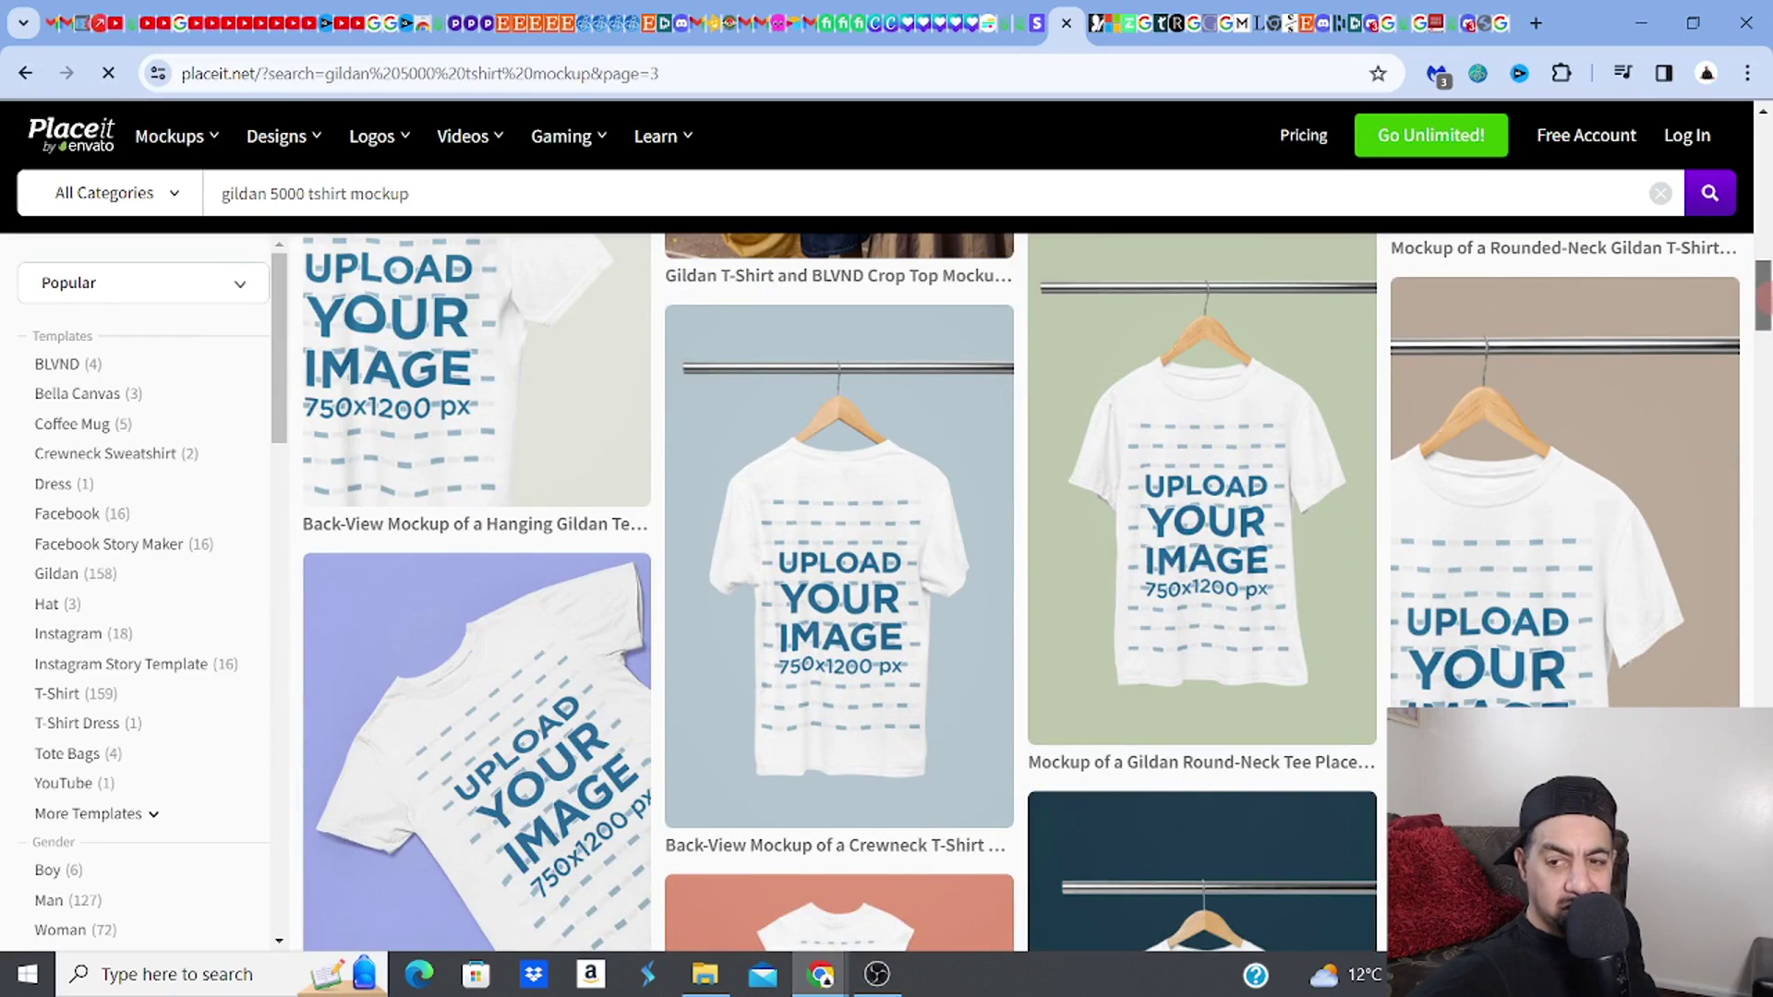
pyautogui.moveTo(1766, 297); pyautogui.dragTo(1766, 618)
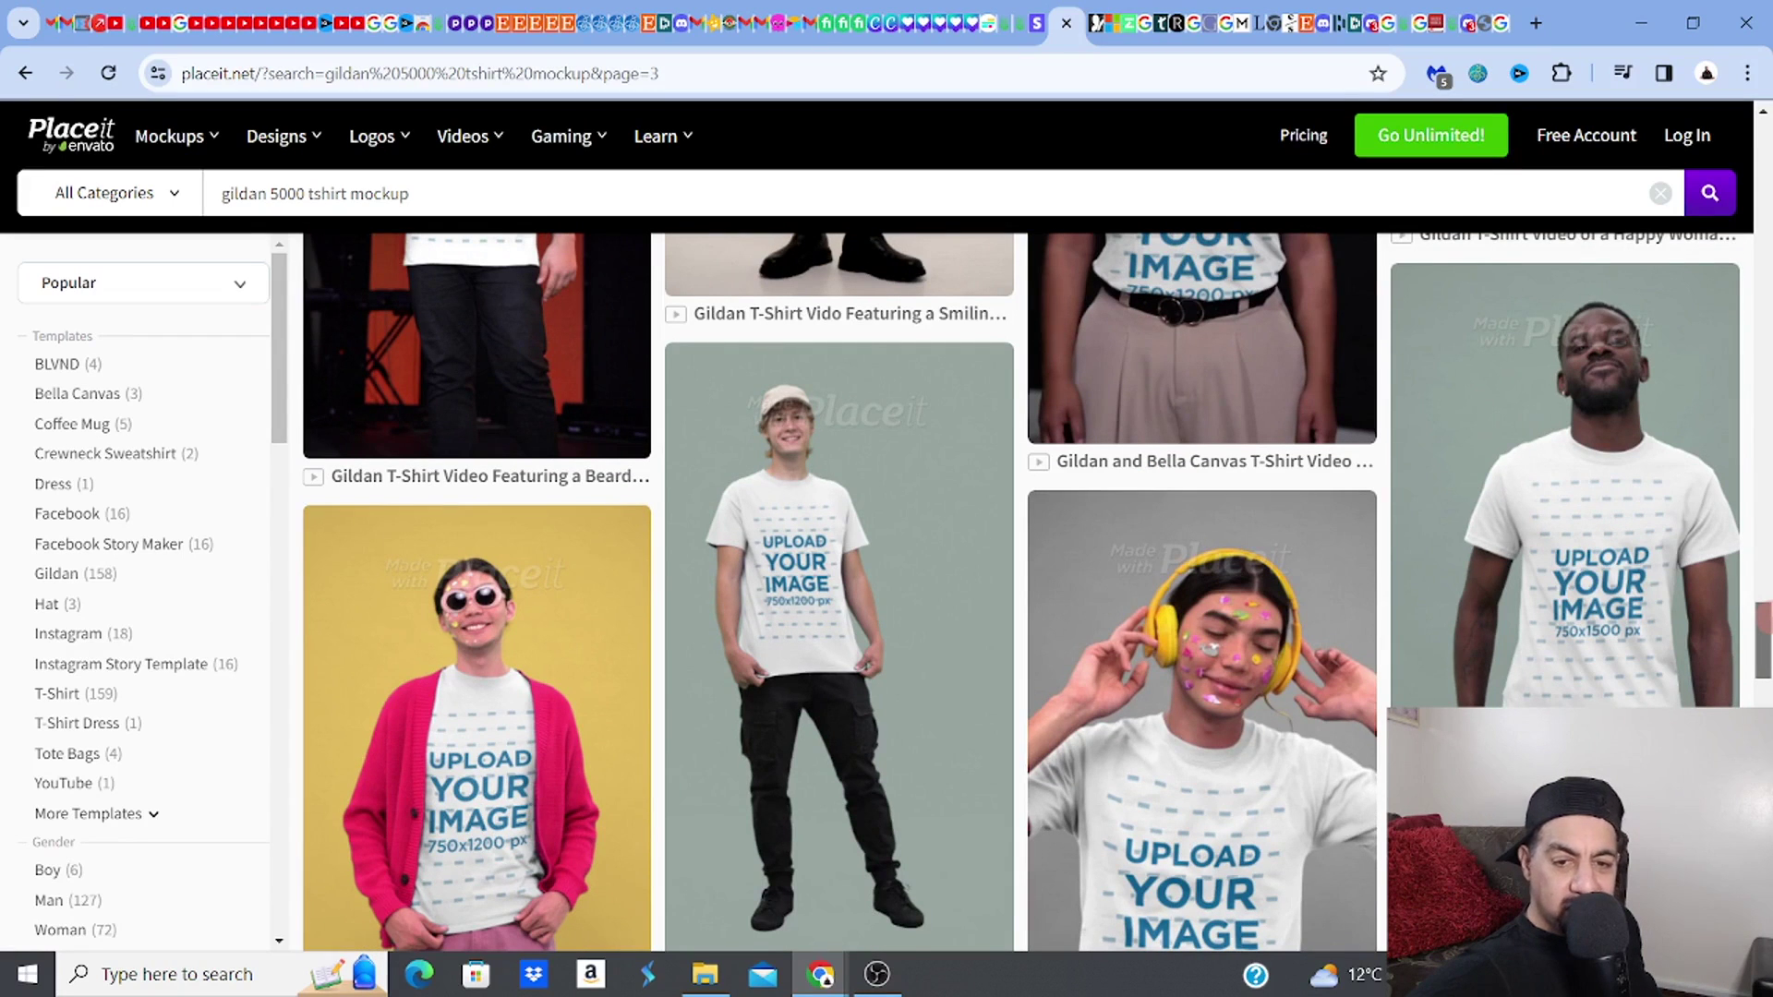
pyautogui.moveTo(1765, 619); pyautogui.dragTo(1766, 765)
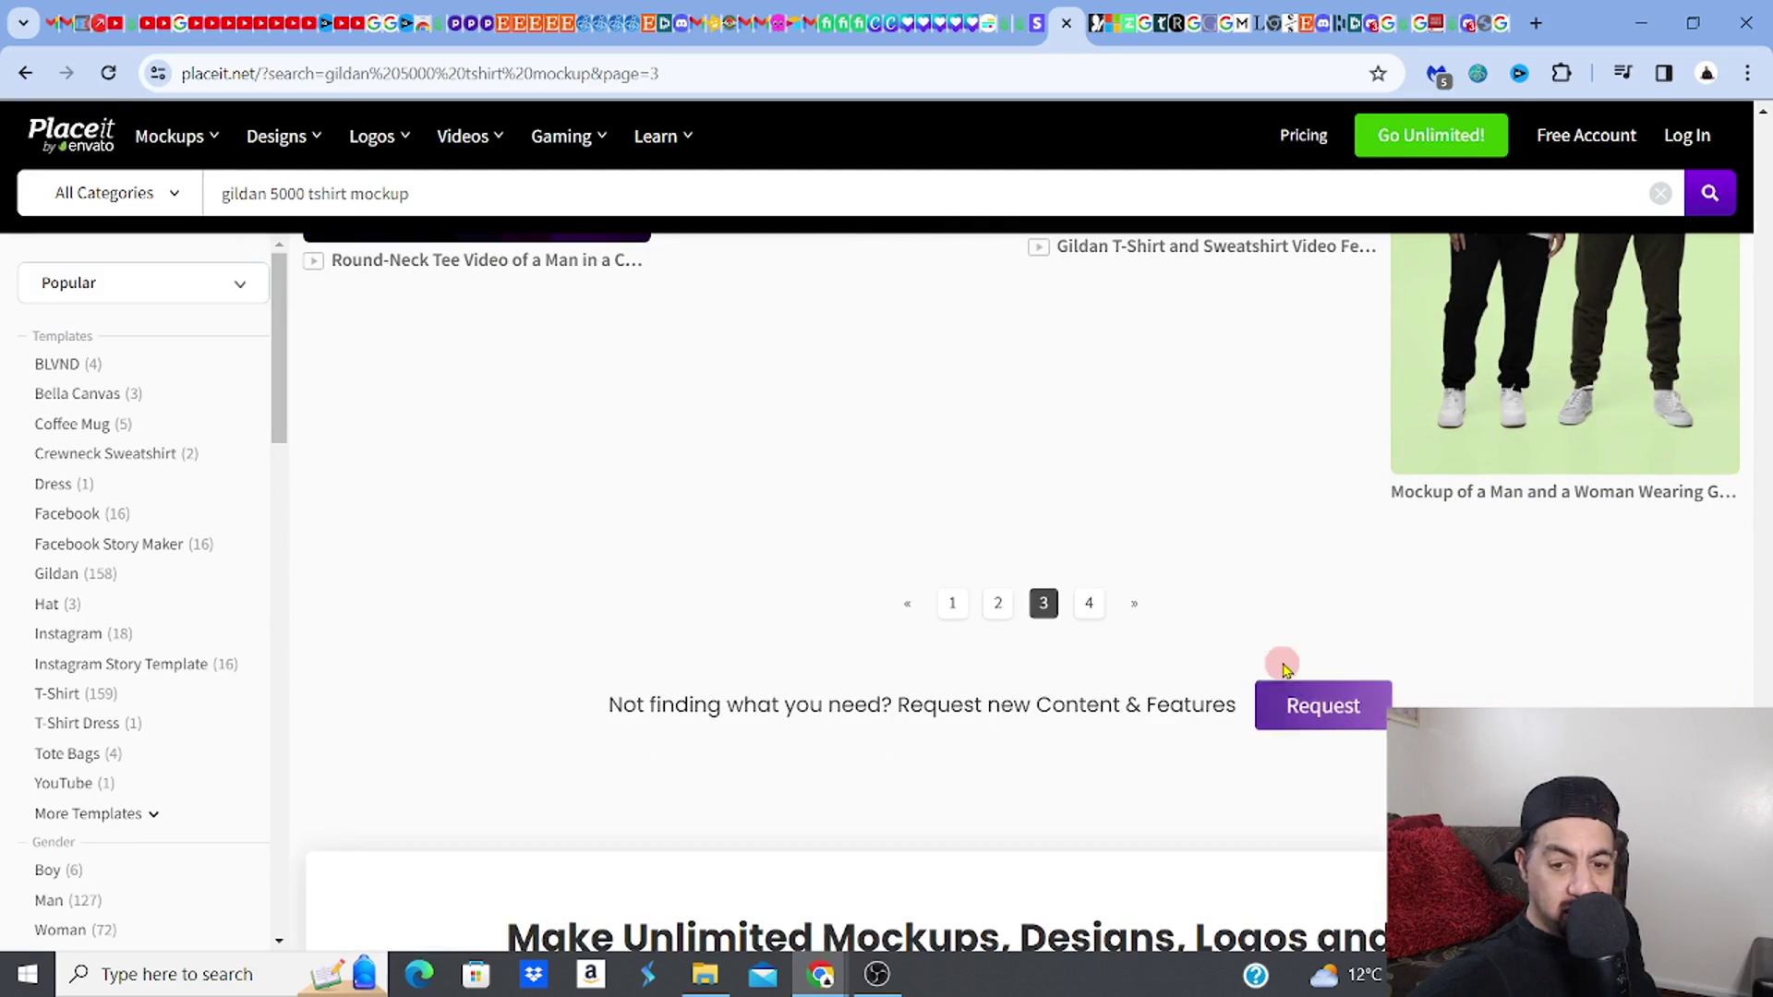
pyautogui.click(1099, 610)
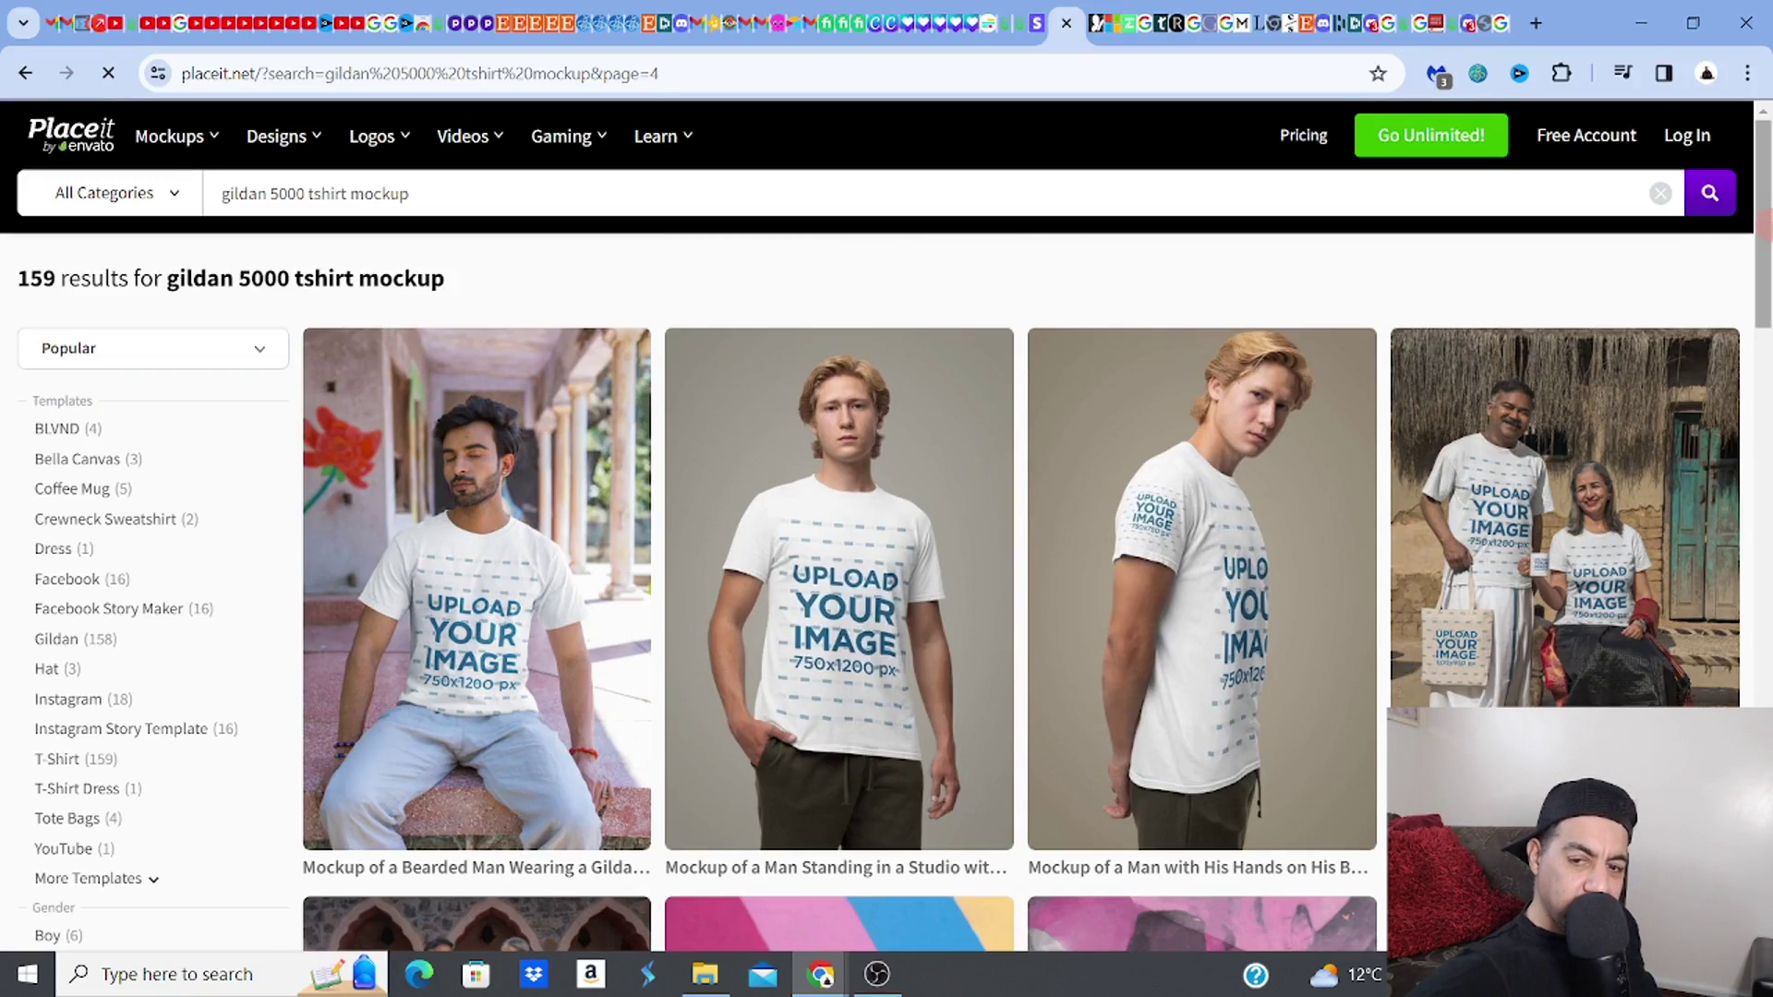
pyautogui.moveTo(1770, 209); pyautogui.dragTo(1771, 298)
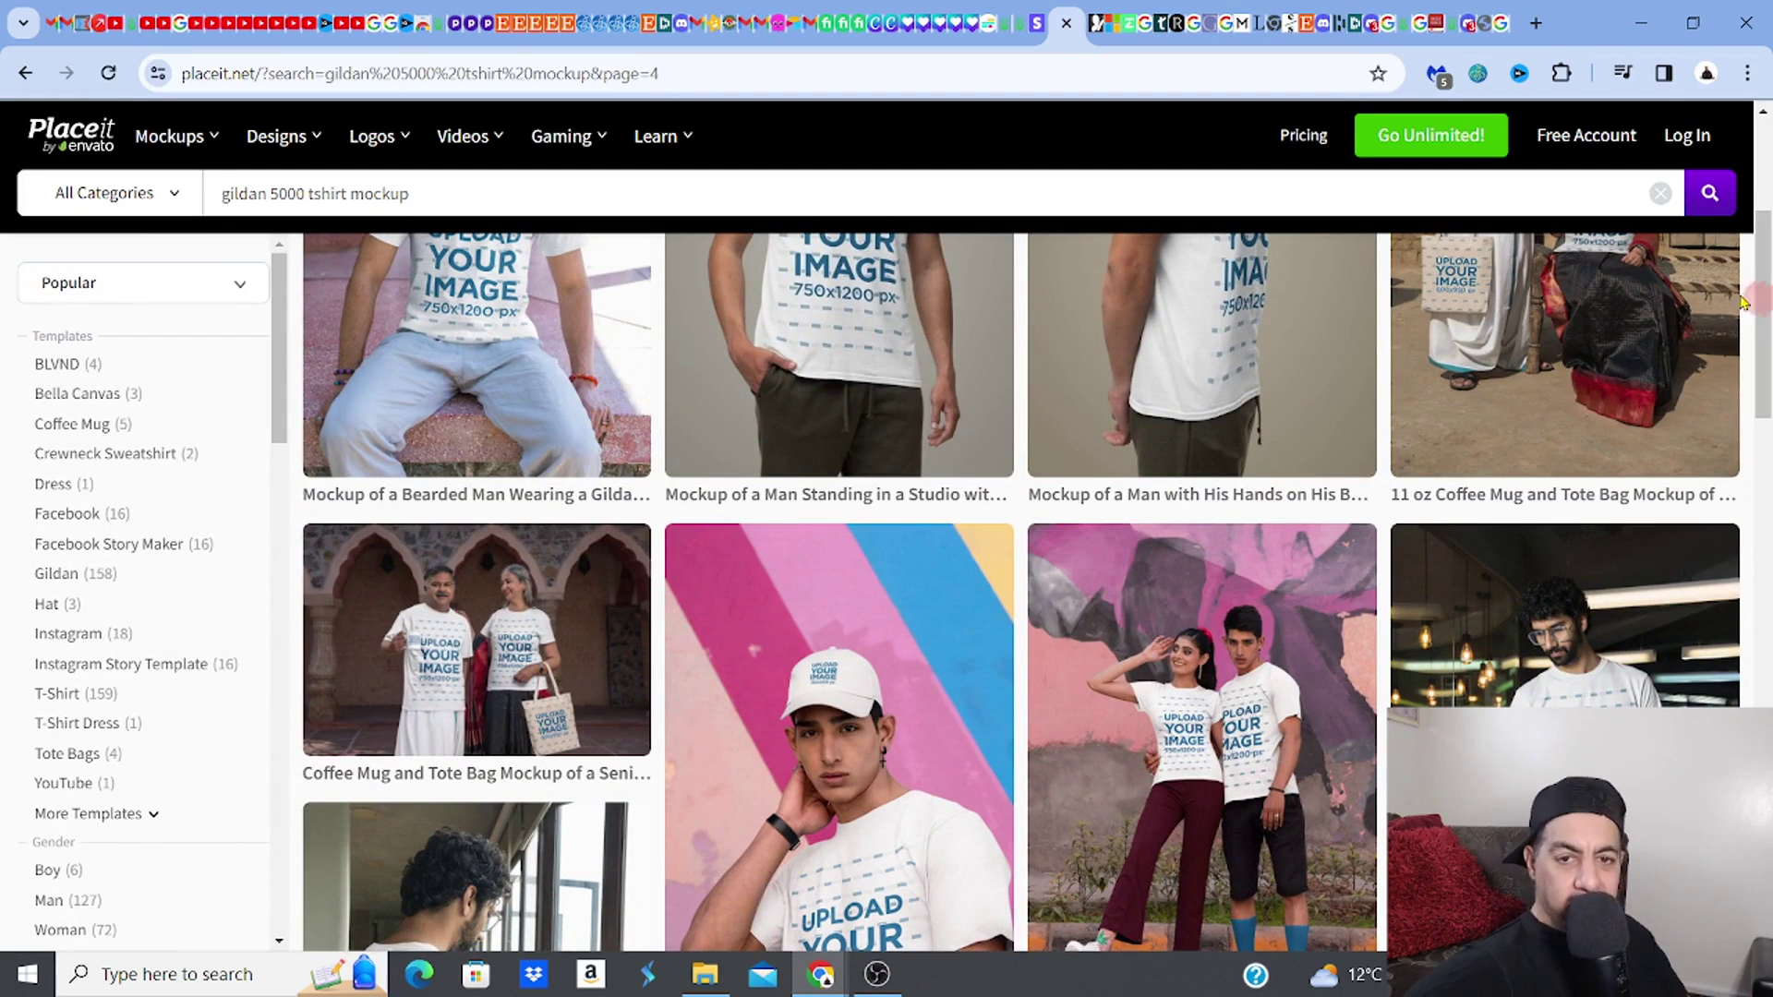
# Switch to the blank Canva design and browse the photo elements found for "gildan 5000 t shirt mockup"
pyautogui.click(893, 32)
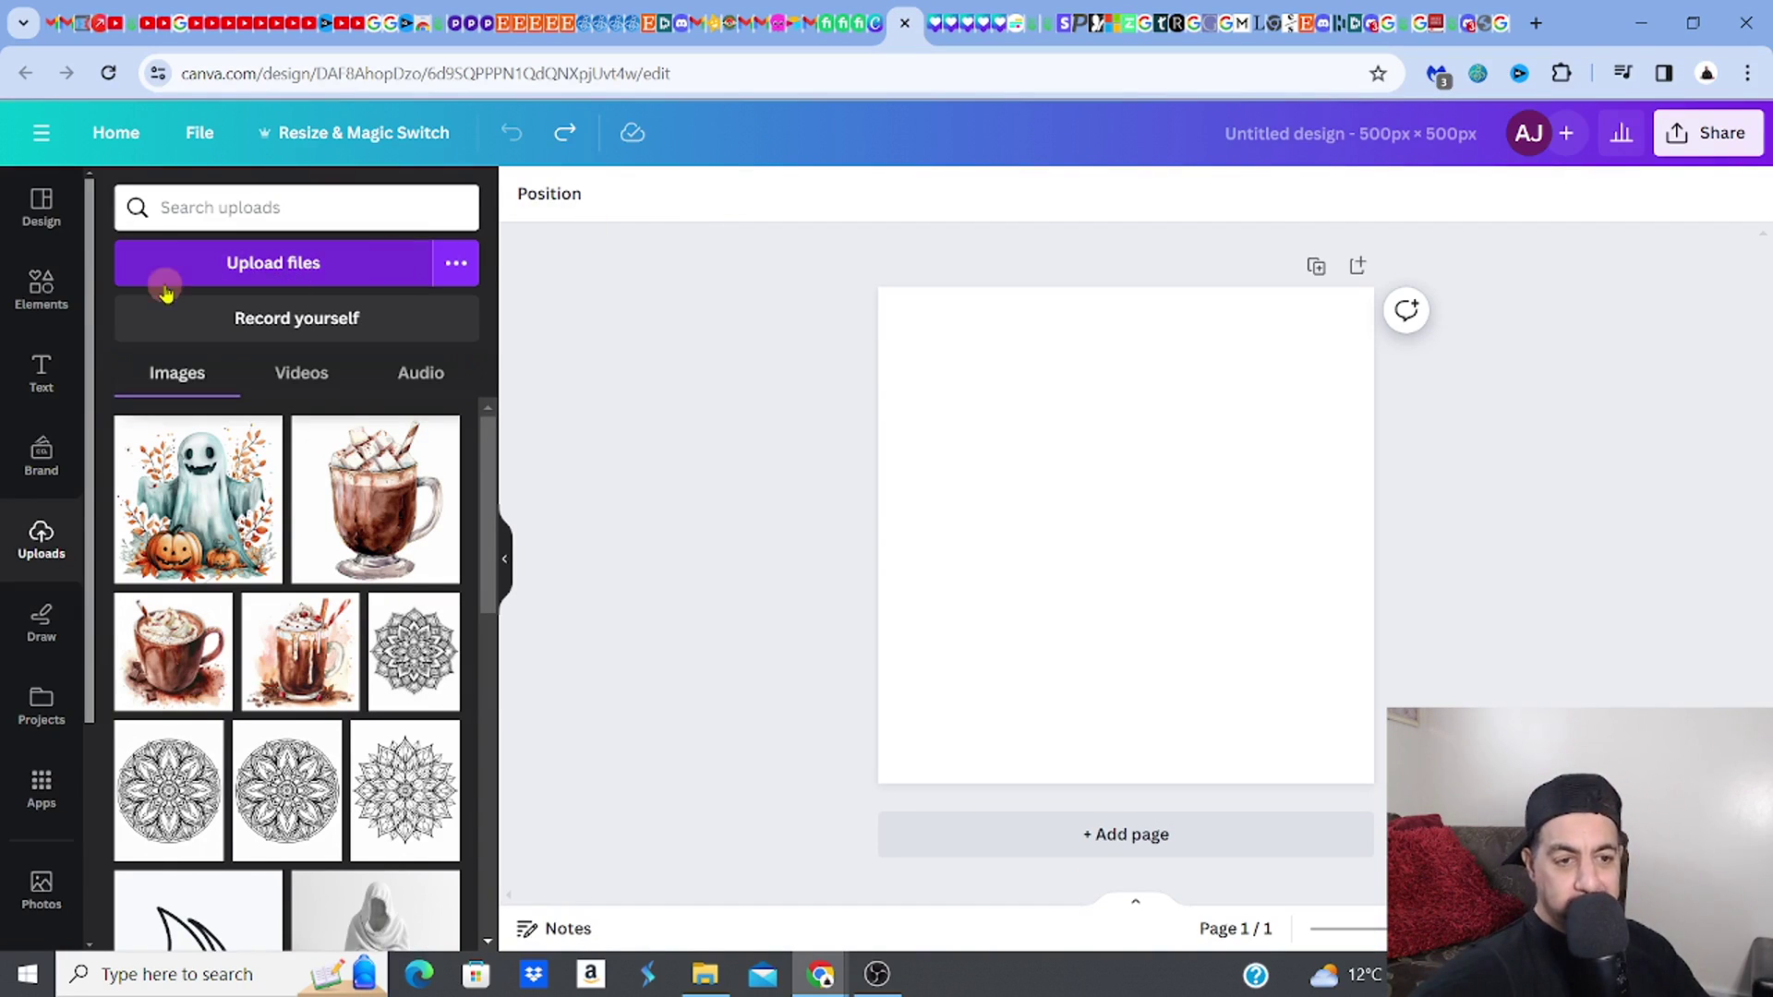
pyautogui.click(46, 294)
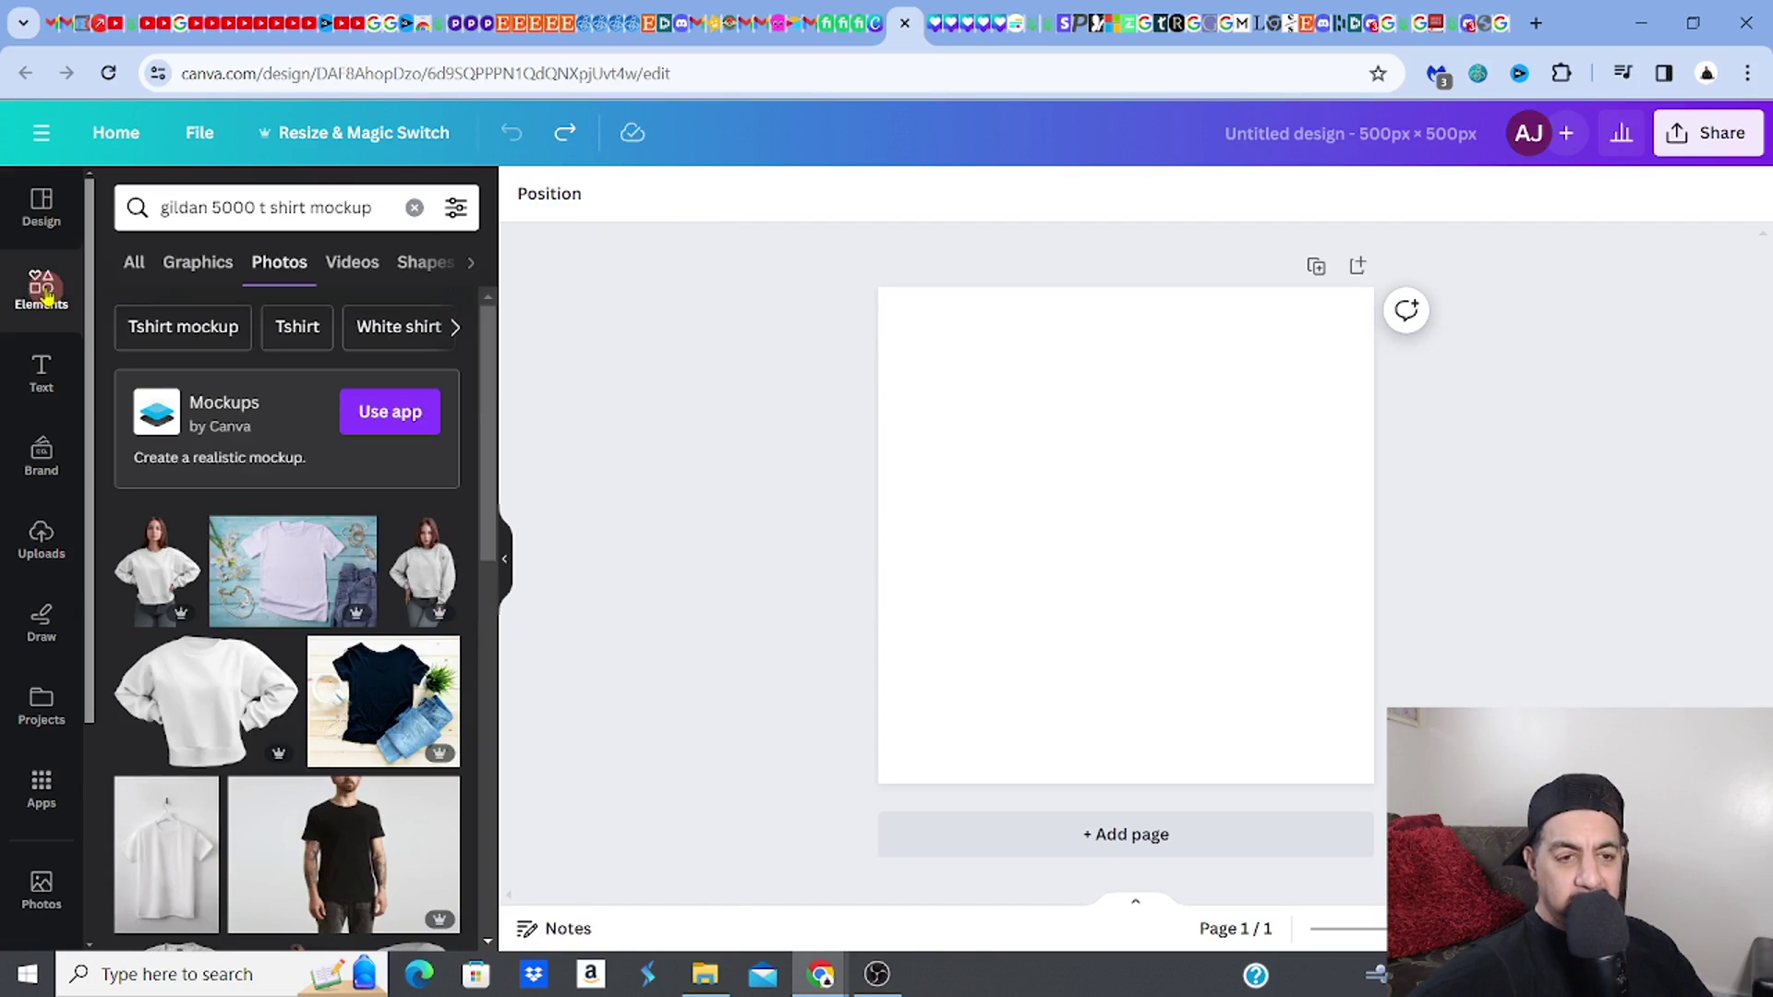
pyautogui.click(159, 207)
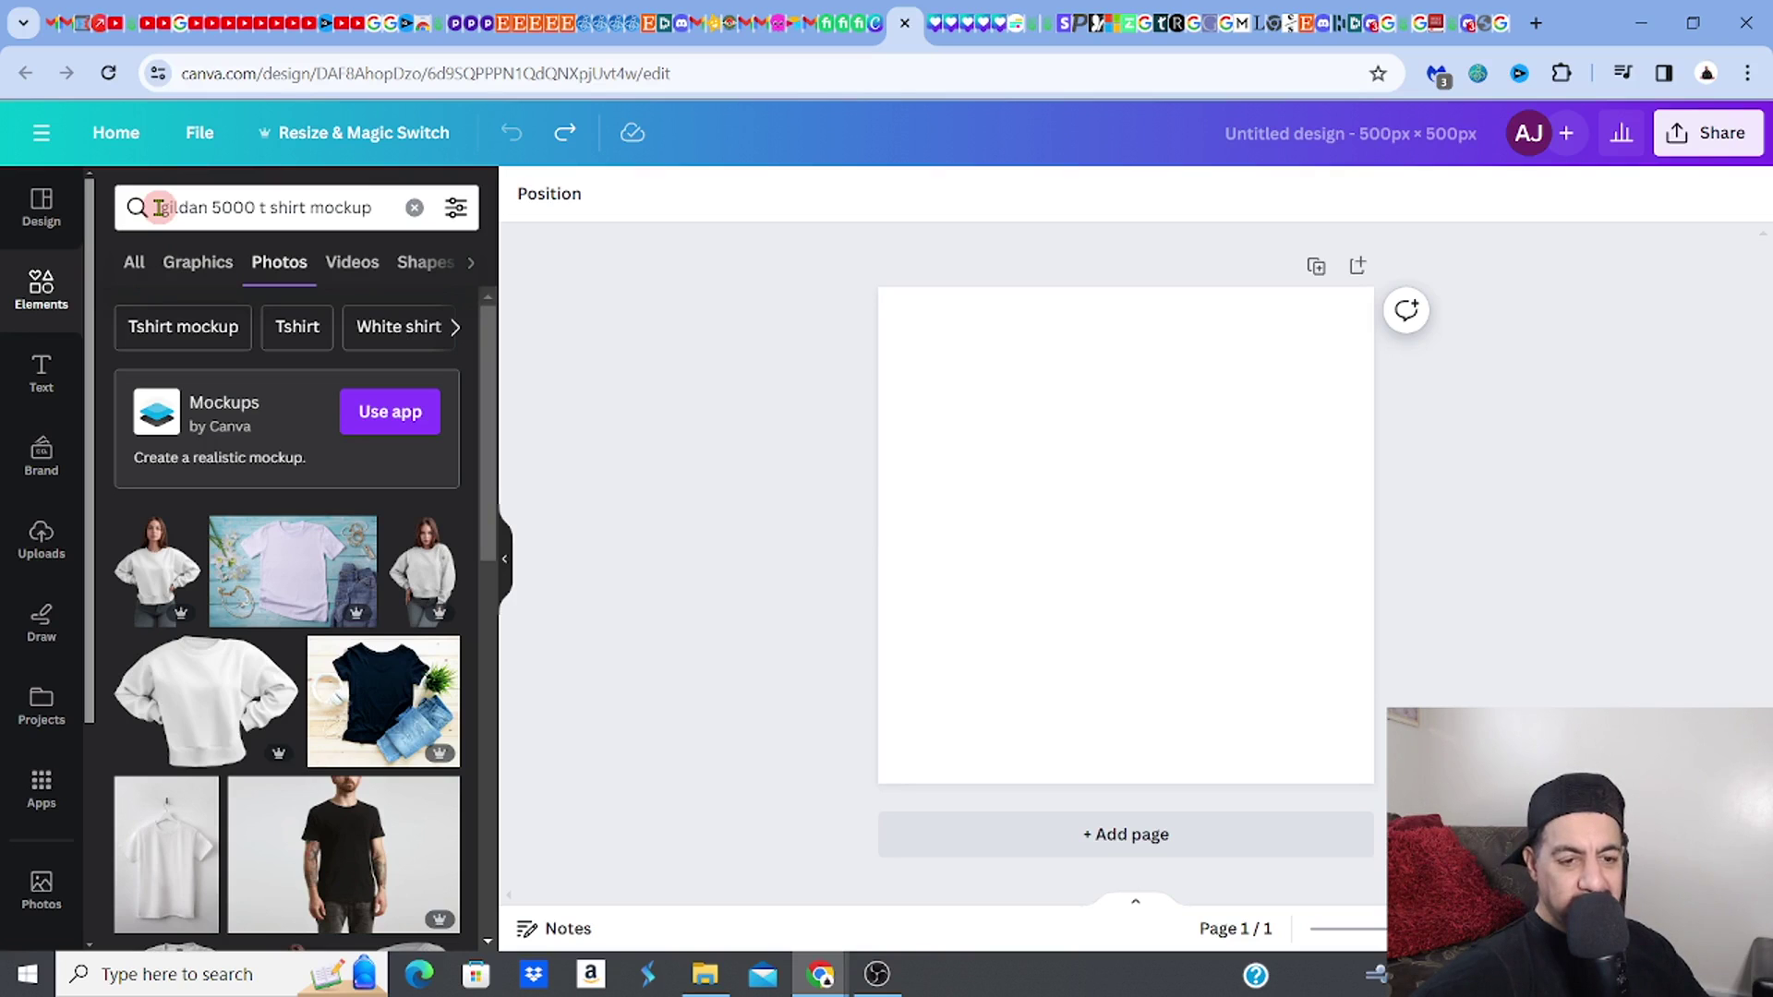
pyautogui.moveTo(489, 457); pyautogui.dragTo(515, 709)
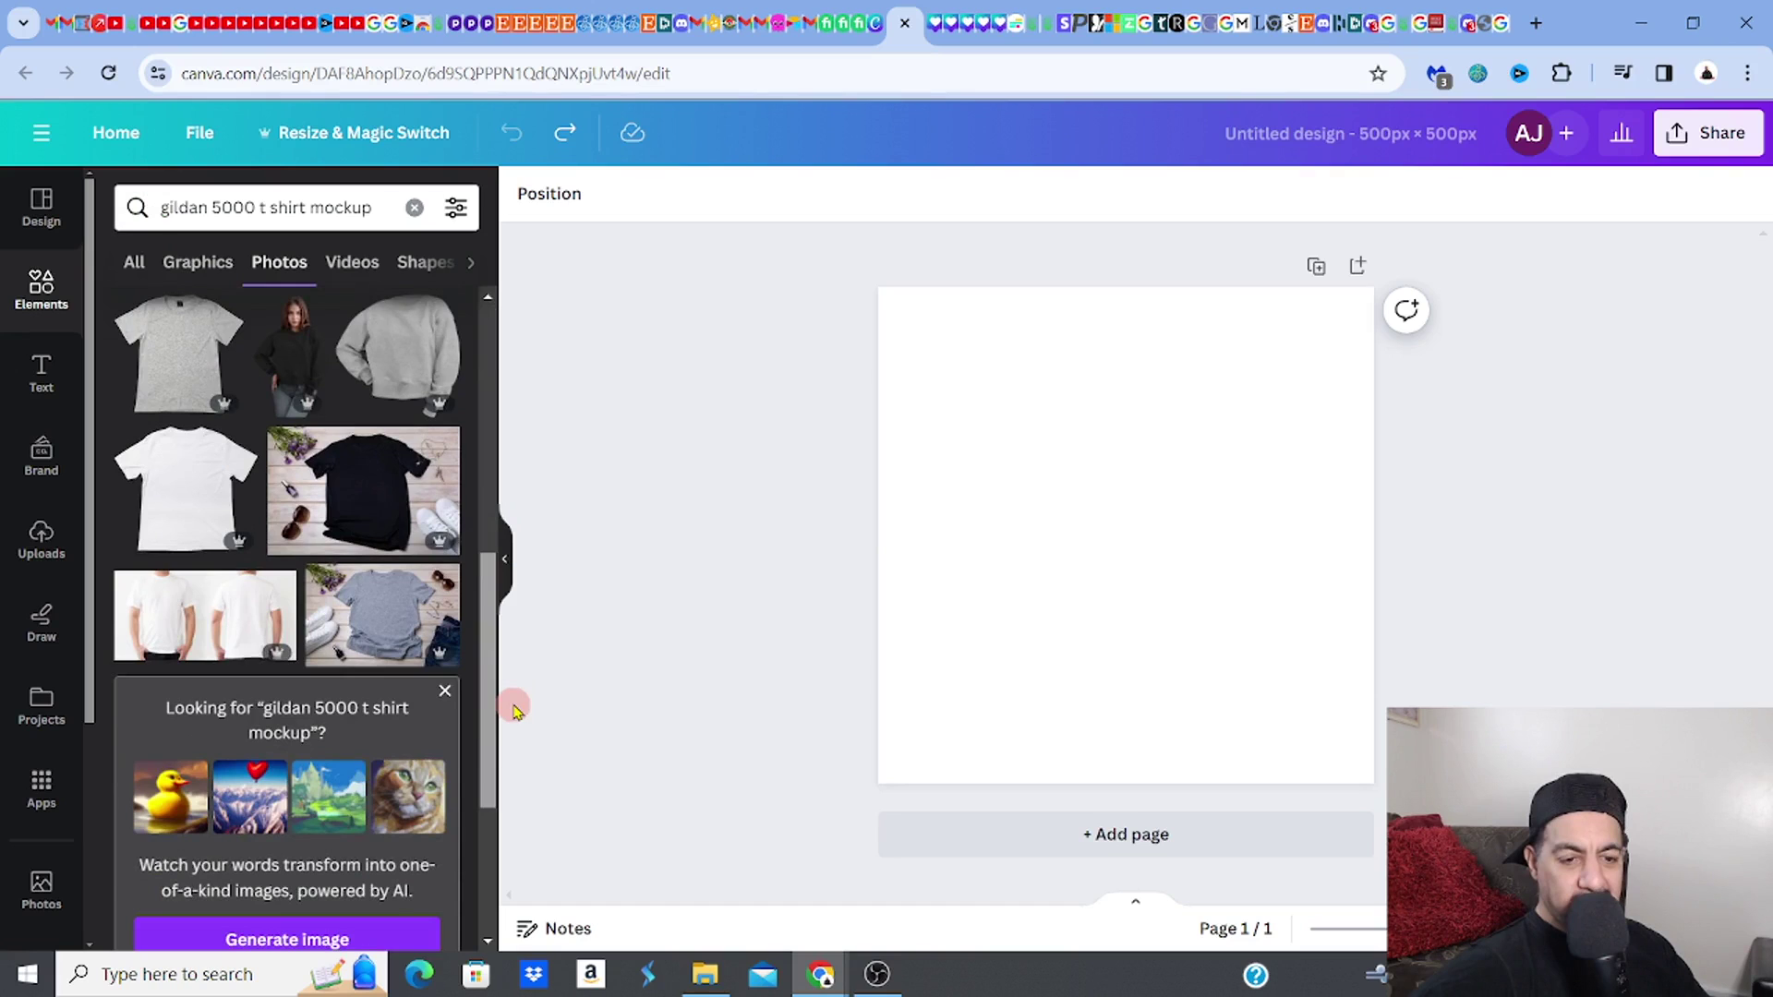
# Try the front-and-back white T-shirt photo and the brick-wall T-shirt photo on the blank page, deleting each one
pyautogui.click(230, 613)
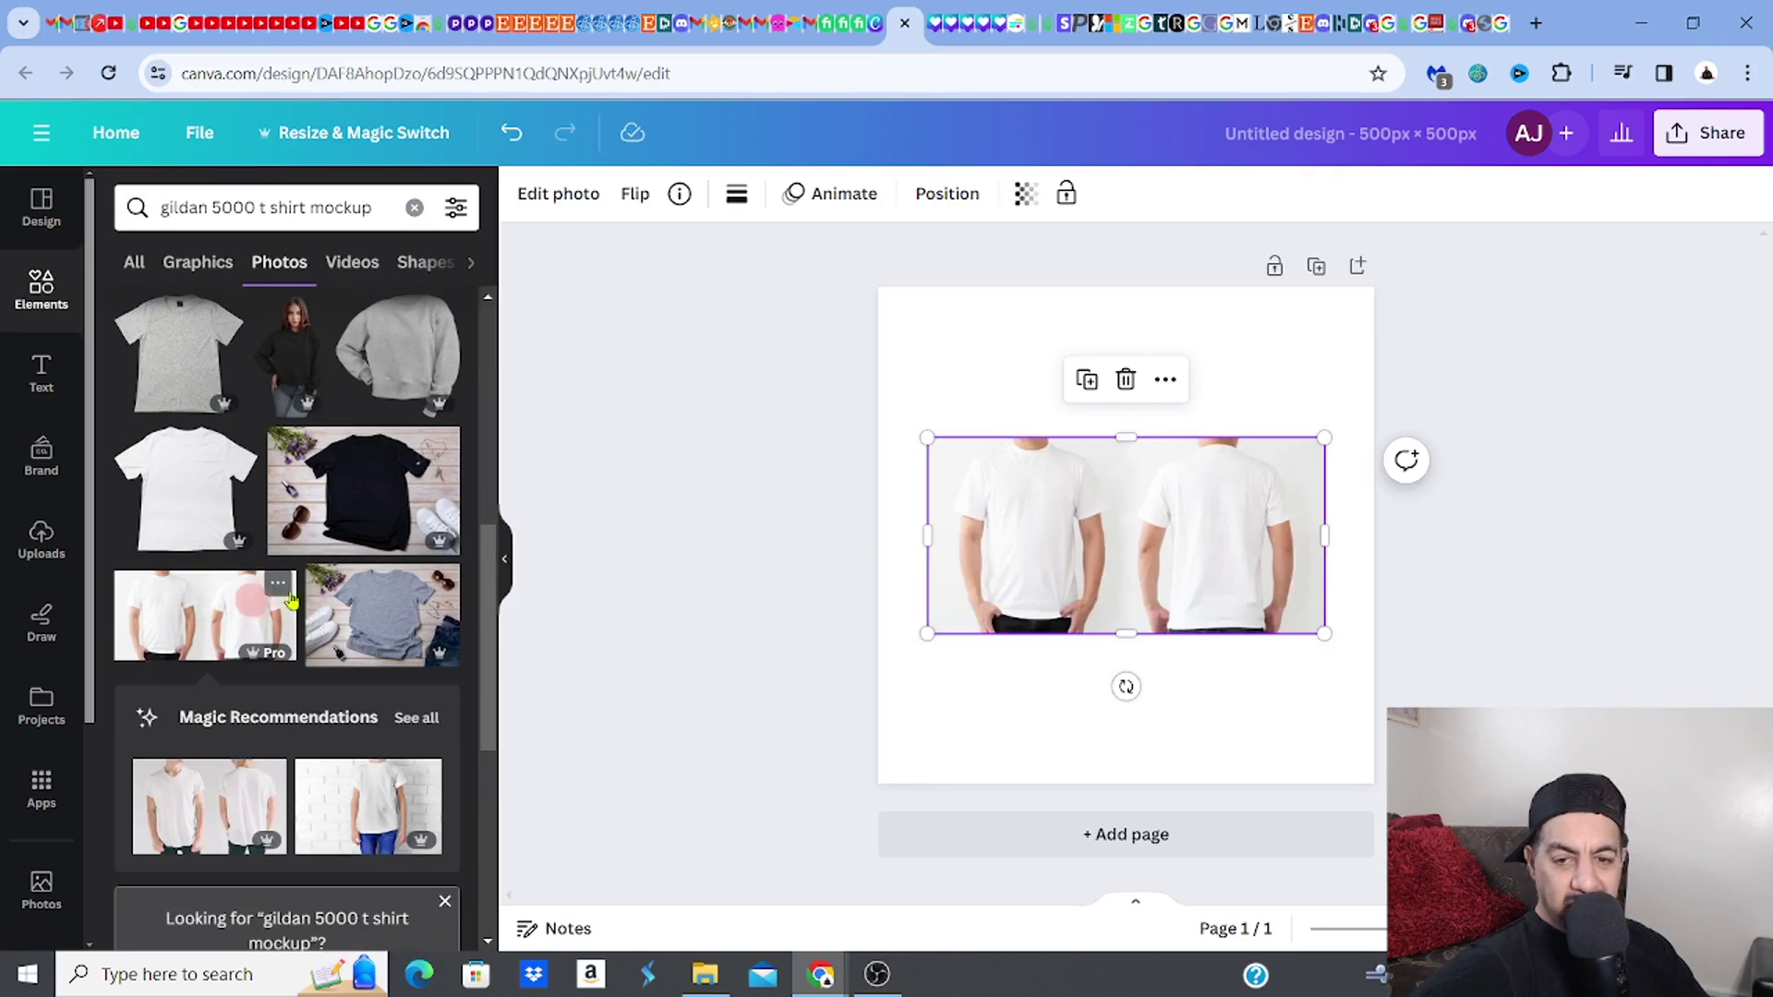
pyautogui.press('Delete')
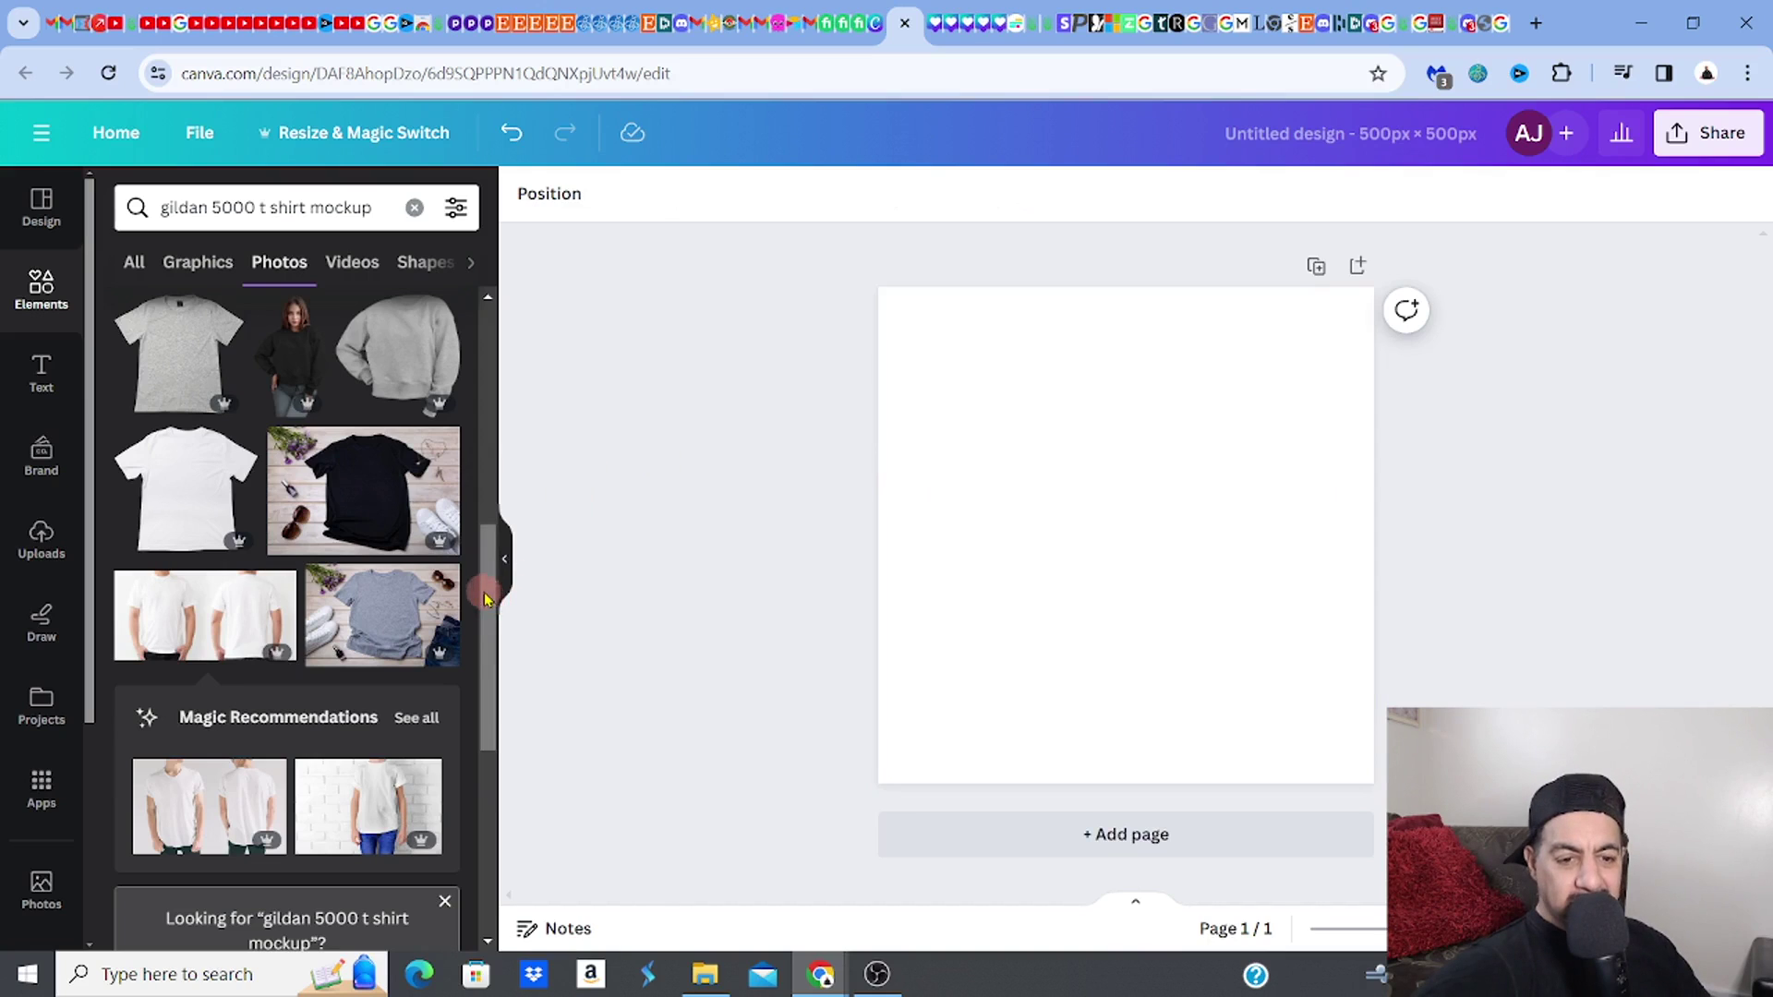
pyautogui.click(385, 792)
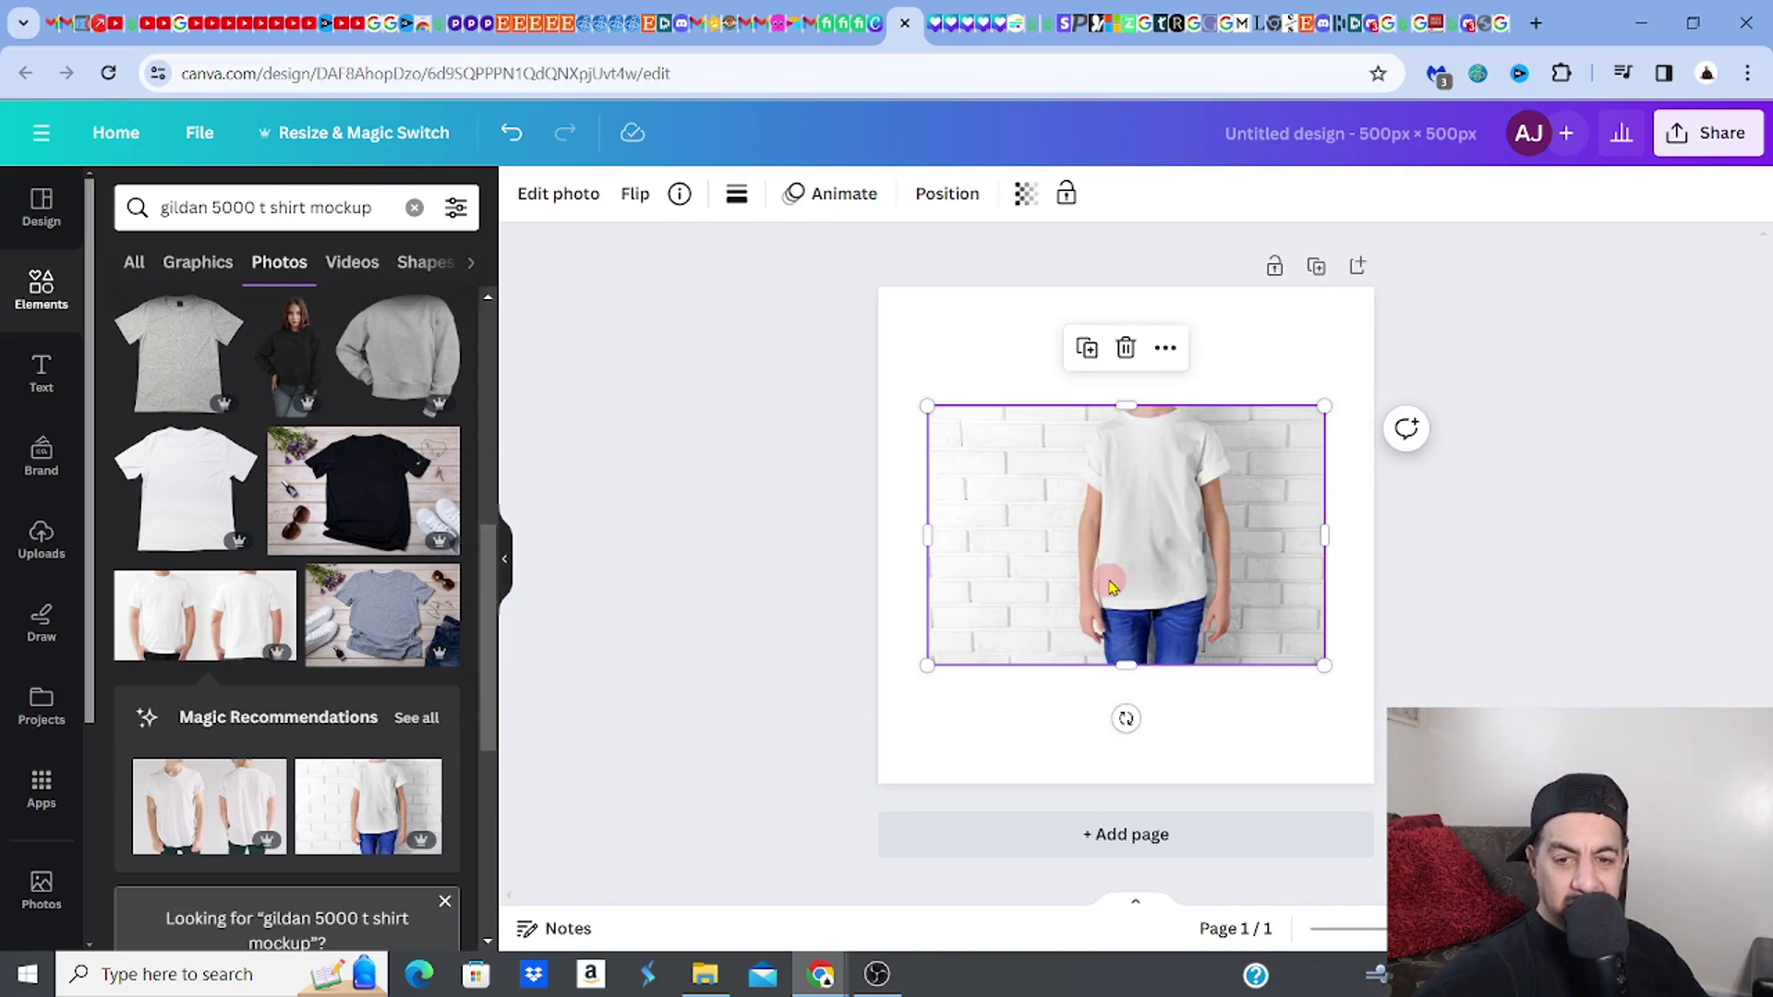
pyautogui.press('Delete')
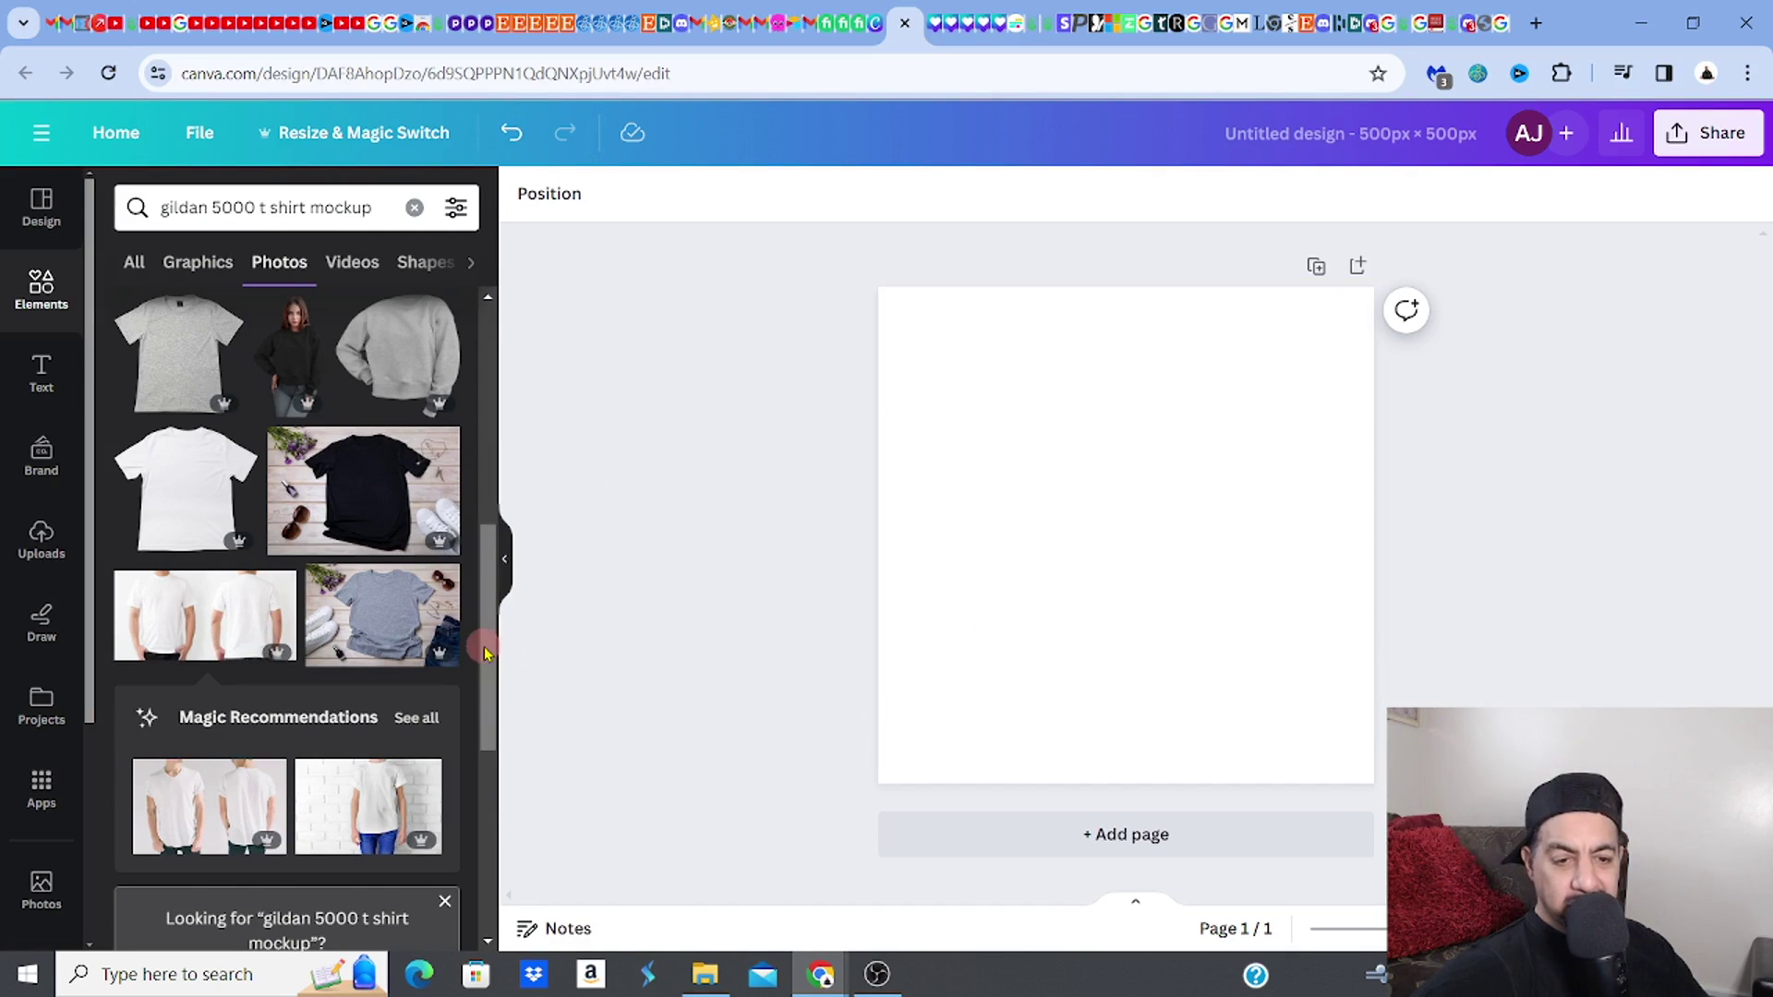
# Try the photo of the smiling blonde woman in a white T-shirt on the page, enlarge it, and delete it
pyautogui.moveTo(486, 654); pyautogui.dragTo(493, 833)
pyautogui.click(414, 663)
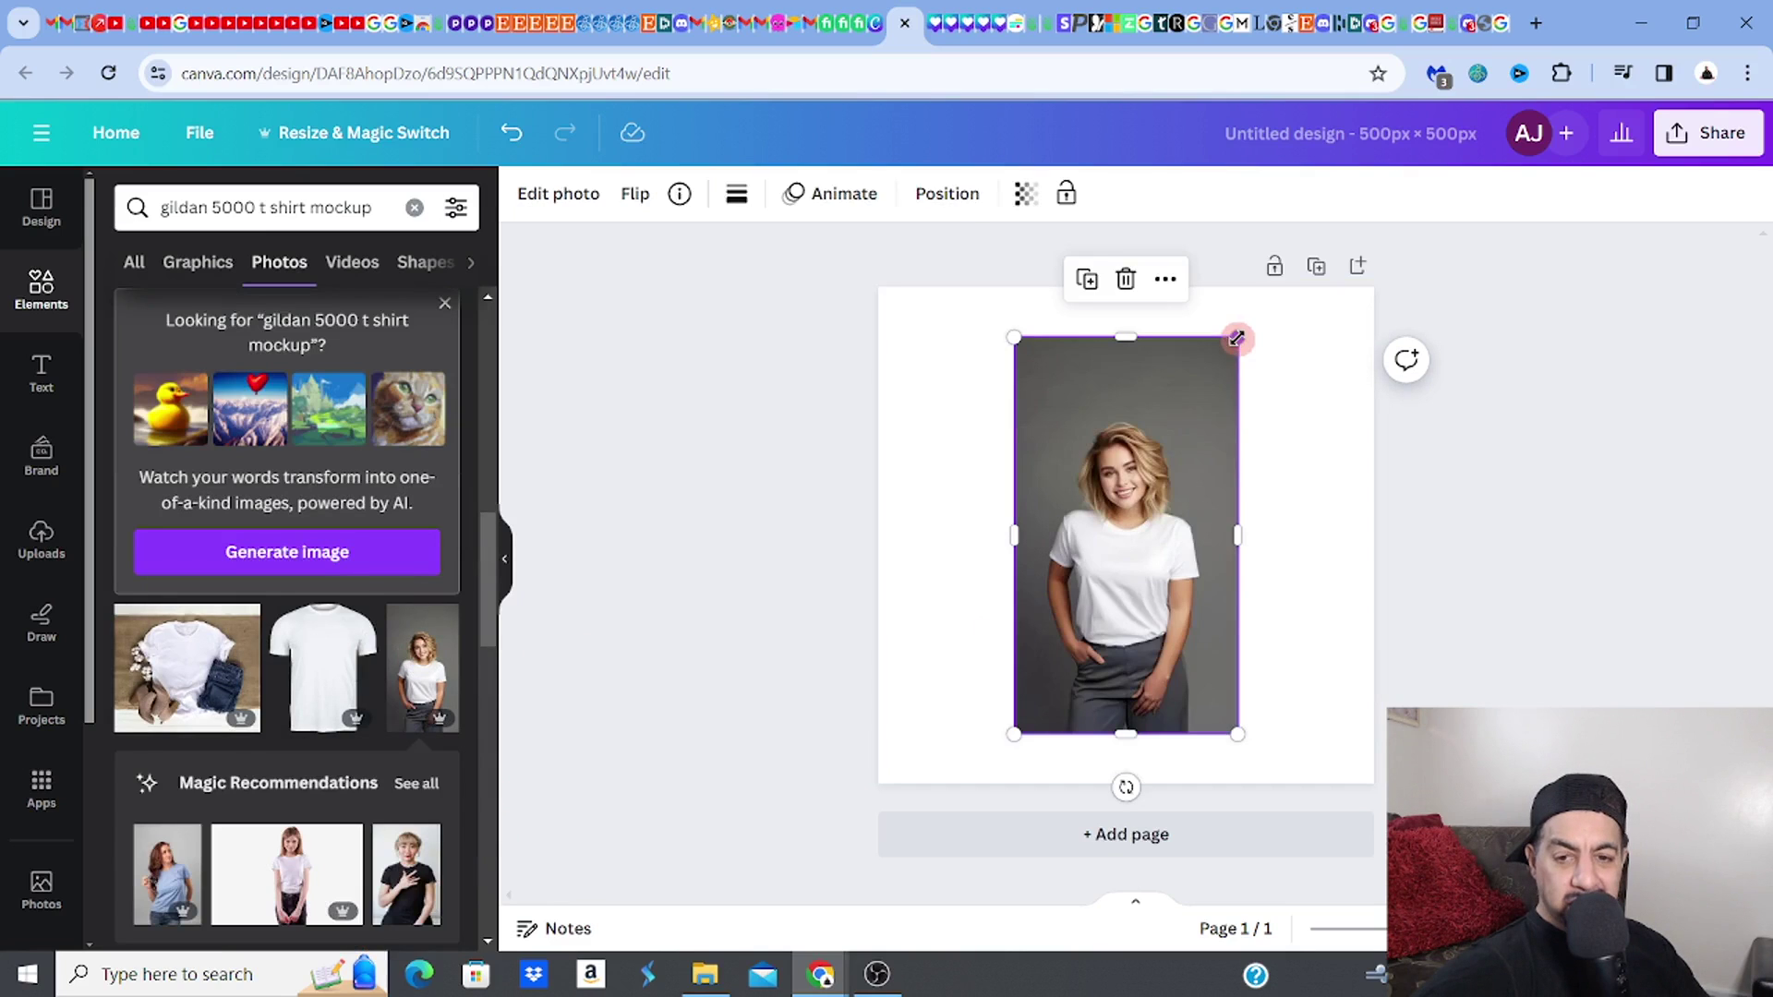
pyautogui.moveTo(1237, 337); pyautogui.dragTo(1333, 283)
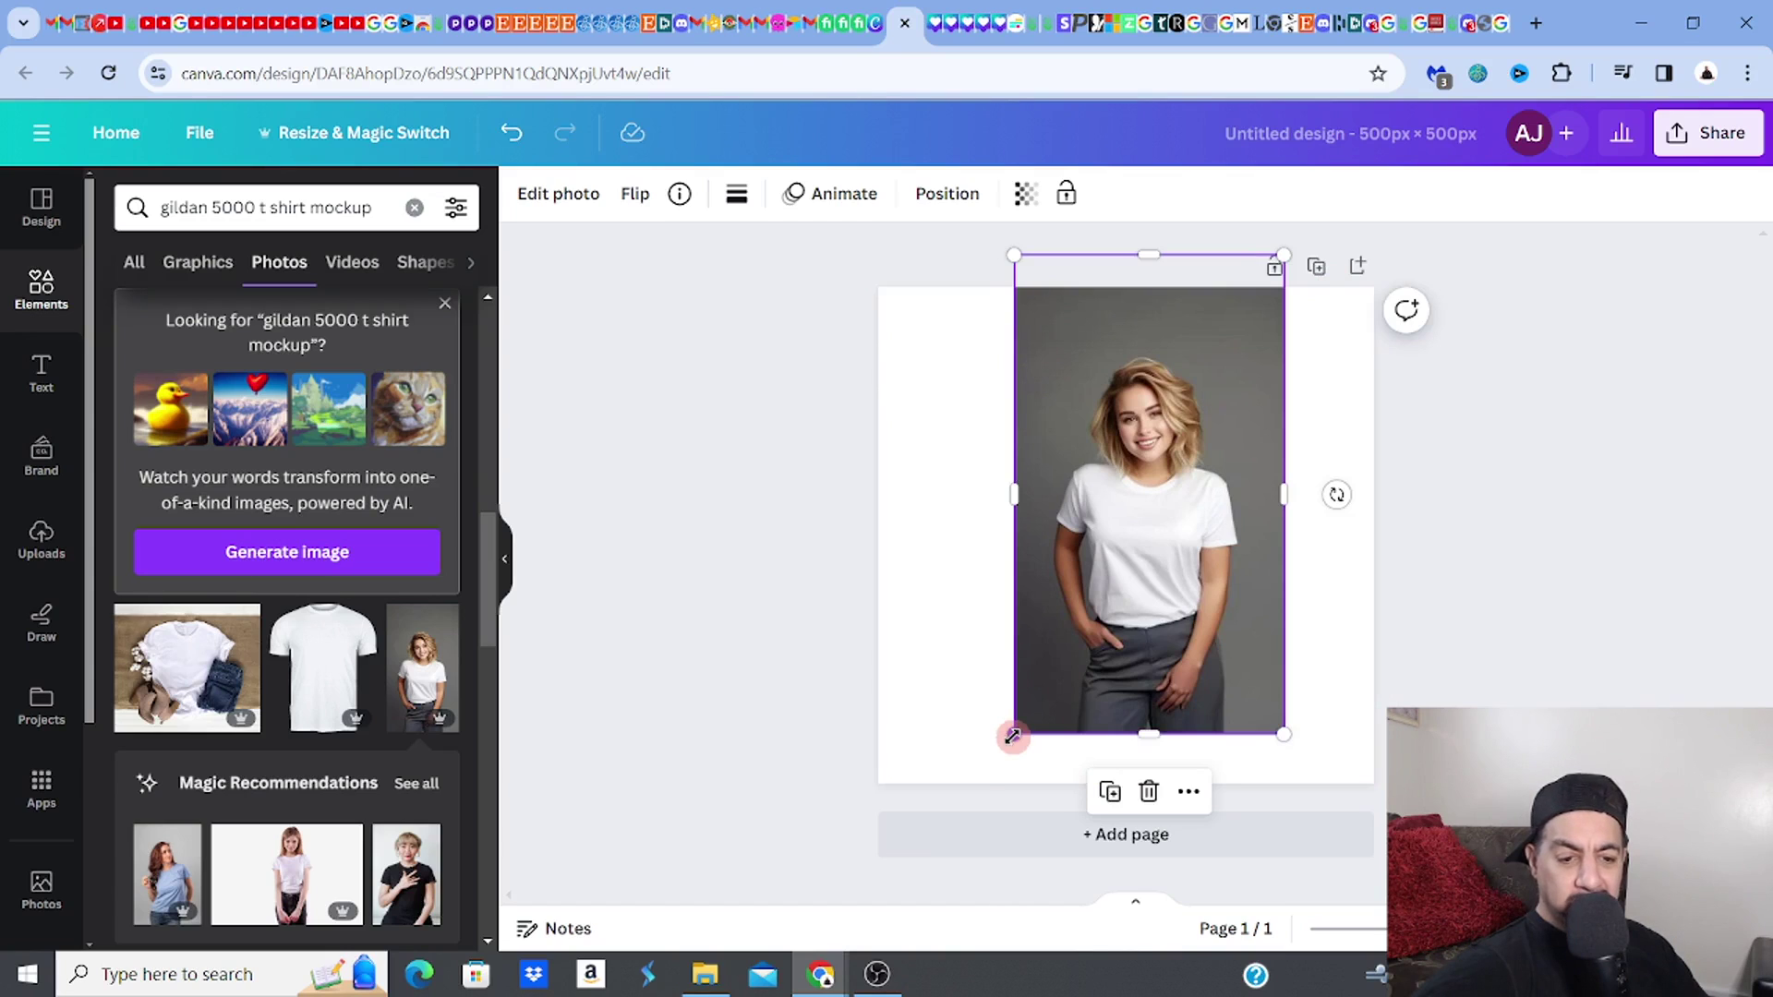
pyautogui.moveTo(1013, 736); pyautogui.dragTo(954, 776)
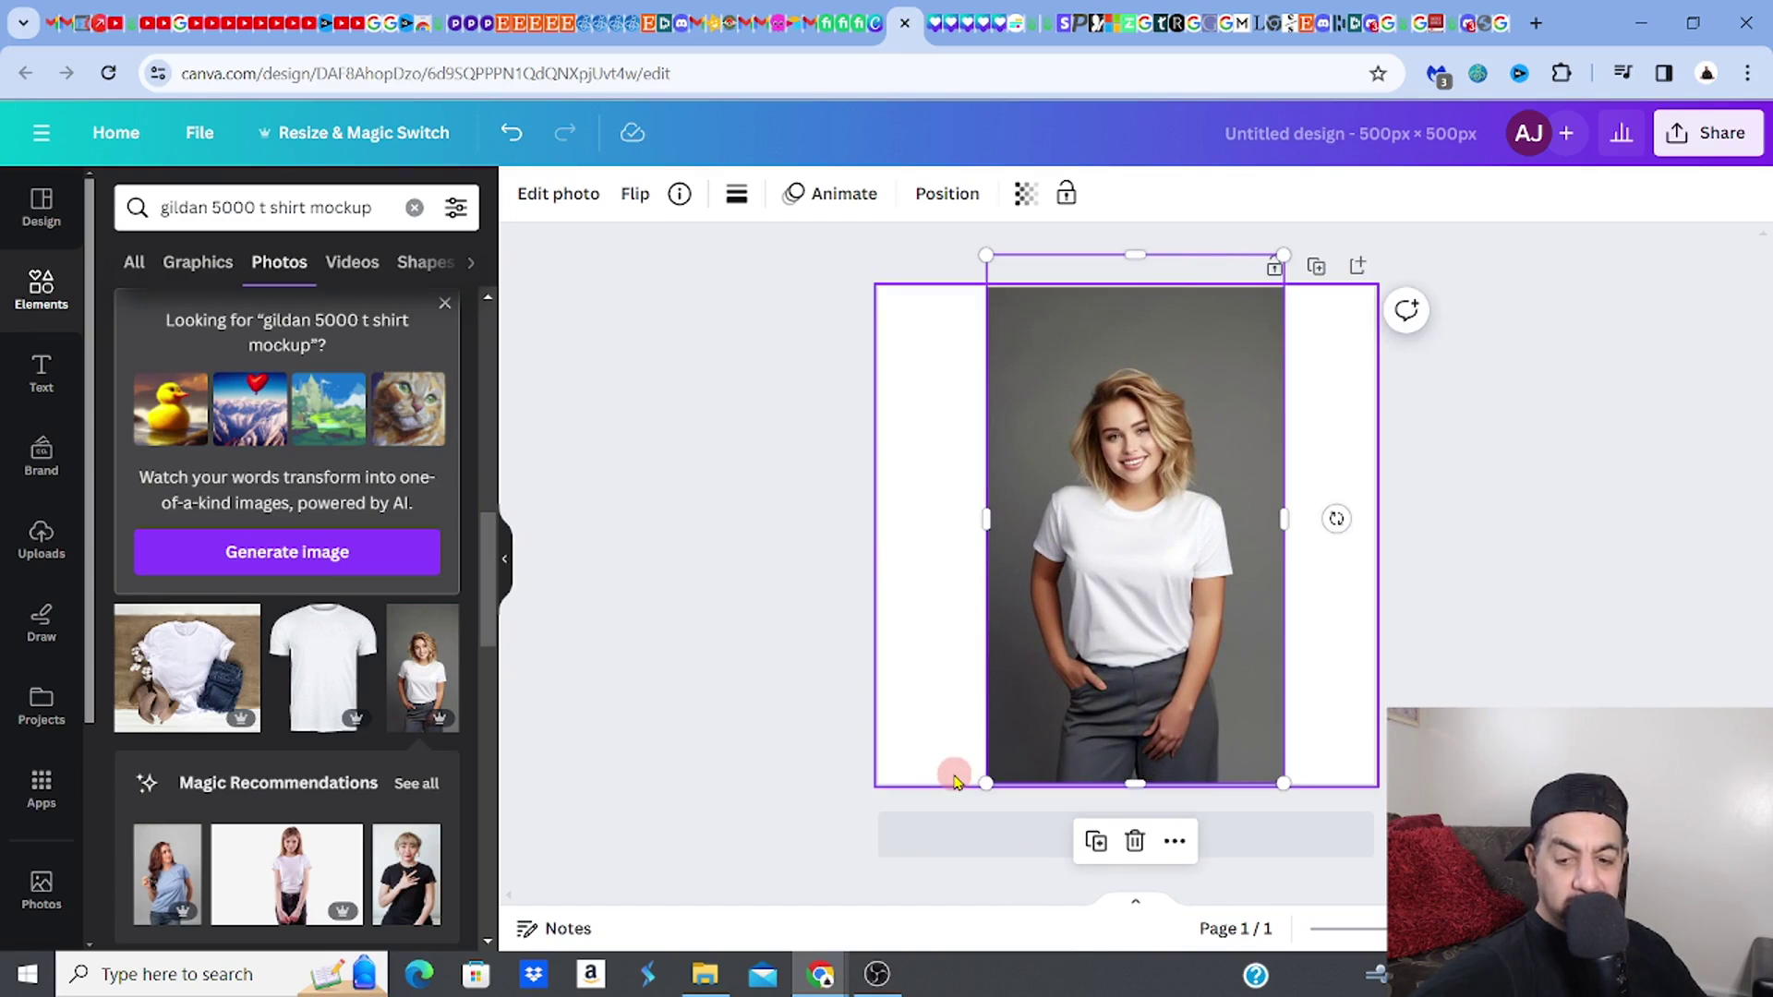
pyautogui.press('Delete')
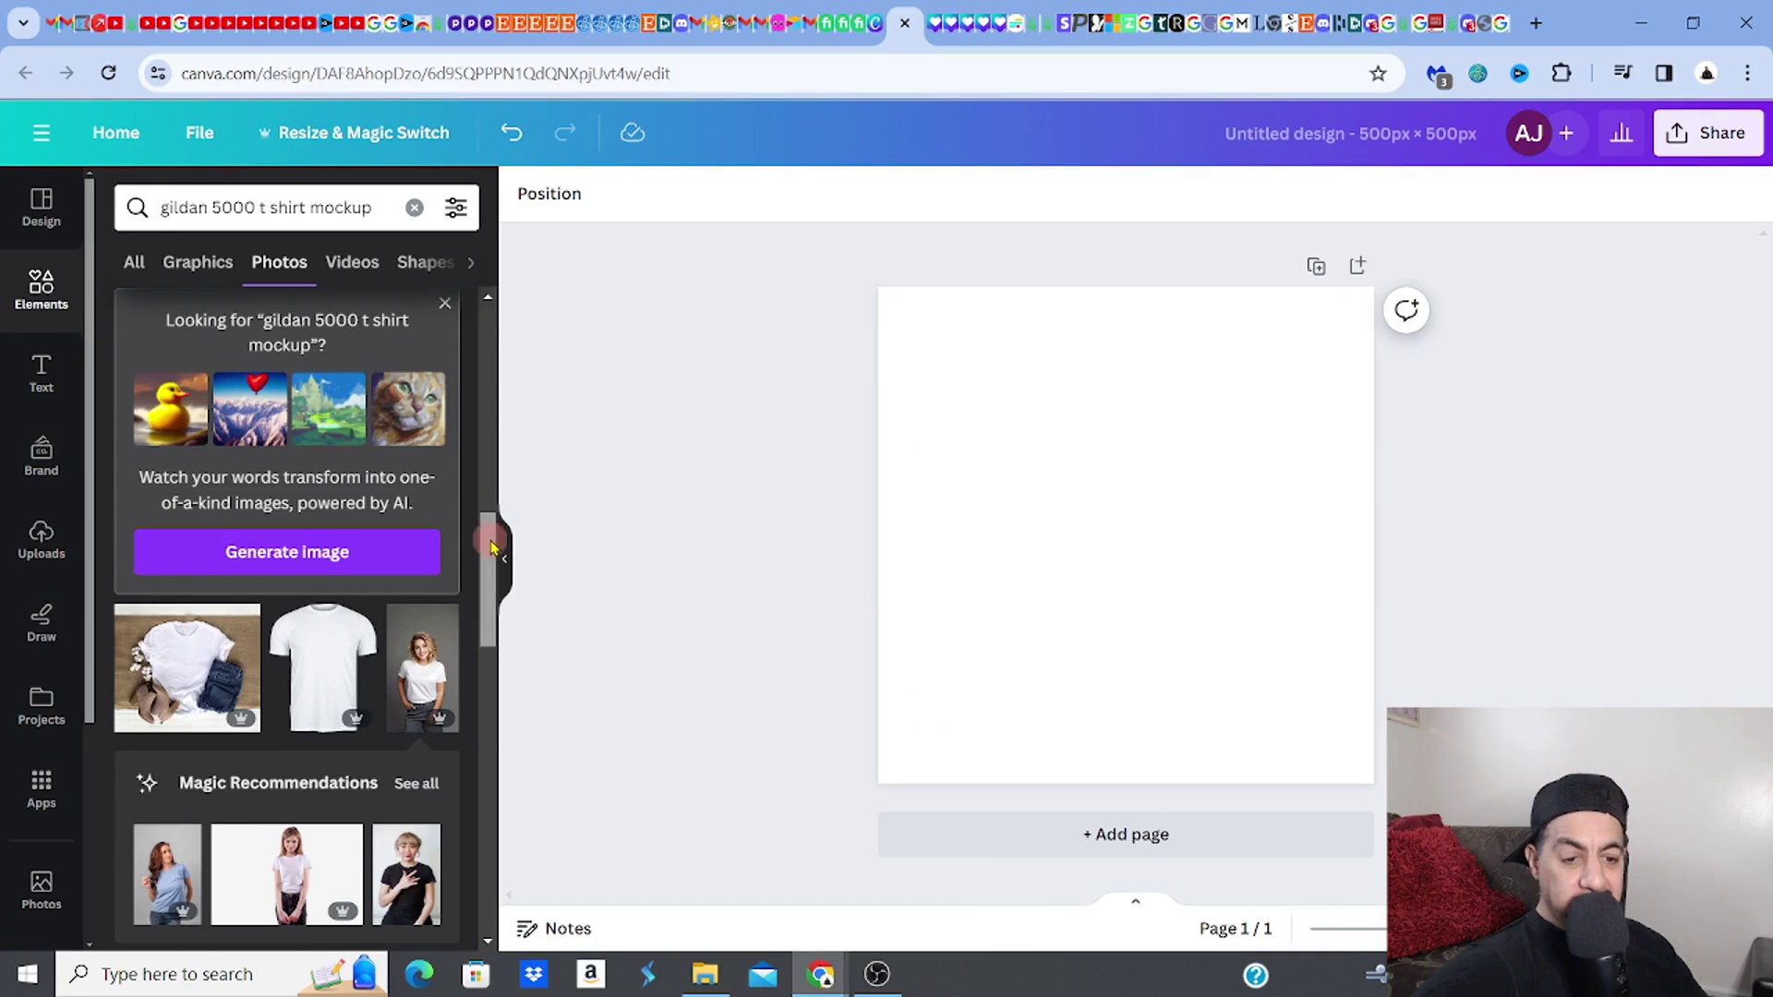
# Try the white T-shirt flat-lay photos with red roses and with sunflowers on the page, deleting each one
pyautogui.moveTo(492, 547); pyautogui.dragTo(500, 696)
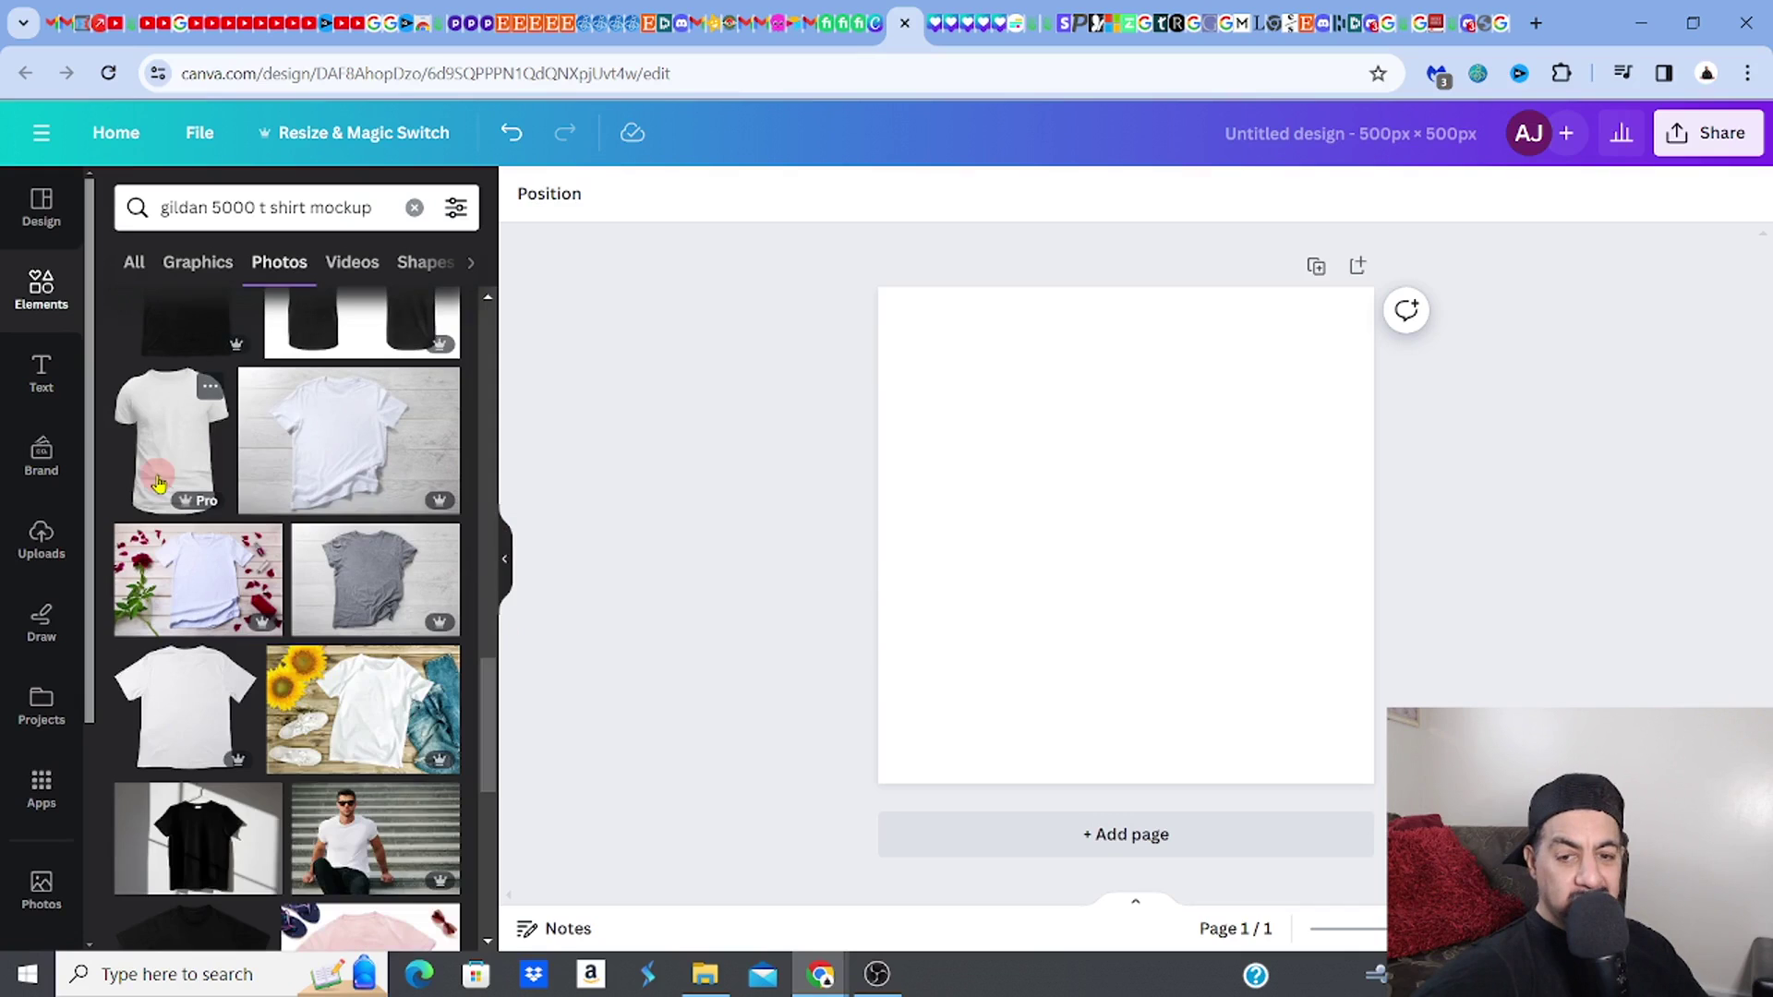
pyautogui.click(159, 482)
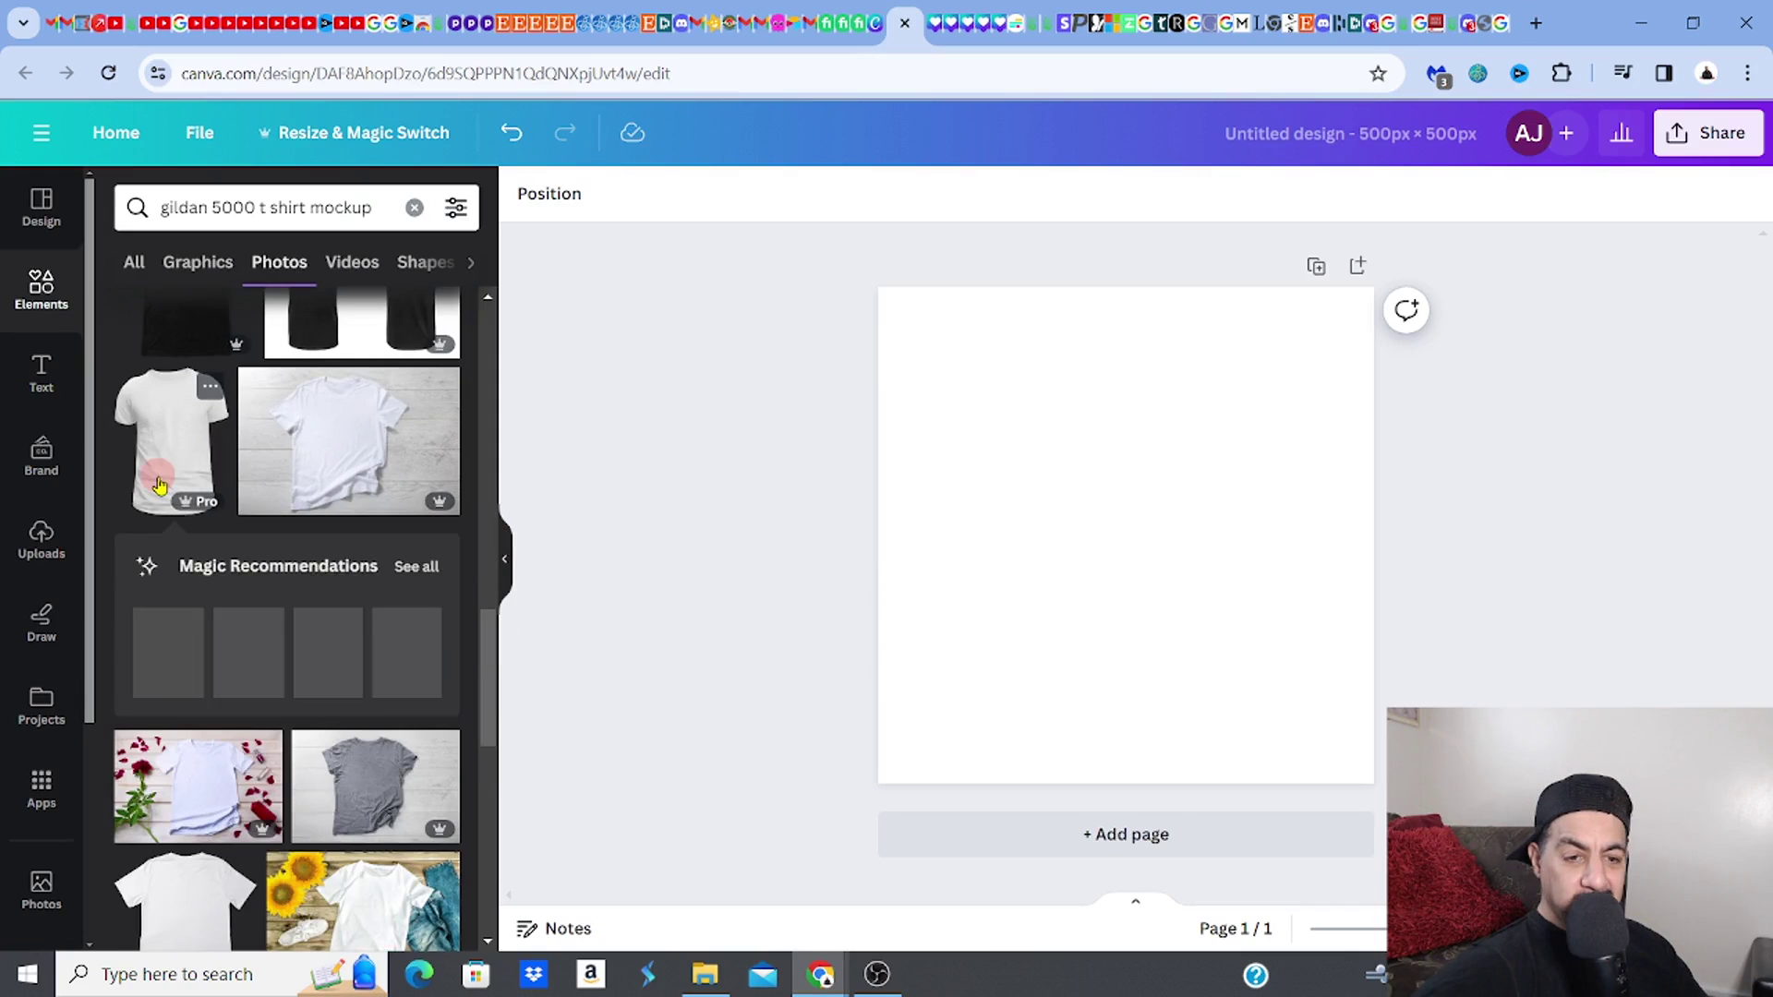
pyautogui.click(197, 794)
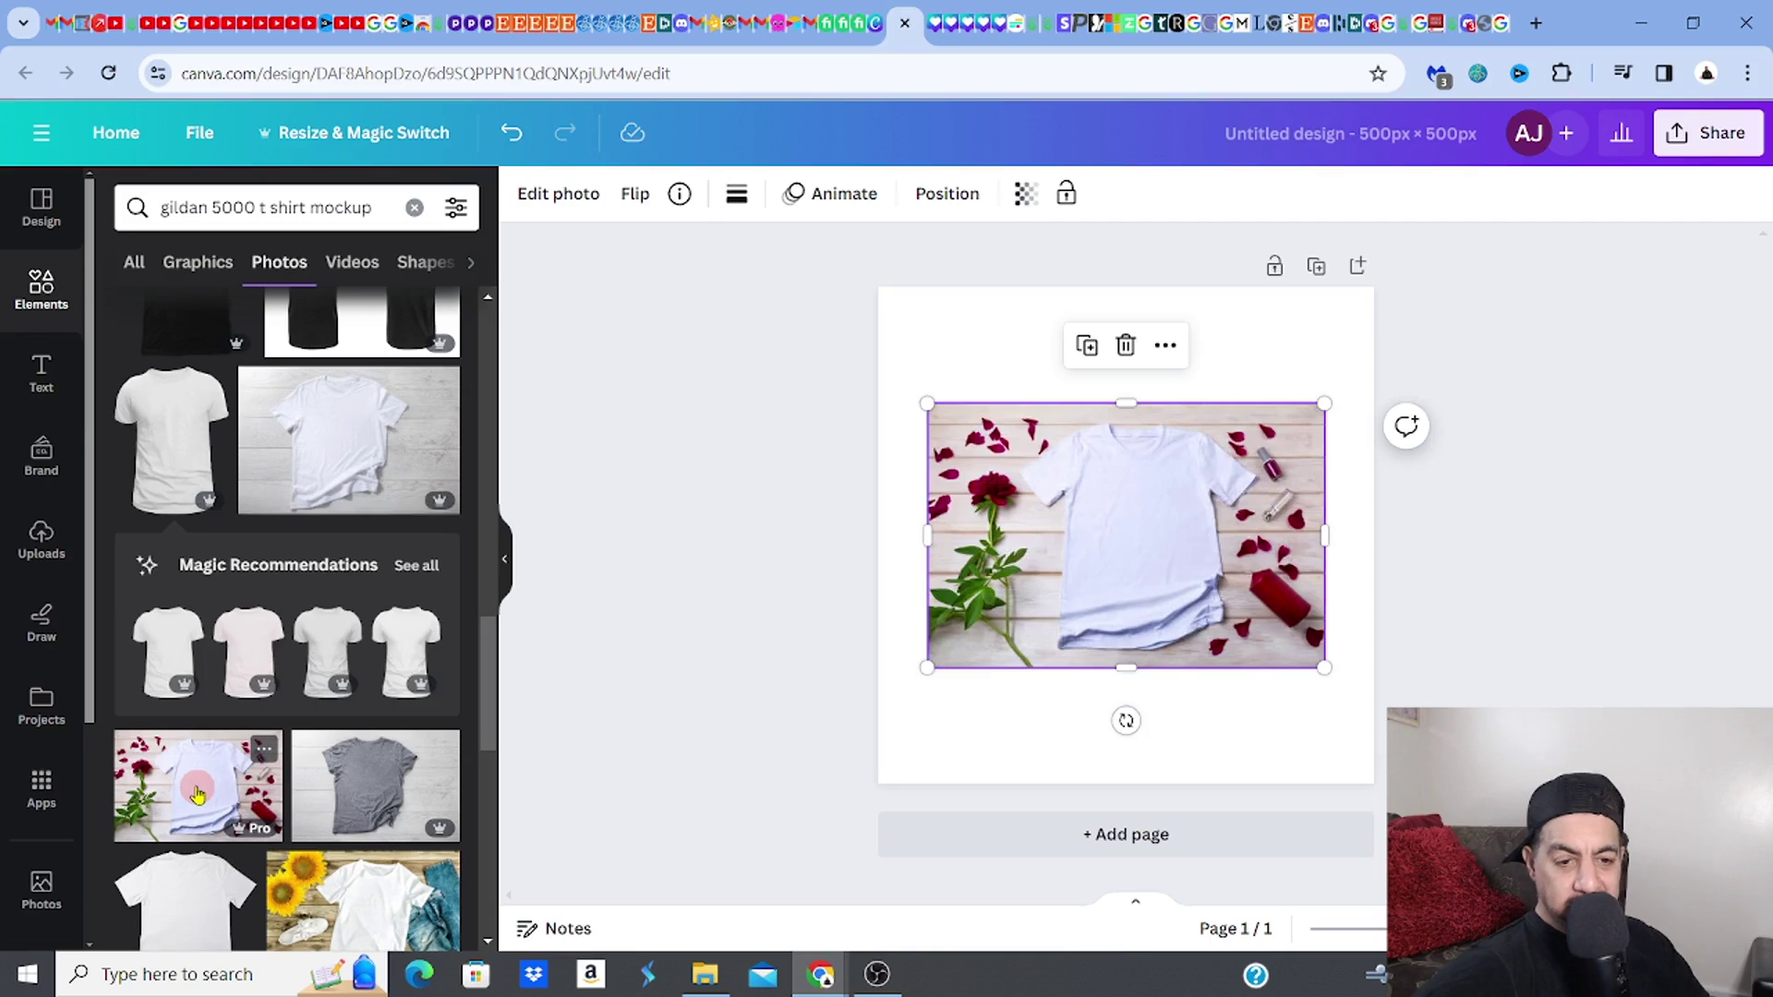
pyautogui.press('Delete')
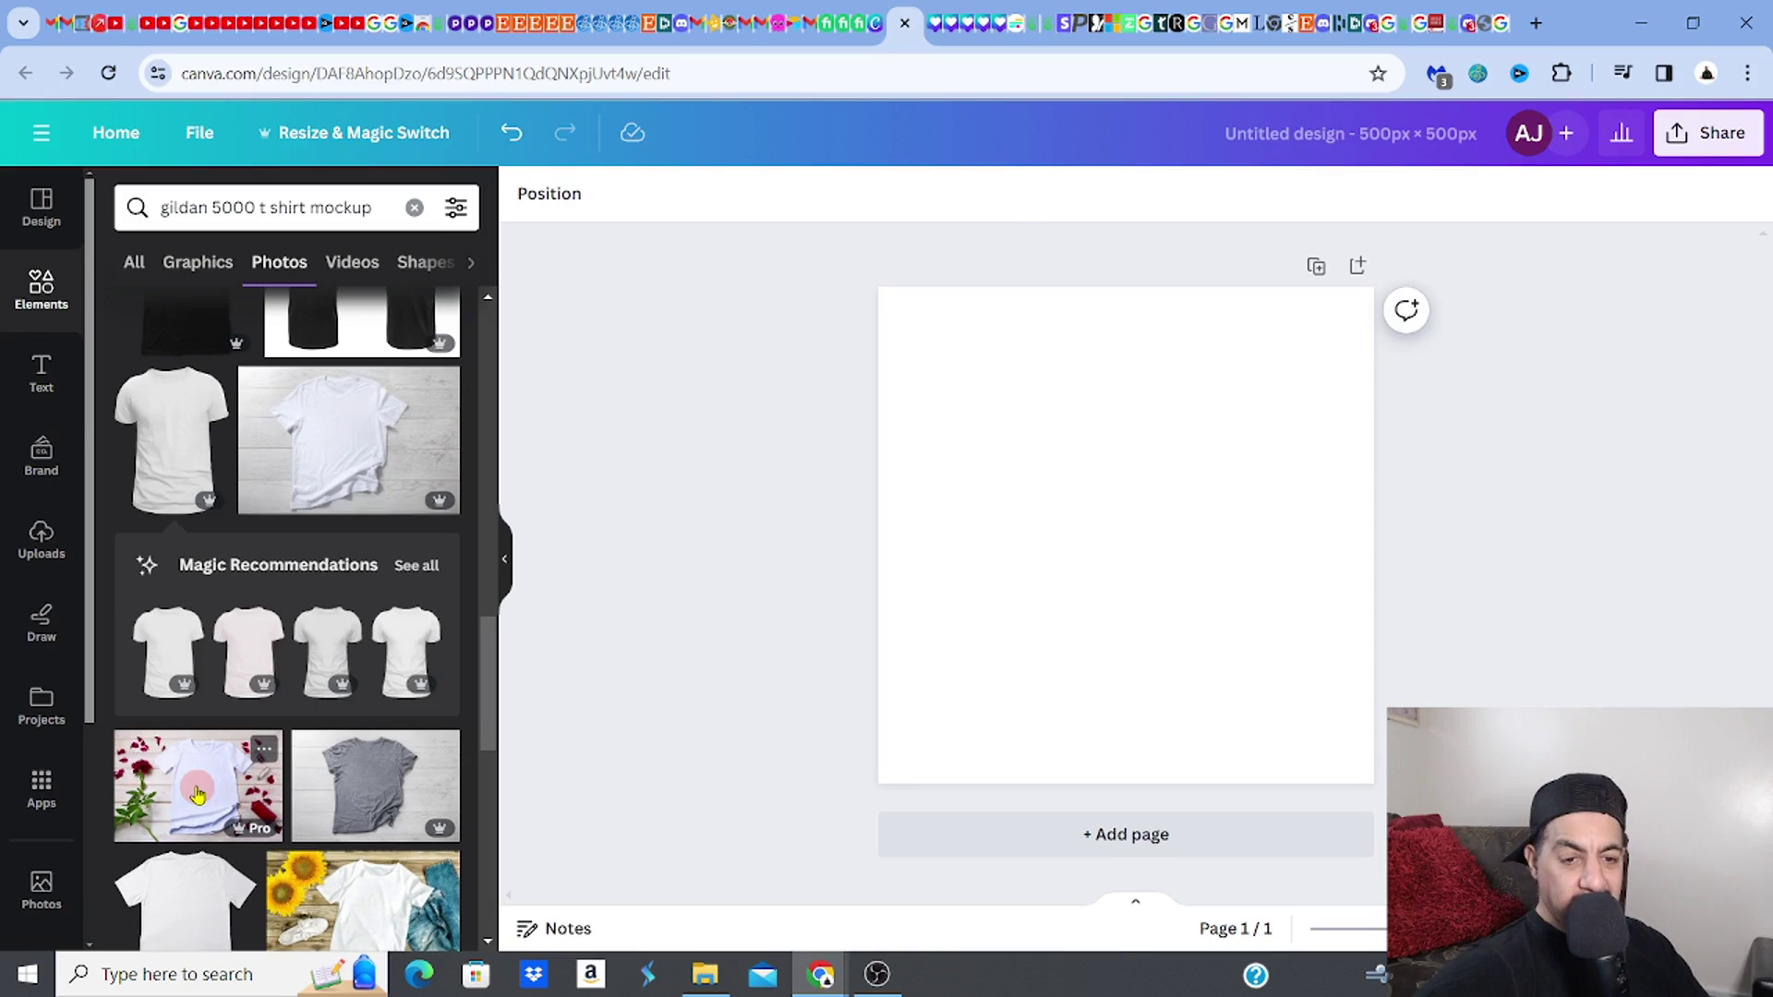
pyautogui.scroll(-1, 197, 794)
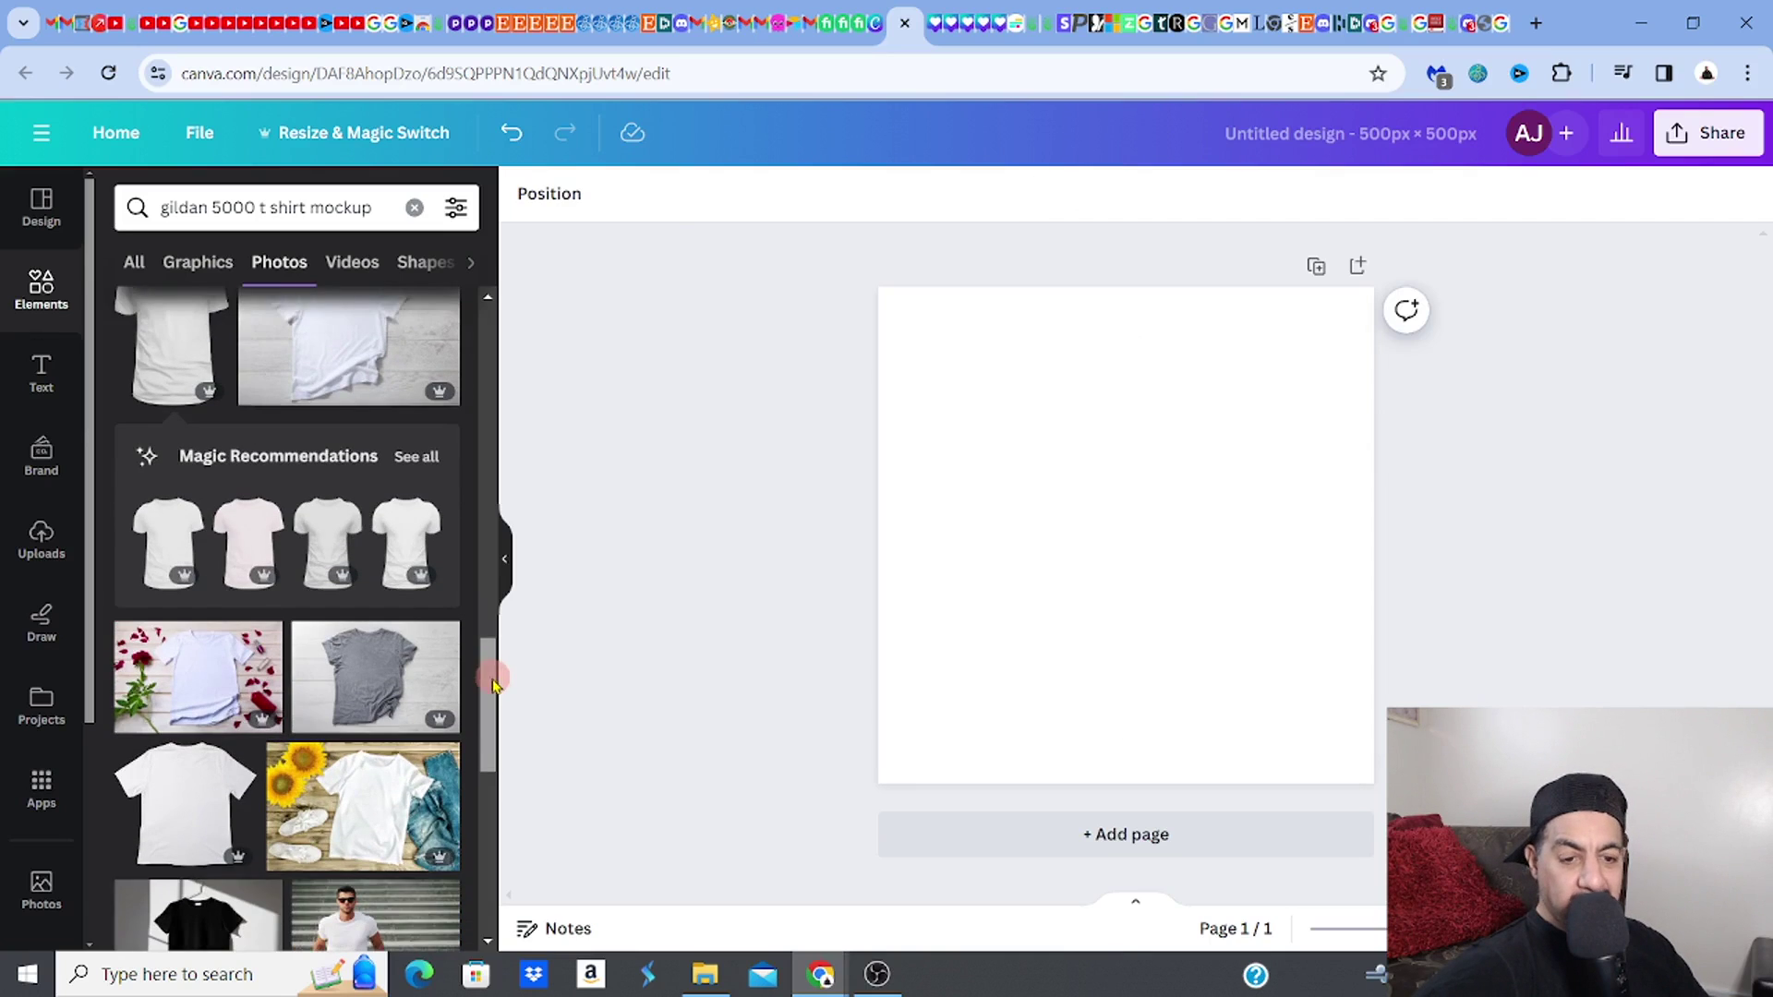
pyautogui.click(363, 762)
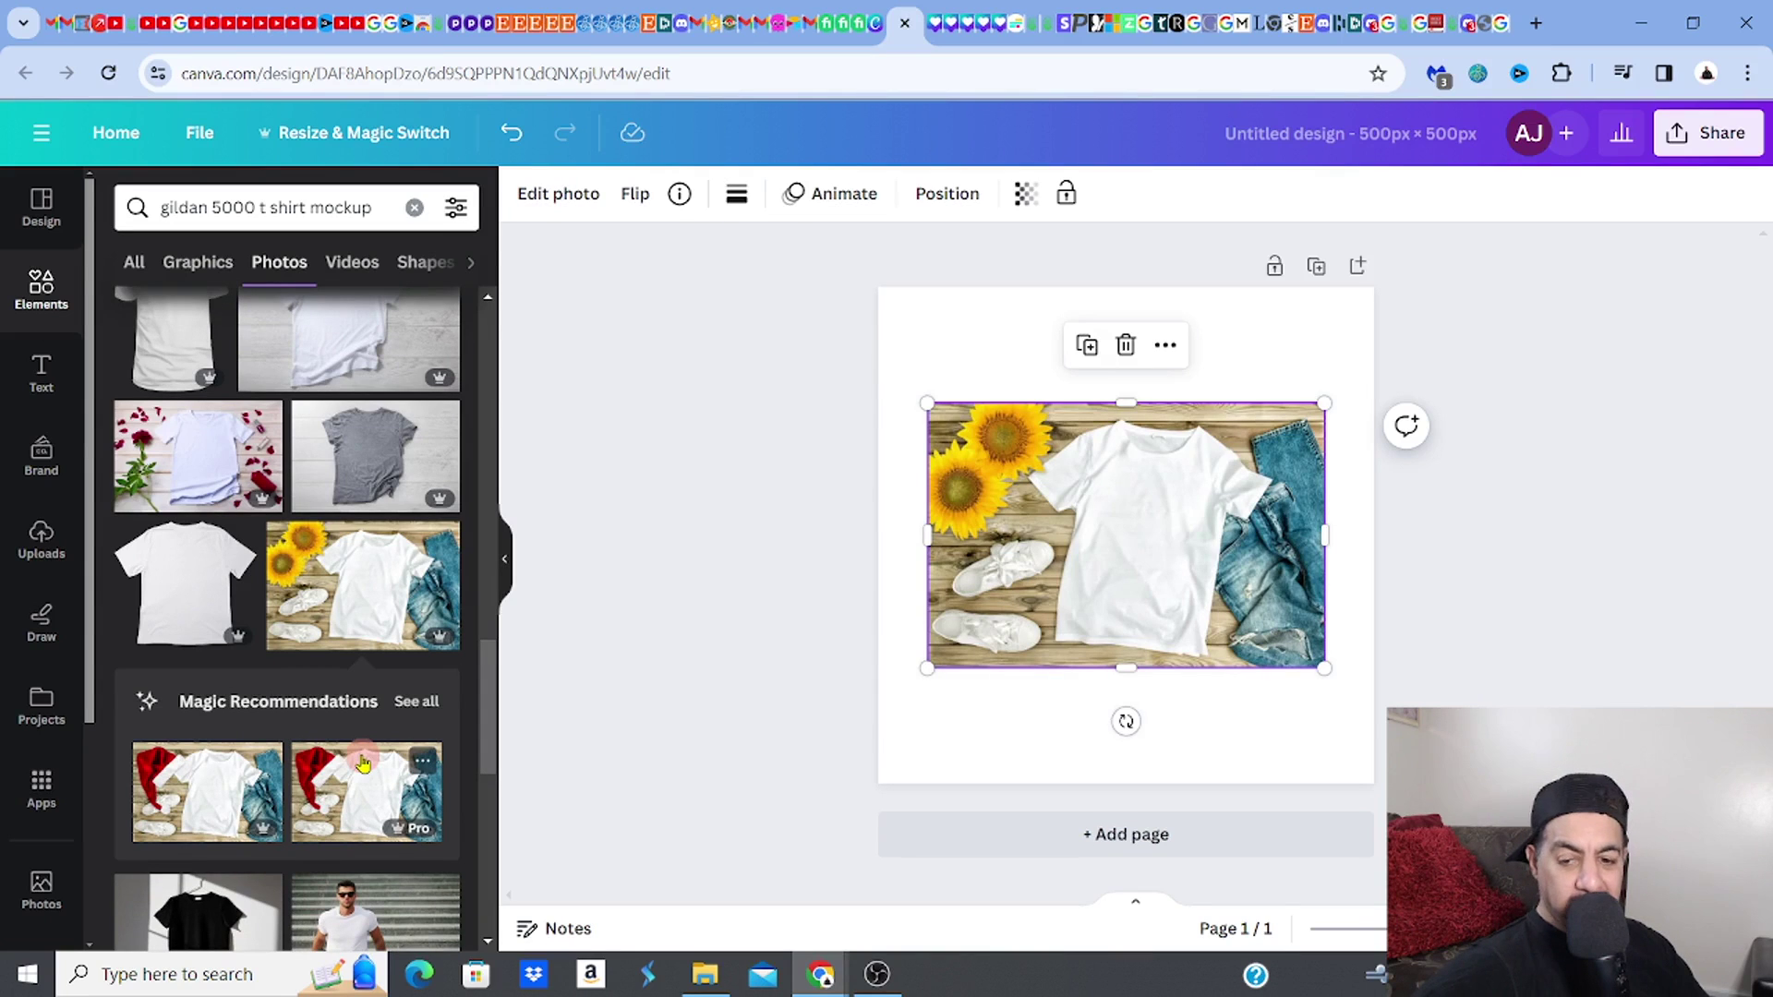
pyautogui.press('Delete')
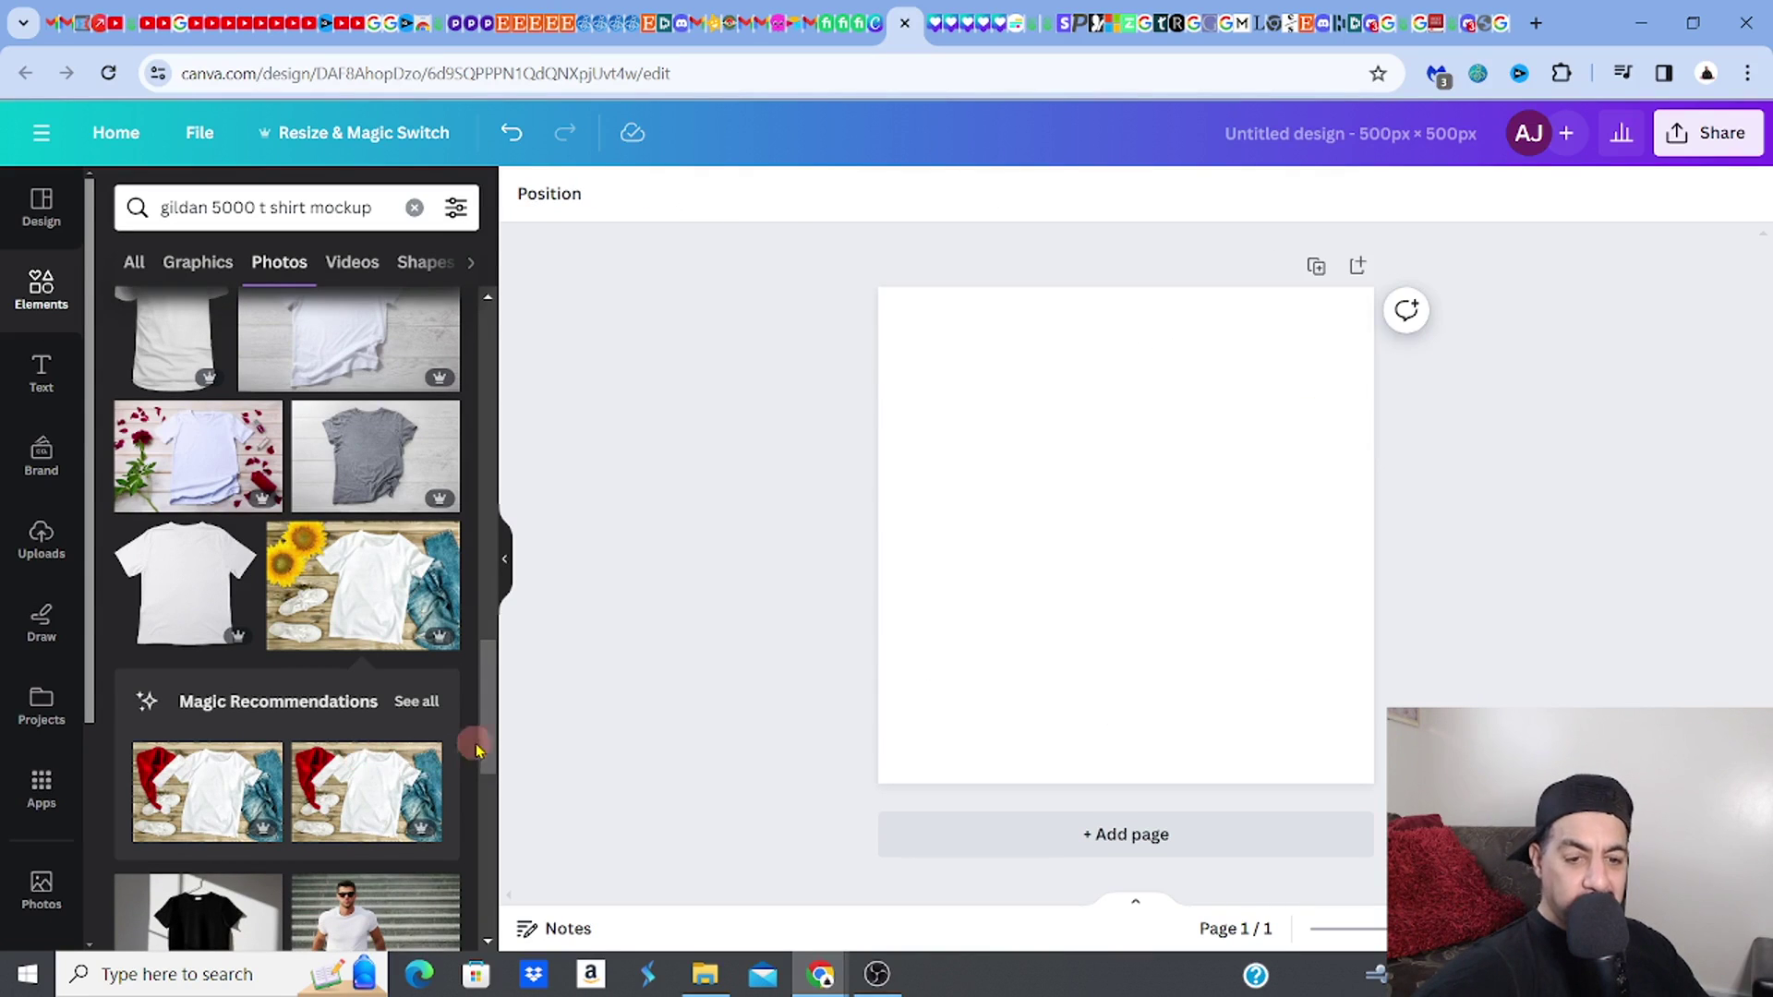
# Try the photo of the man in sunglasses and a white T-shirt sitting on steps, and delete it from the page
pyautogui.moveTo(492, 747); pyautogui.dragTo(491, 776)
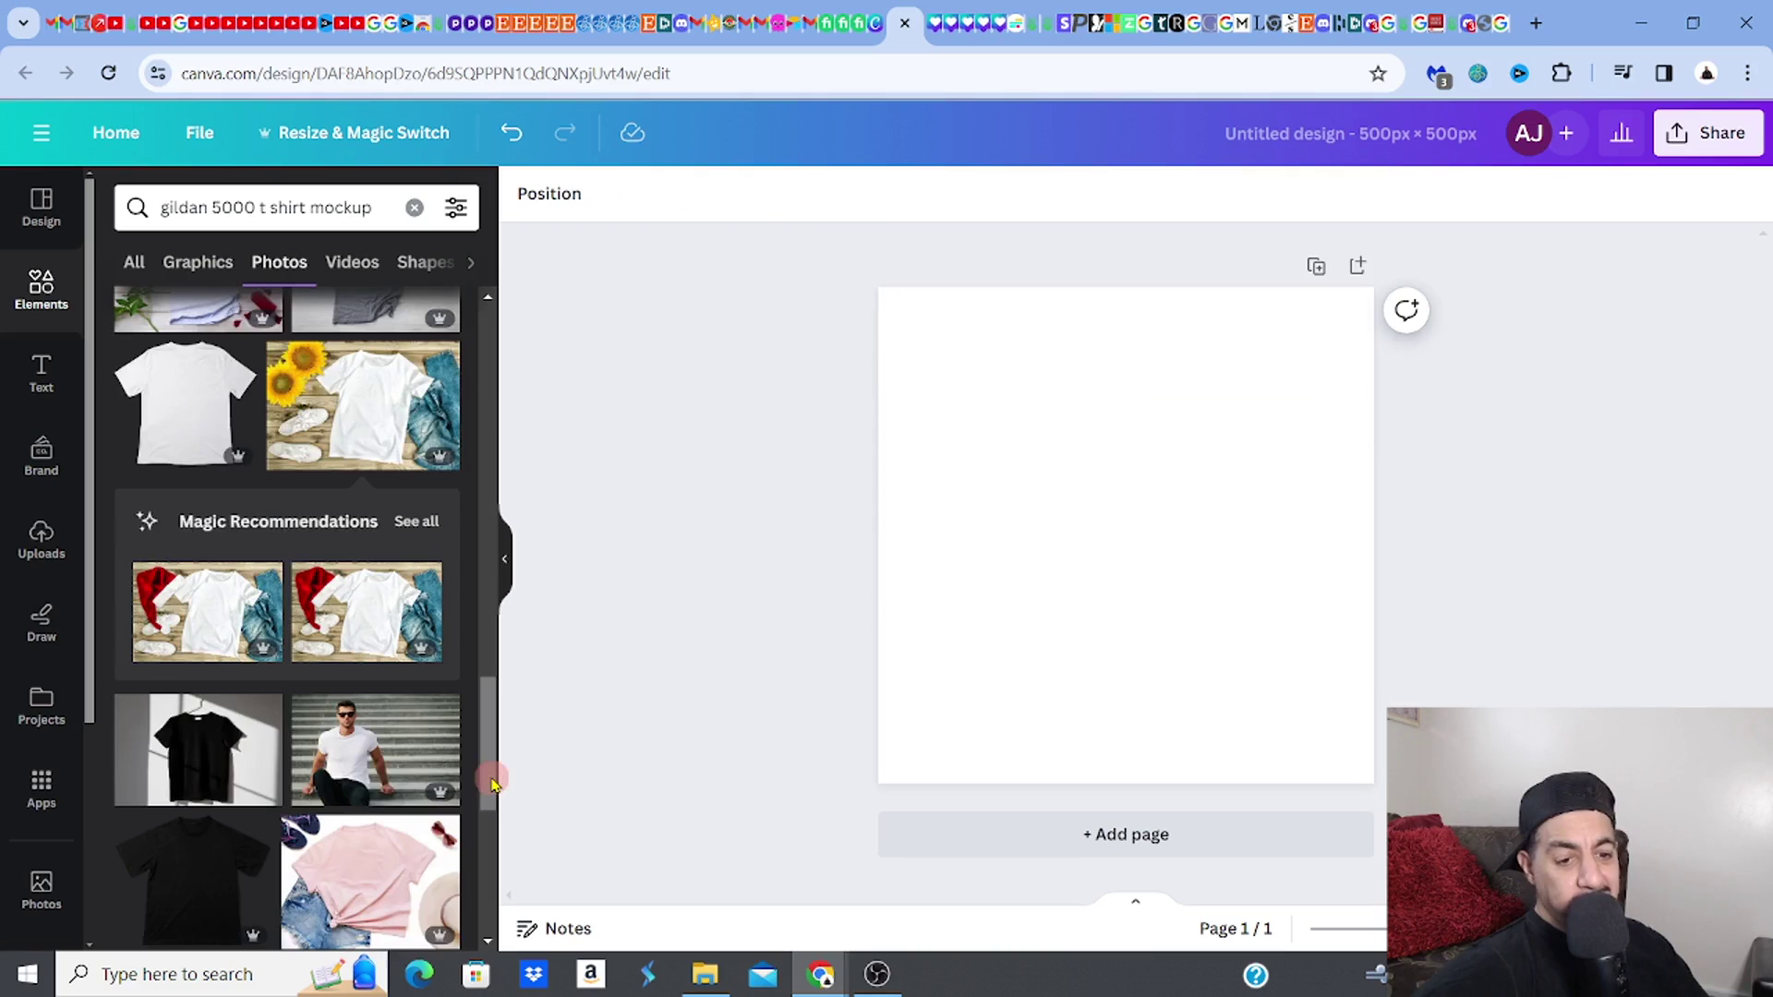
pyautogui.click(381, 781)
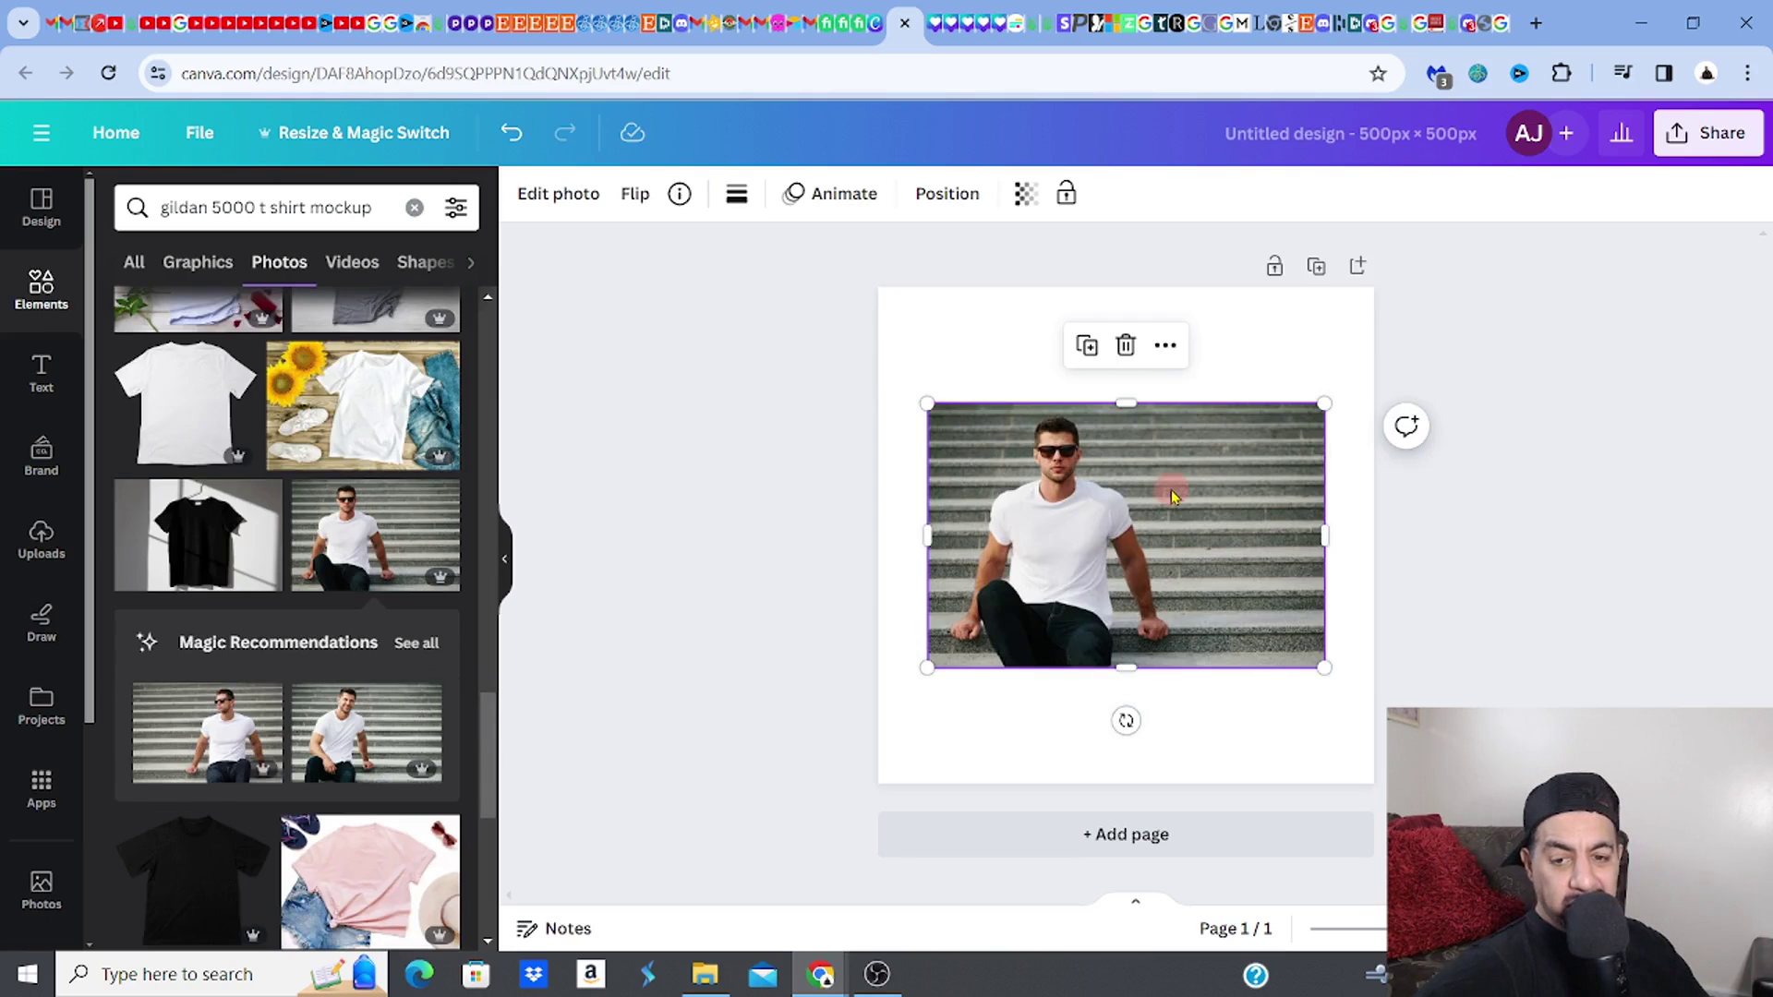
pyautogui.press('Delete')
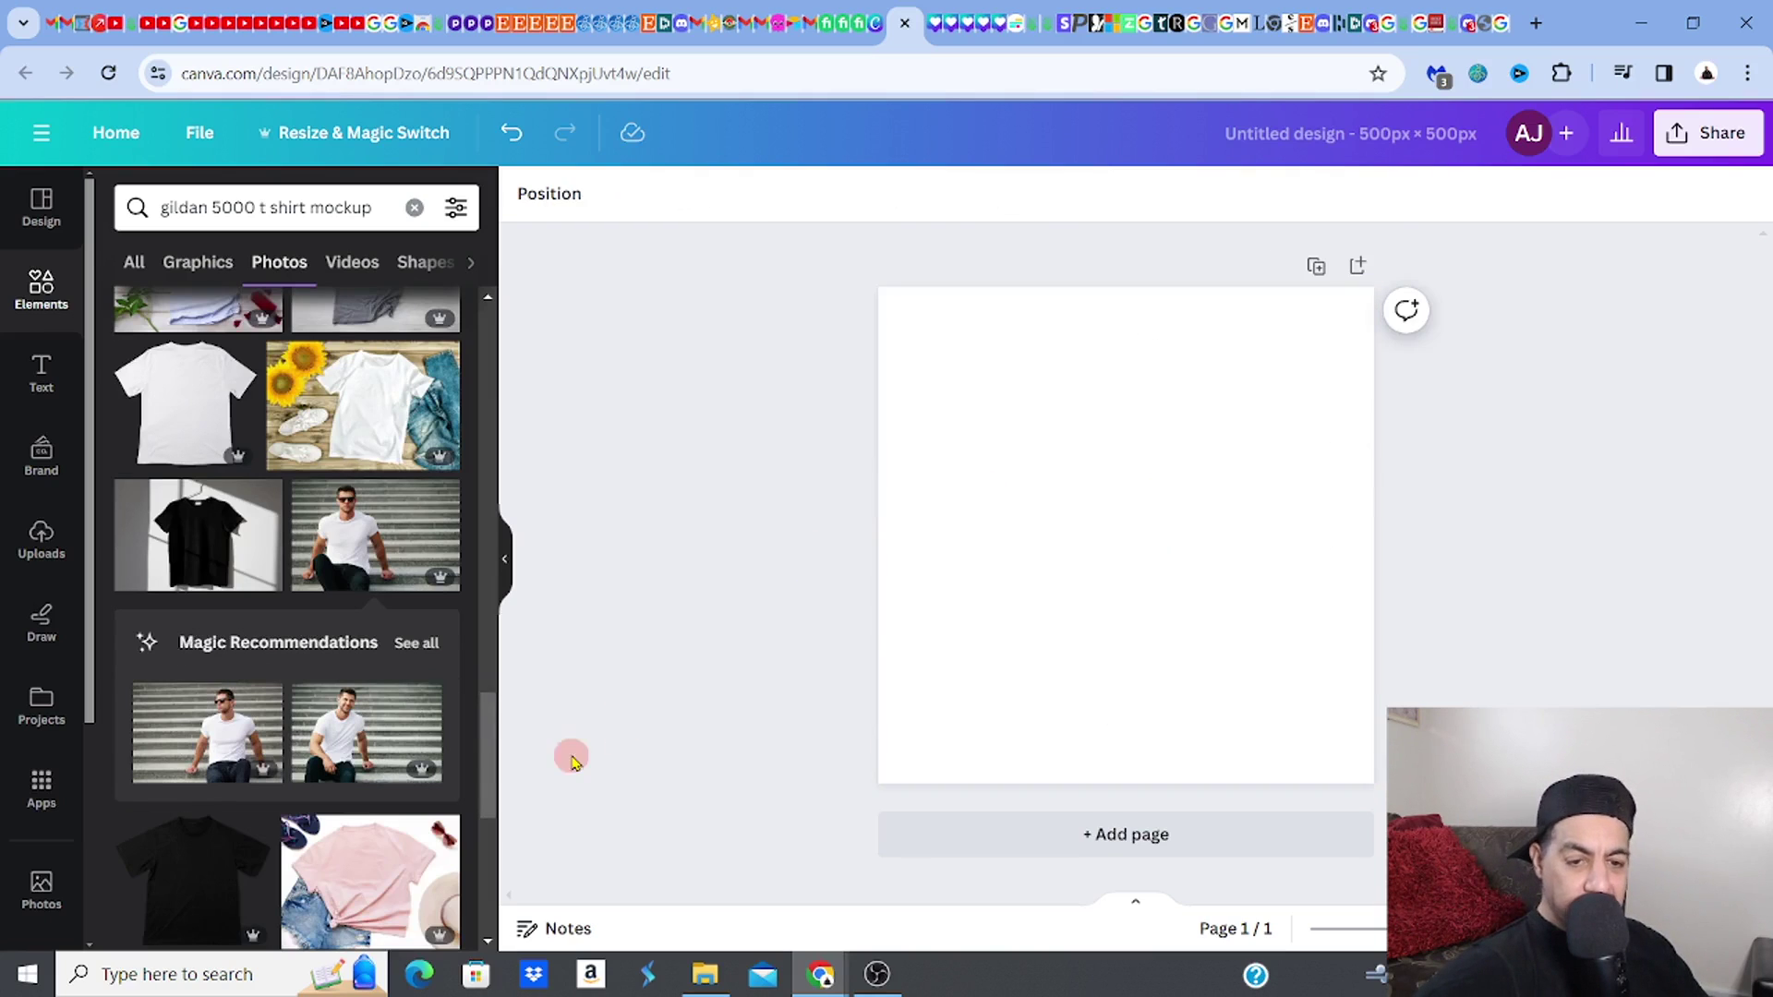
# Use Canva's Mockups app to add the apparel mockup of the man in a white T-shirt against a grey wall
pyautogui.moveTo(489, 742); pyautogui.dragTo(491, 303)
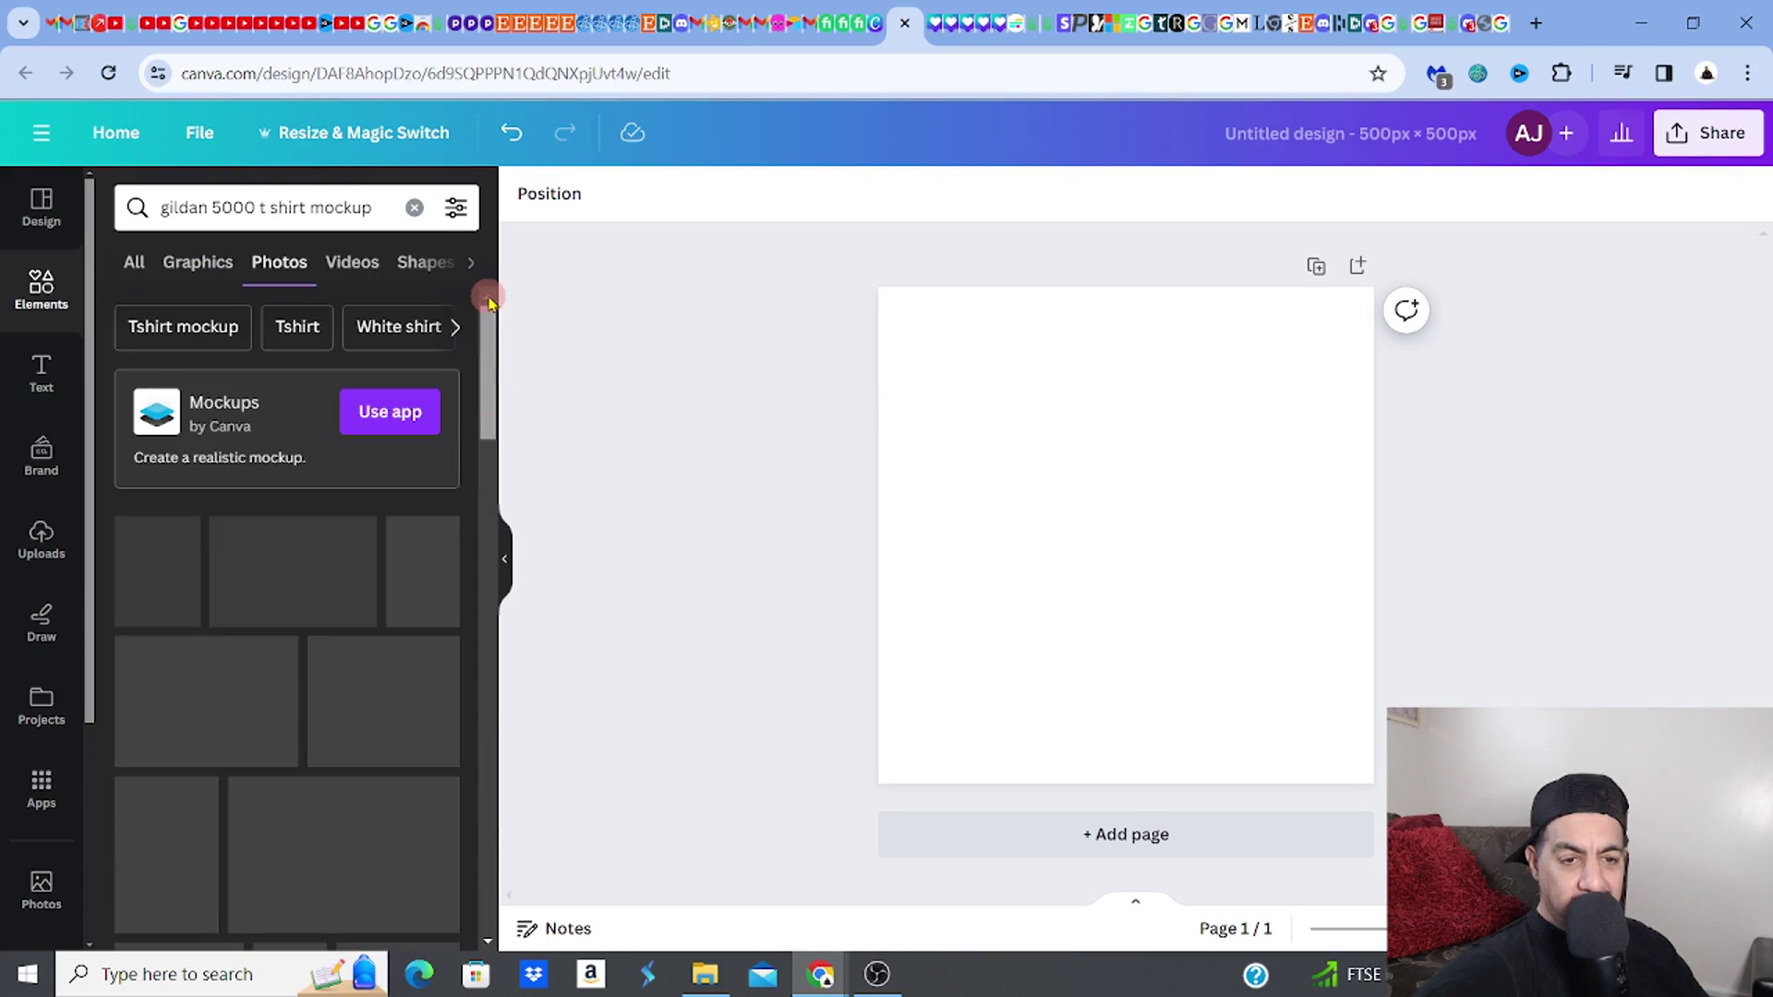
pyautogui.click(397, 414)
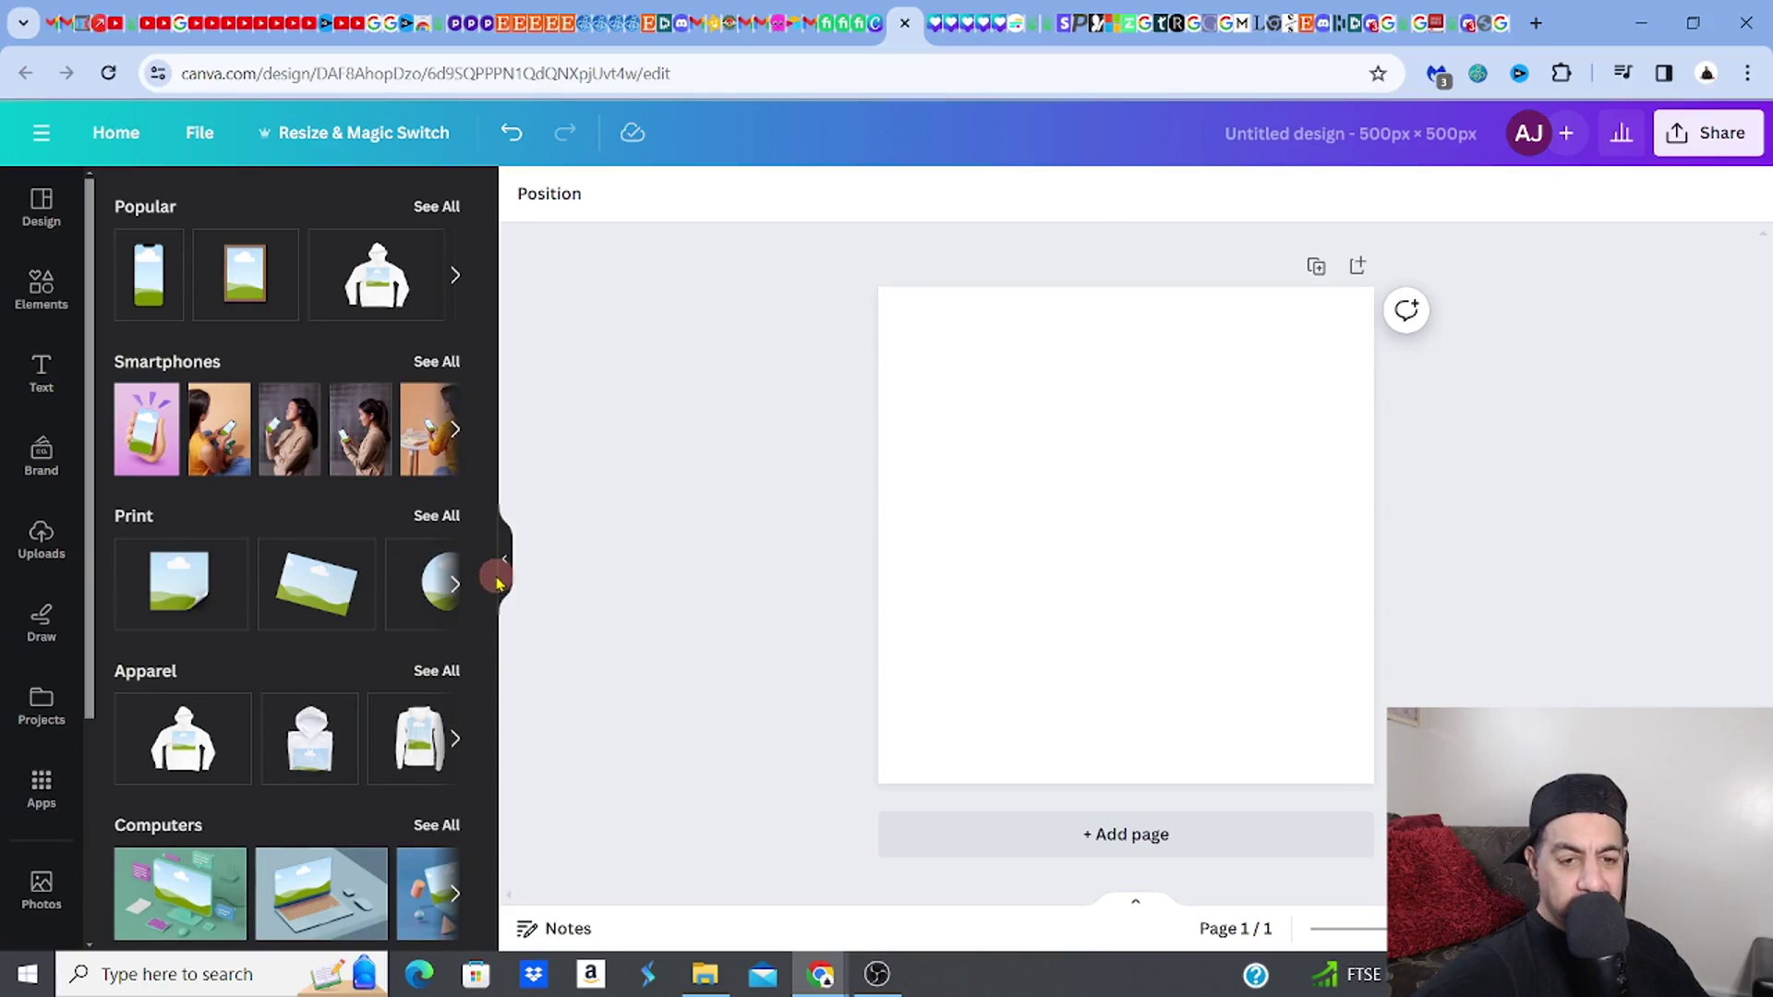
pyautogui.click(436, 671)
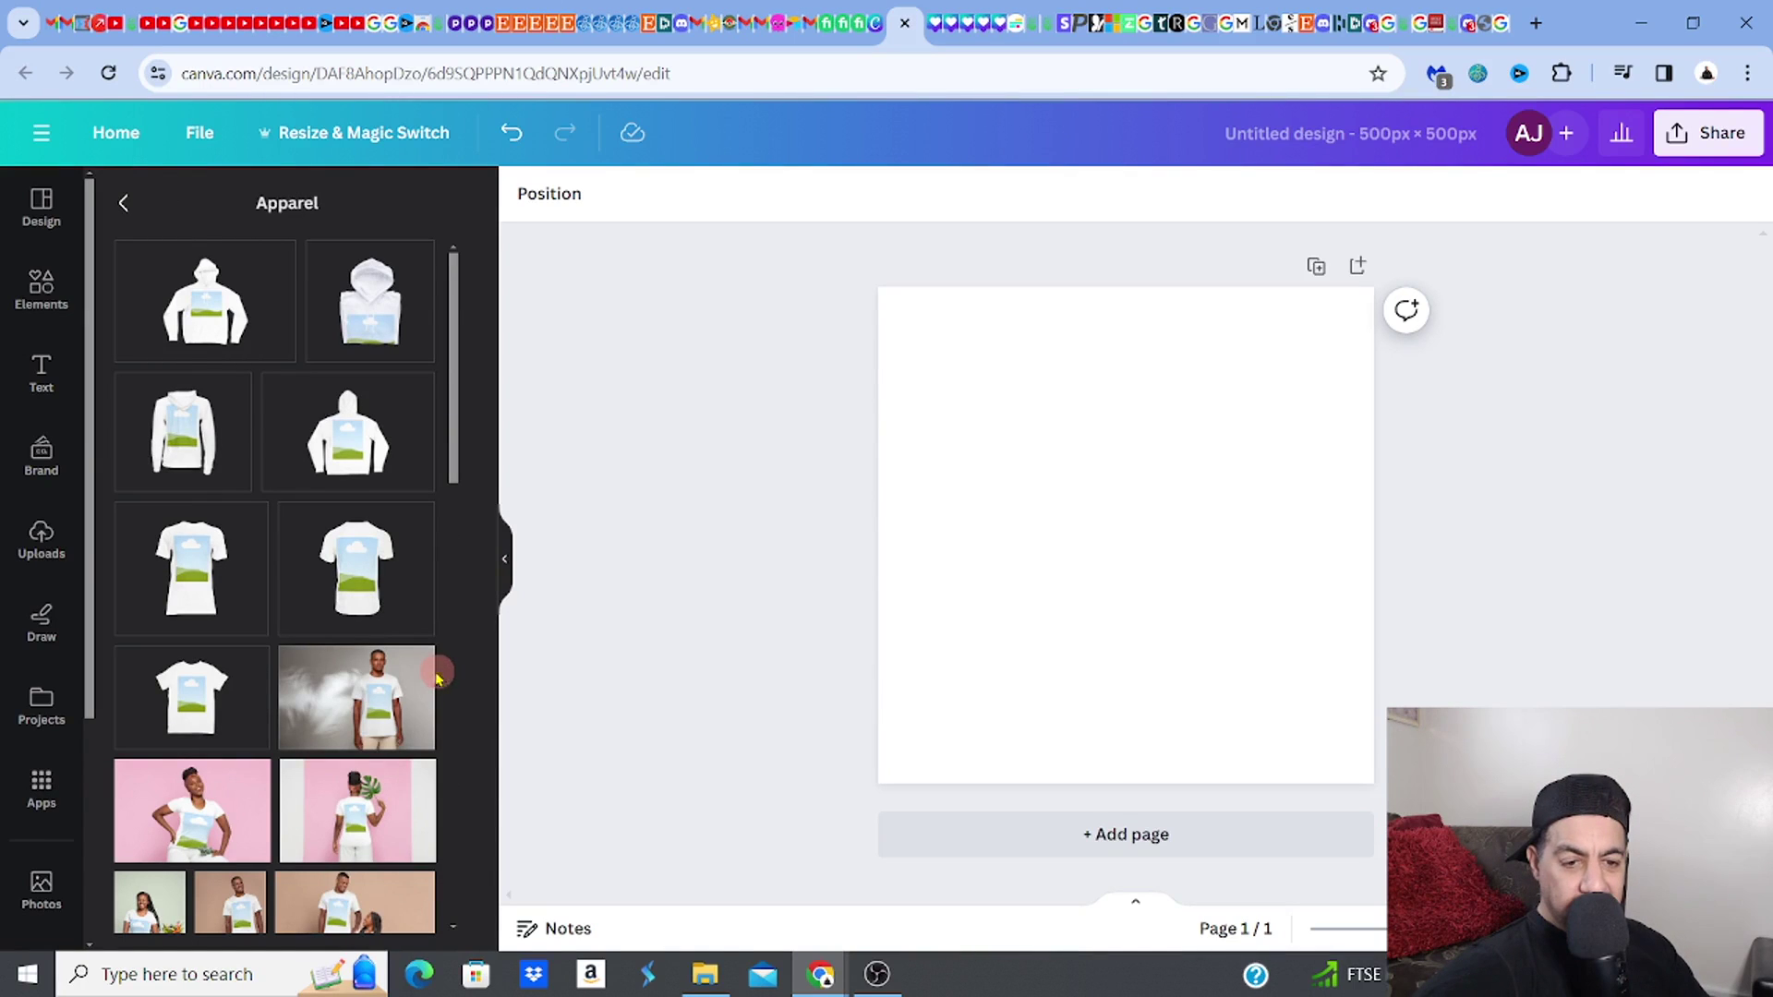
pyautogui.click(373, 704)
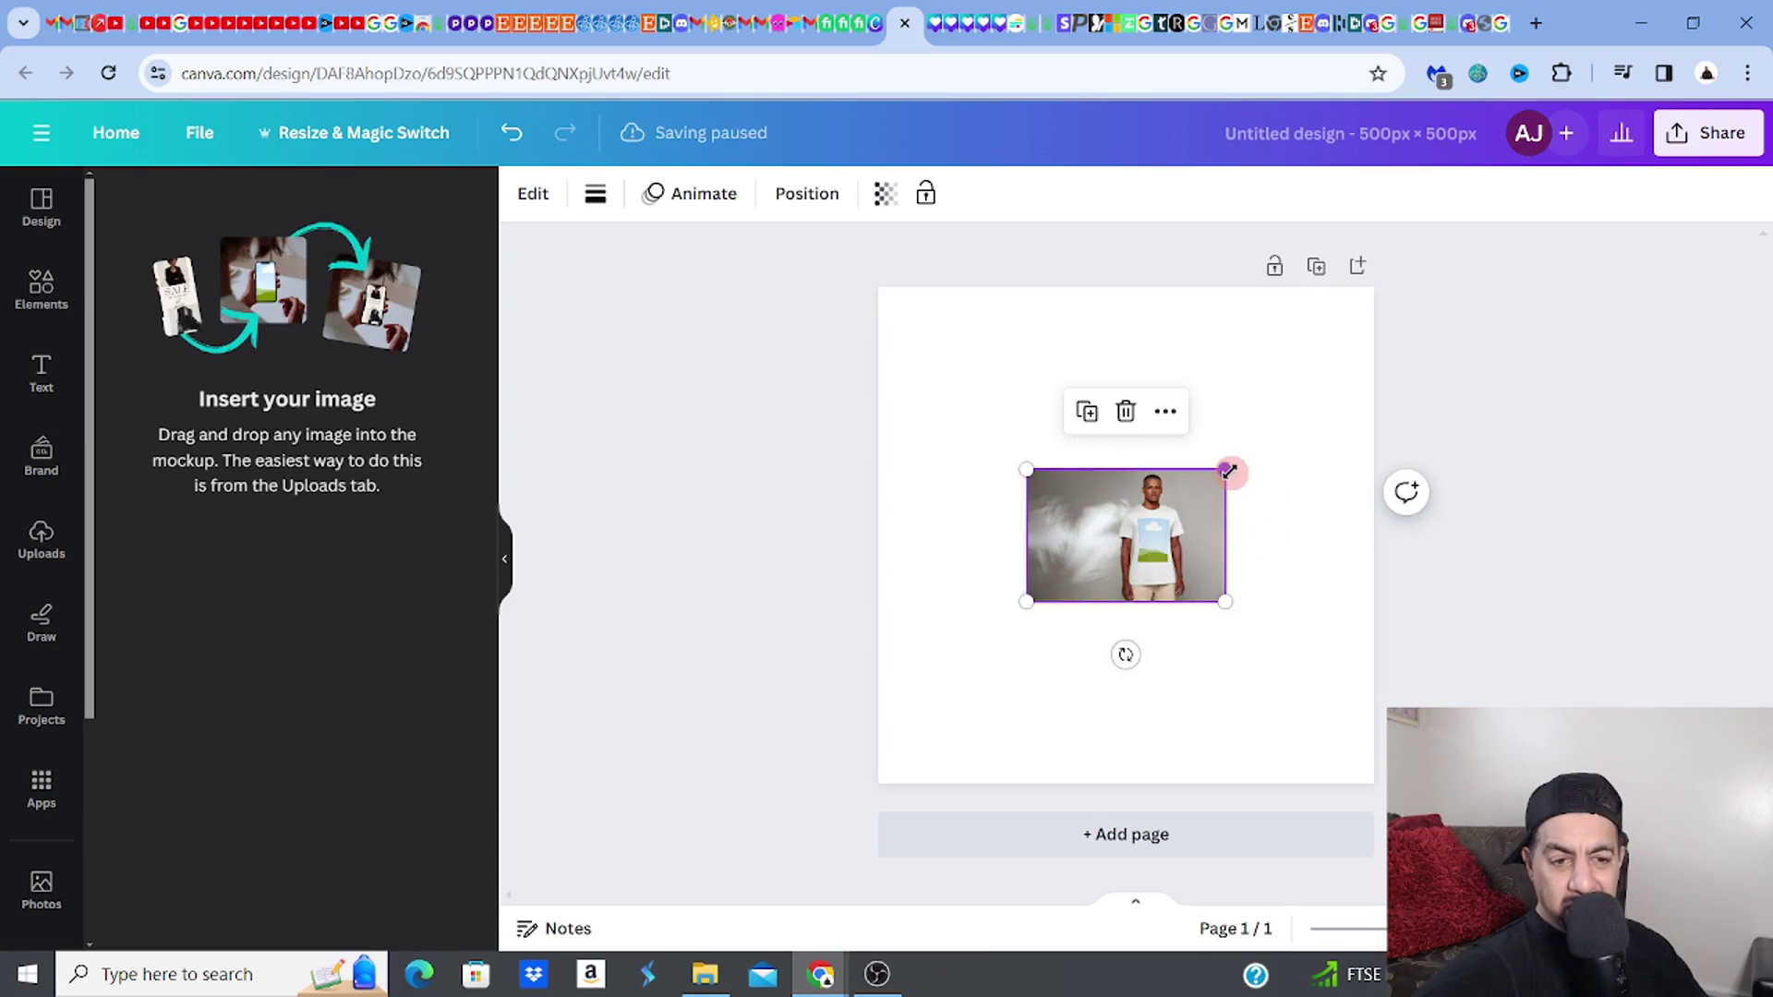
# Enlarge the man's T-shirt mockup until it covers the whole page, with the man near the centre
pyautogui.moveTo(1228, 467); pyautogui.dragTo(1340, 305)
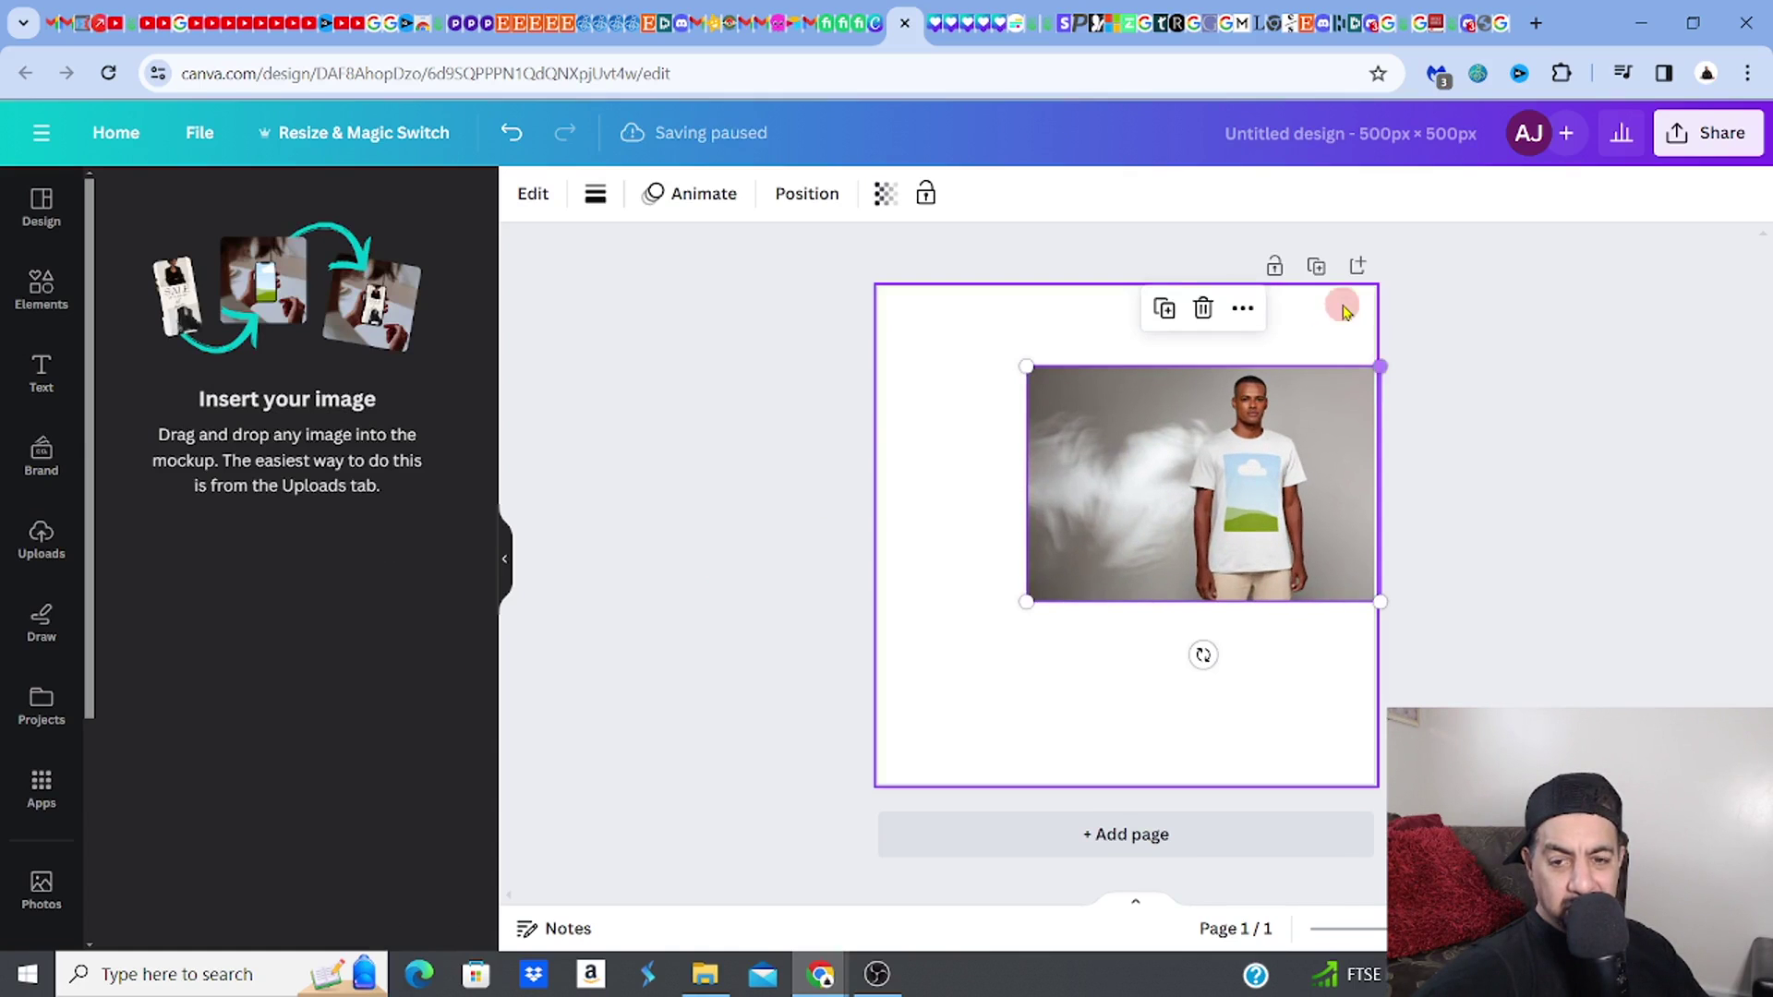
pyautogui.moveTo(1030, 600); pyautogui.dragTo(806, 750)
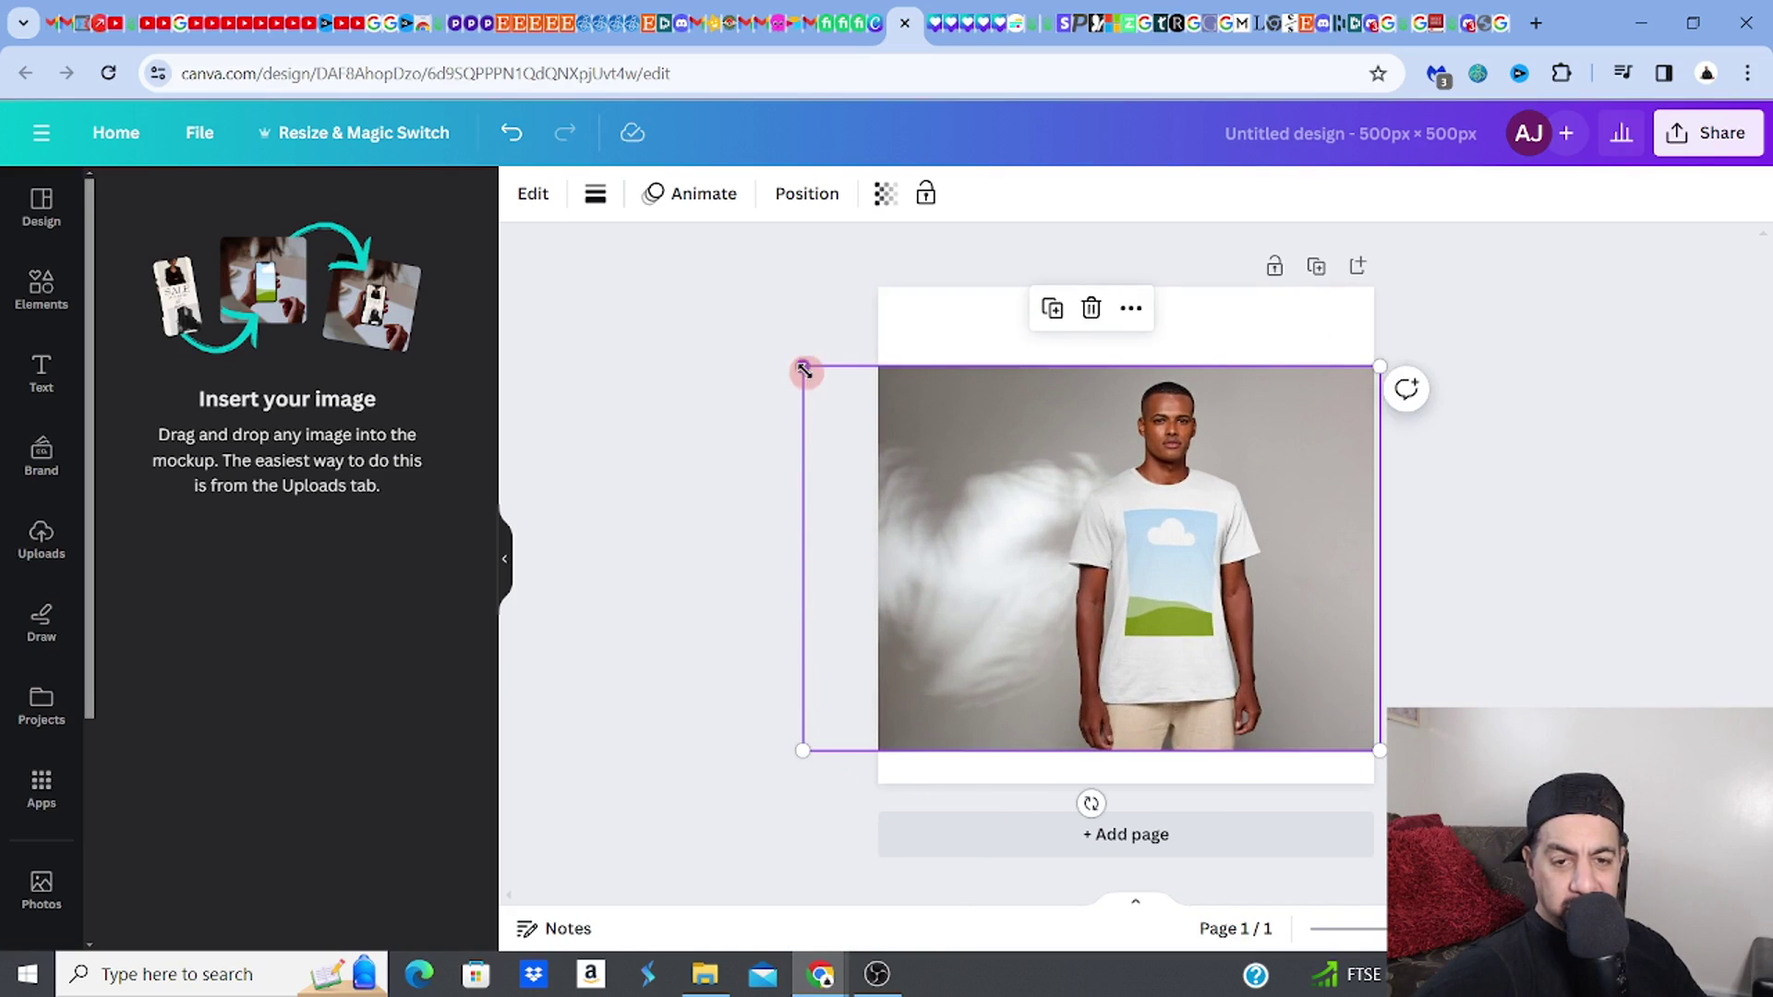
pyautogui.moveTo(802, 368); pyautogui.dragTo(679, 252)
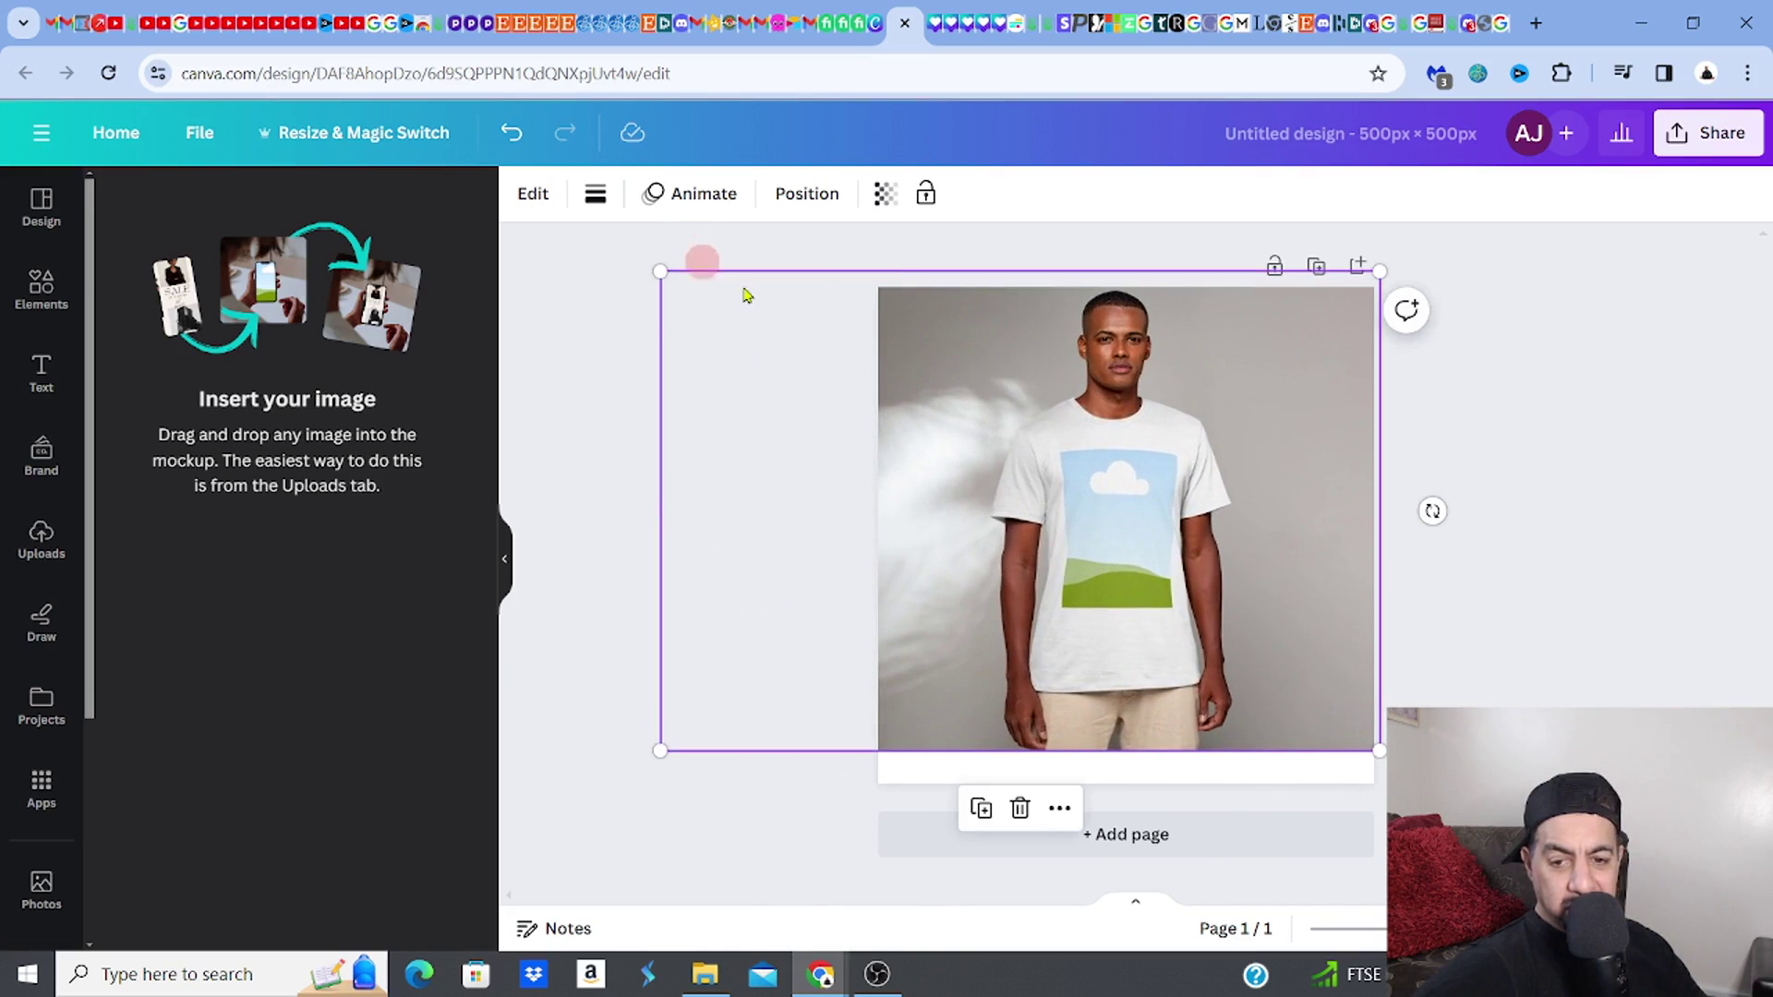
pyautogui.moveTo(1379, 751); pyautogui.dragTo(1430, 784)
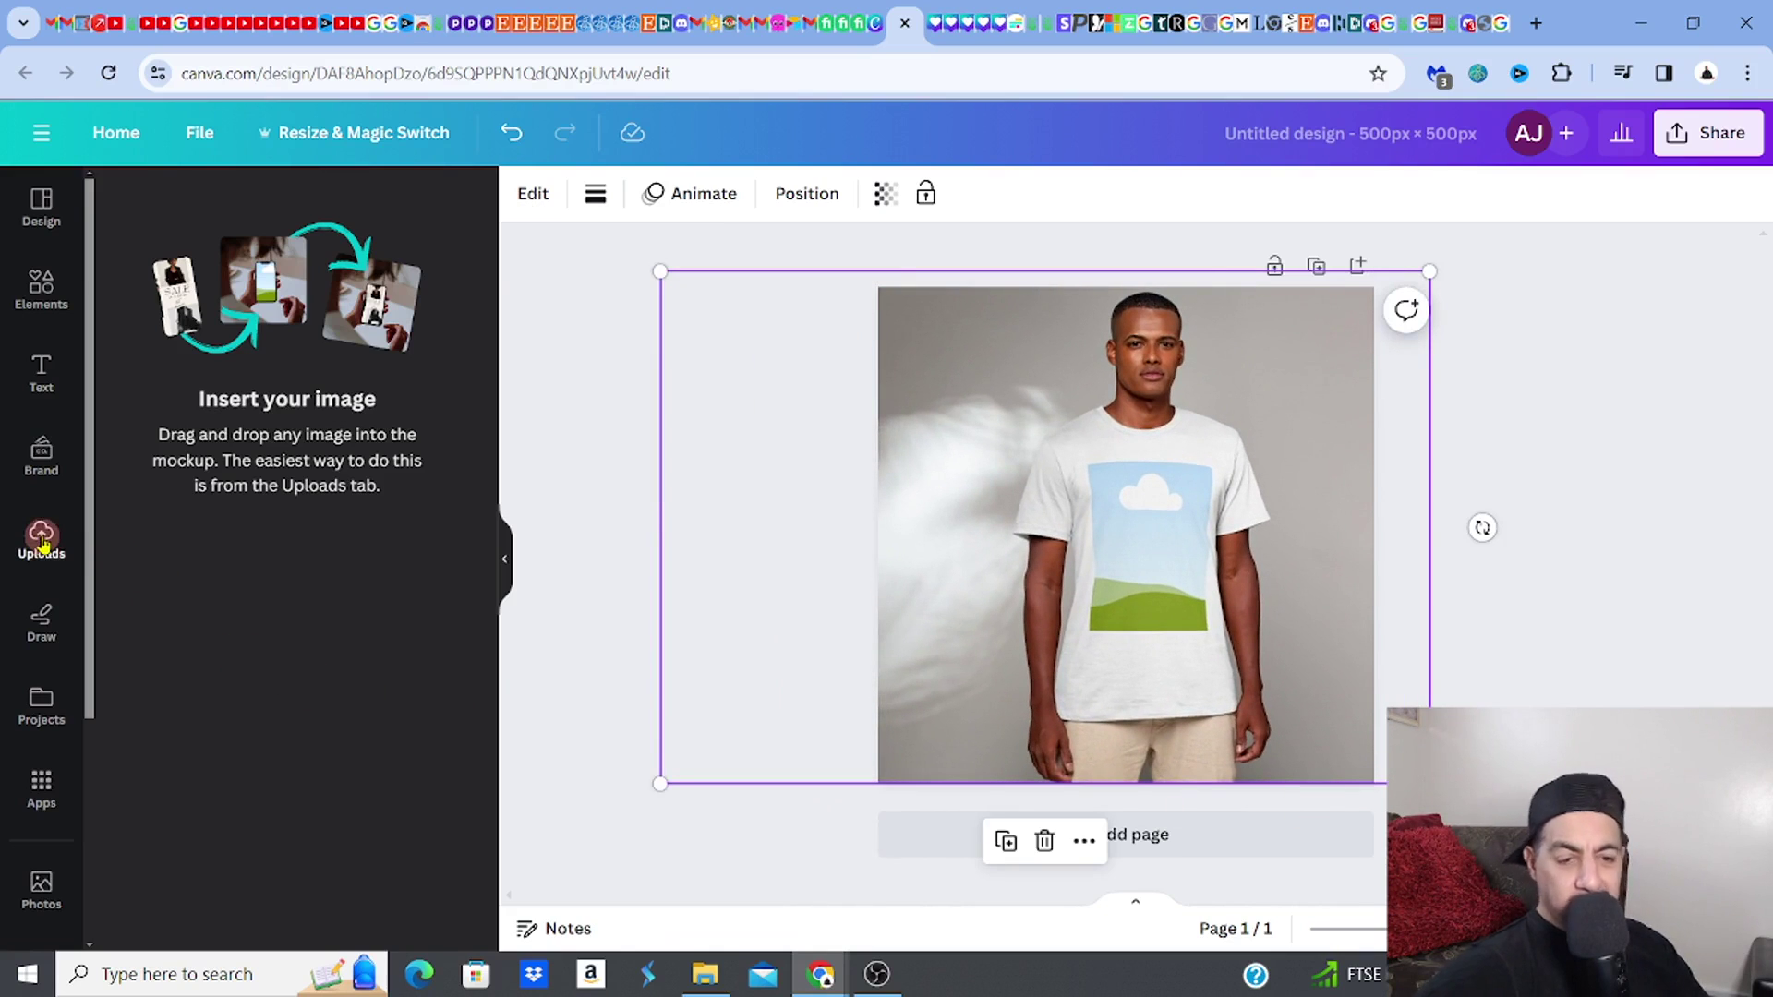
# Place the uploaded watercolour ghost-and-pumpkins image into the design area of the T-shirt mockup
pyautogui.click(42, 540)
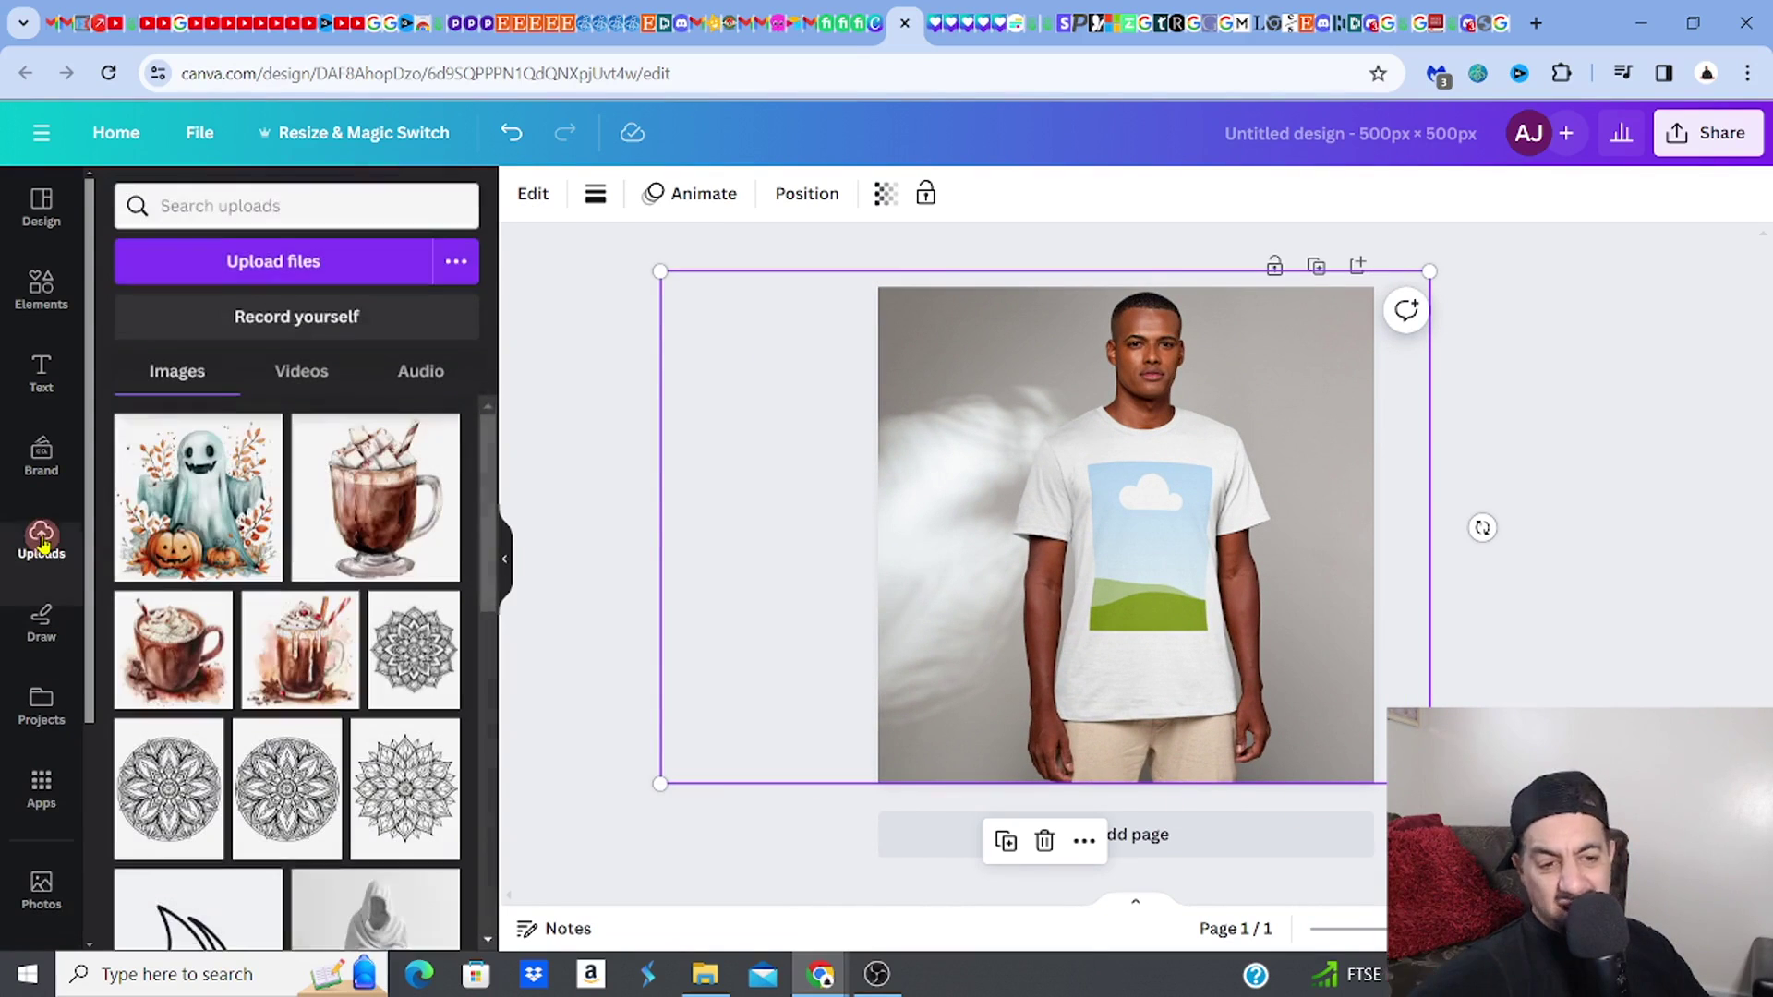
pyautogui.click(187, 498)
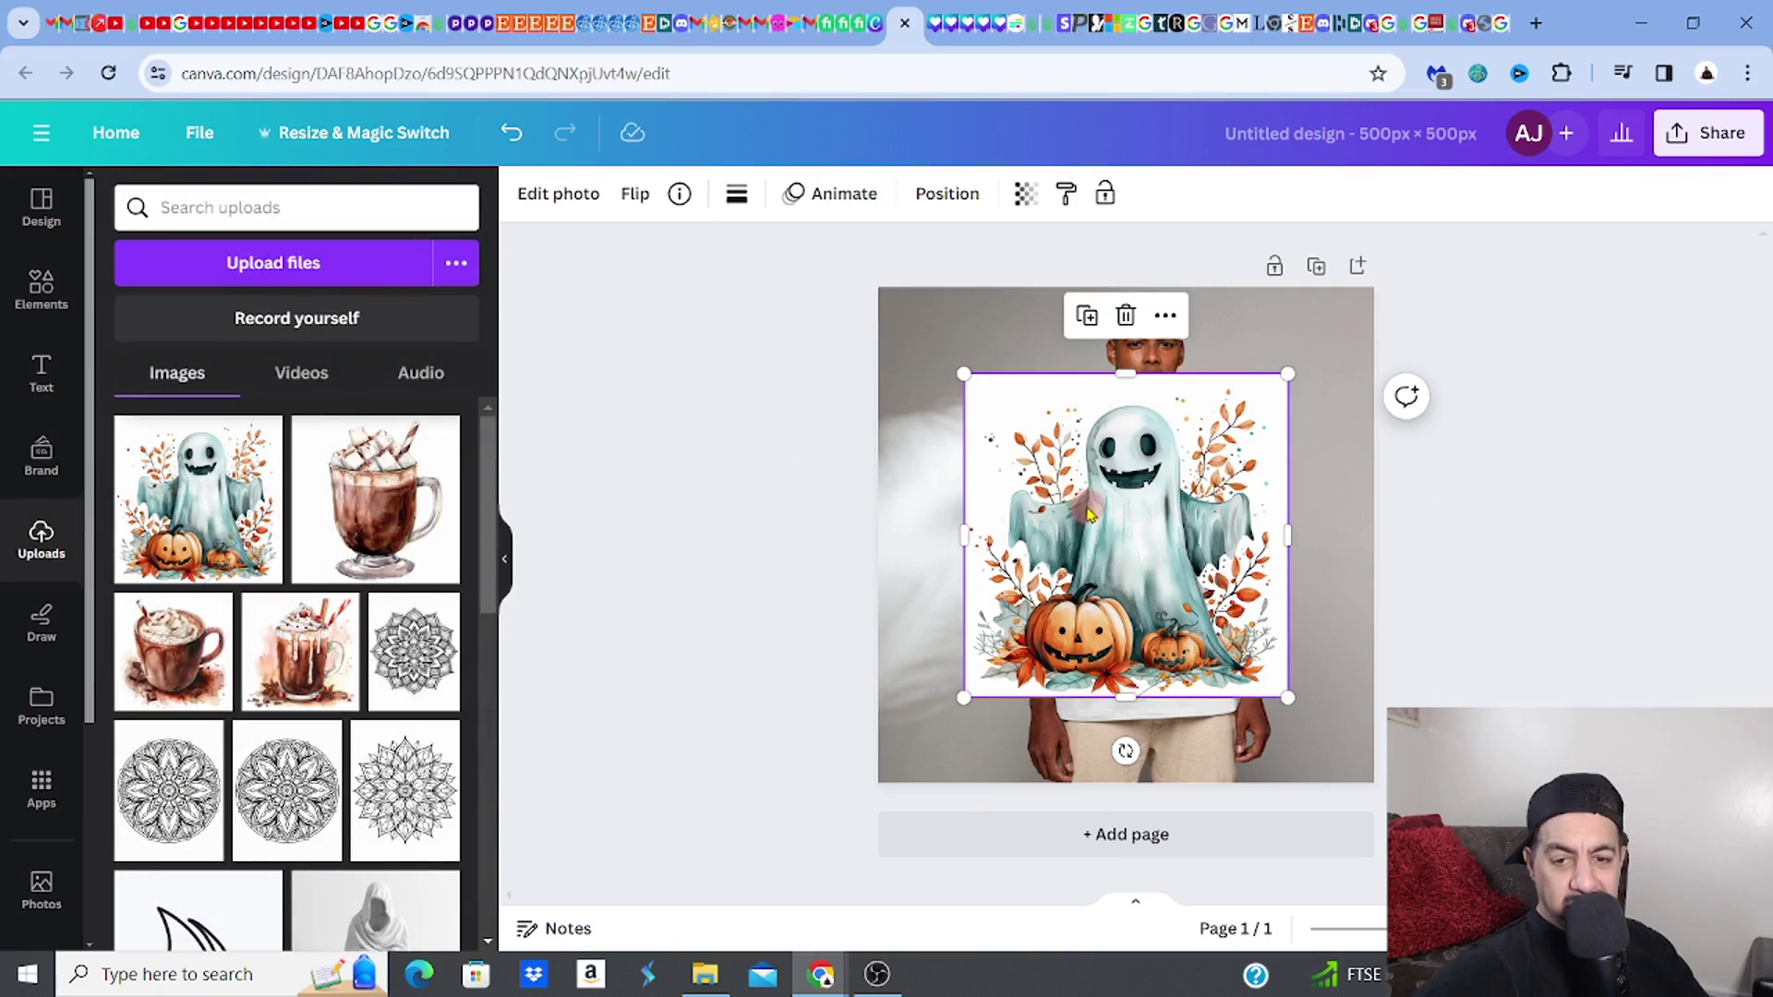
pyautogui.moveTo(1085, 508); pyautogui.dragTo(1119, 454)
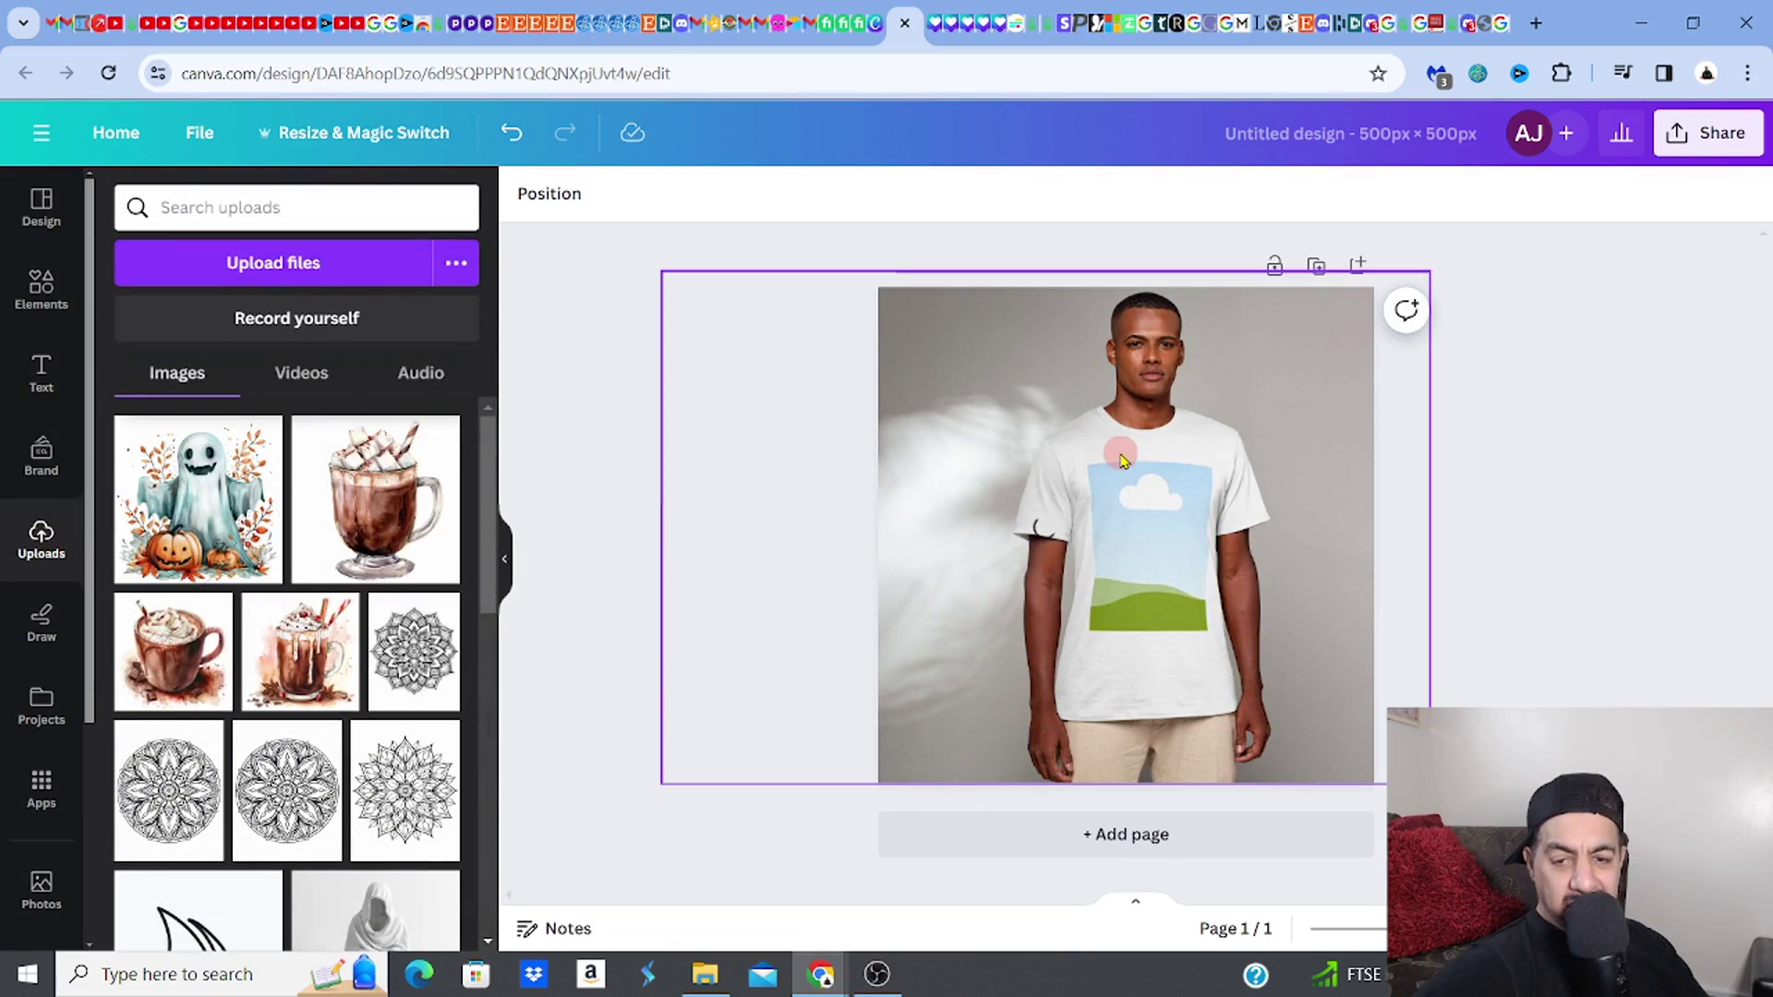
pyautogui.click(1527, 511)
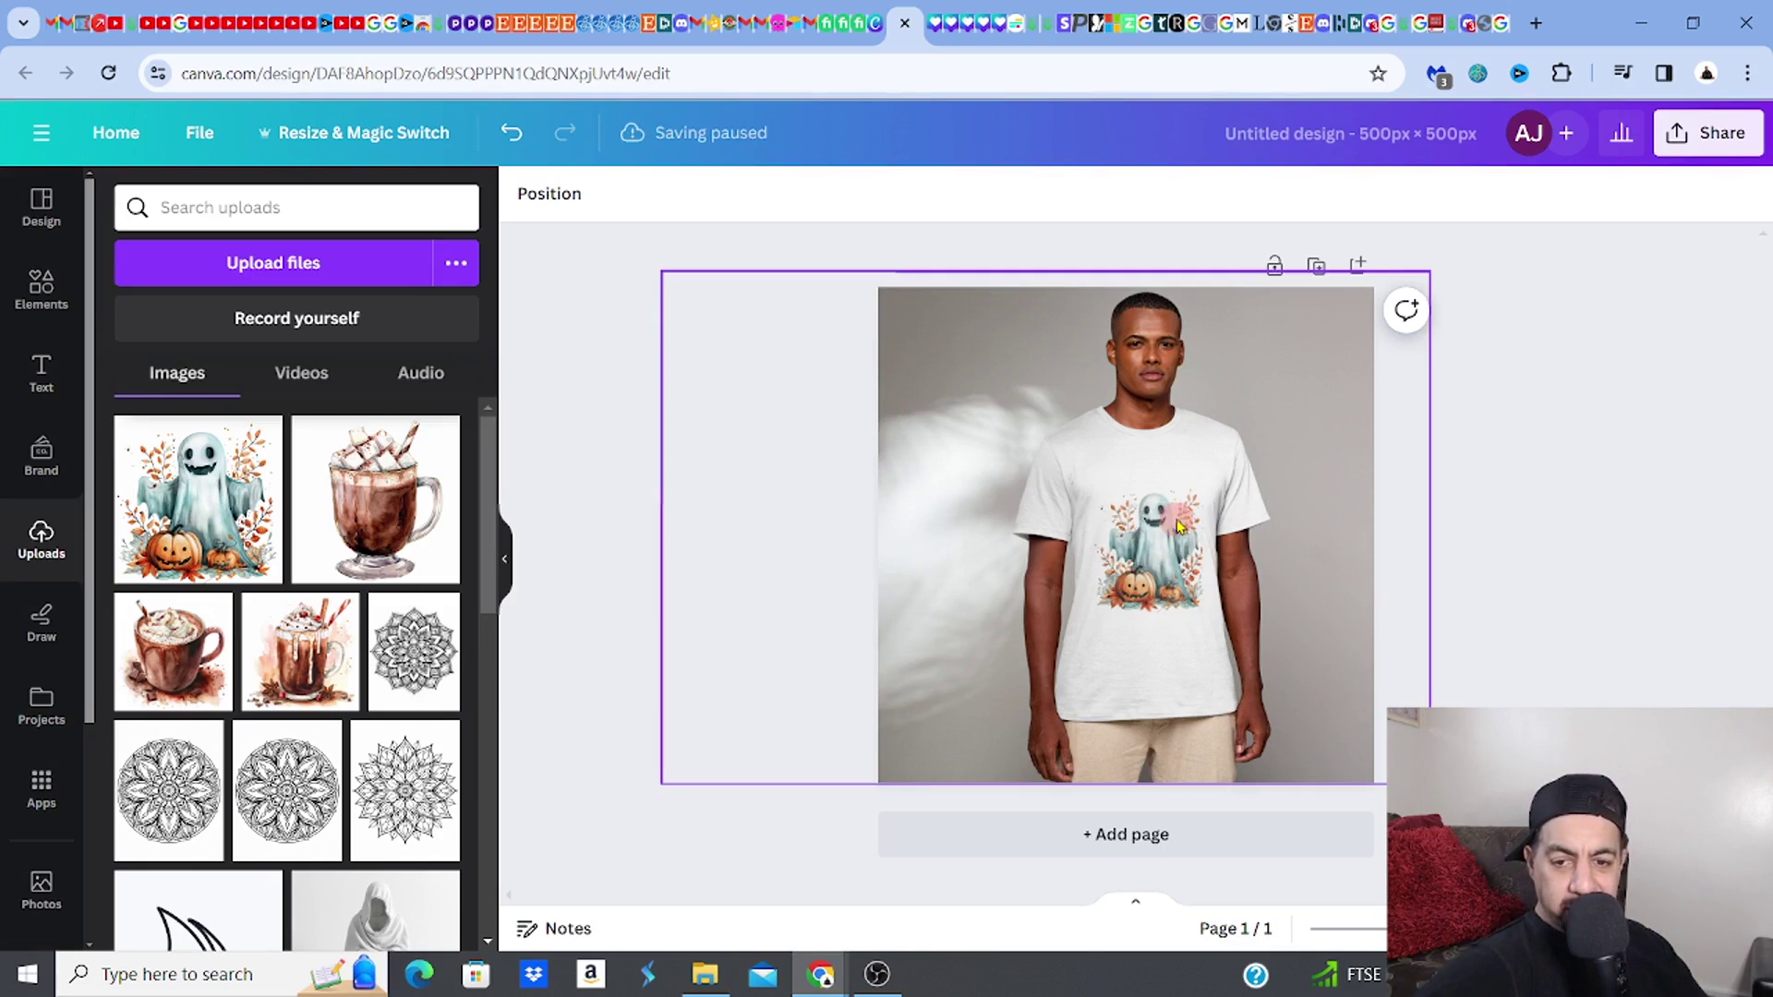
# Enlarge the mockup further and reposition it so the printed T-shirt fills the page, cropping out the man's face
pyautogui.click(973, 444)
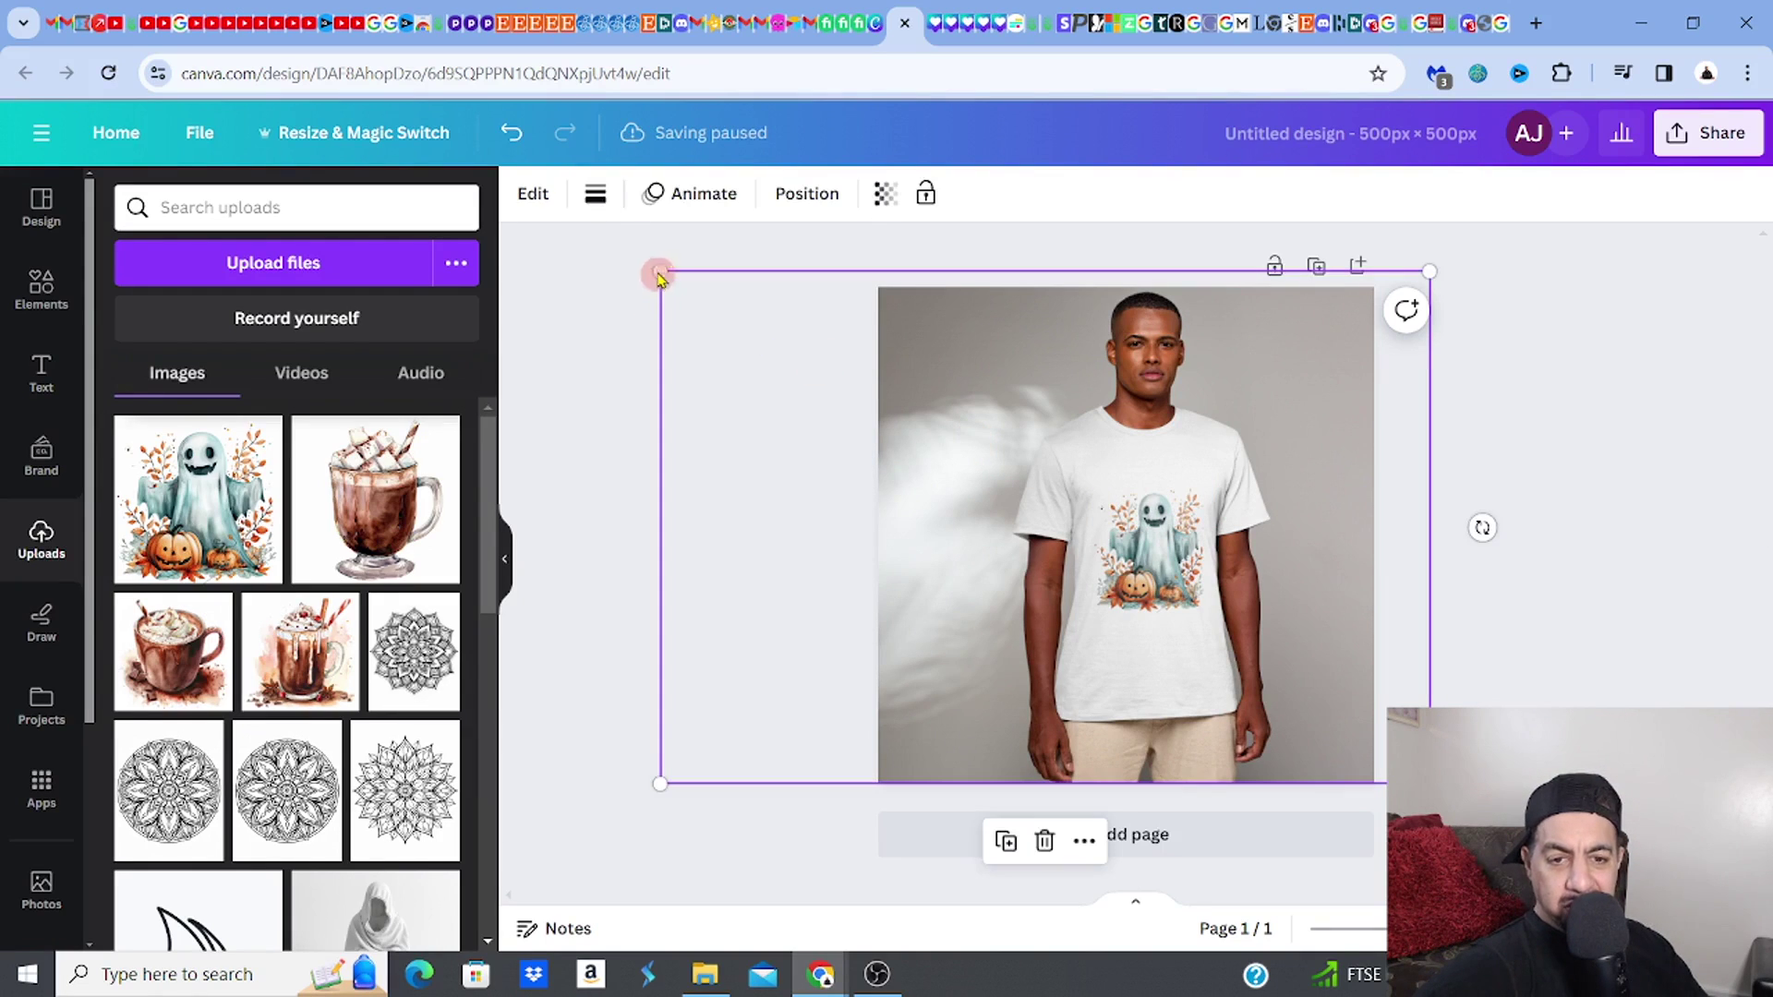
pyautogui.moveTo(658, 275); pyautogui.dragTo(554, 120)
pyautogui.moveTo(1173, 409); pyautogui.dragTo(1241, 424)
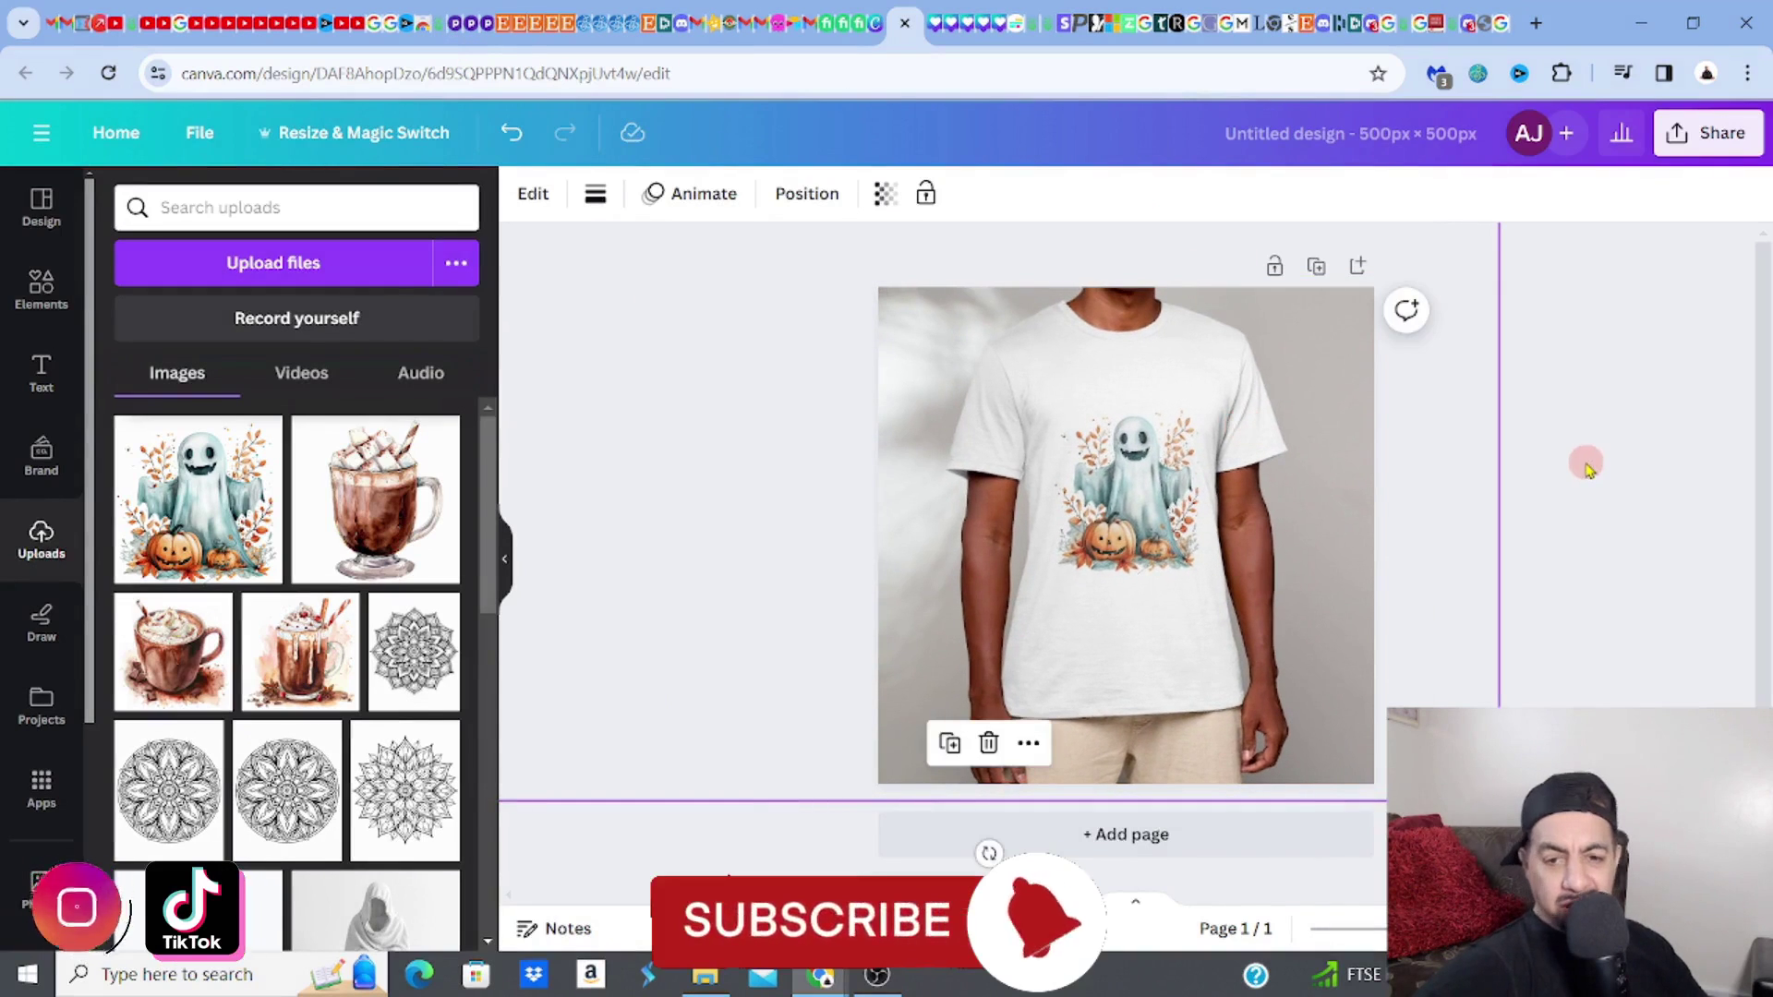
pyautogui.click(1586, 466)
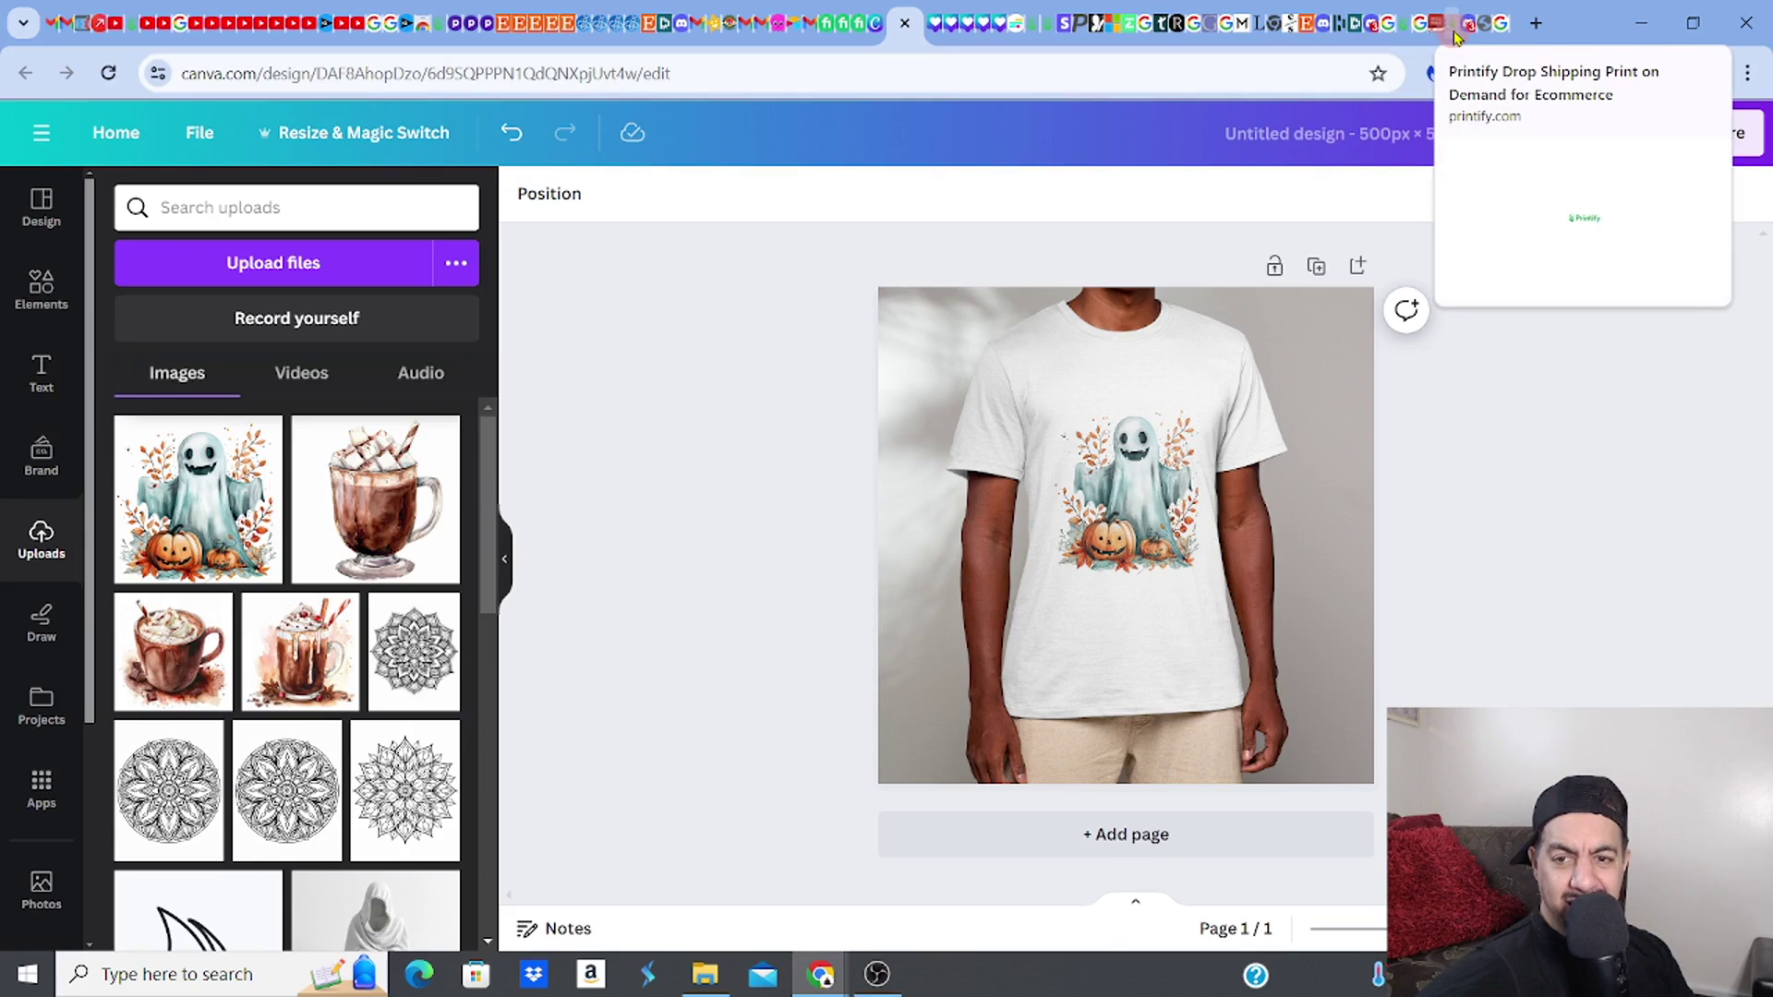
# Switch to Printify and open the T-shirts category from the catalog home page
pyautogui.click(1405, 30)
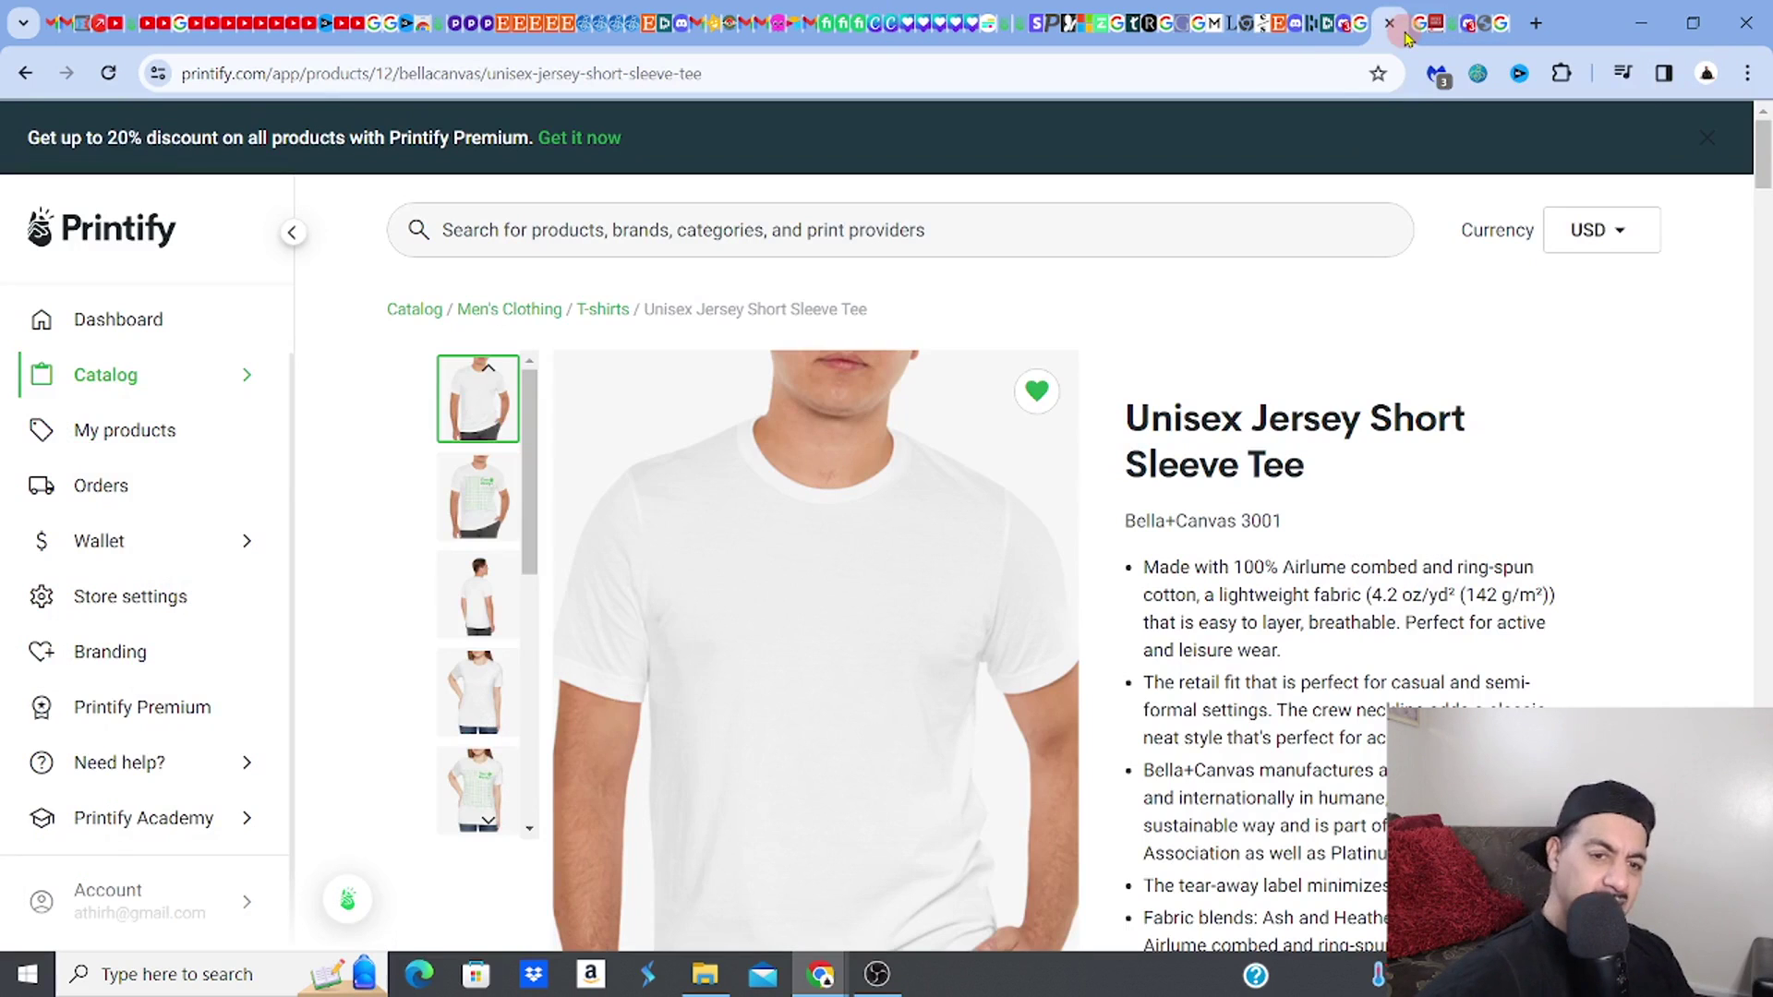
pyautogui.click(156, 230)
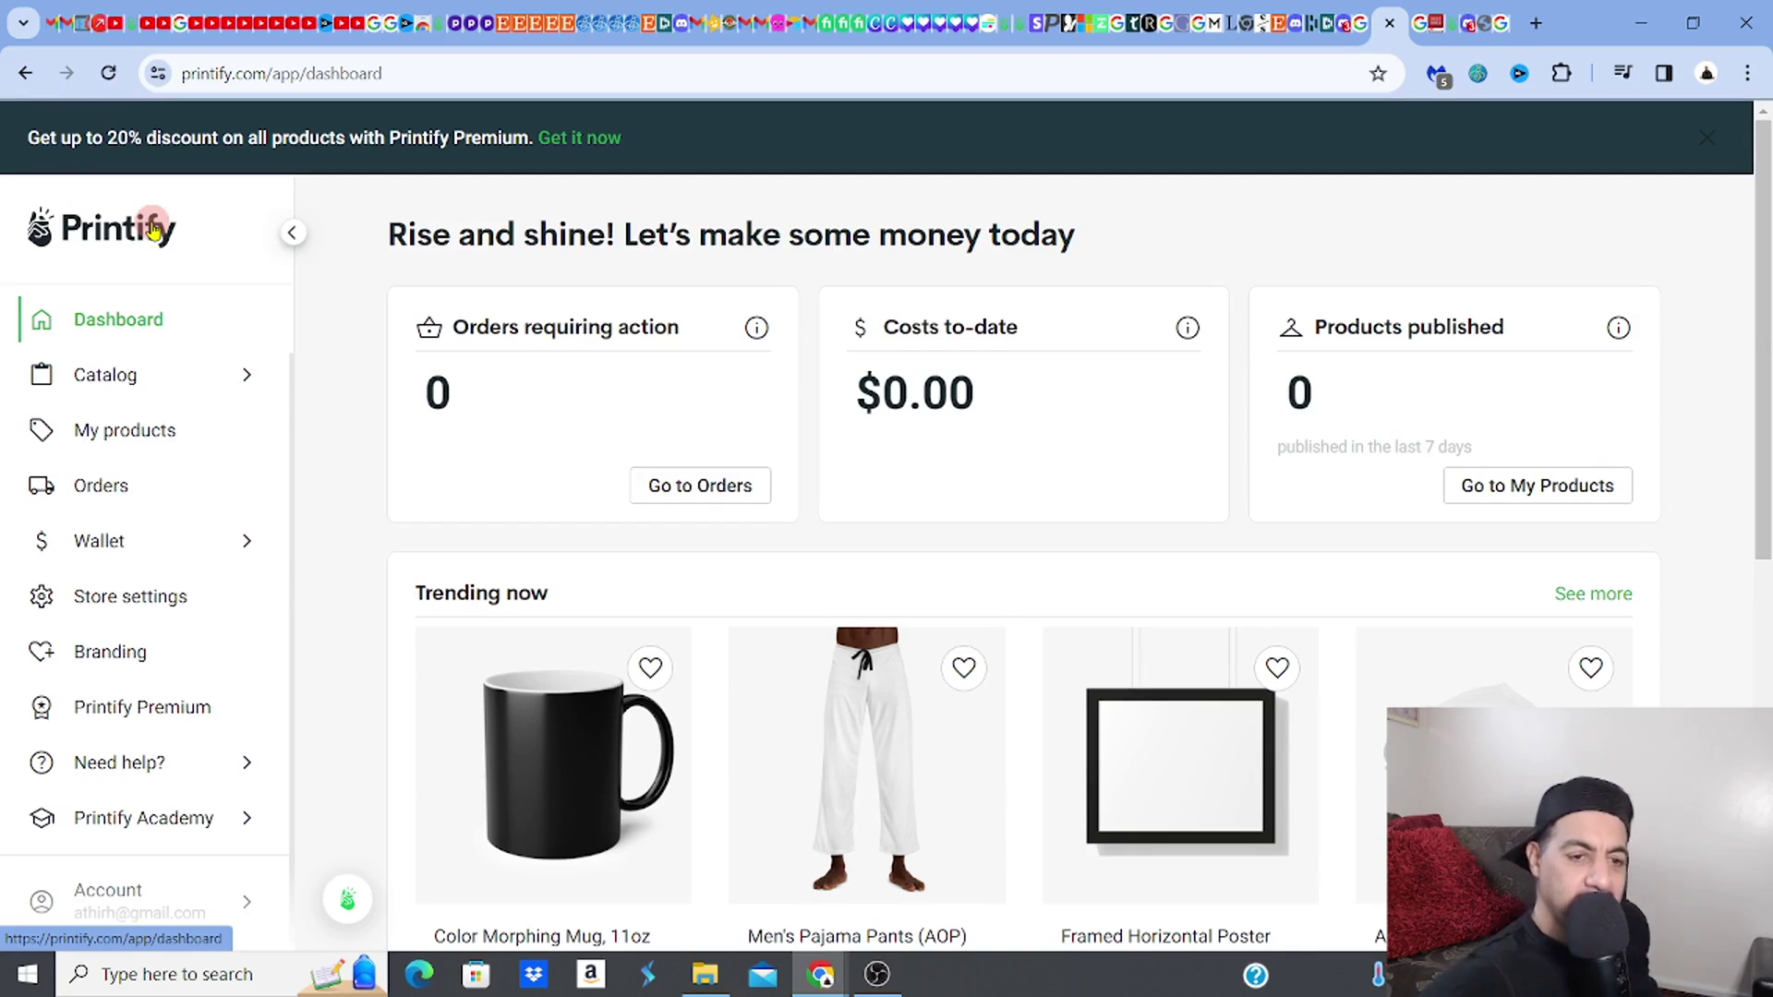
pyautogui.click(132, 376)
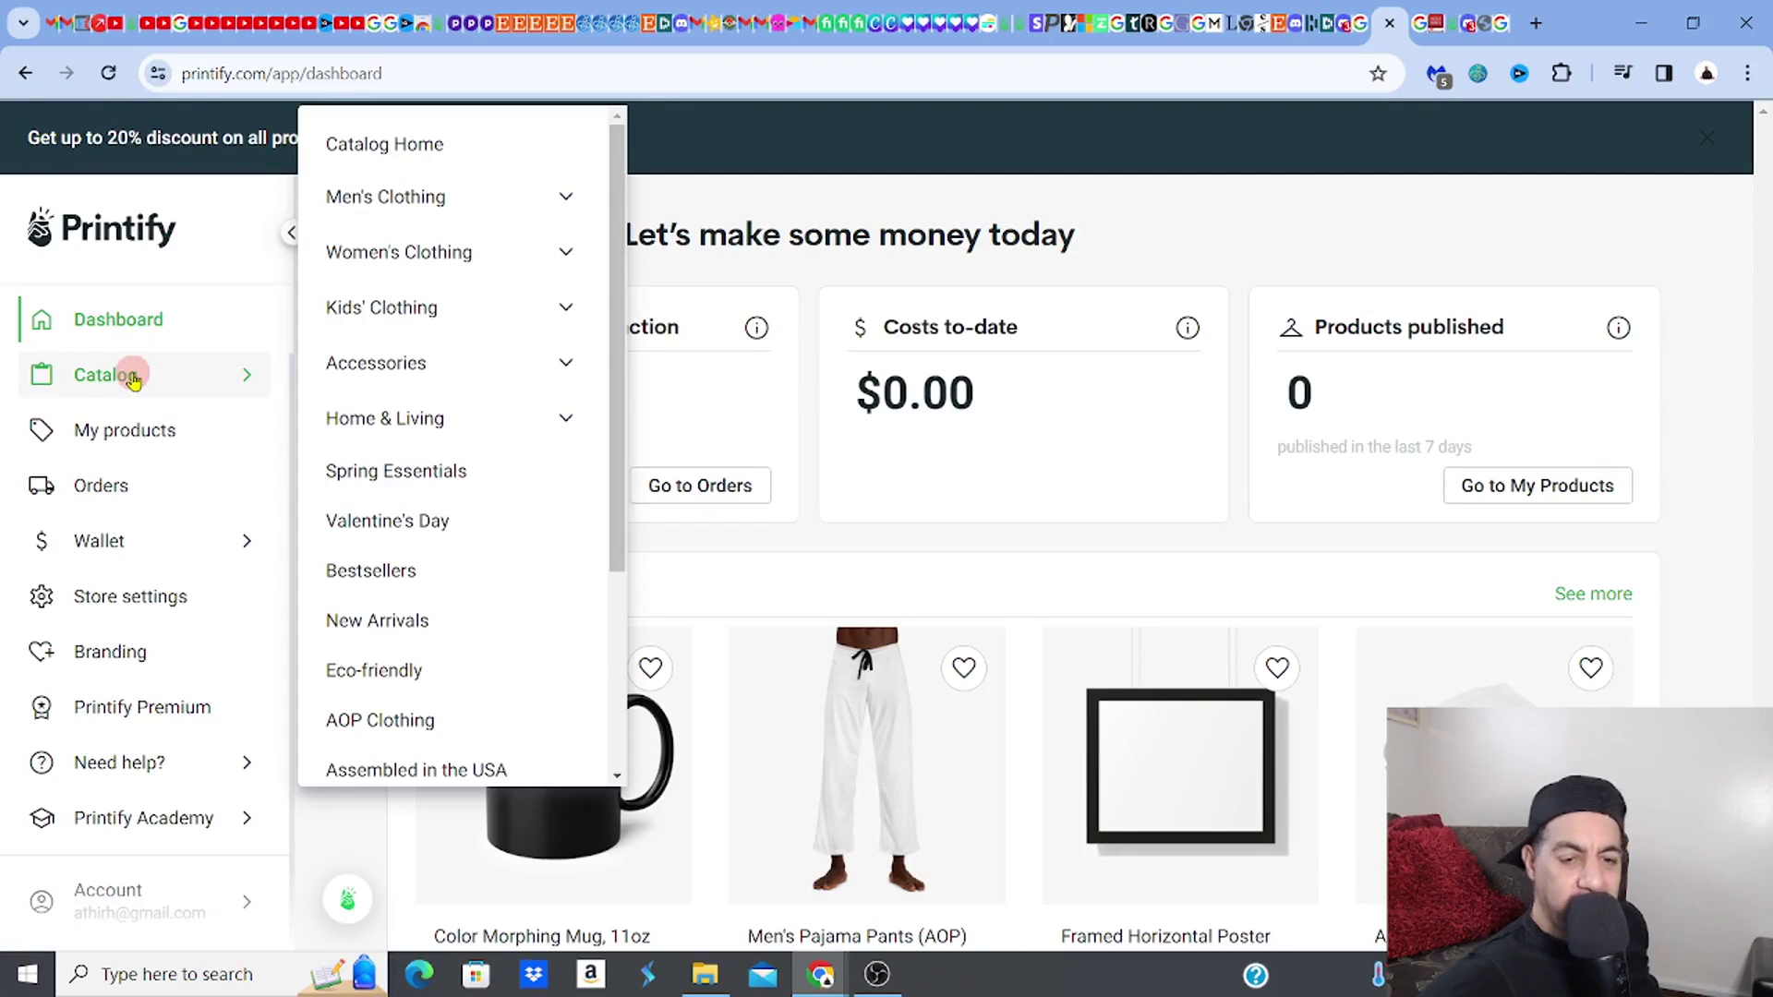
pyautogui.click(359, 150)
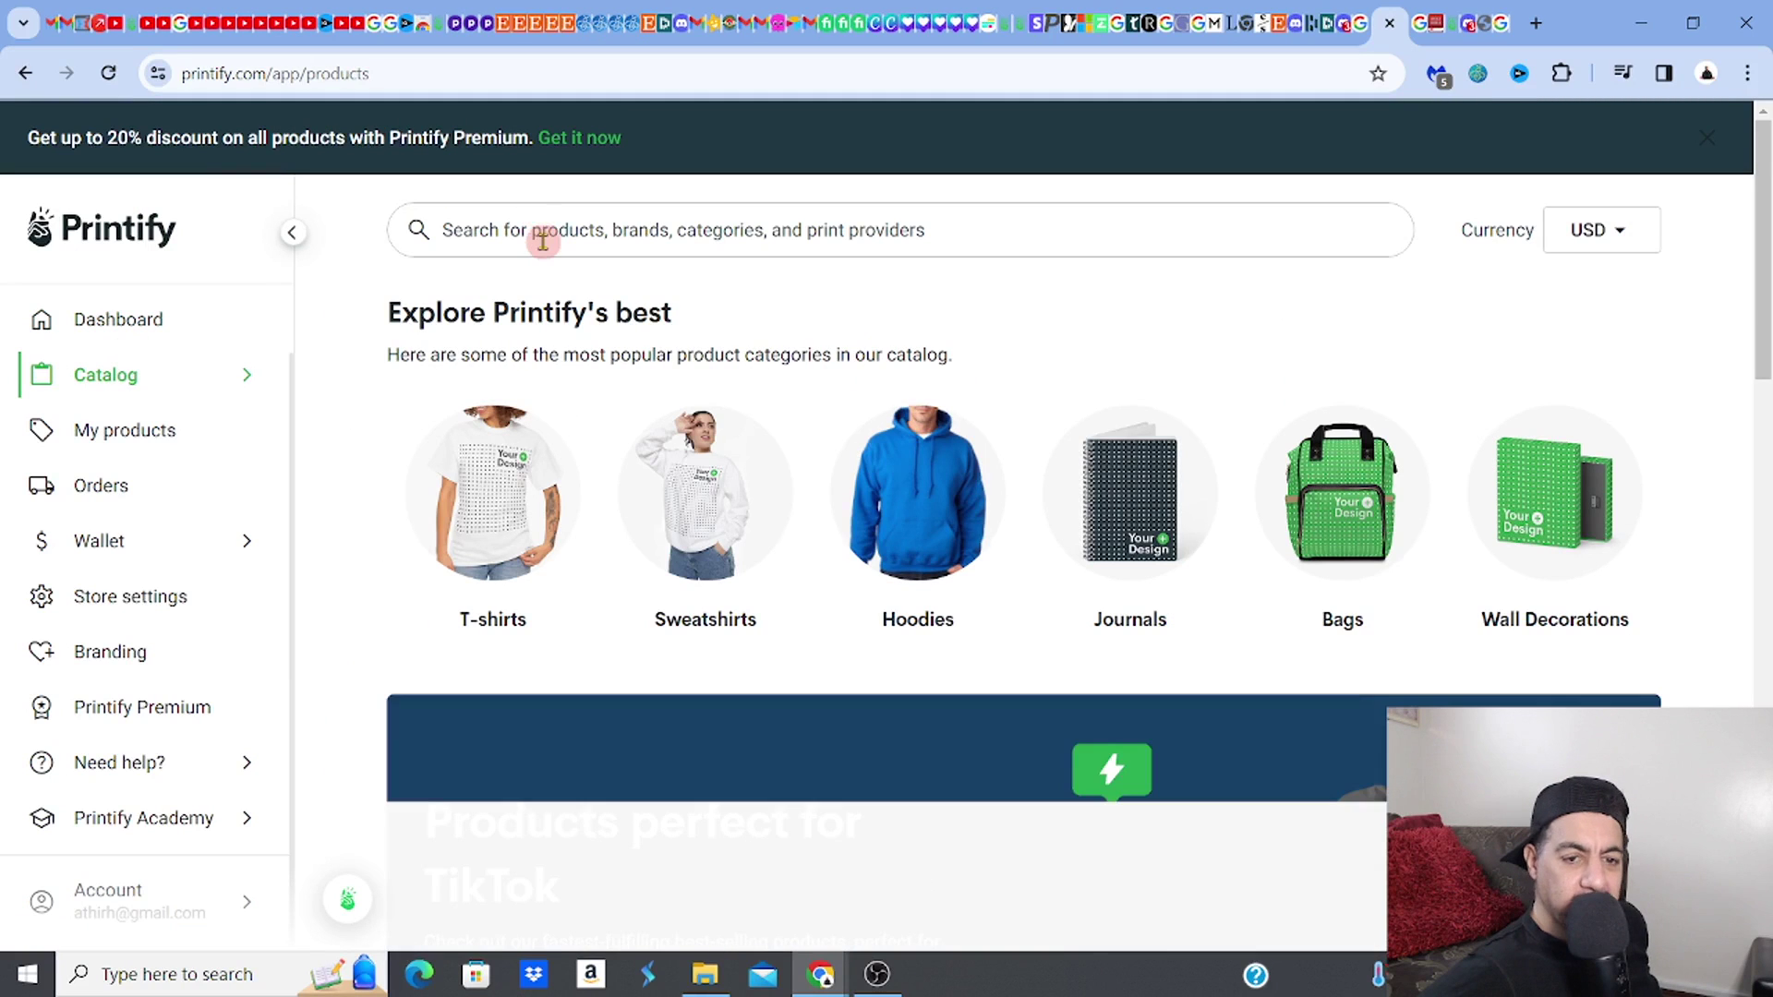
pyautogui.click(505, 471)
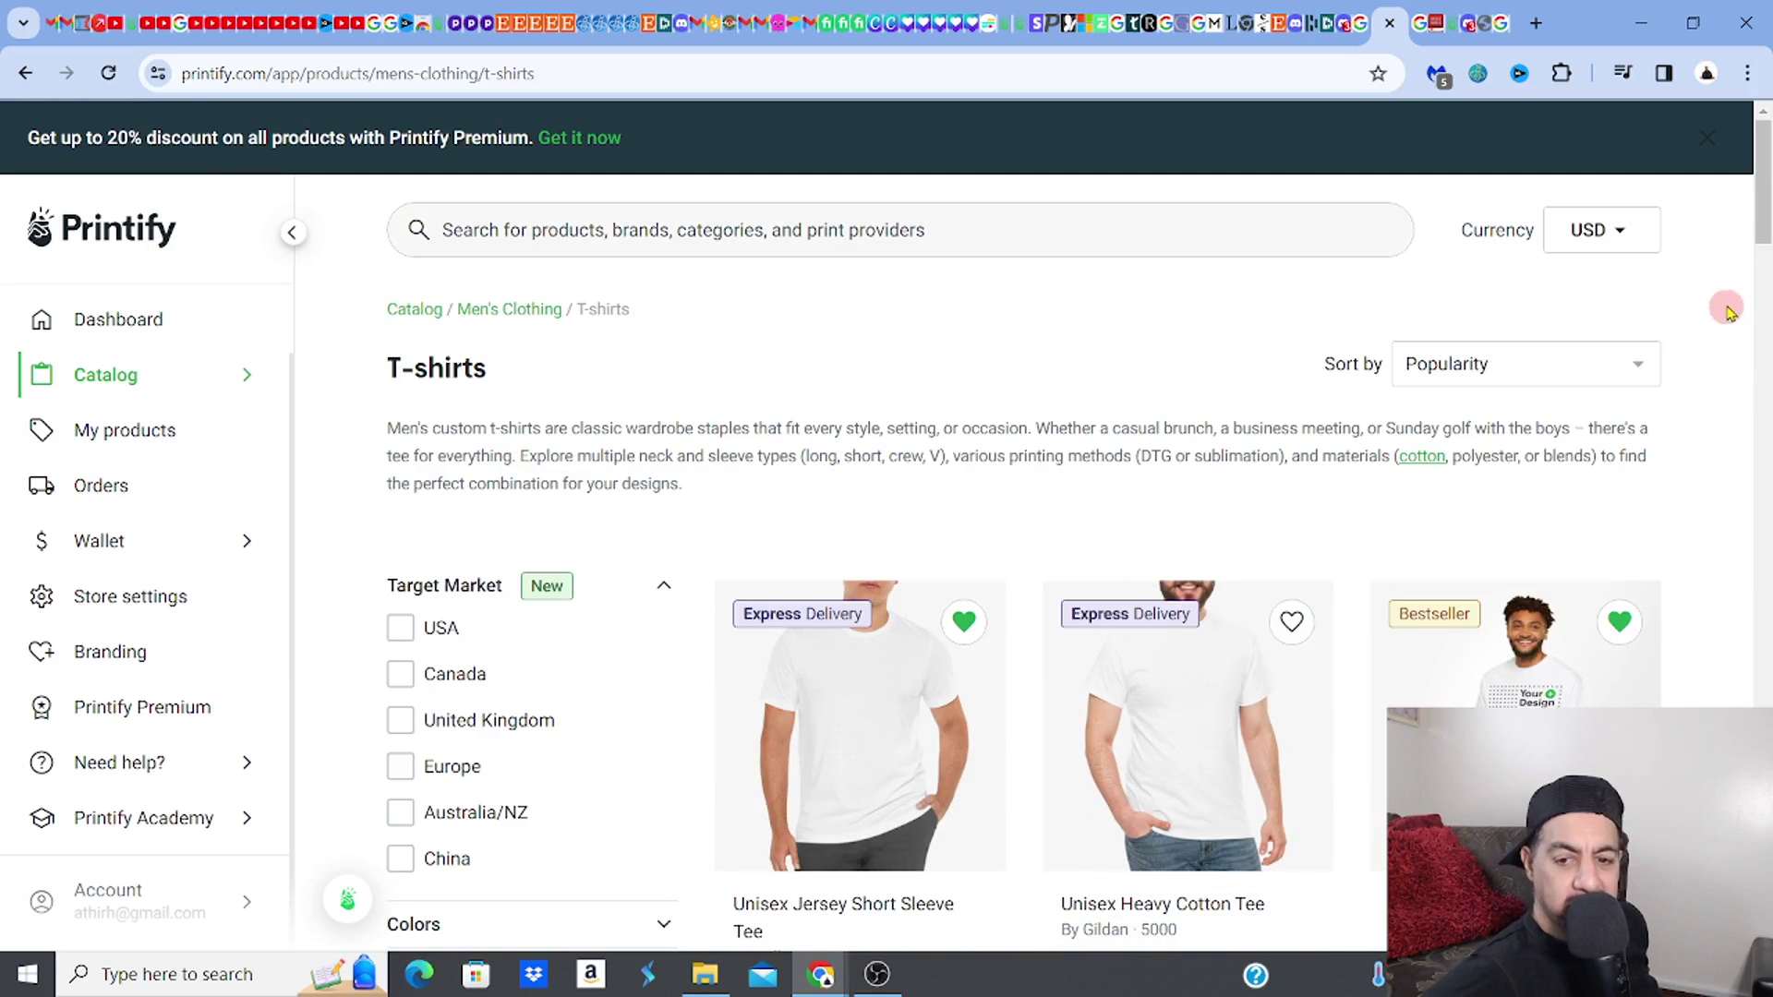
# Open the Gildan 5000 Unisex Heavy Cotton Tee product page from the T-shirts list
pyautogui.scroll(-5, 1280, 633)
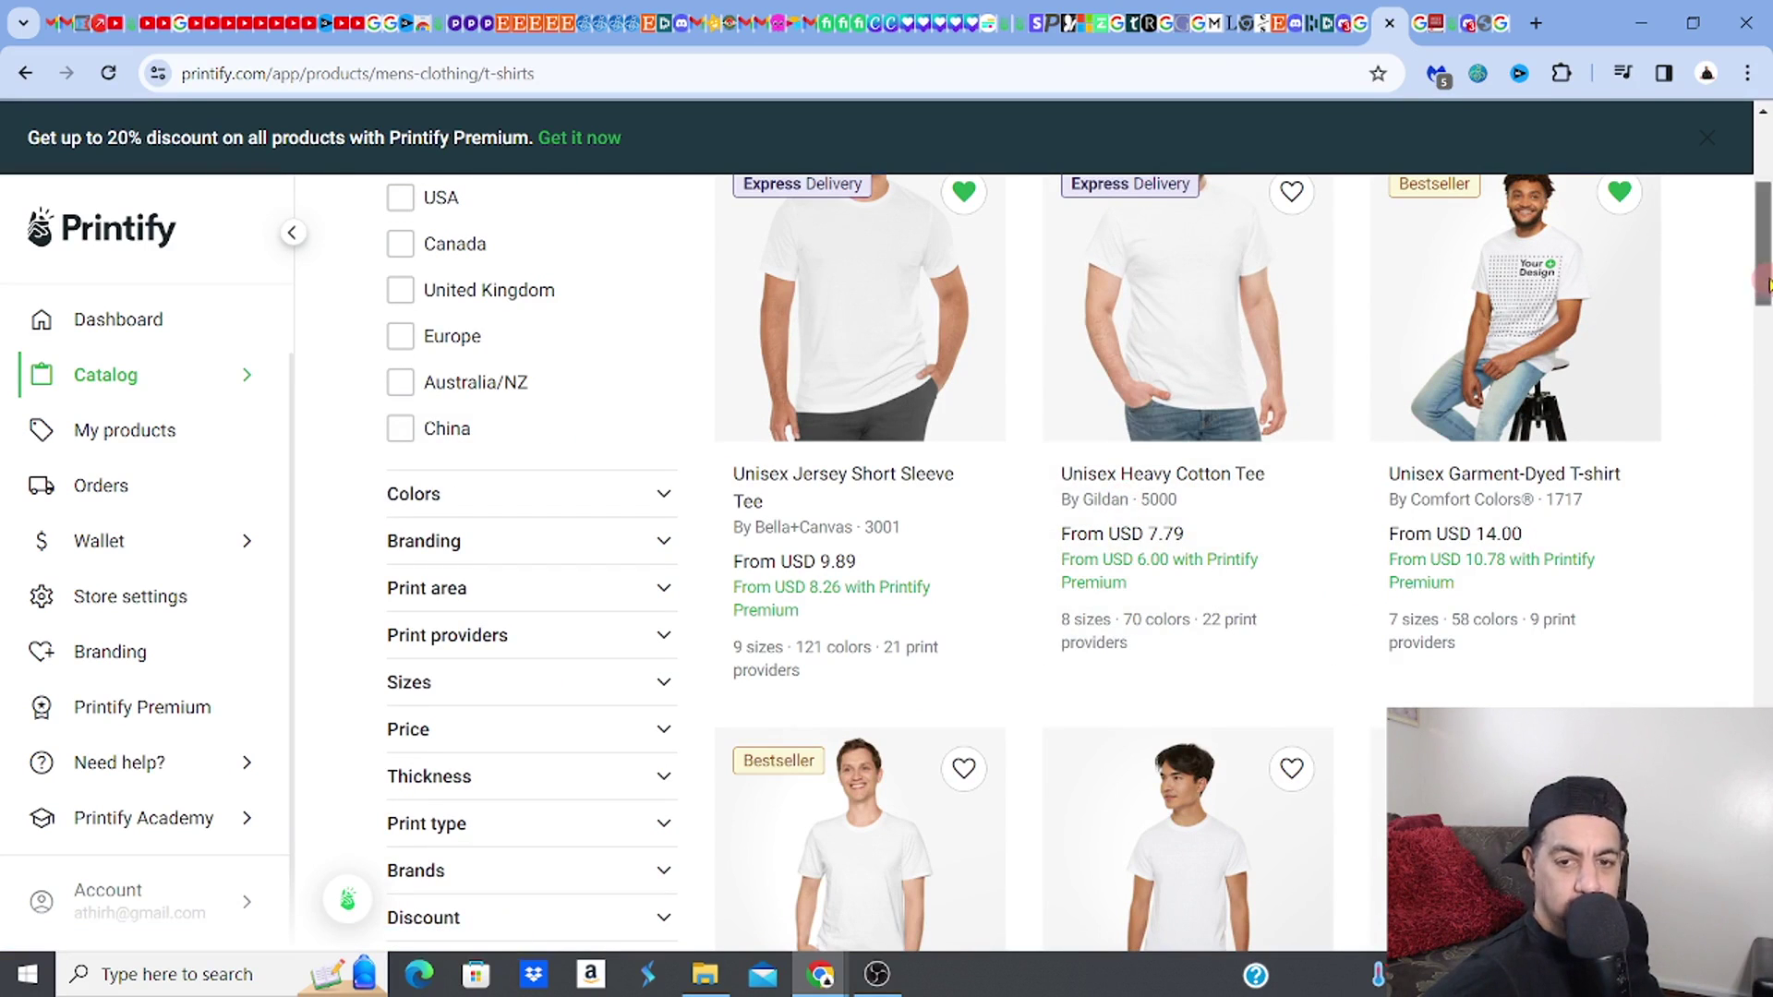
pyautogui.moveTo(1766, 282); pyautogui.dragTo(1766, 263)
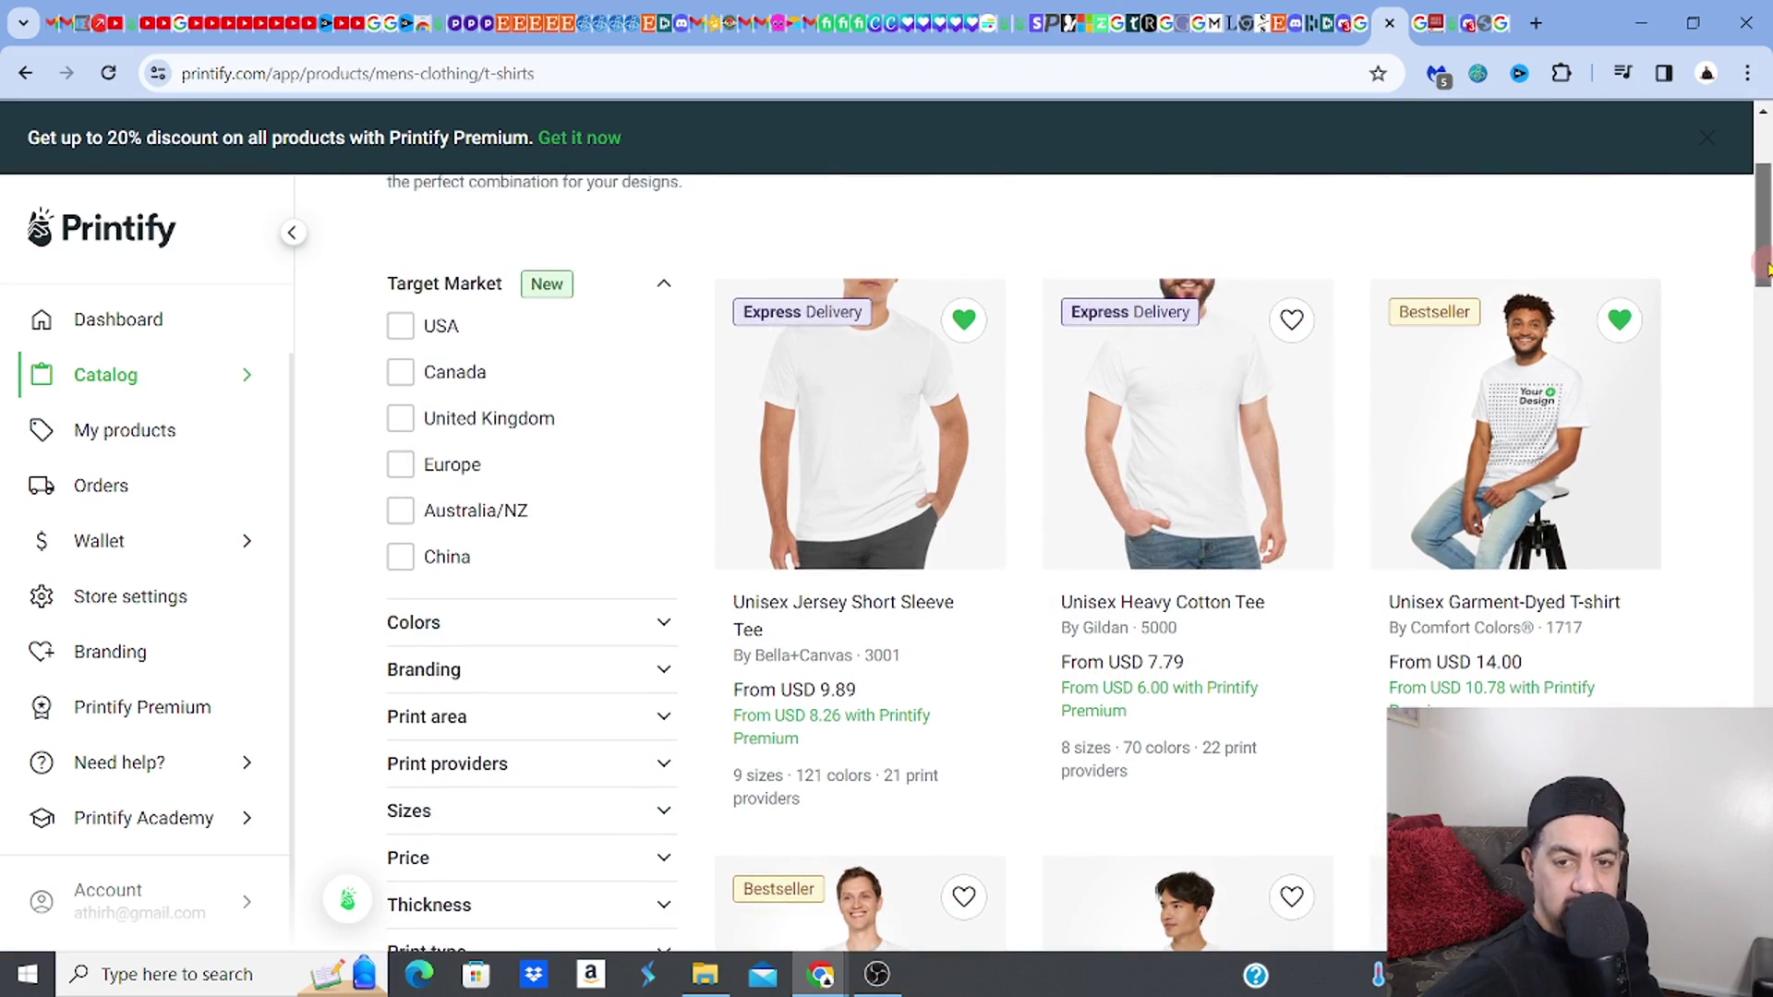
pyautogui.click(1220, 467)
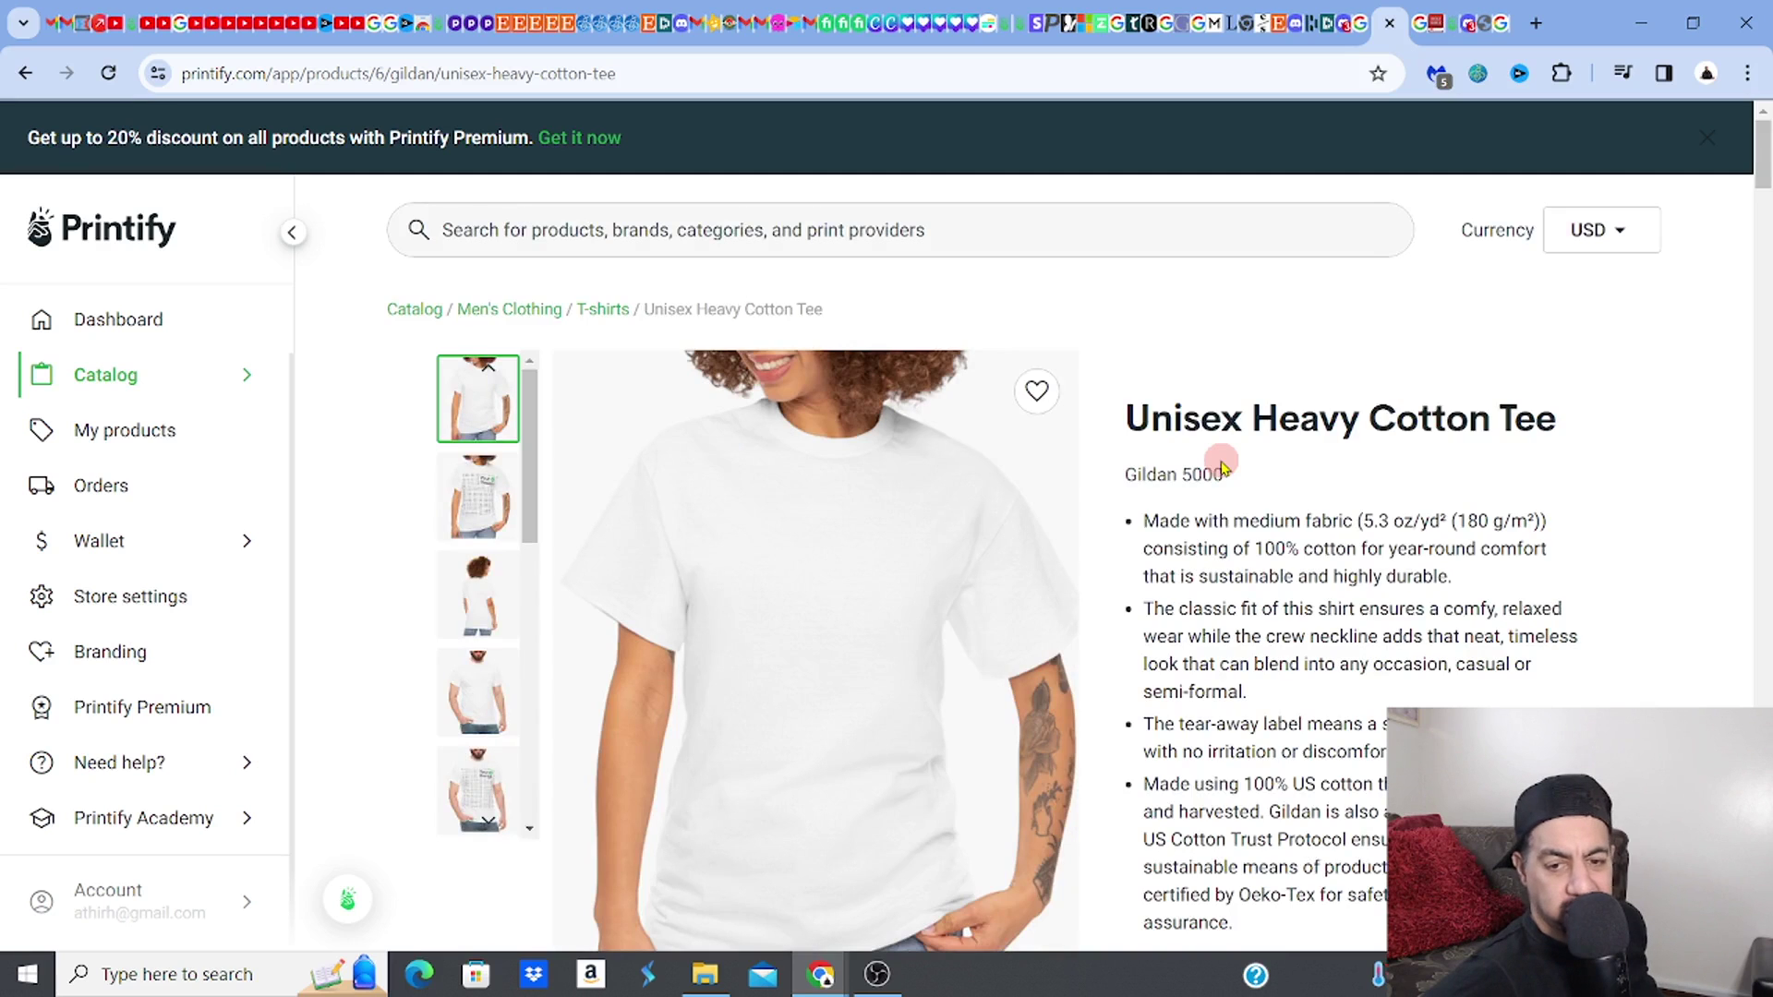
# Review the tee's description and available print providers, and start designing it with Duplium
pyautogui.moveTo(1762, 176); pyautogui.dragTo(1764, 191)
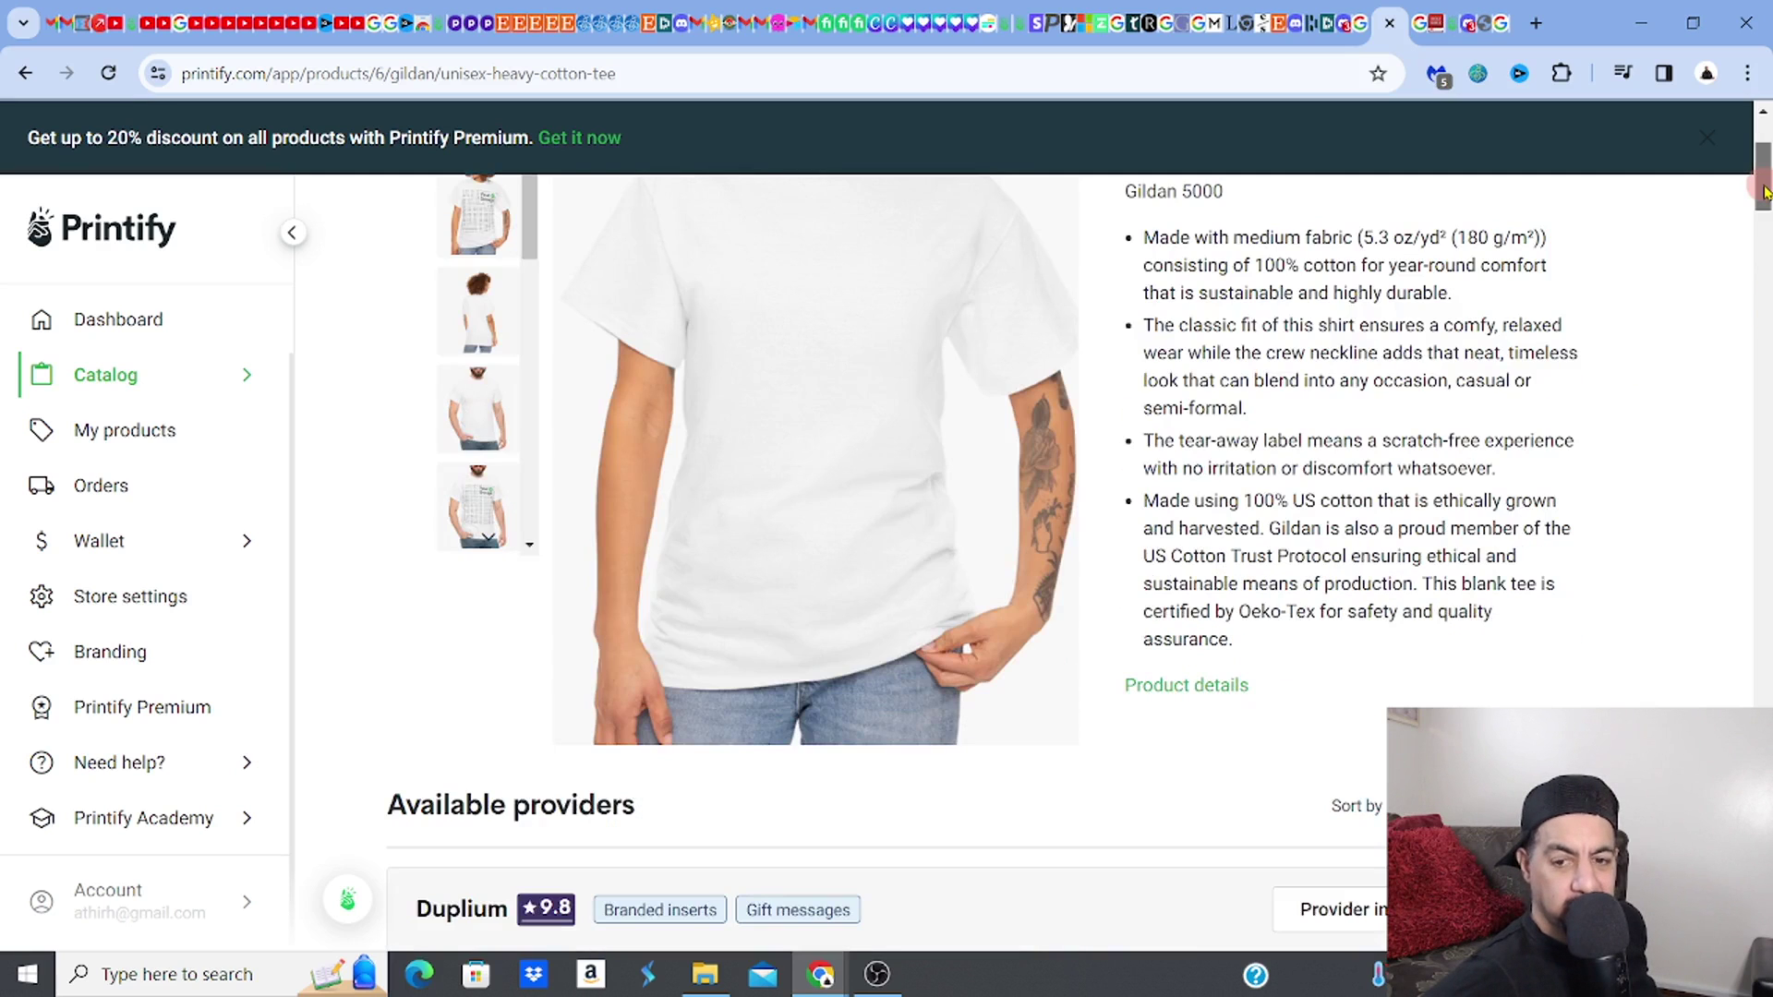
pyautogui.scroll(3, 1764, 191)
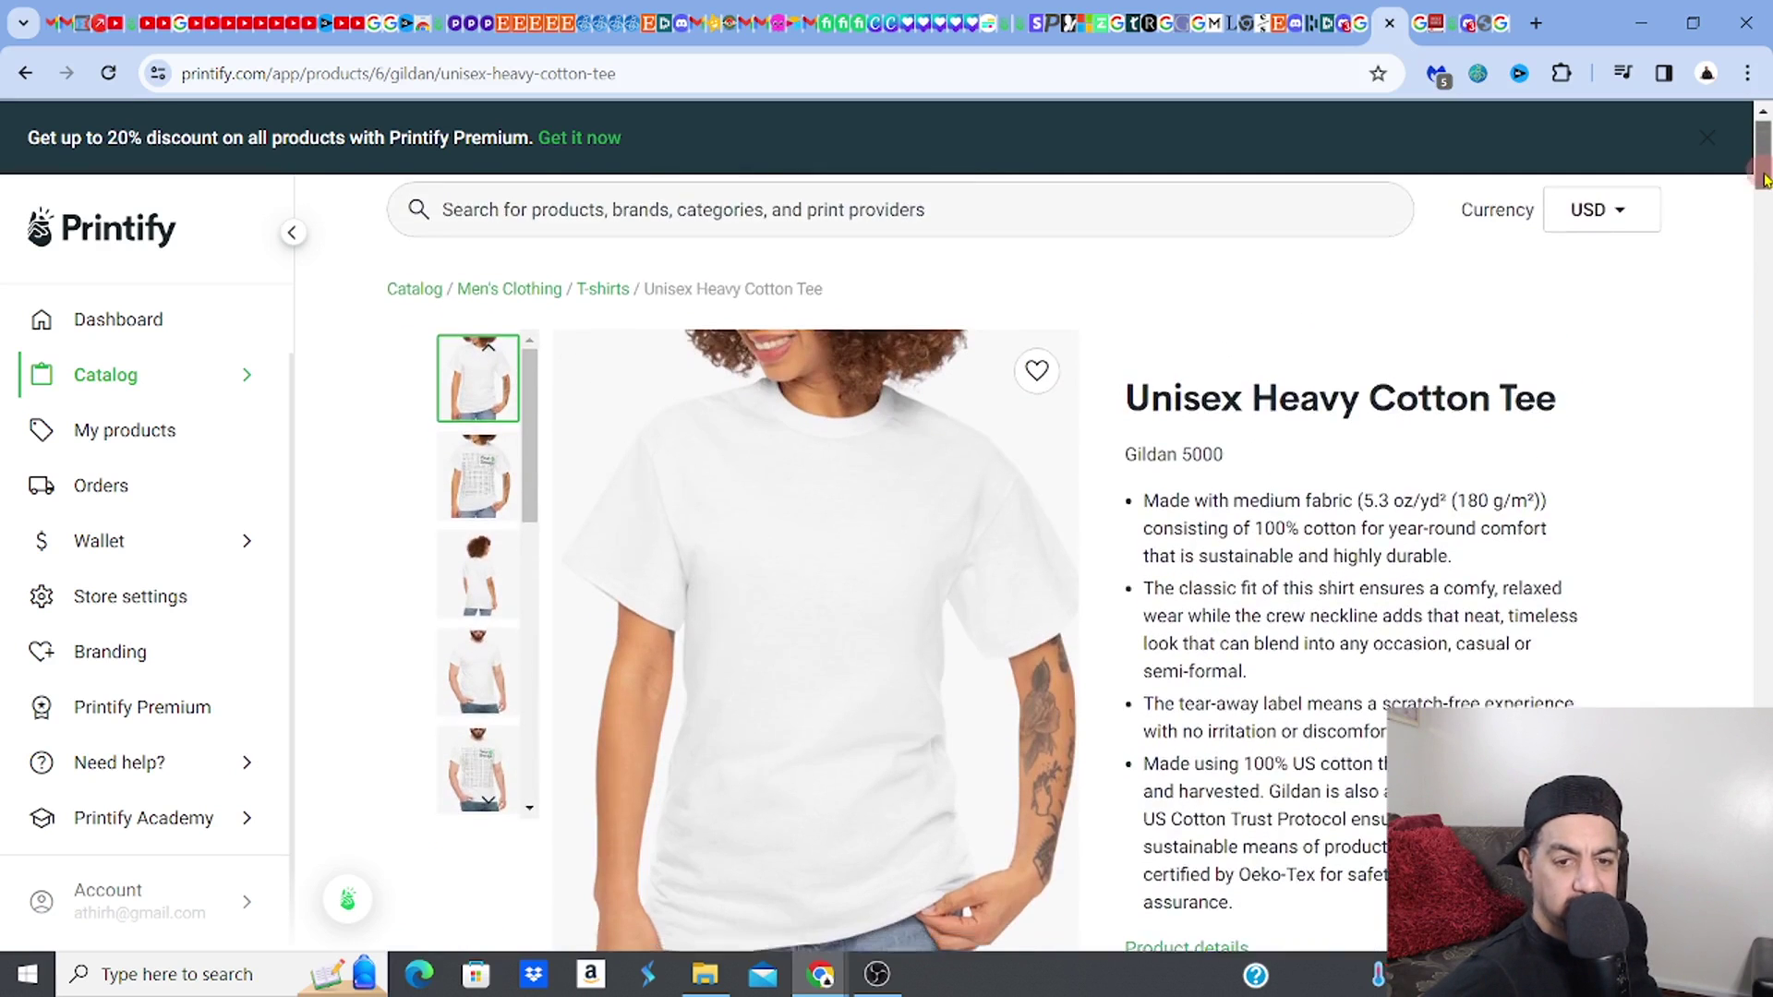
pyautogui.scroll(-2, 1764, 191)
pyautogui.moveTo(1764, 191); pyautogui.dragTo(1765, 233)
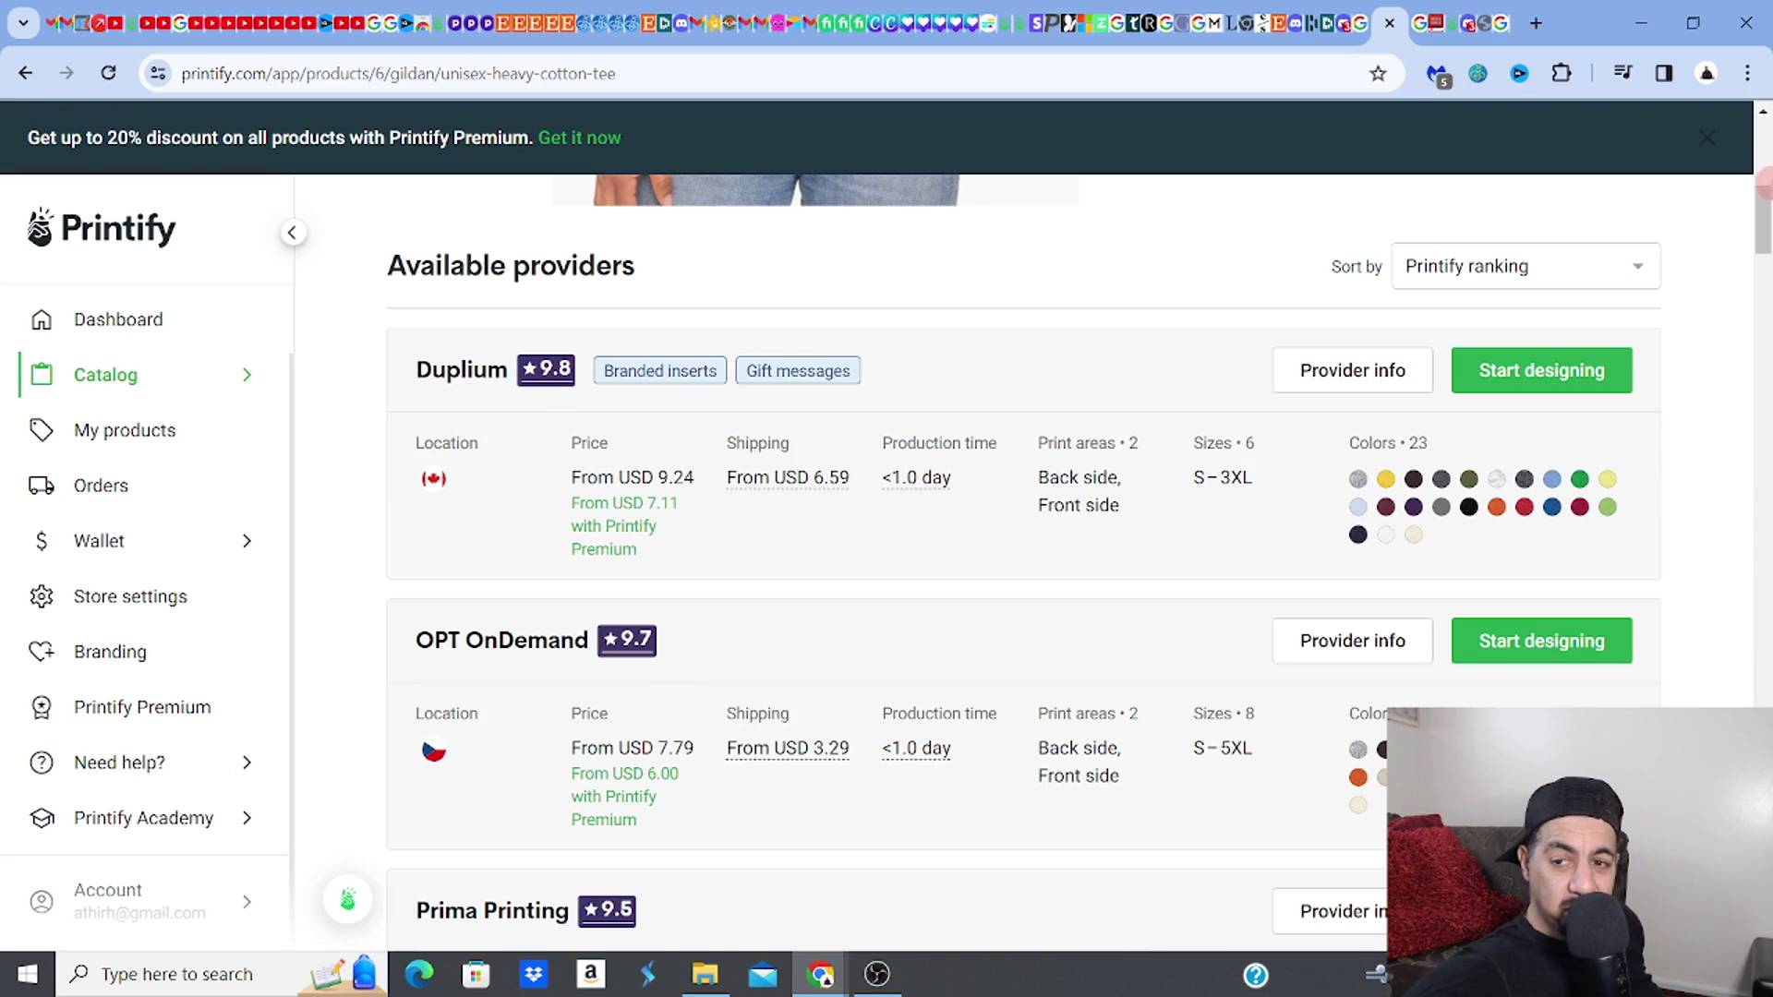
pyautogui.scroll(-3, 669, 697)
pyautogui.scroll(-4, 1603, 393)
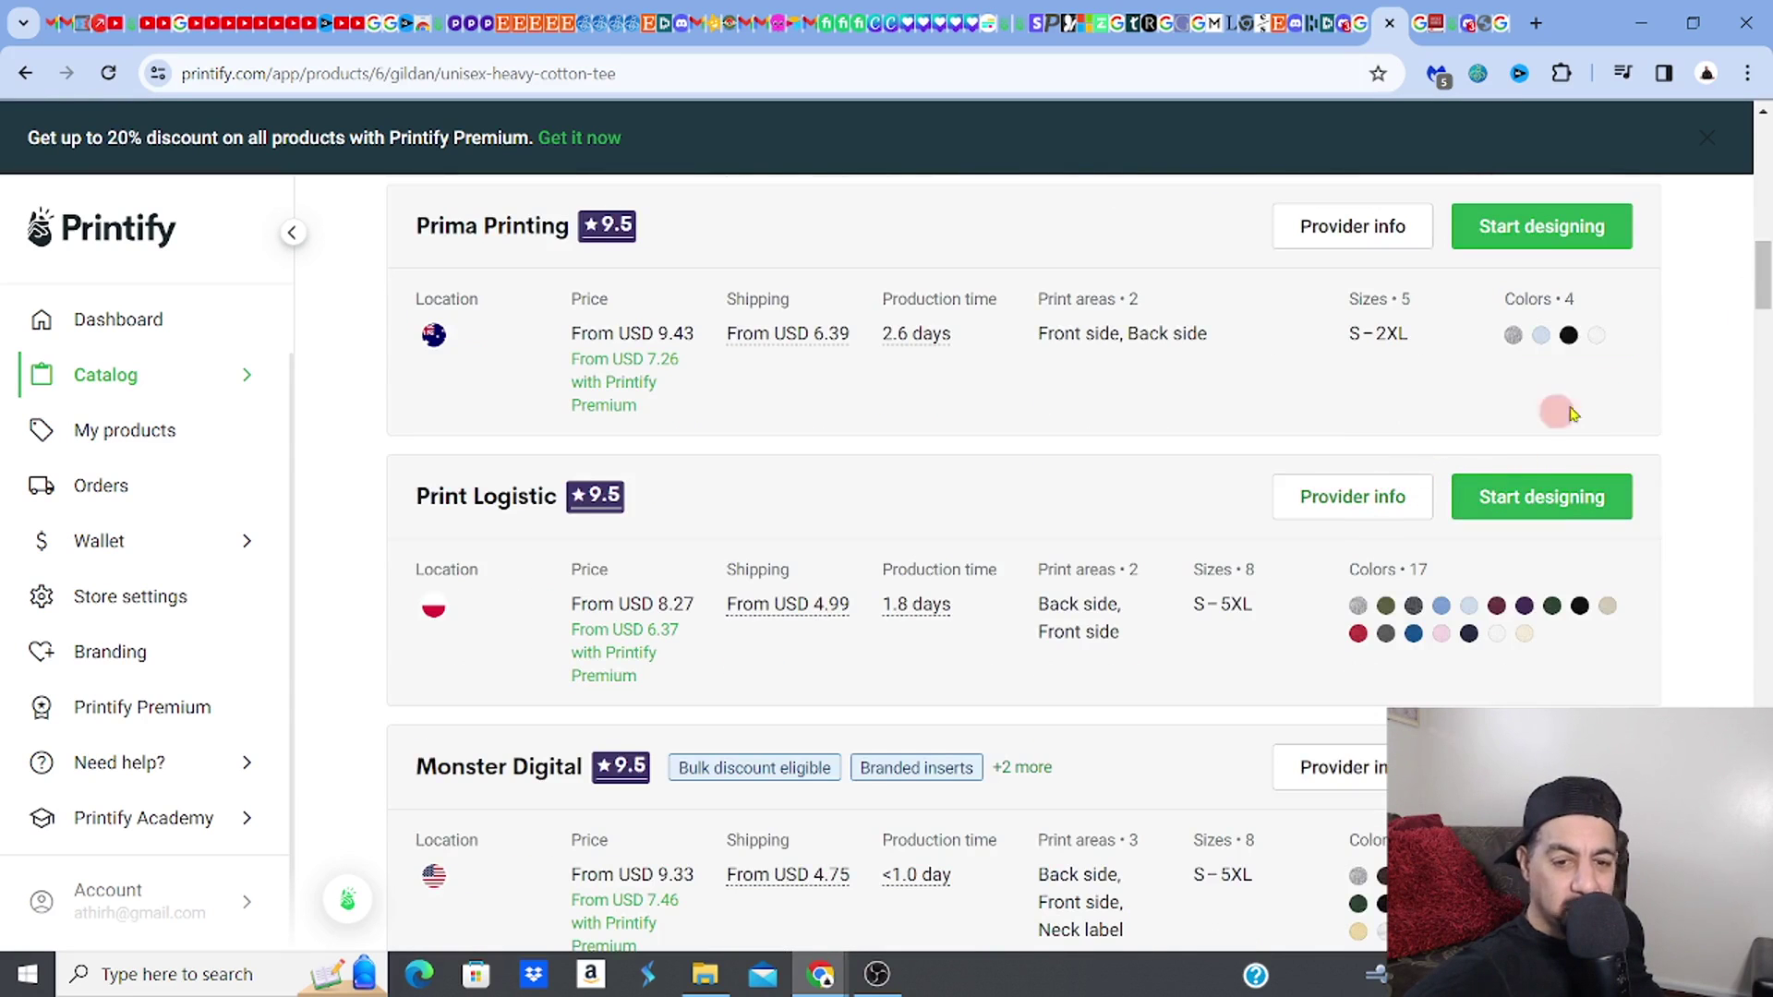
pyautogui.moveTo(1764, 277); pyautogui.dragTo(1766, 190)
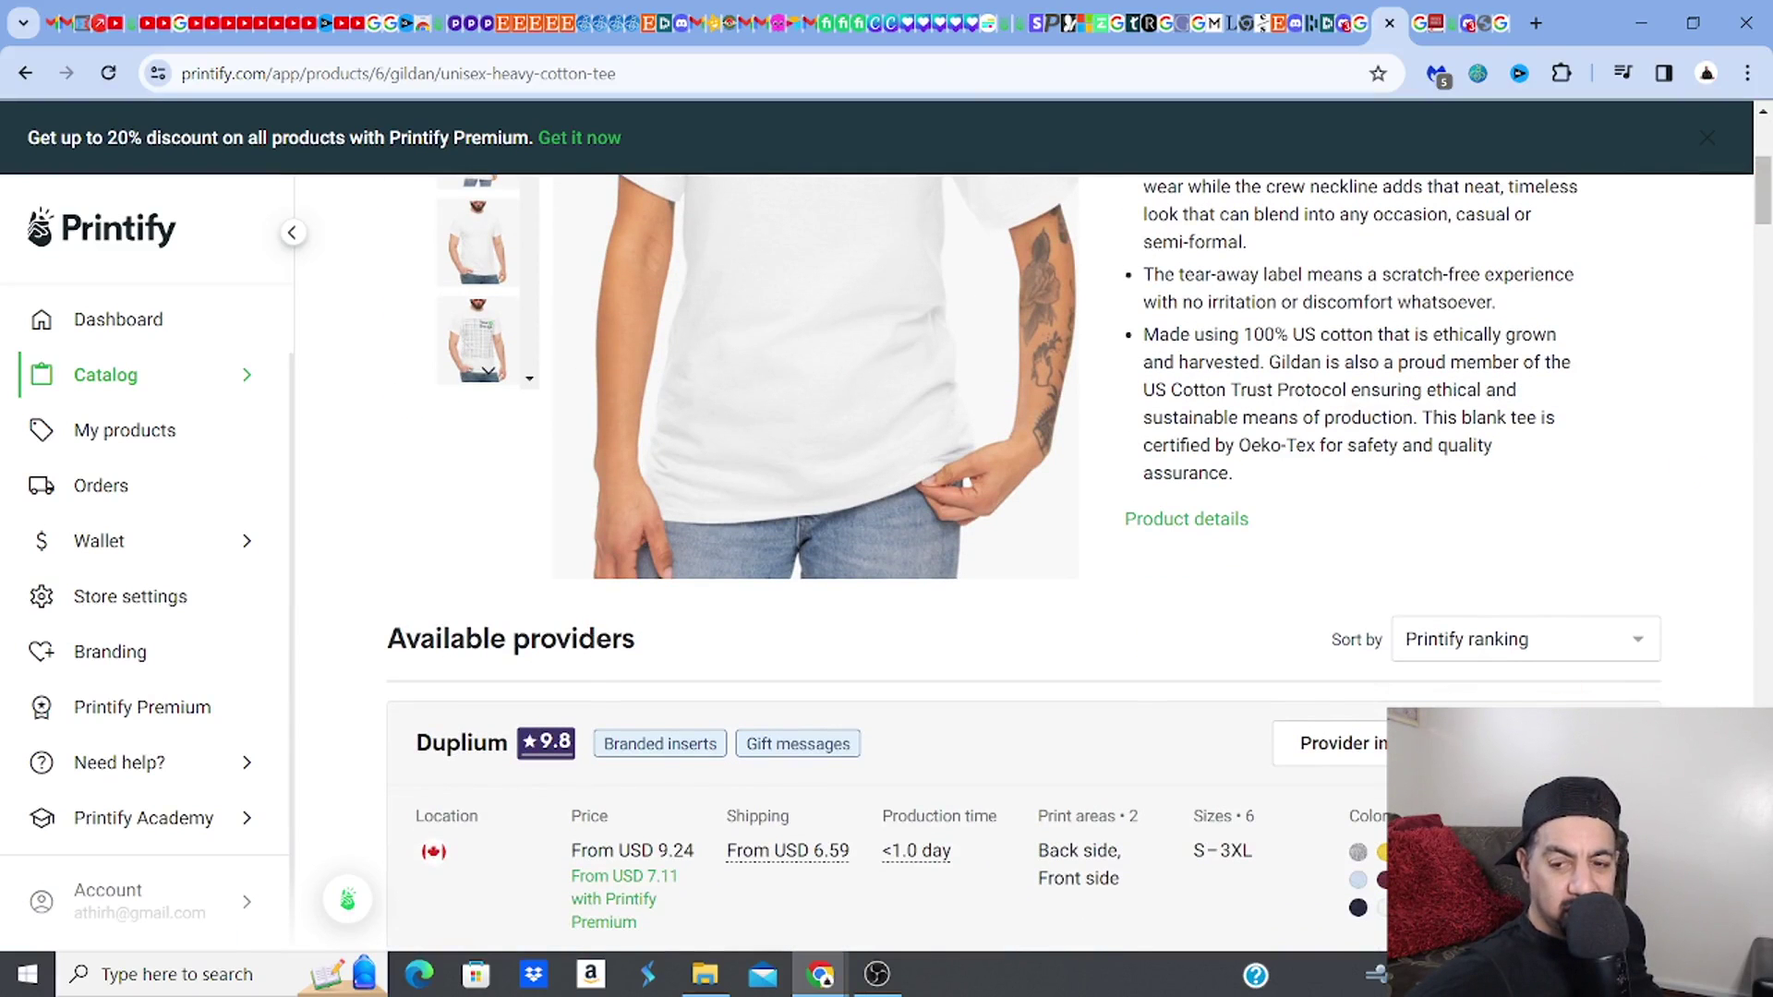
pyautogui.click(1570, 744)
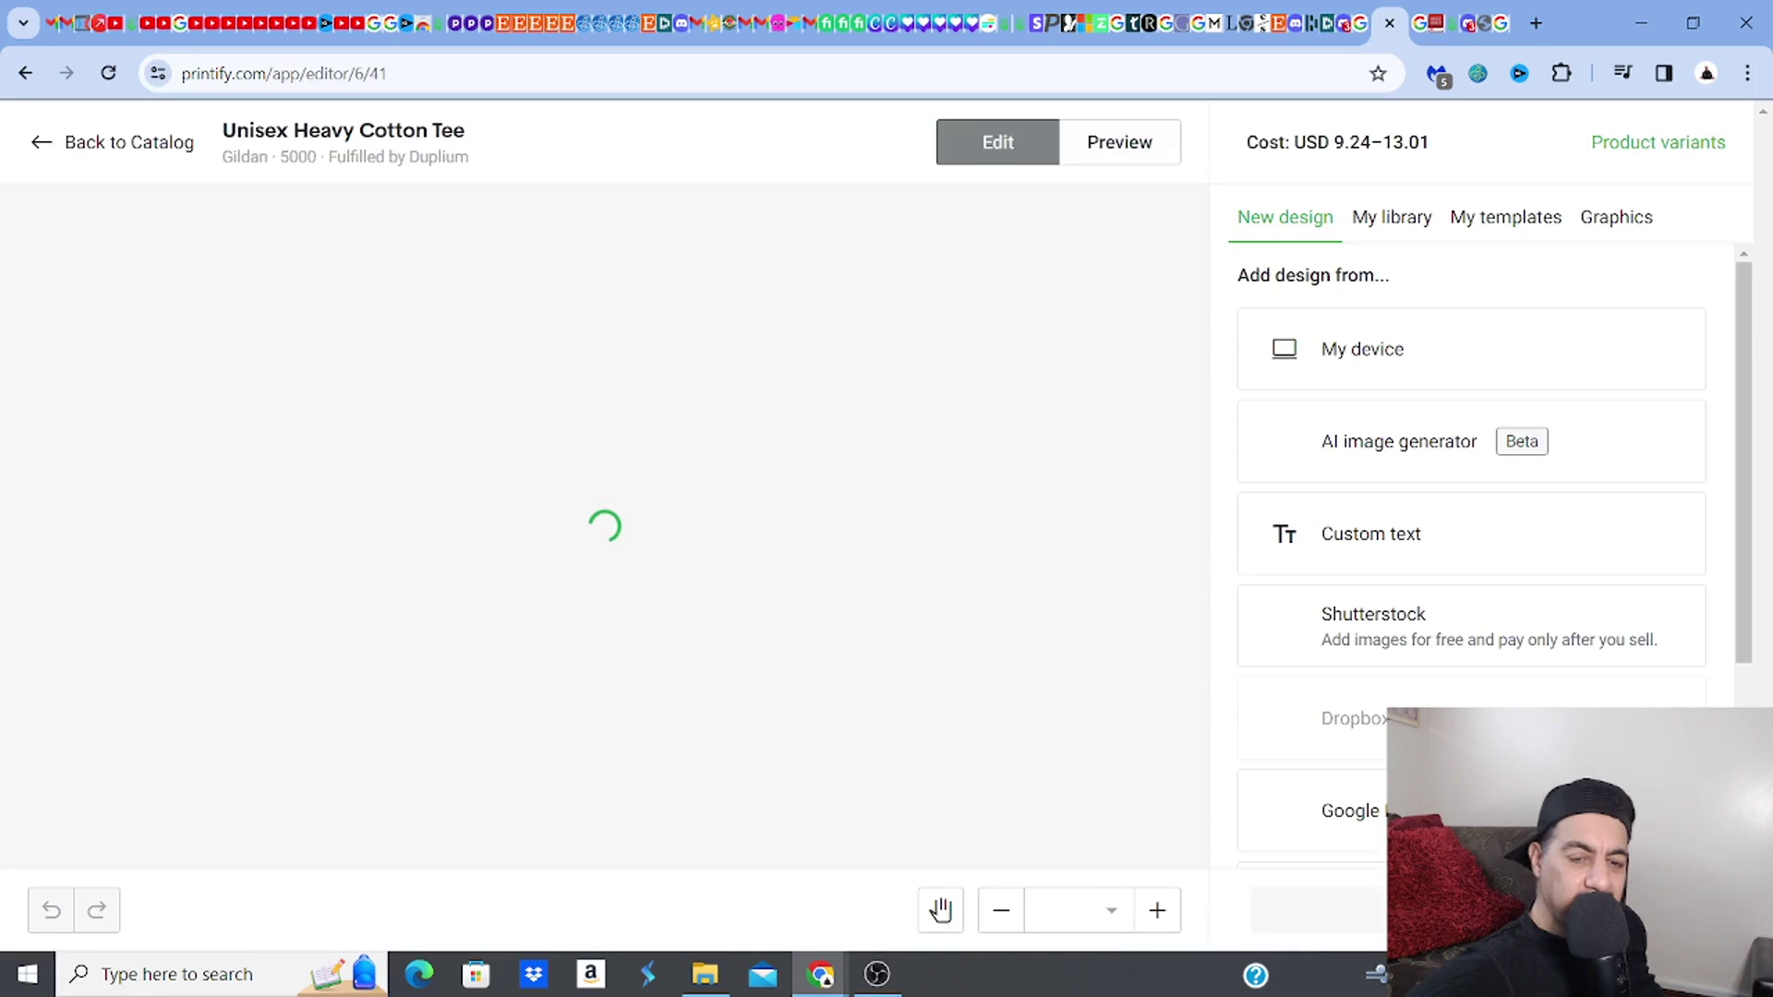
# Place the mountain-and-sun image from the design library on the front side of the tee
pyautogui.click(1407, 222)
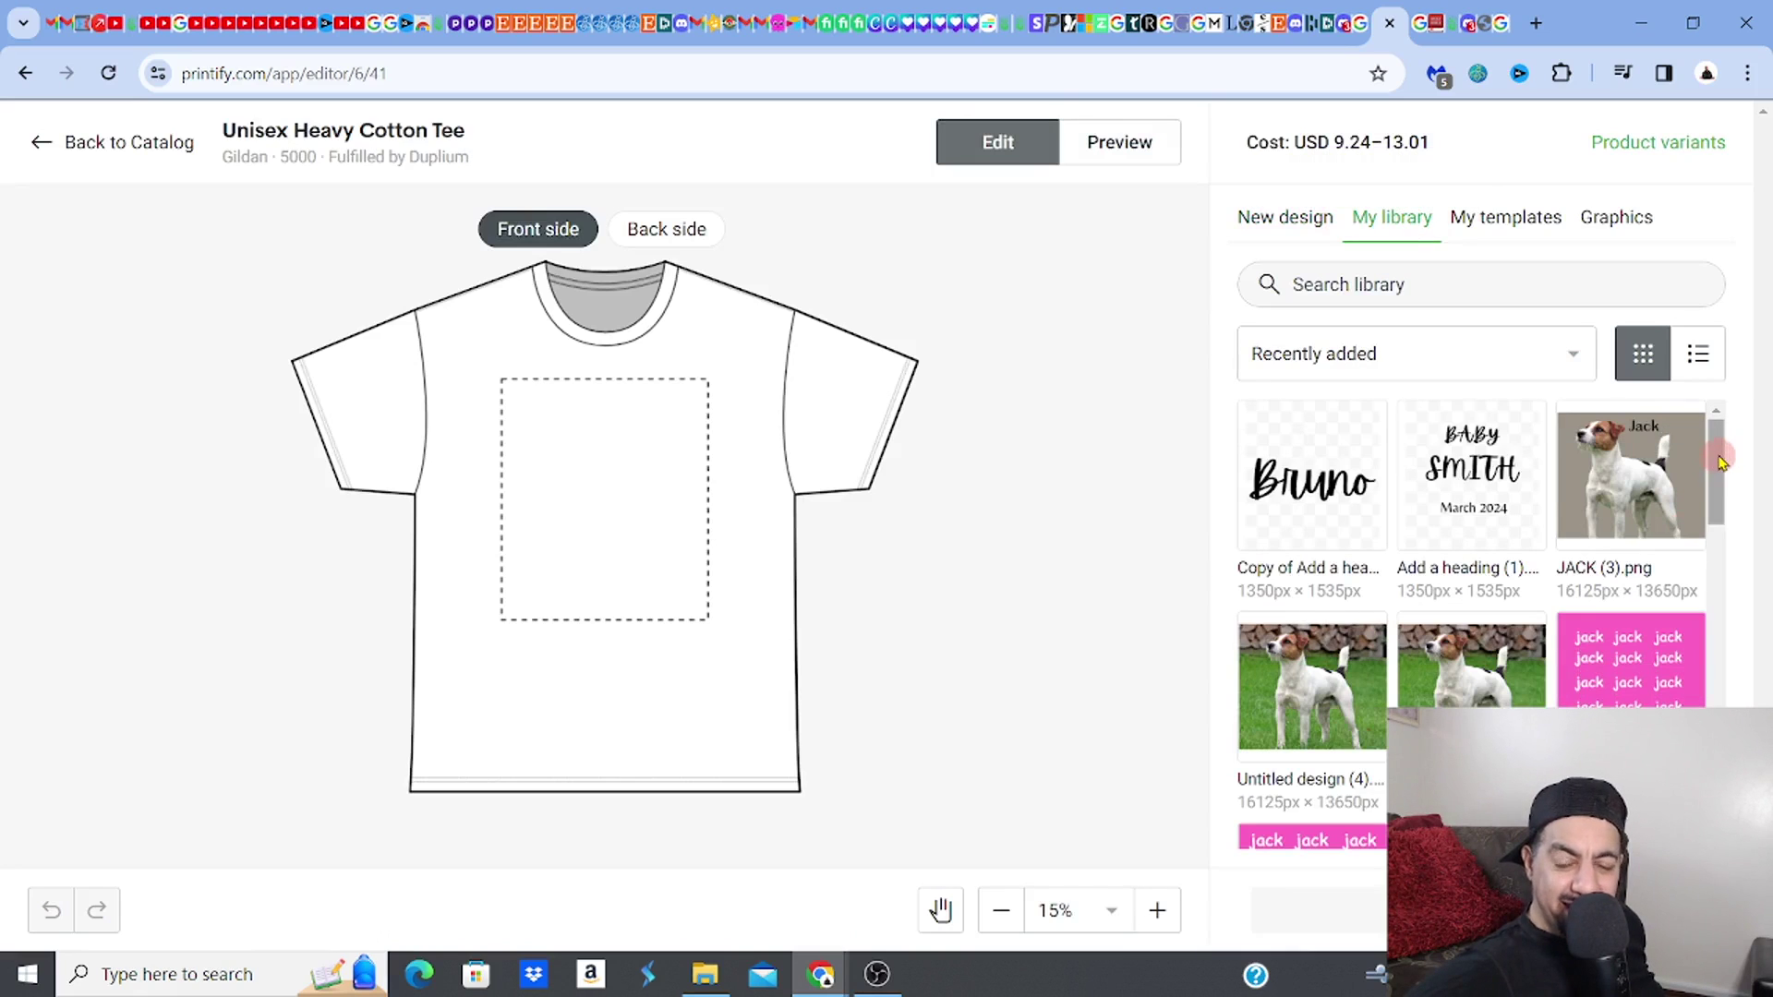
pyautogui.moveTo(1720, 461); pyautogui.dragTo(1732, 669)
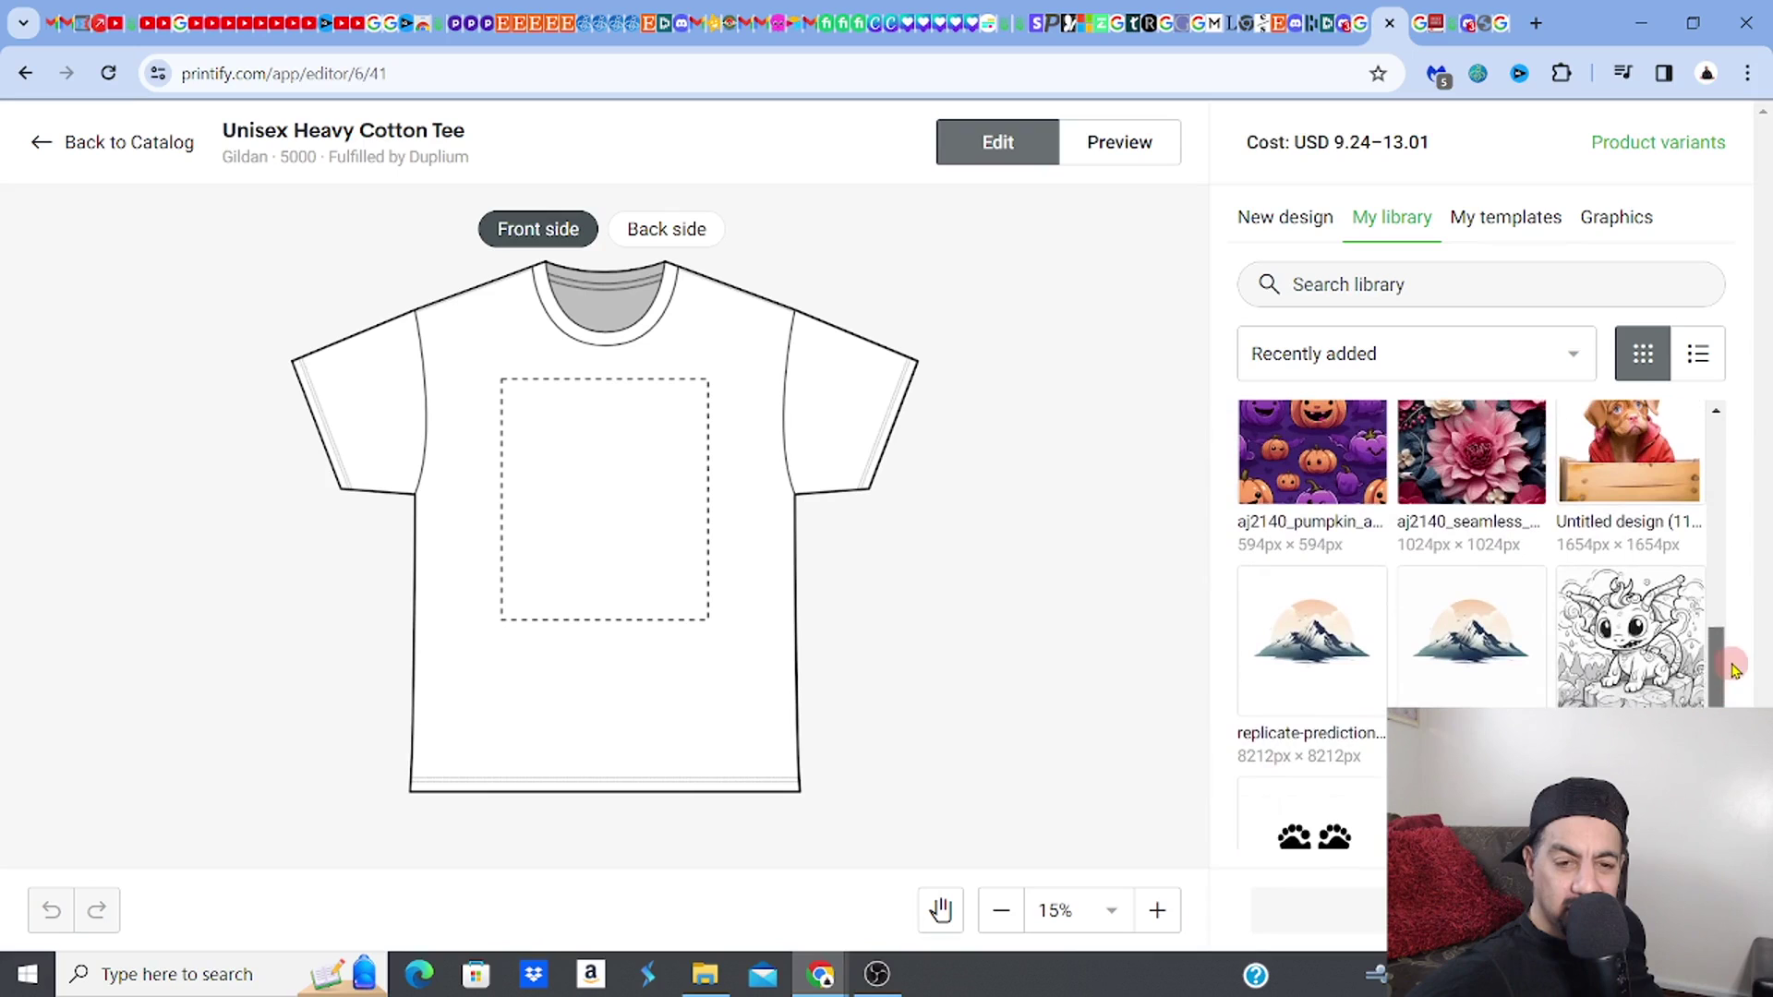
pyautogui.click(1334, 633)
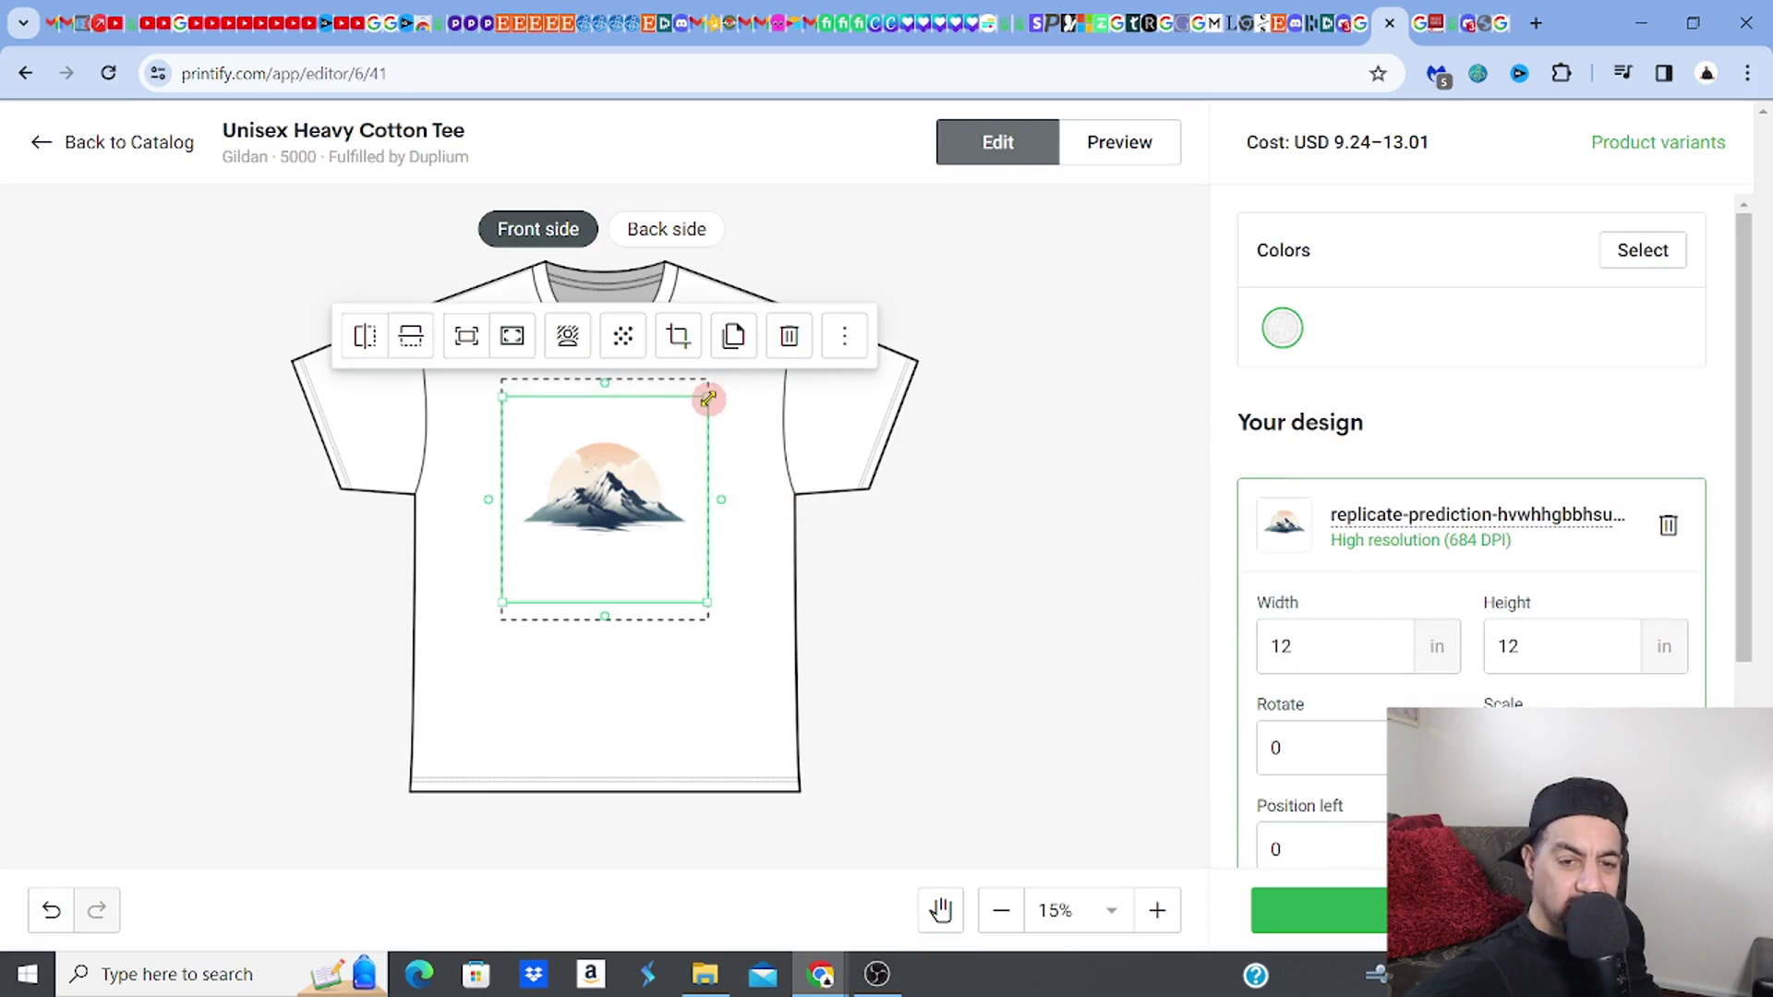
# Enlarge the mountain artwork to about 15.66 × 15.66 in and centre it horizontally on the print area
pyautogui.moveTo(706, 398); pyautogui.dragTo(746, 354)
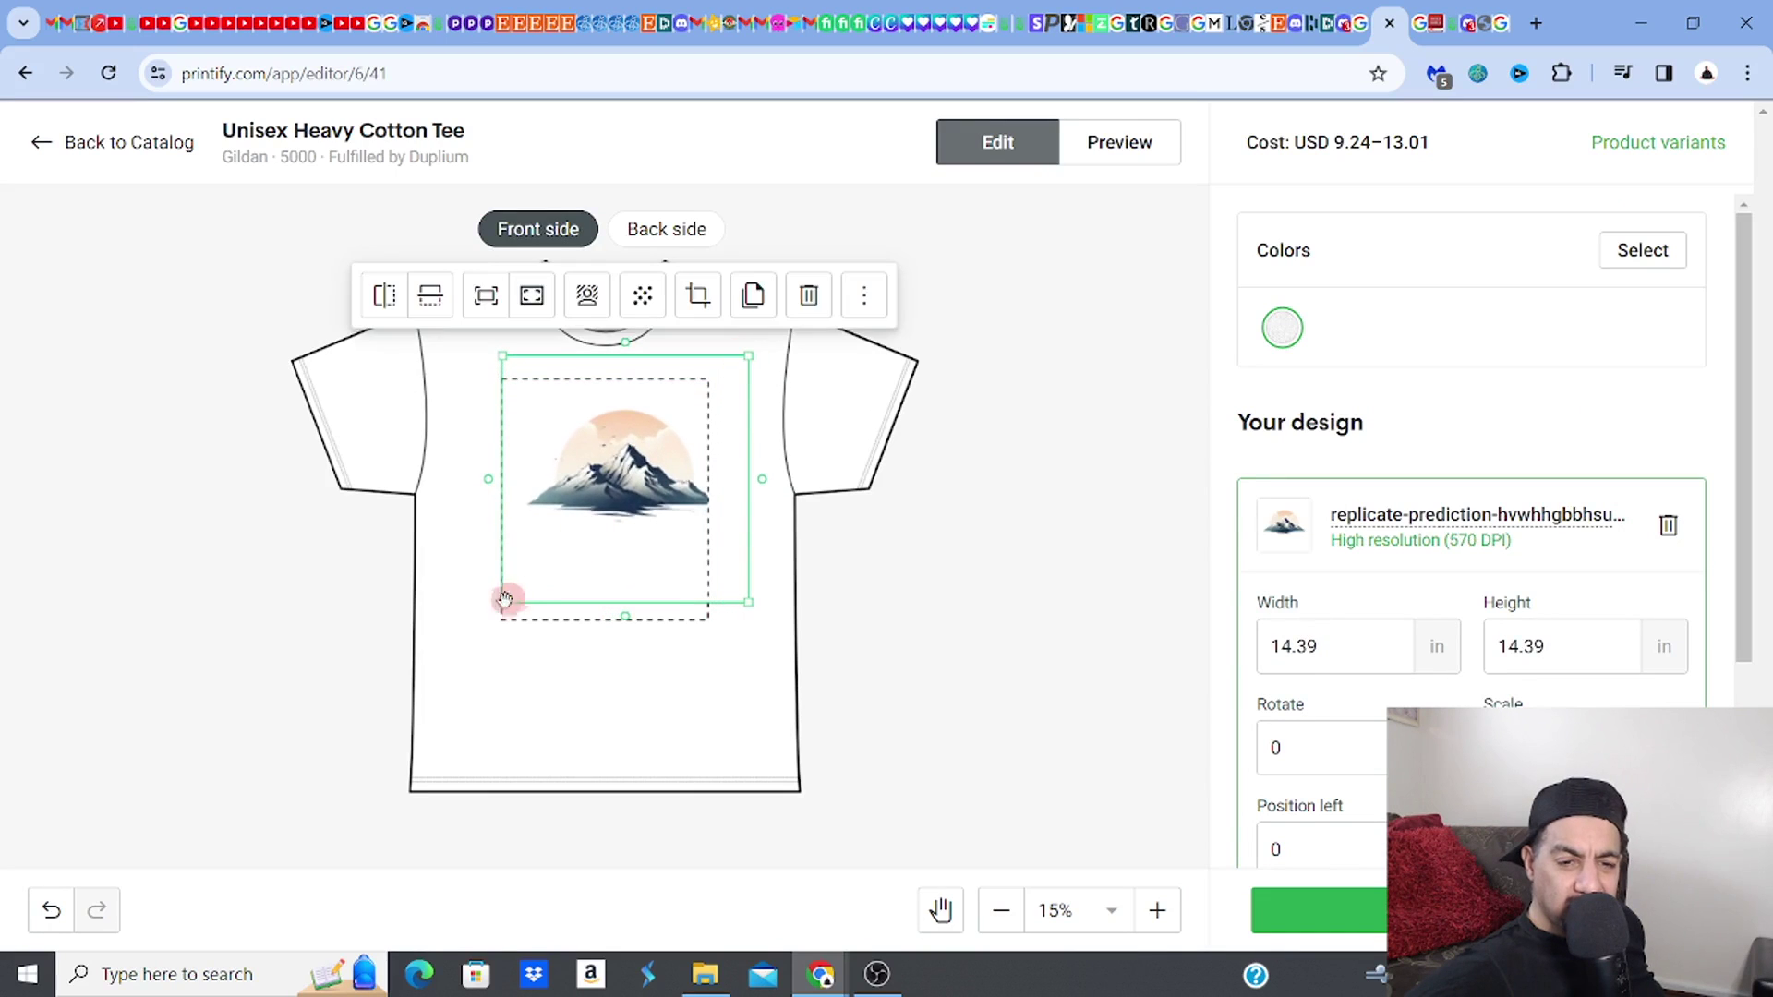
pyautogui.moveTo(480, 611); pyautogui.dragTo(472, 615)
pyautogui.moveTo(614, 566); pyautogui.dragTo(600, 569)
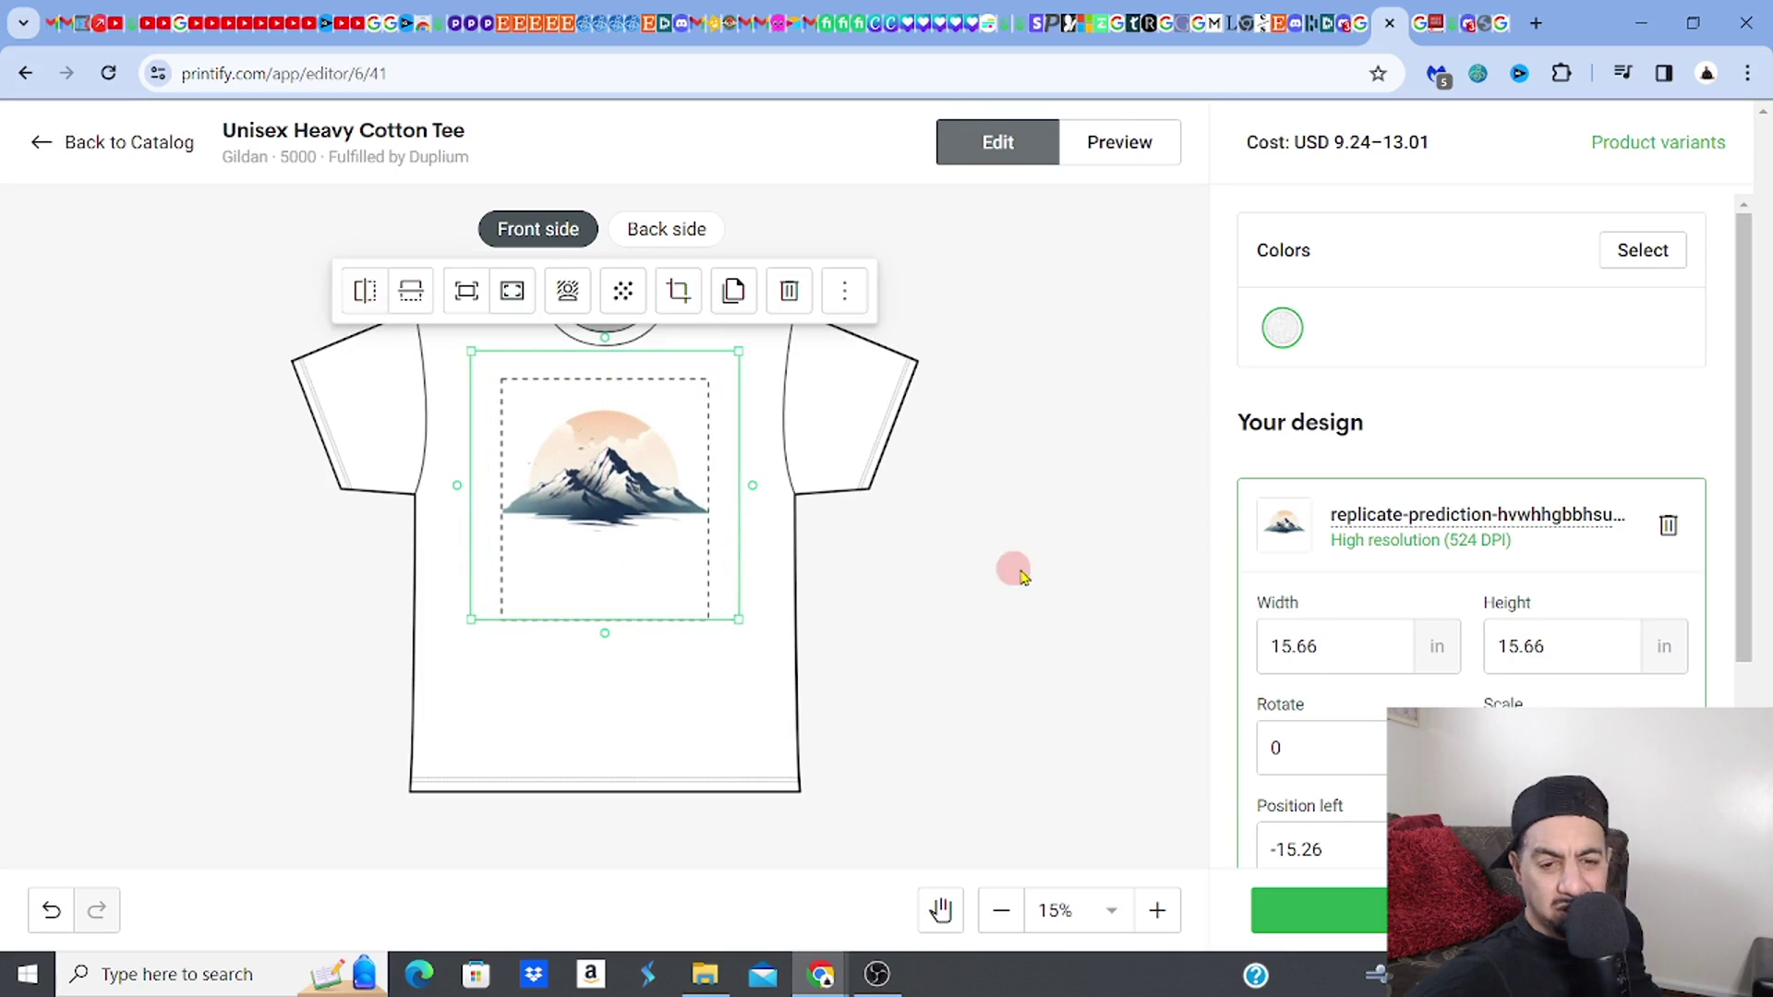
pyautogui.click(1067, 586)
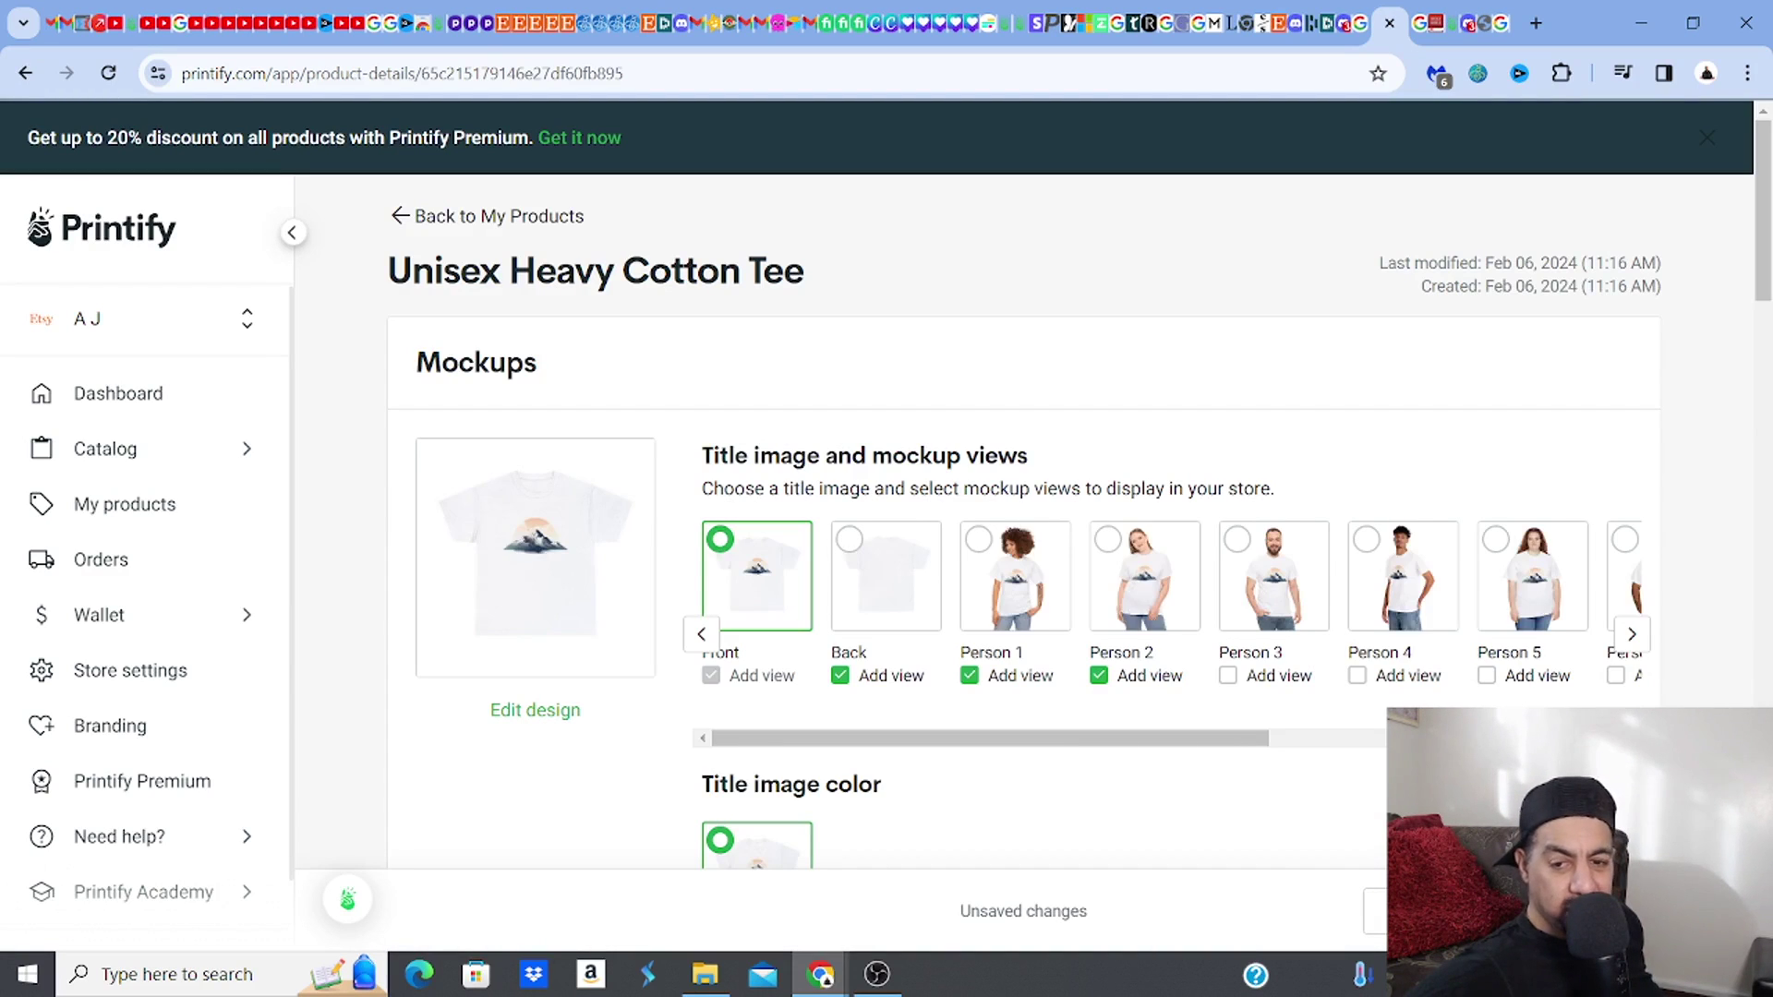
# Inspect the Person 1 mockup of the white tee in the enlarged preview
pyautogui.click(1023, 598)
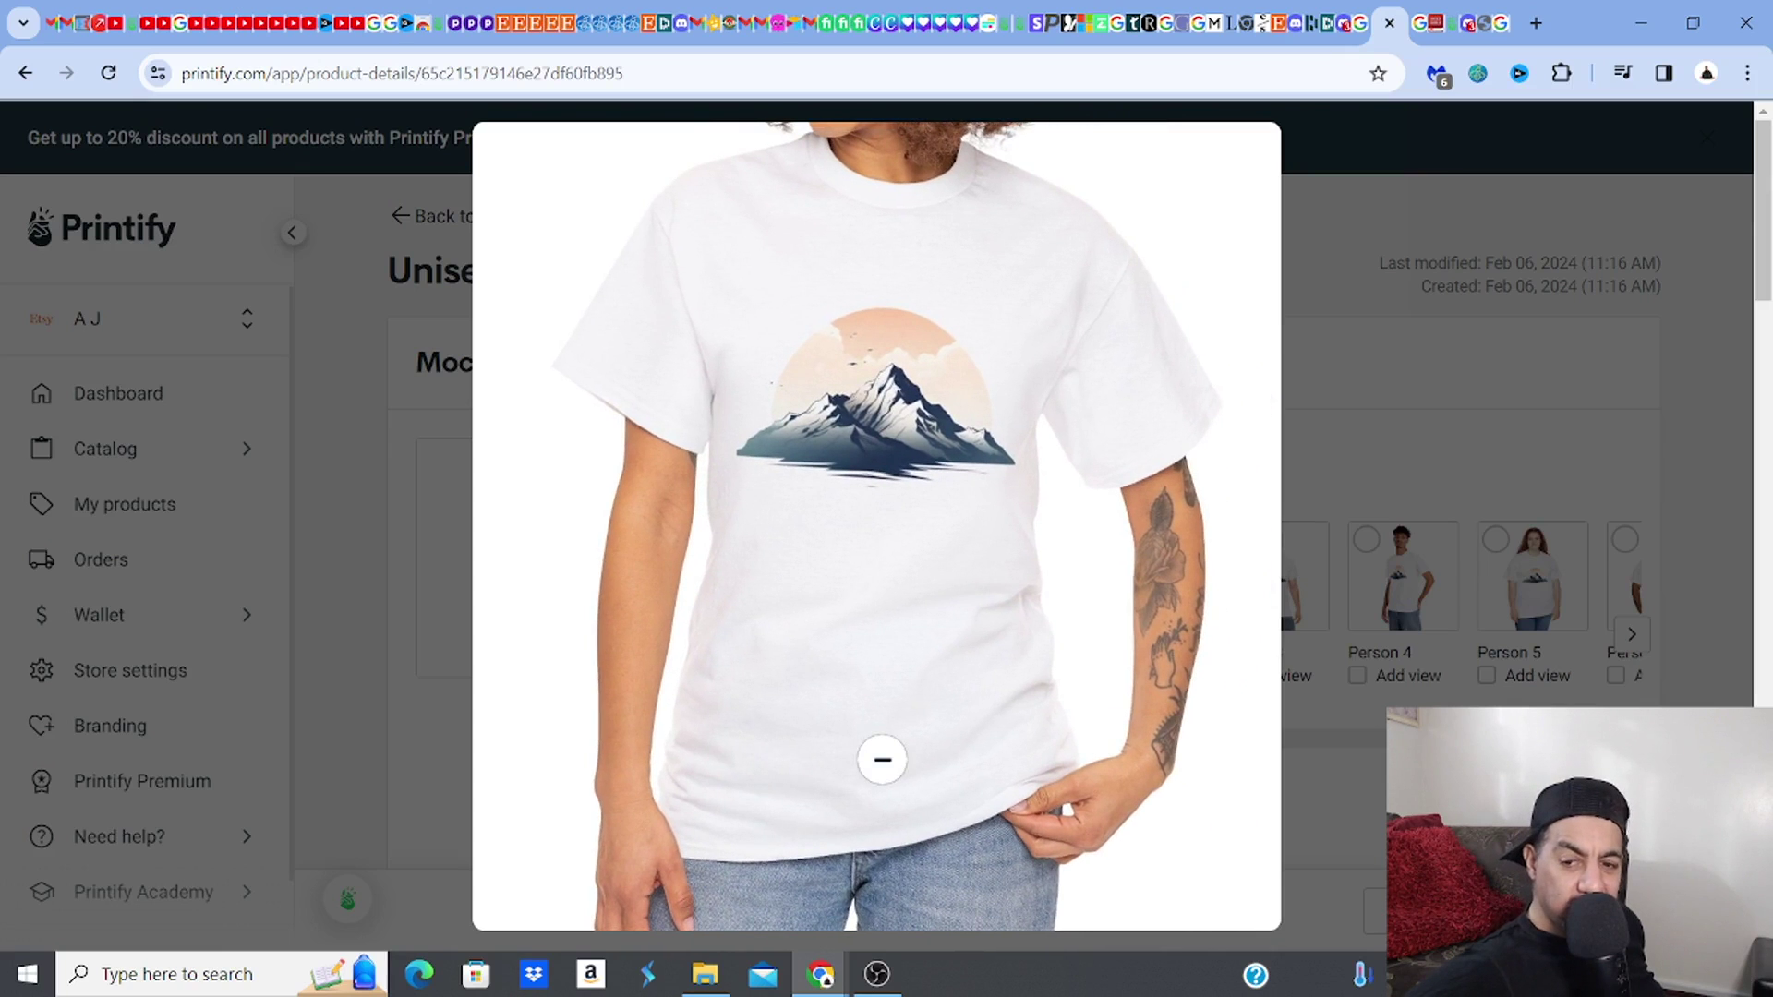
pyautogui.click(882, 760)
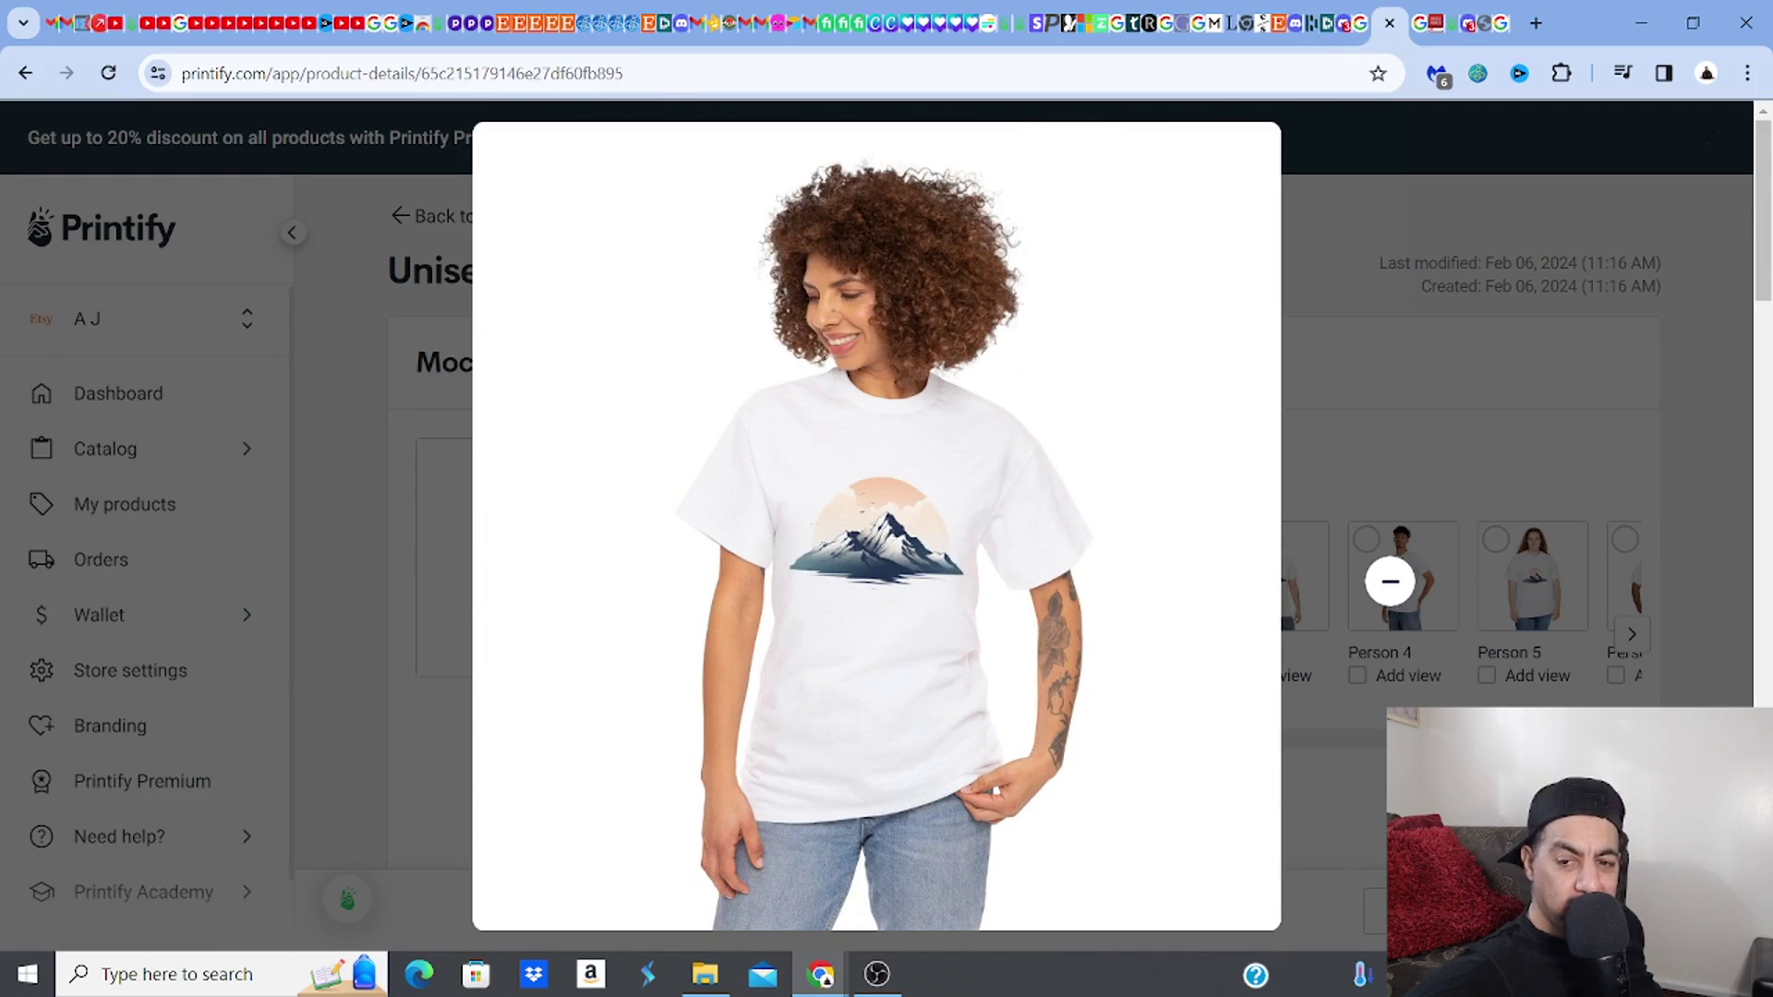
pyautogui.click(1391, 585)
# Make the Person 4 mockup the title image and inspect it in the enlarged preview
pyautogui.click(1390, 584)
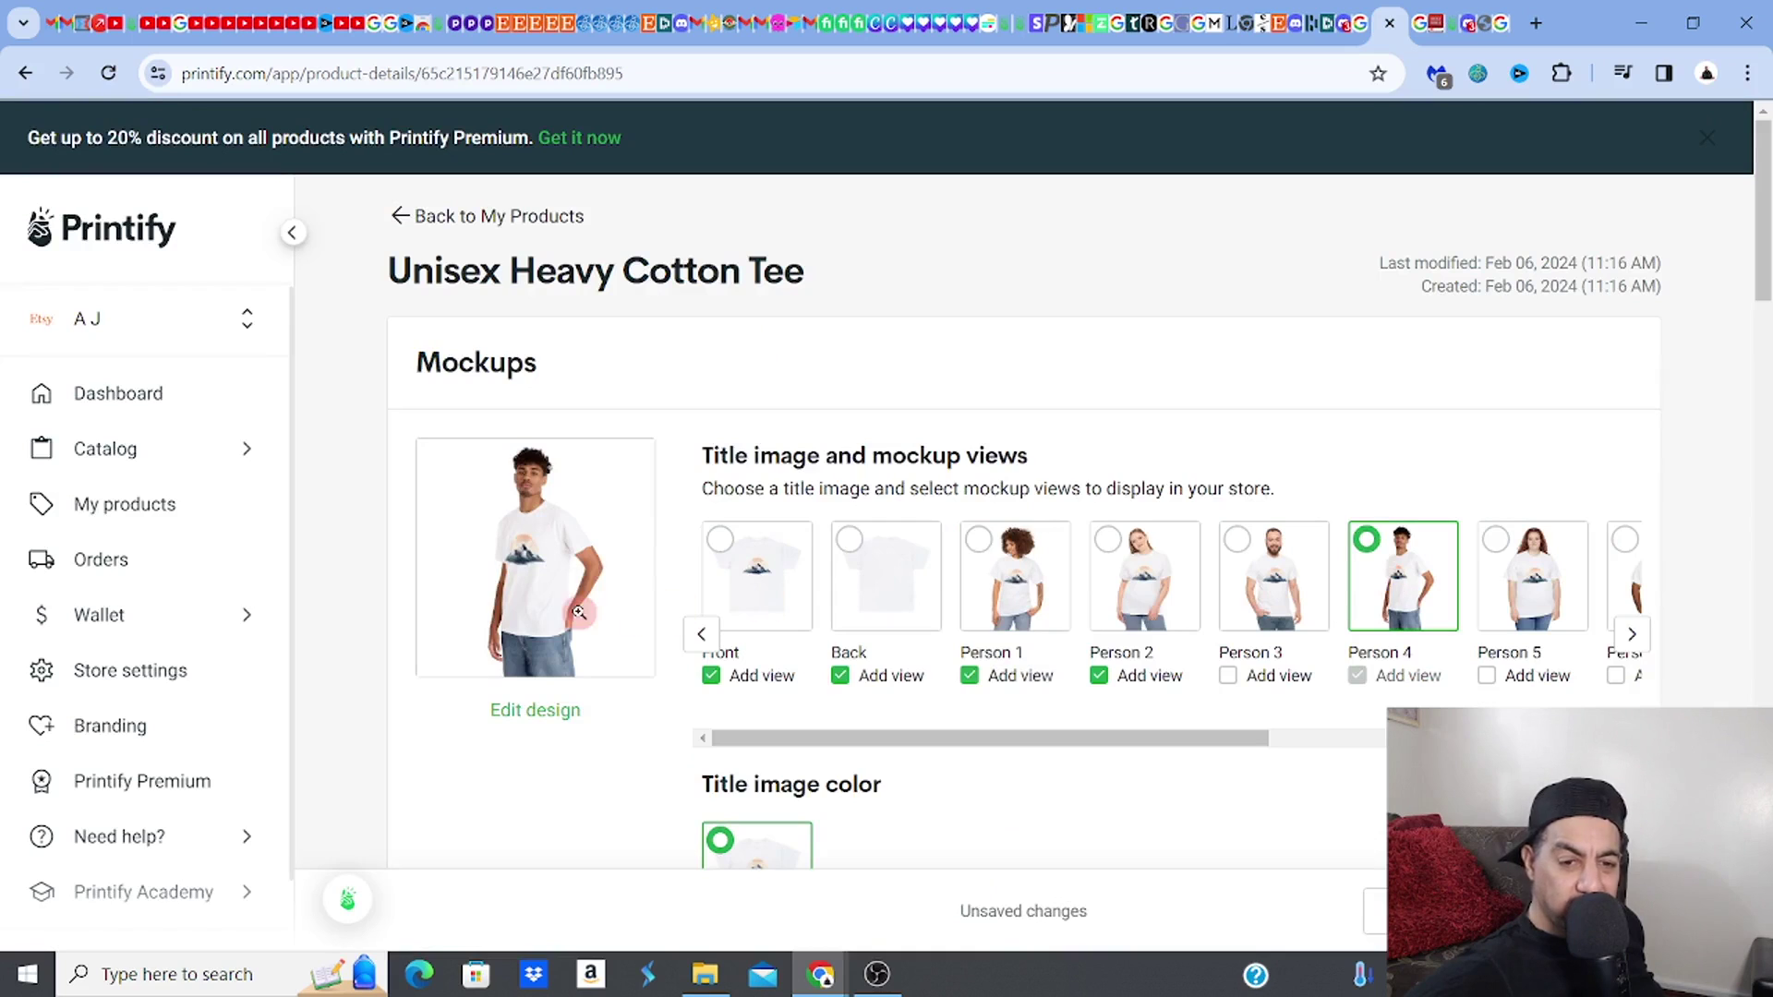
pyautogui.click(542, 578)
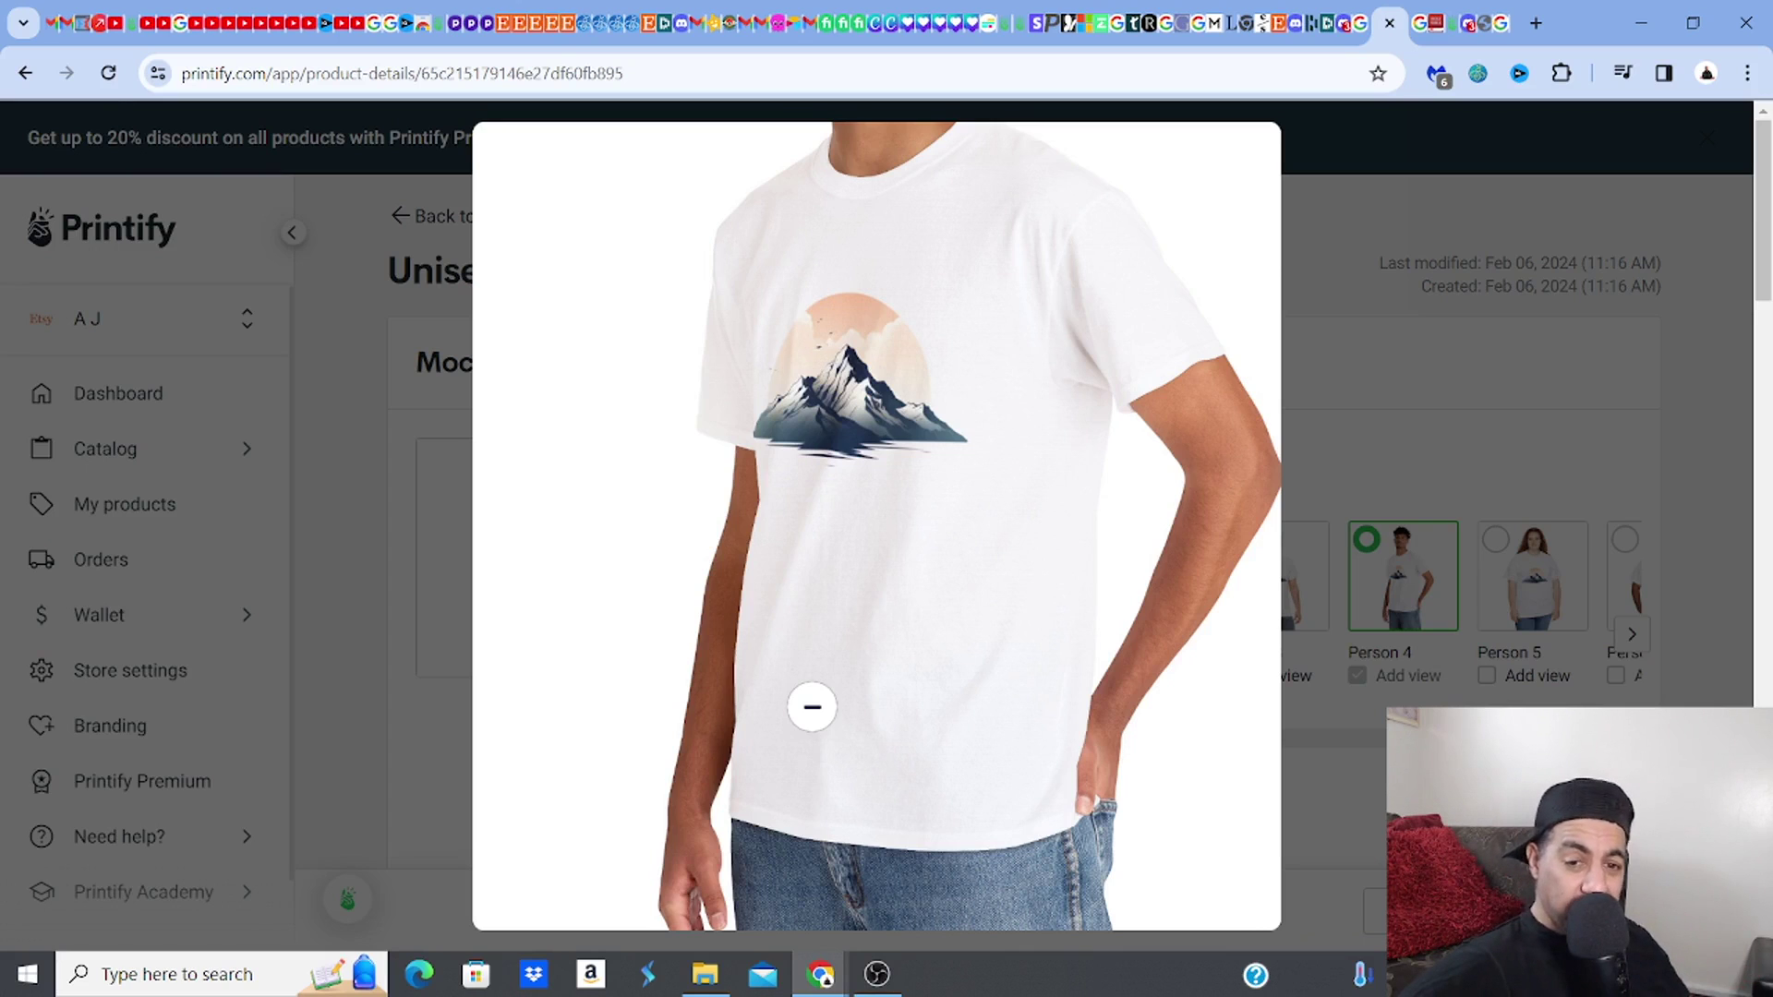
pyautogui.click(811, 707)
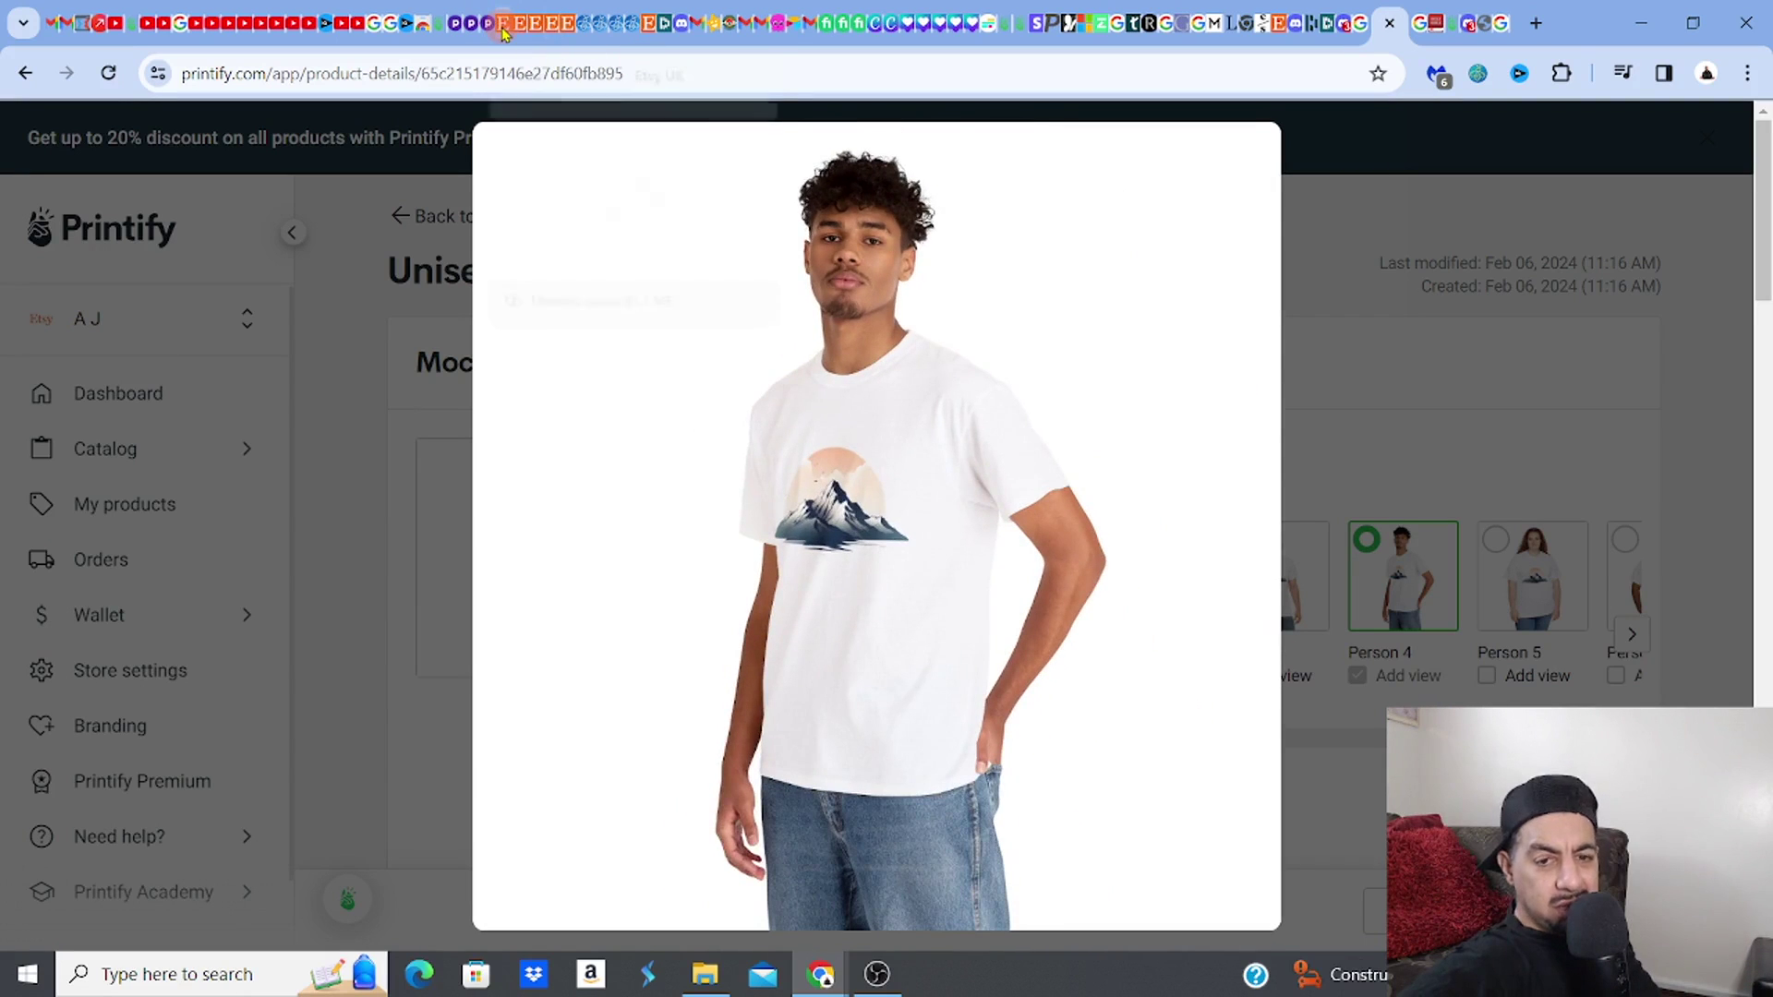
# Switch to the Etsy search page and shorten the search to "tshirt"
pyautogui.click(503, 26)
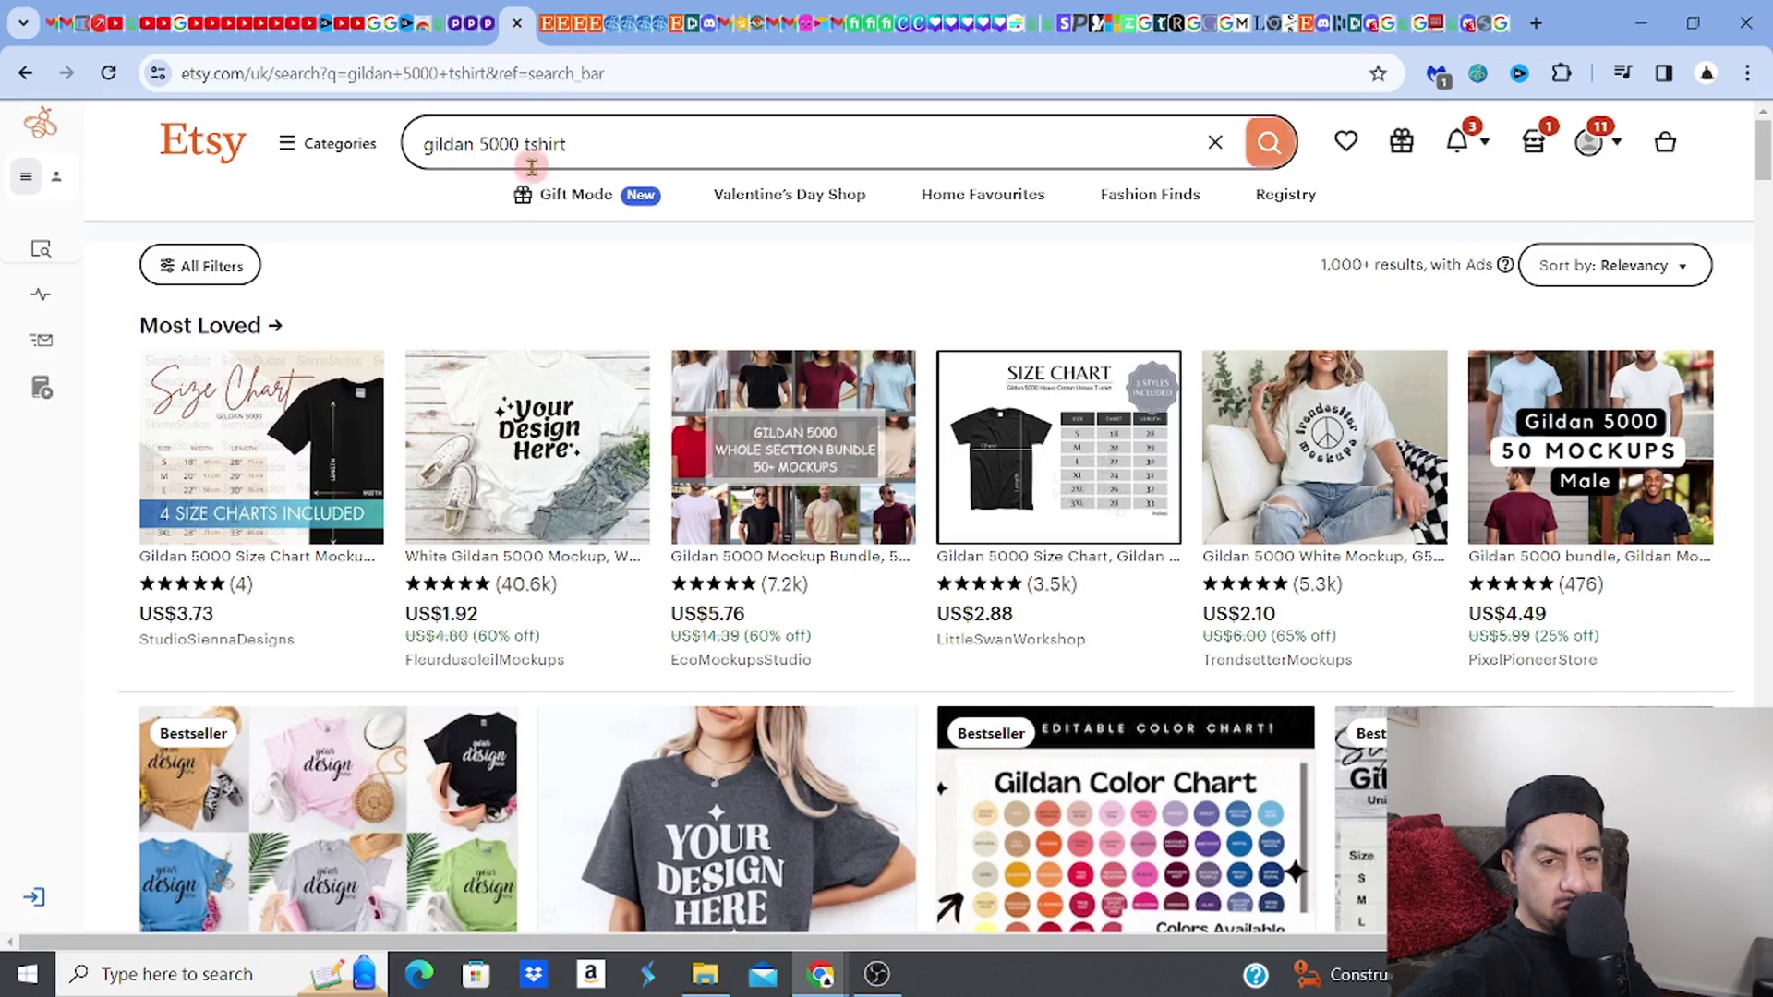
pyautogui.moveTo(420, 144); pyautogui.dragTo(527, 144)
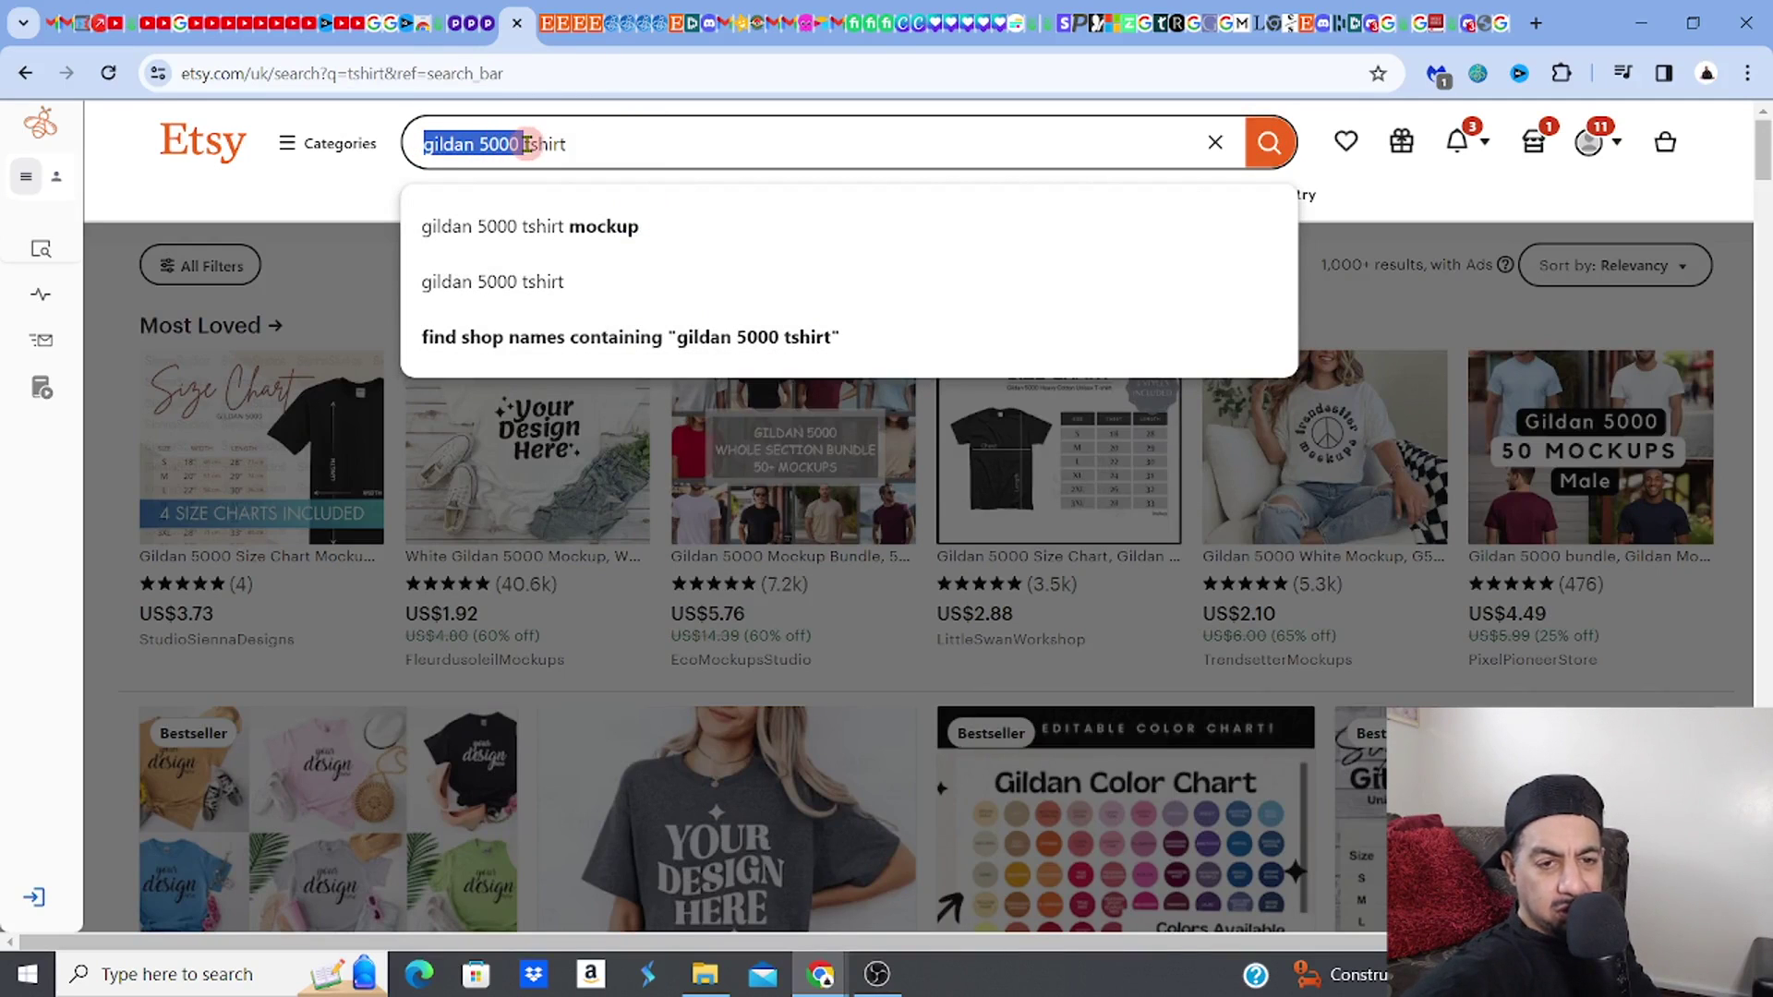
pyautogui.press('BackSpace')
pyautogui.press('Return')
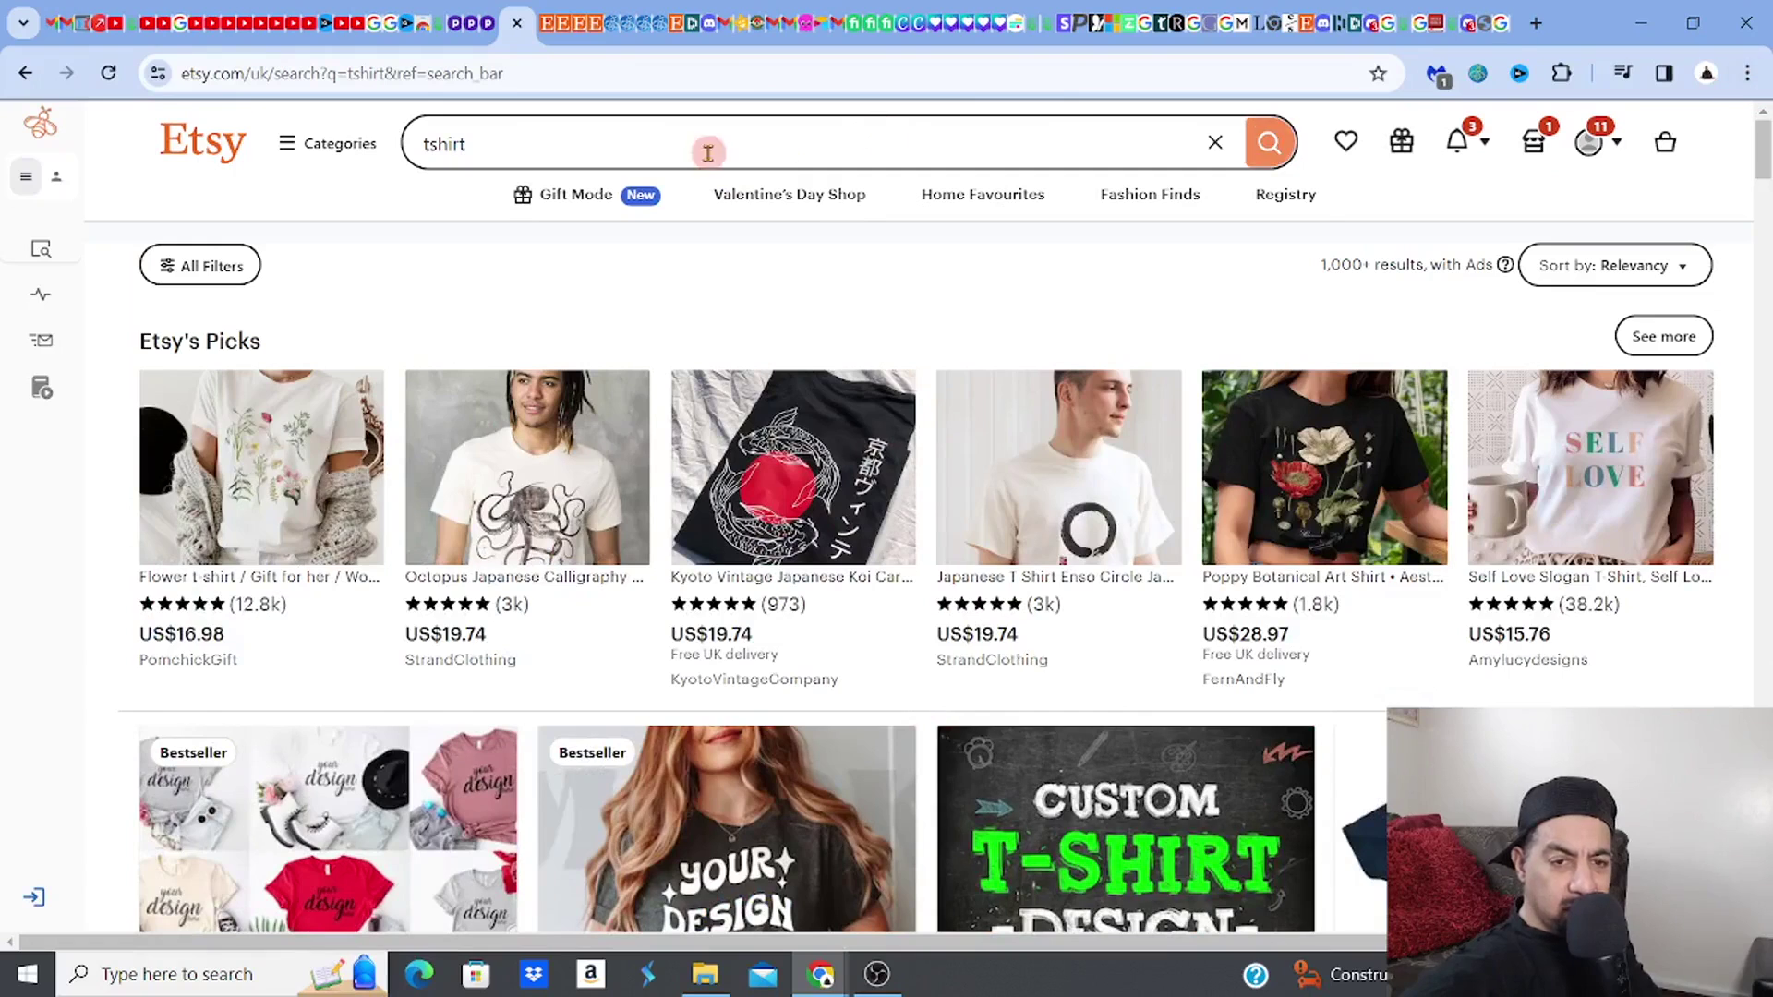
# Search Etsy for "skull tshirt" and browse the mockups used in the resulting listings
pyautogui.click(423, 146)
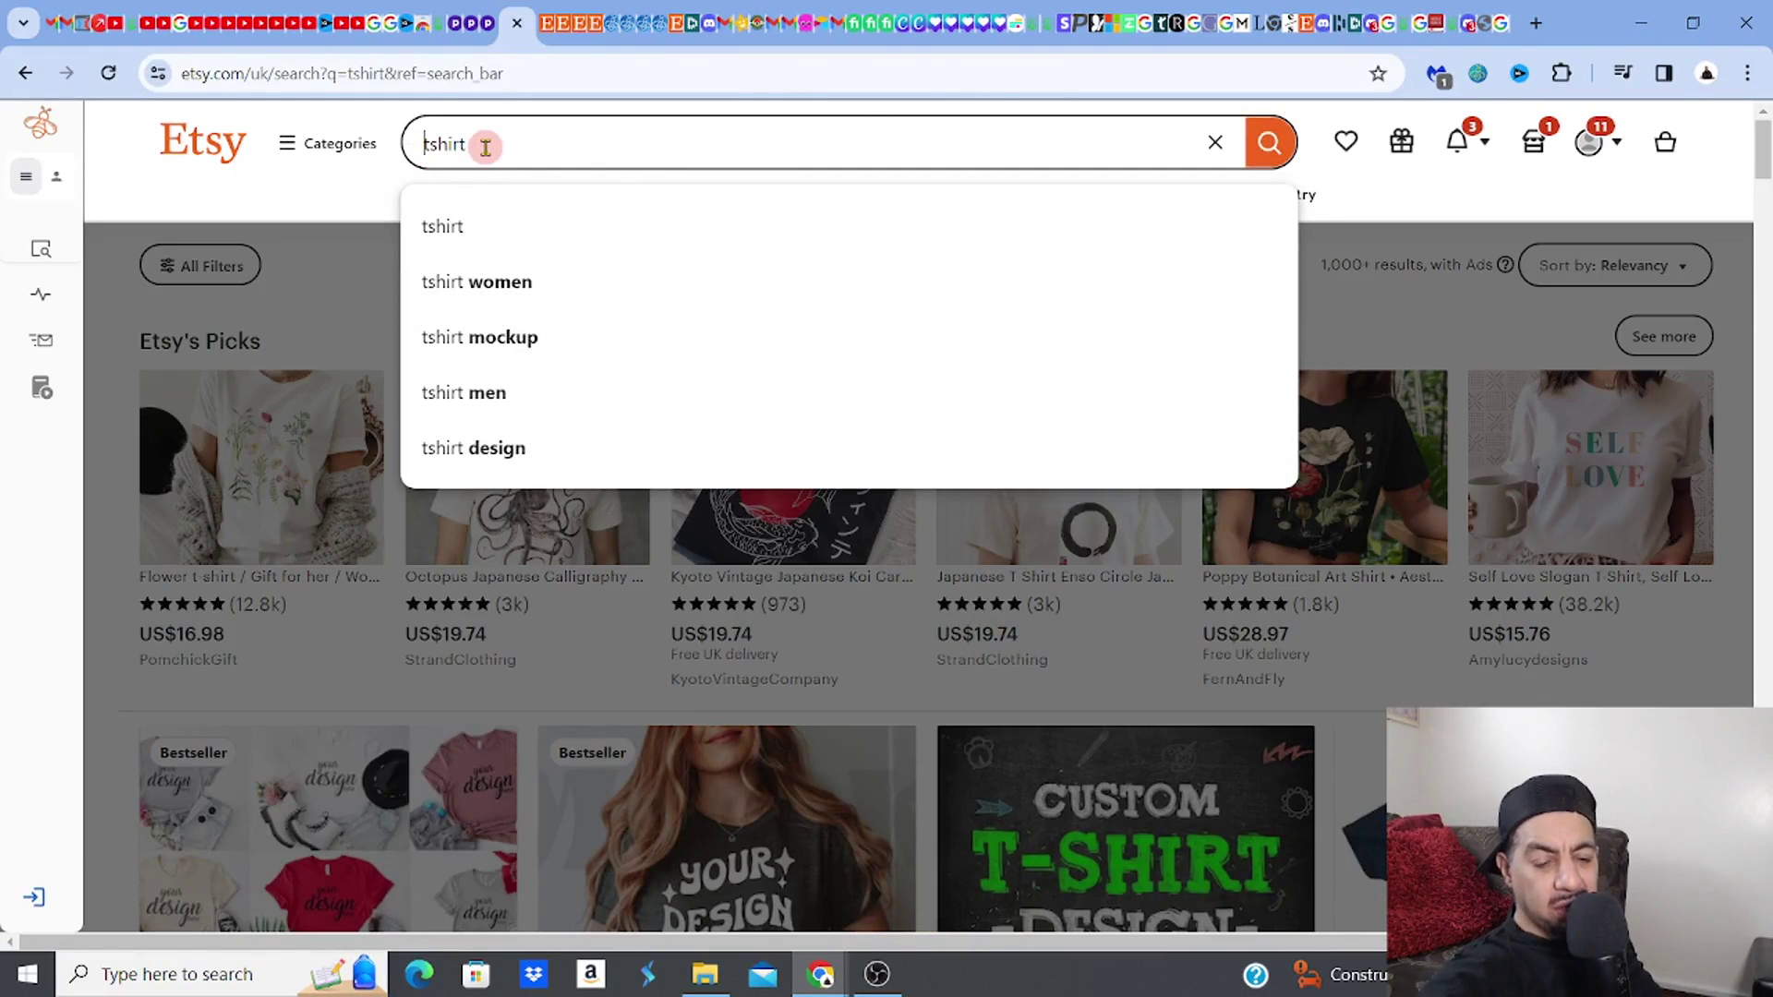
pyautogui.write('skull')
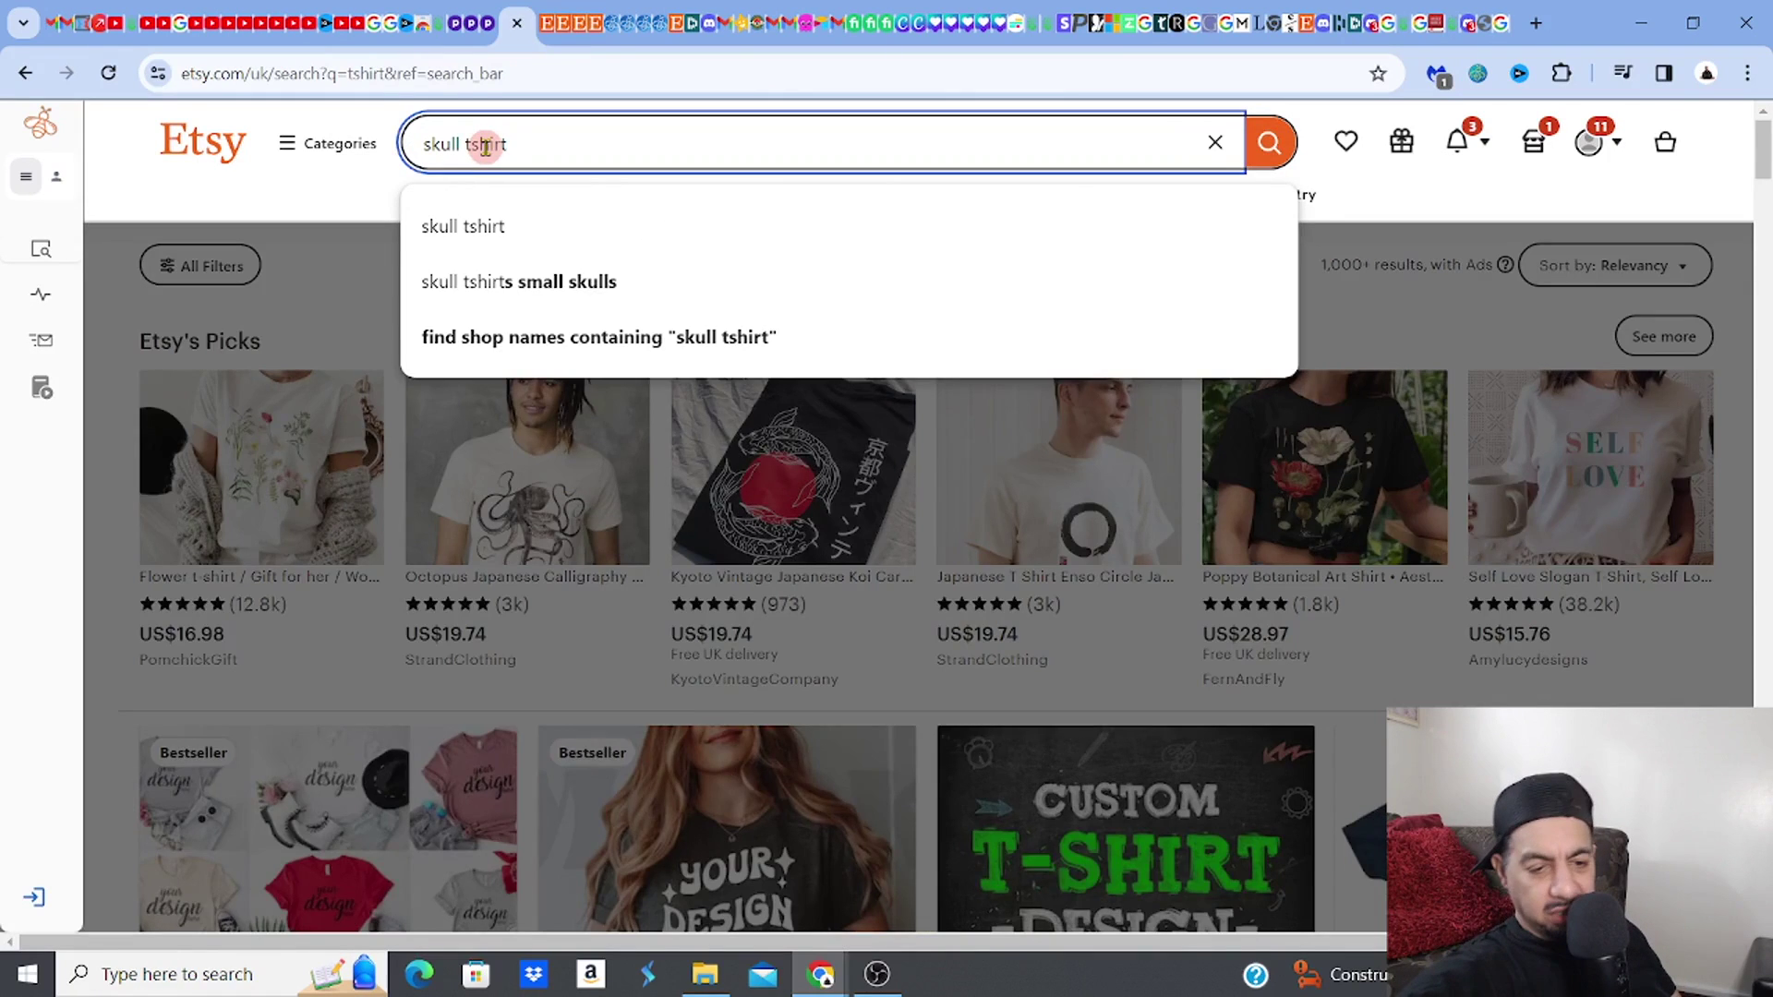
pyautogui.press('Return')
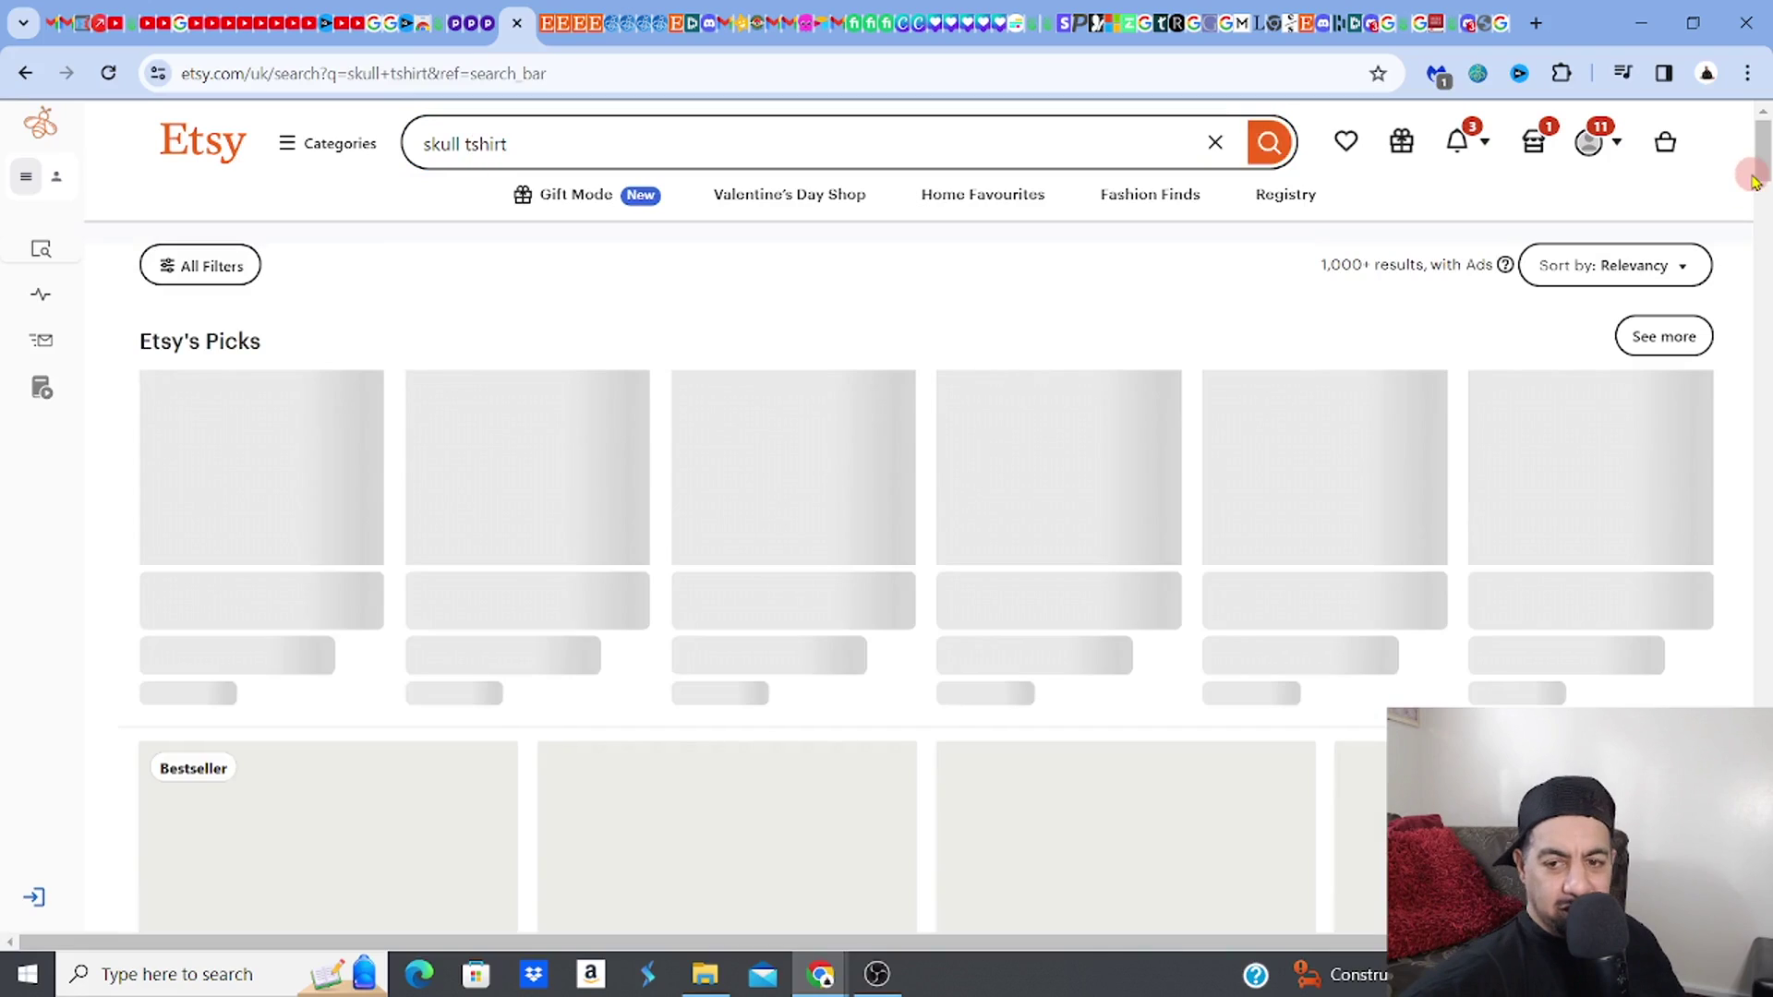
pyautogui.scroll(-6, 485, 146)
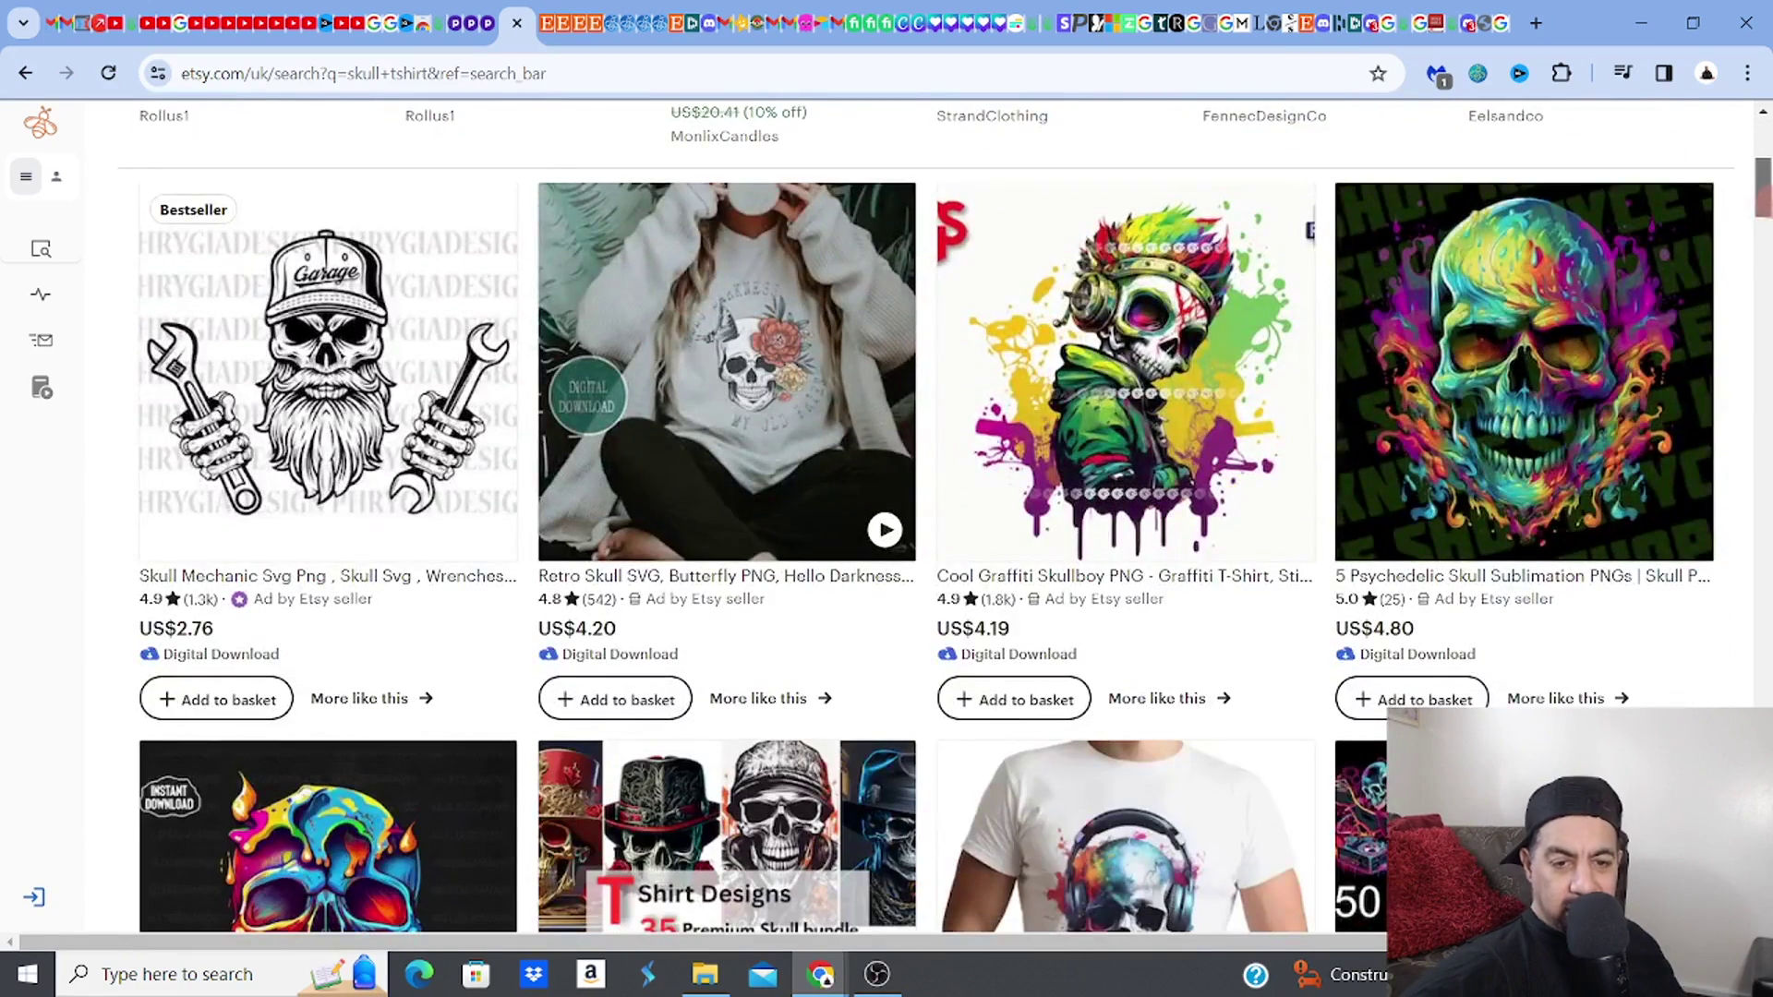
pyautogui.scroll(-15, 923, 518)
pyautogui.scroll(14, 923, 517)
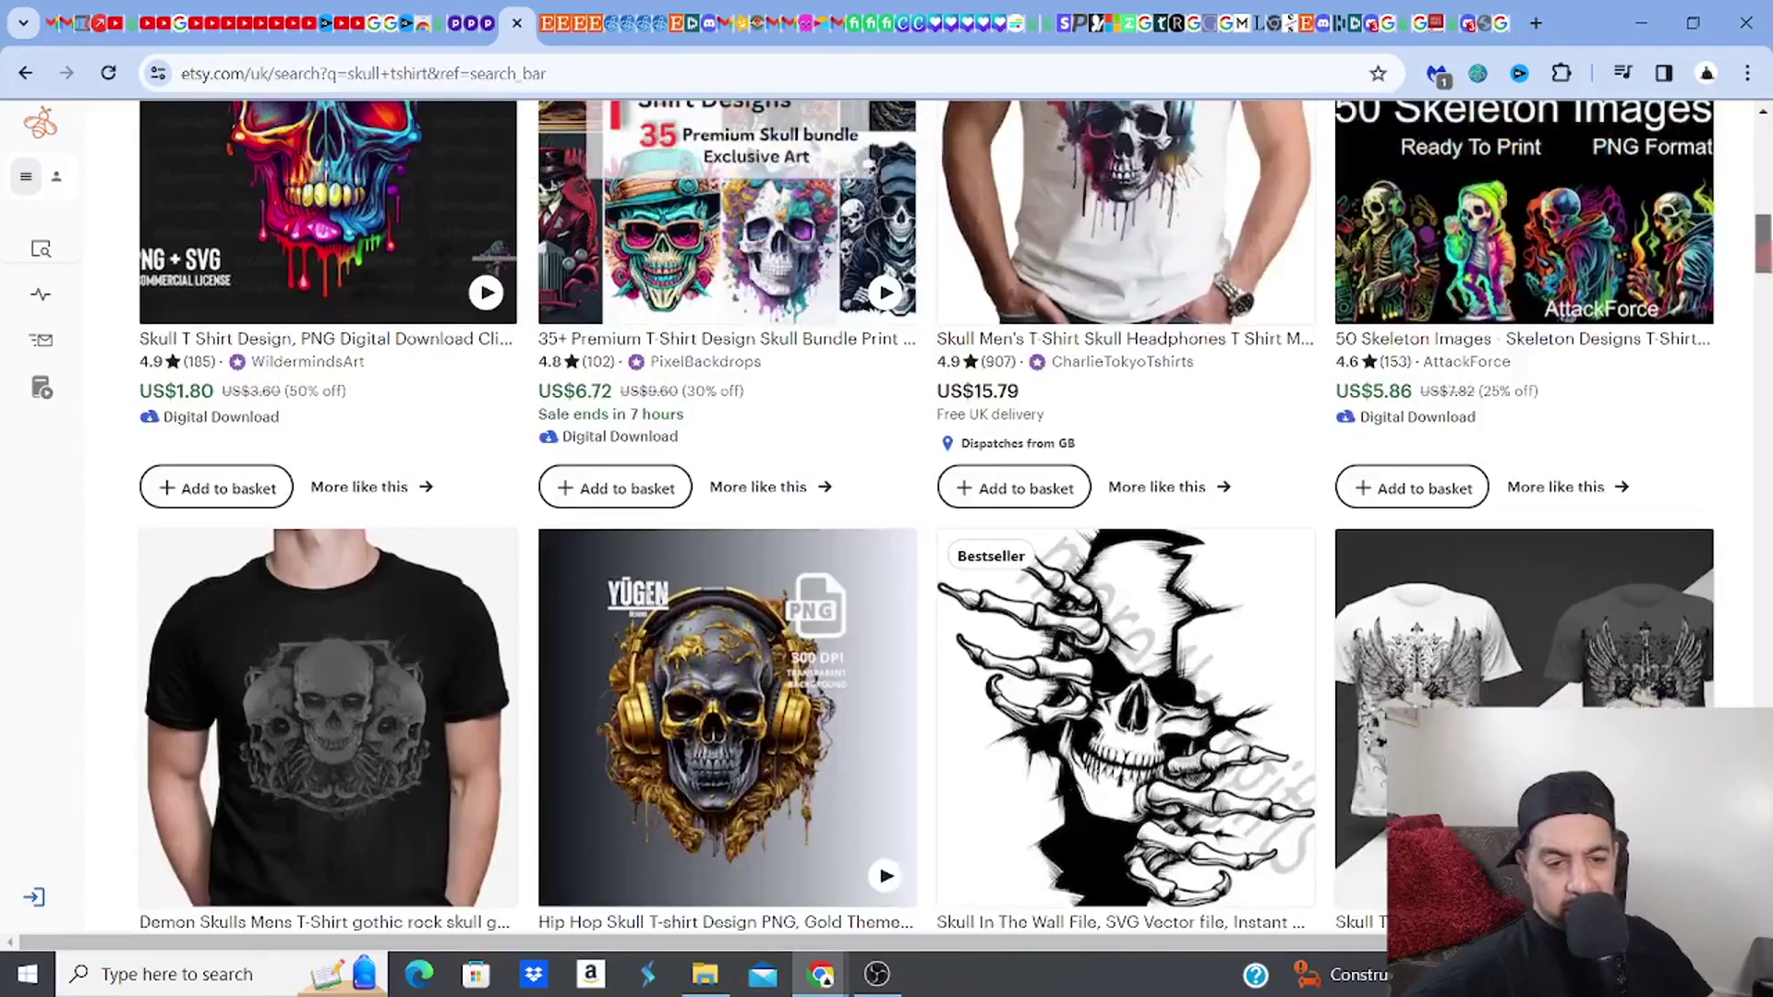
pyautogui.scroll(7, 477, 242)
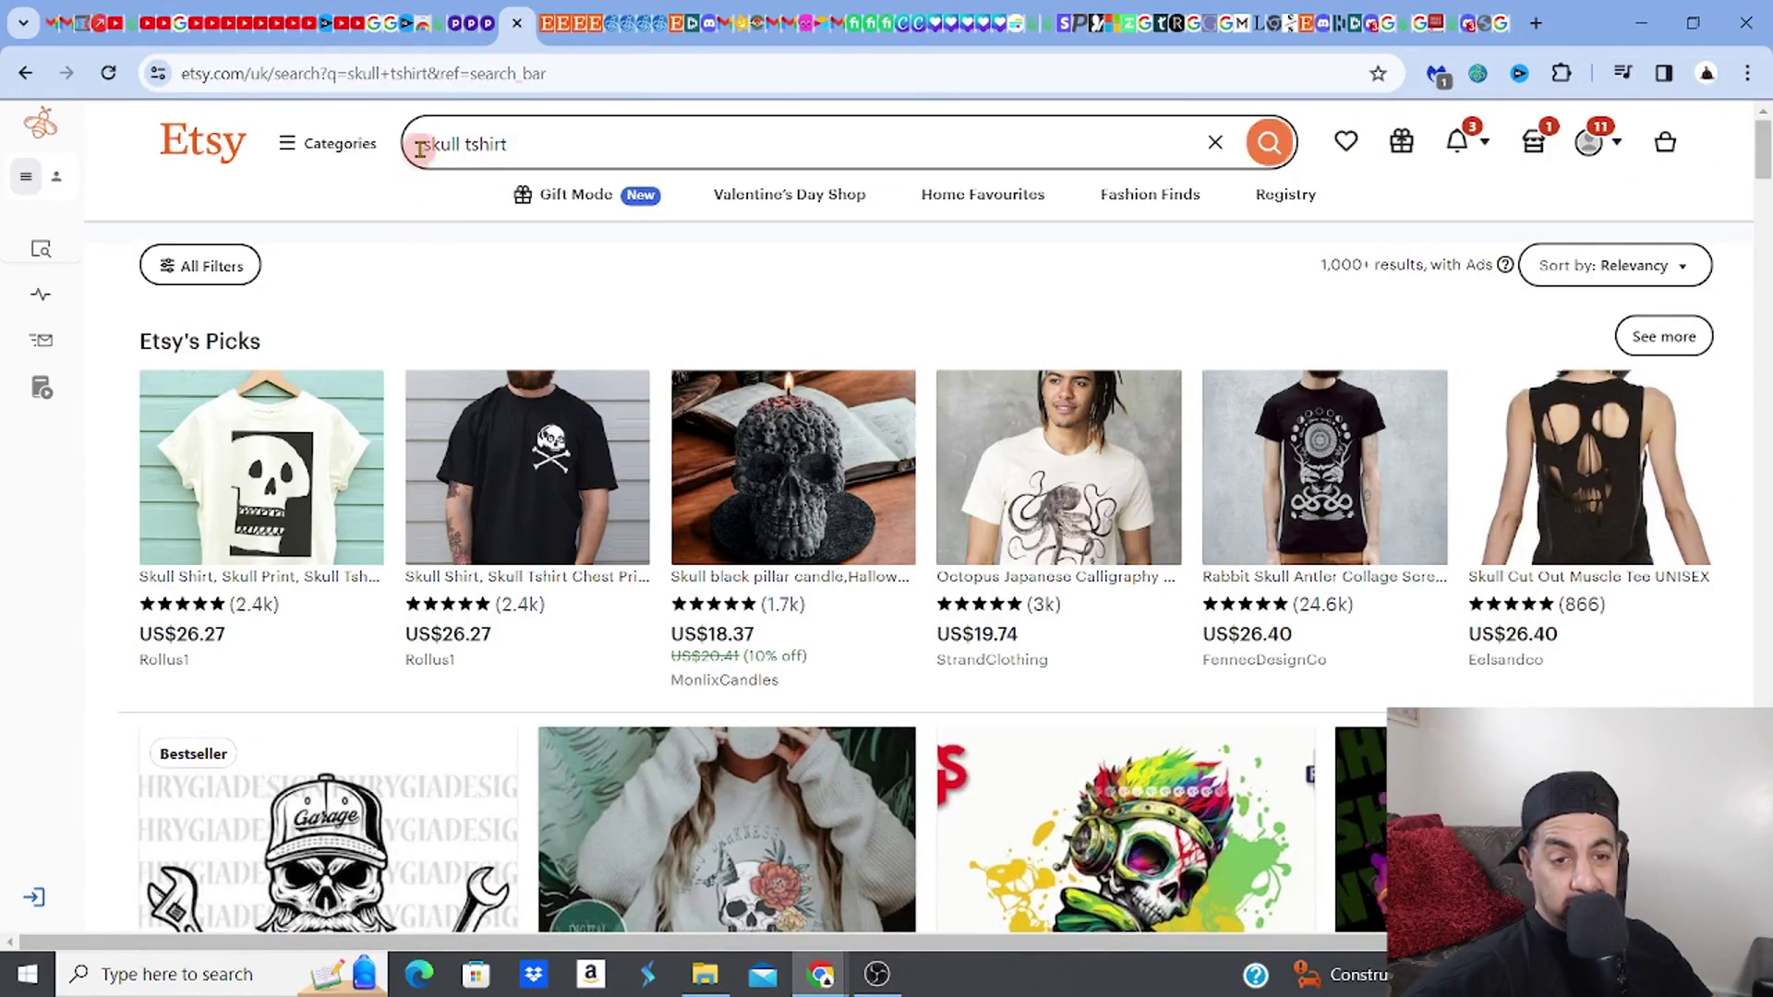
# Search Etsy for "booklover tshirt" and browse how the resulting listings present their shirts
pyautogui.moveTo(428, 145); pyautogui.dragTo(465, 144)
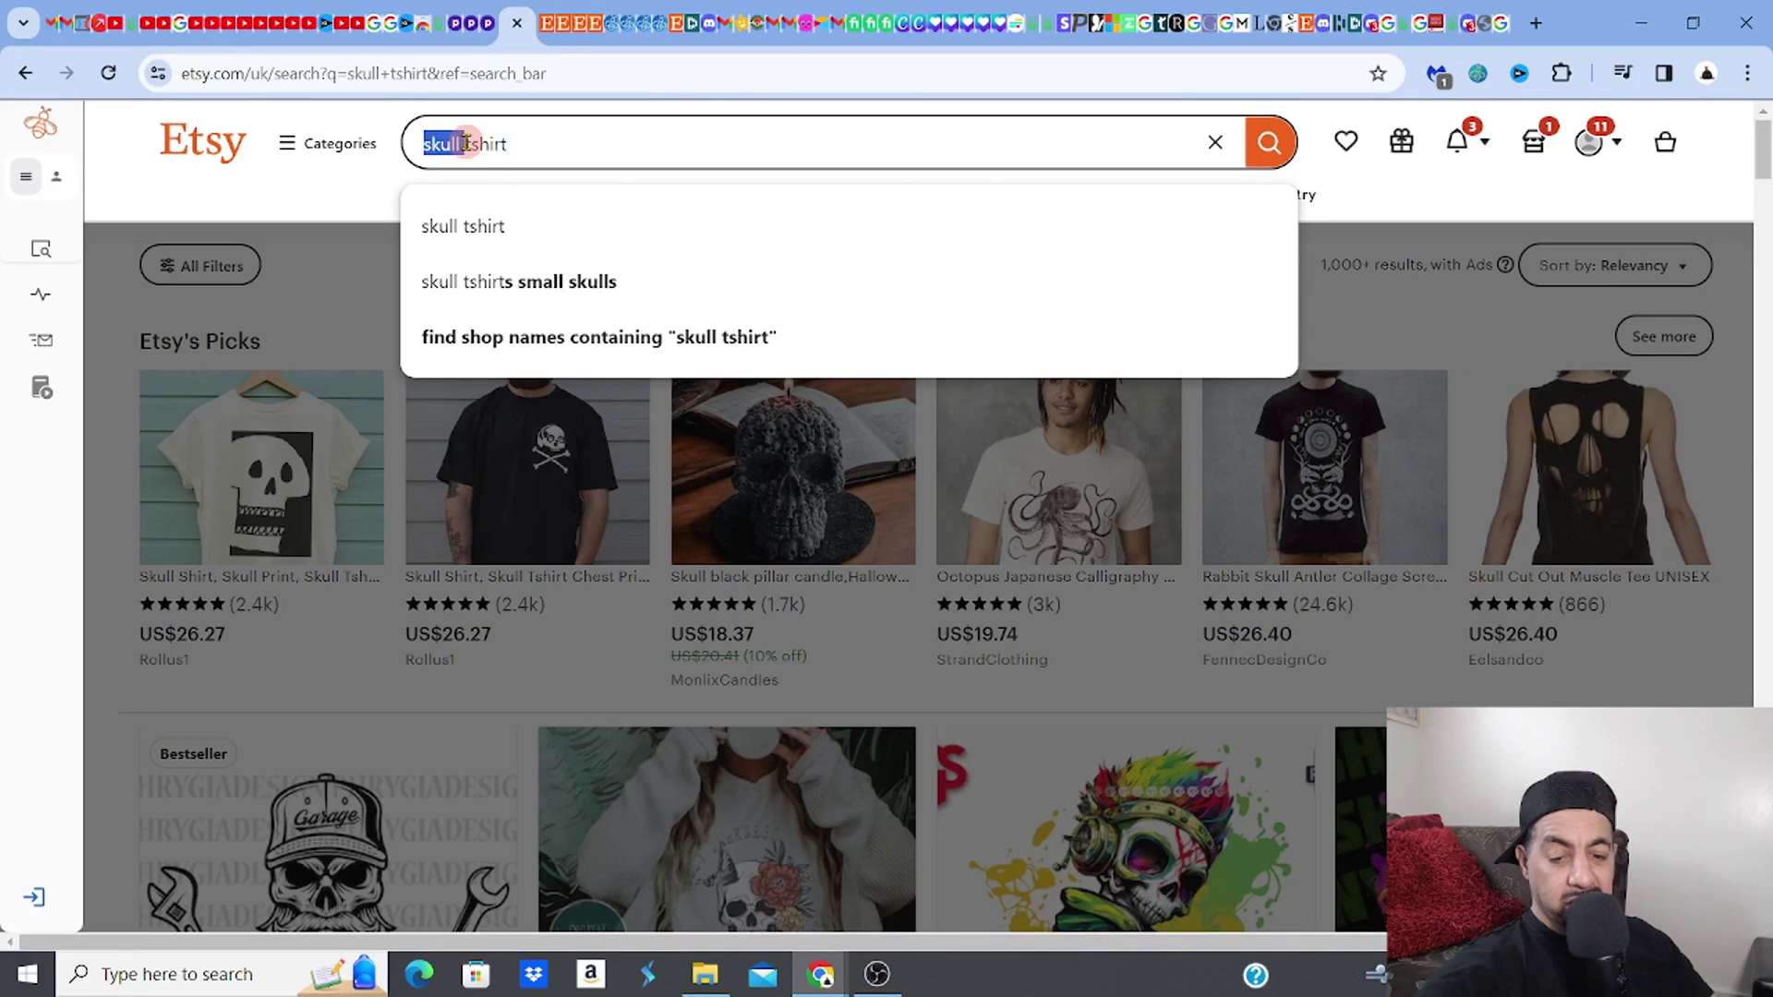
pyautogui.write('booklov')
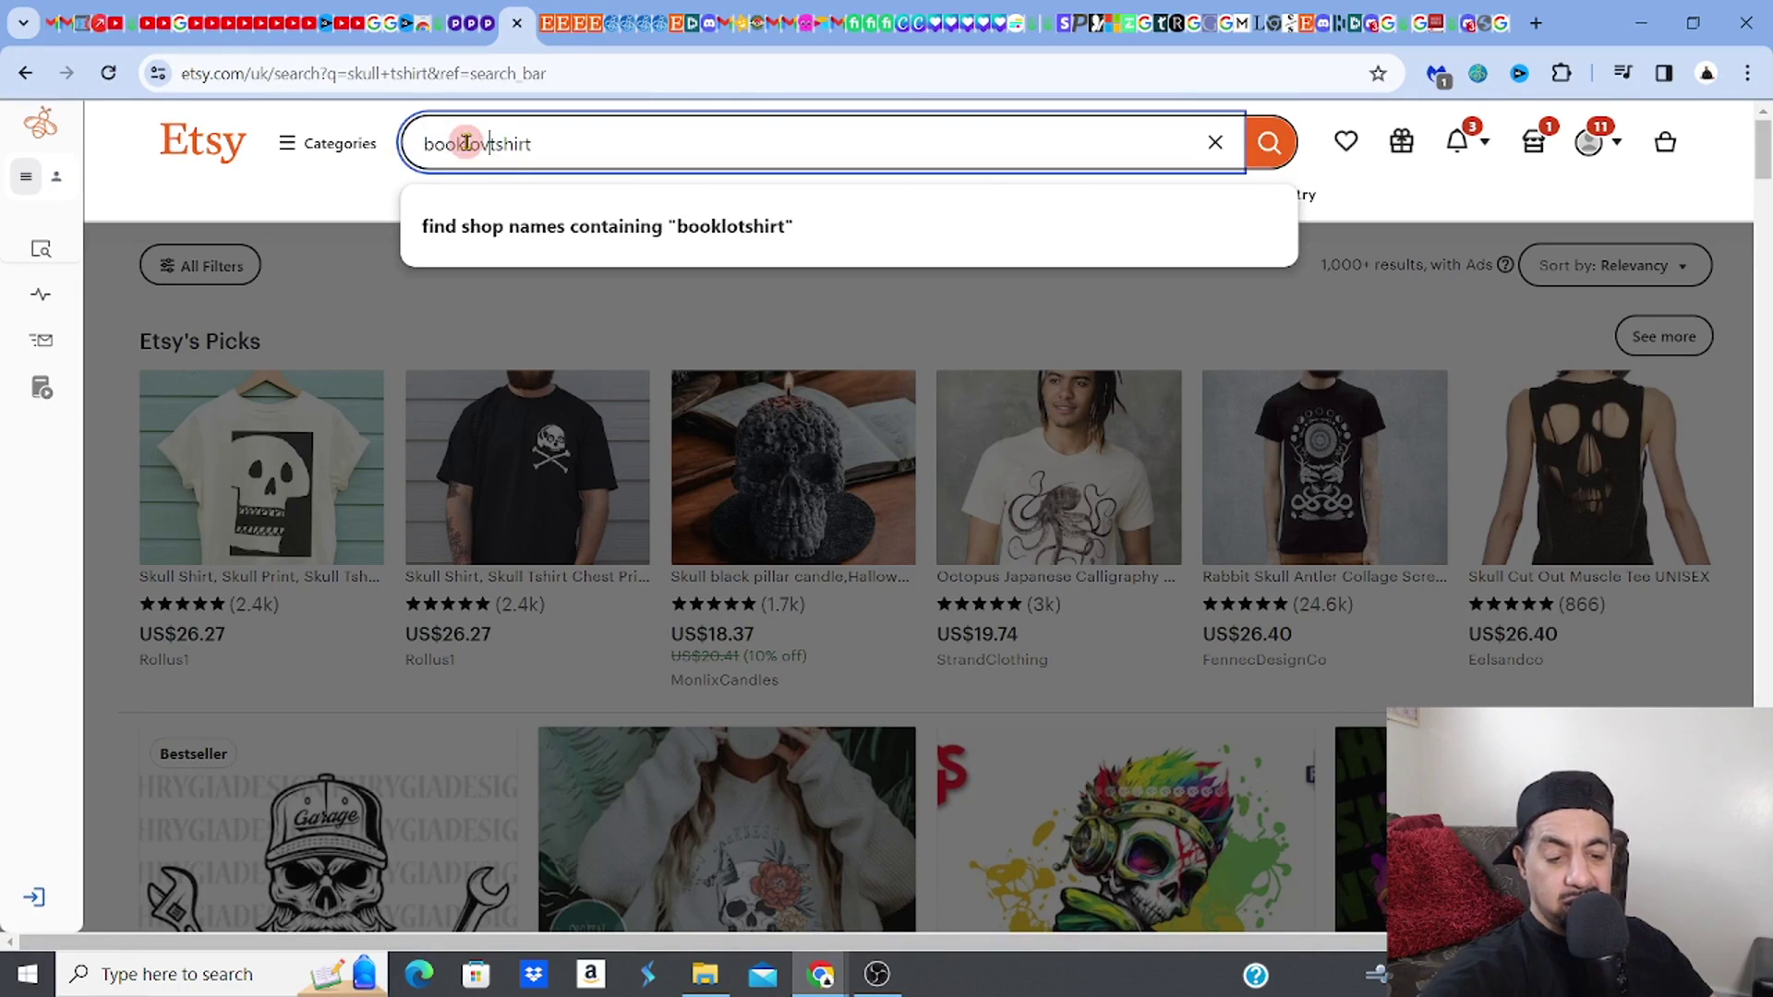
pyautogui.write('er')
pyautogui.press('Return')
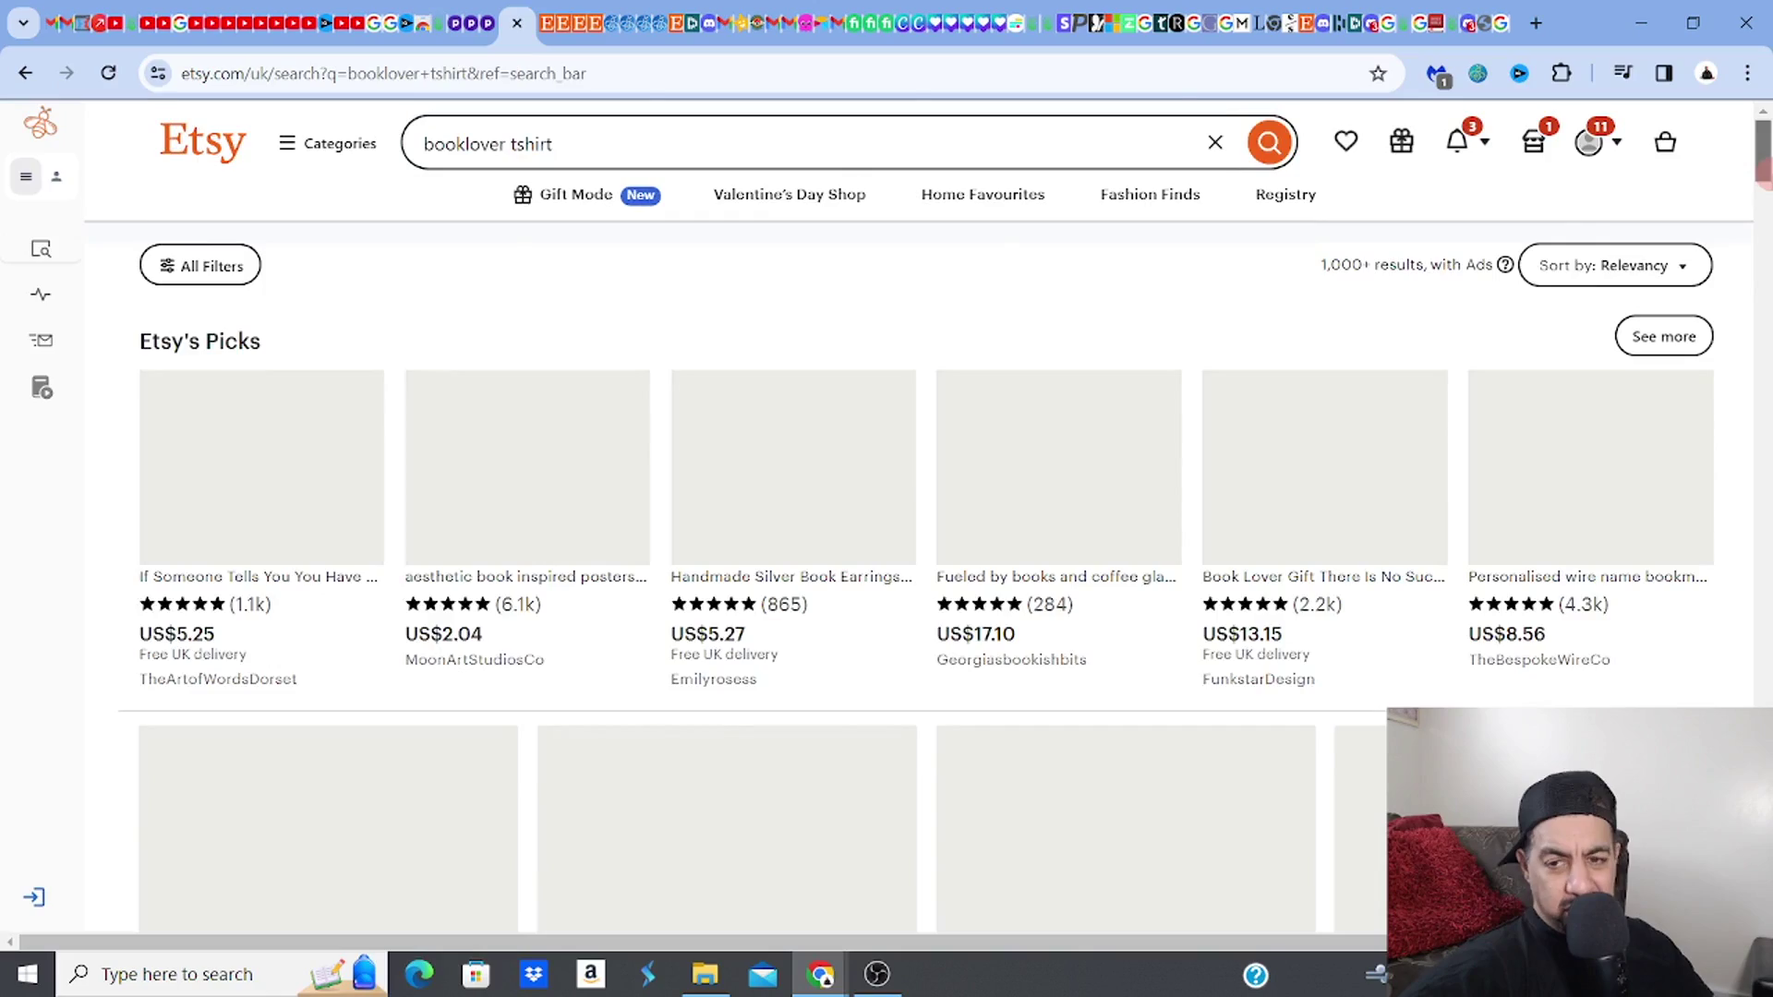
pyautogui.scroll(-15, 923, 518)
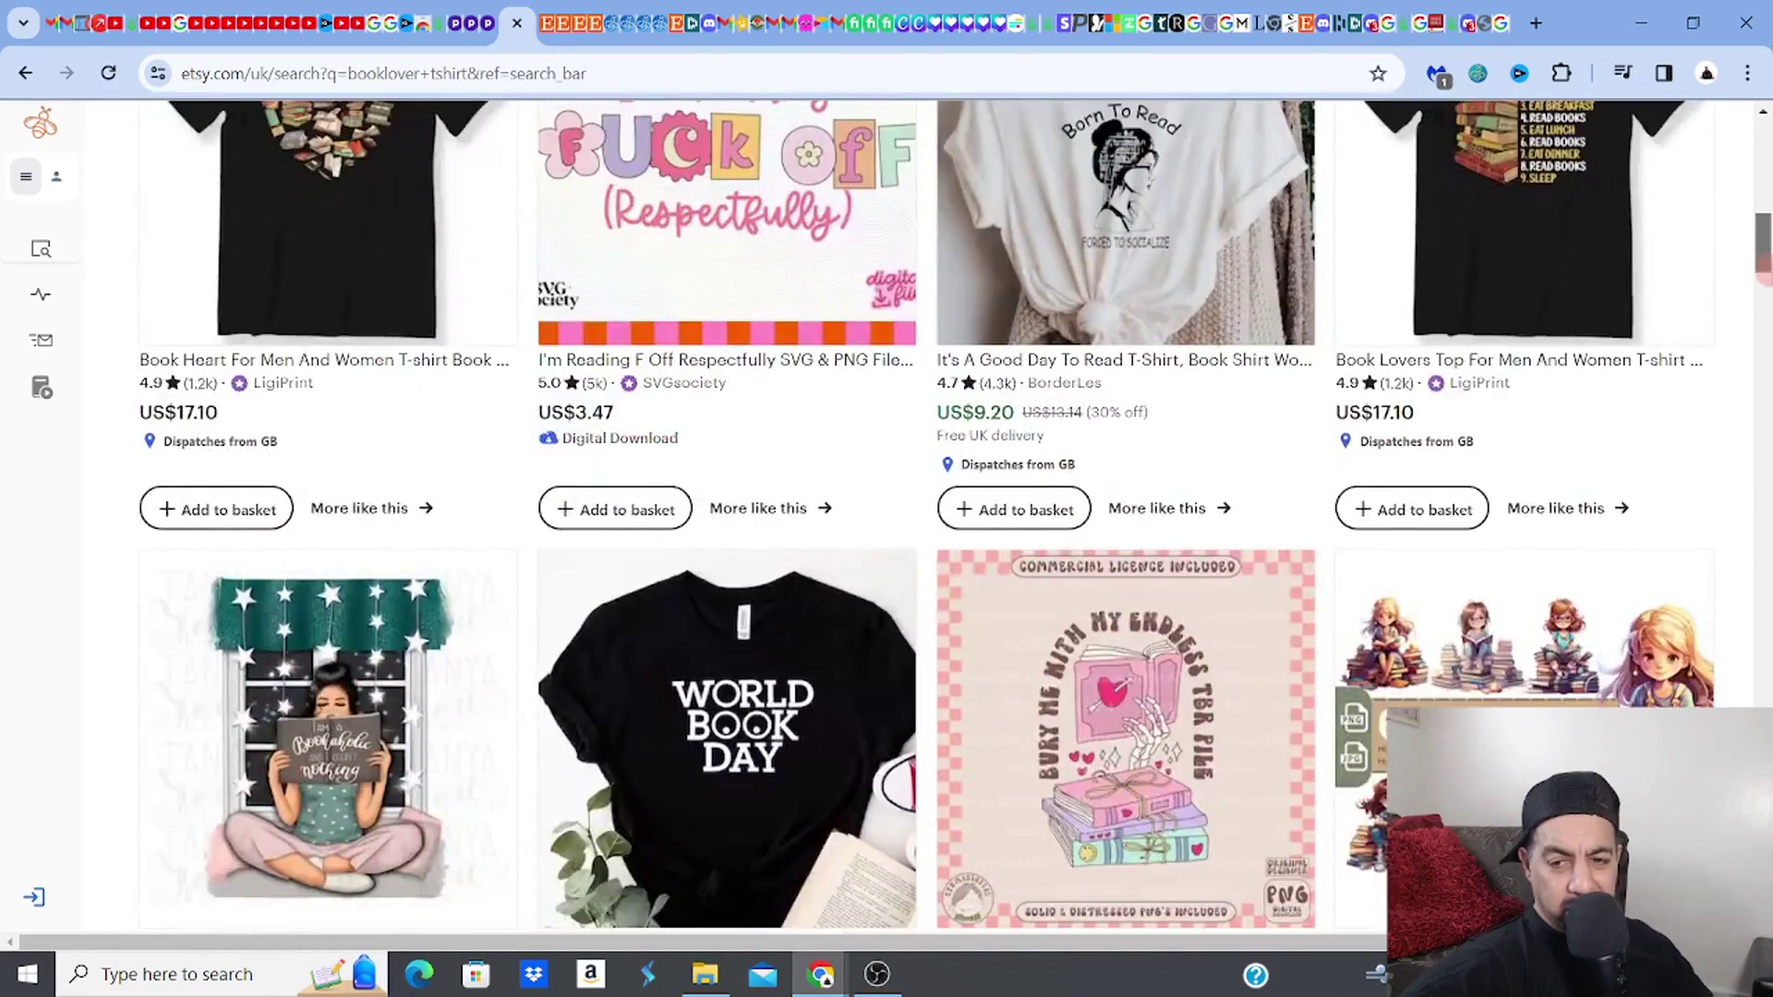
pyautogui.scroll(-8, 923, 517)
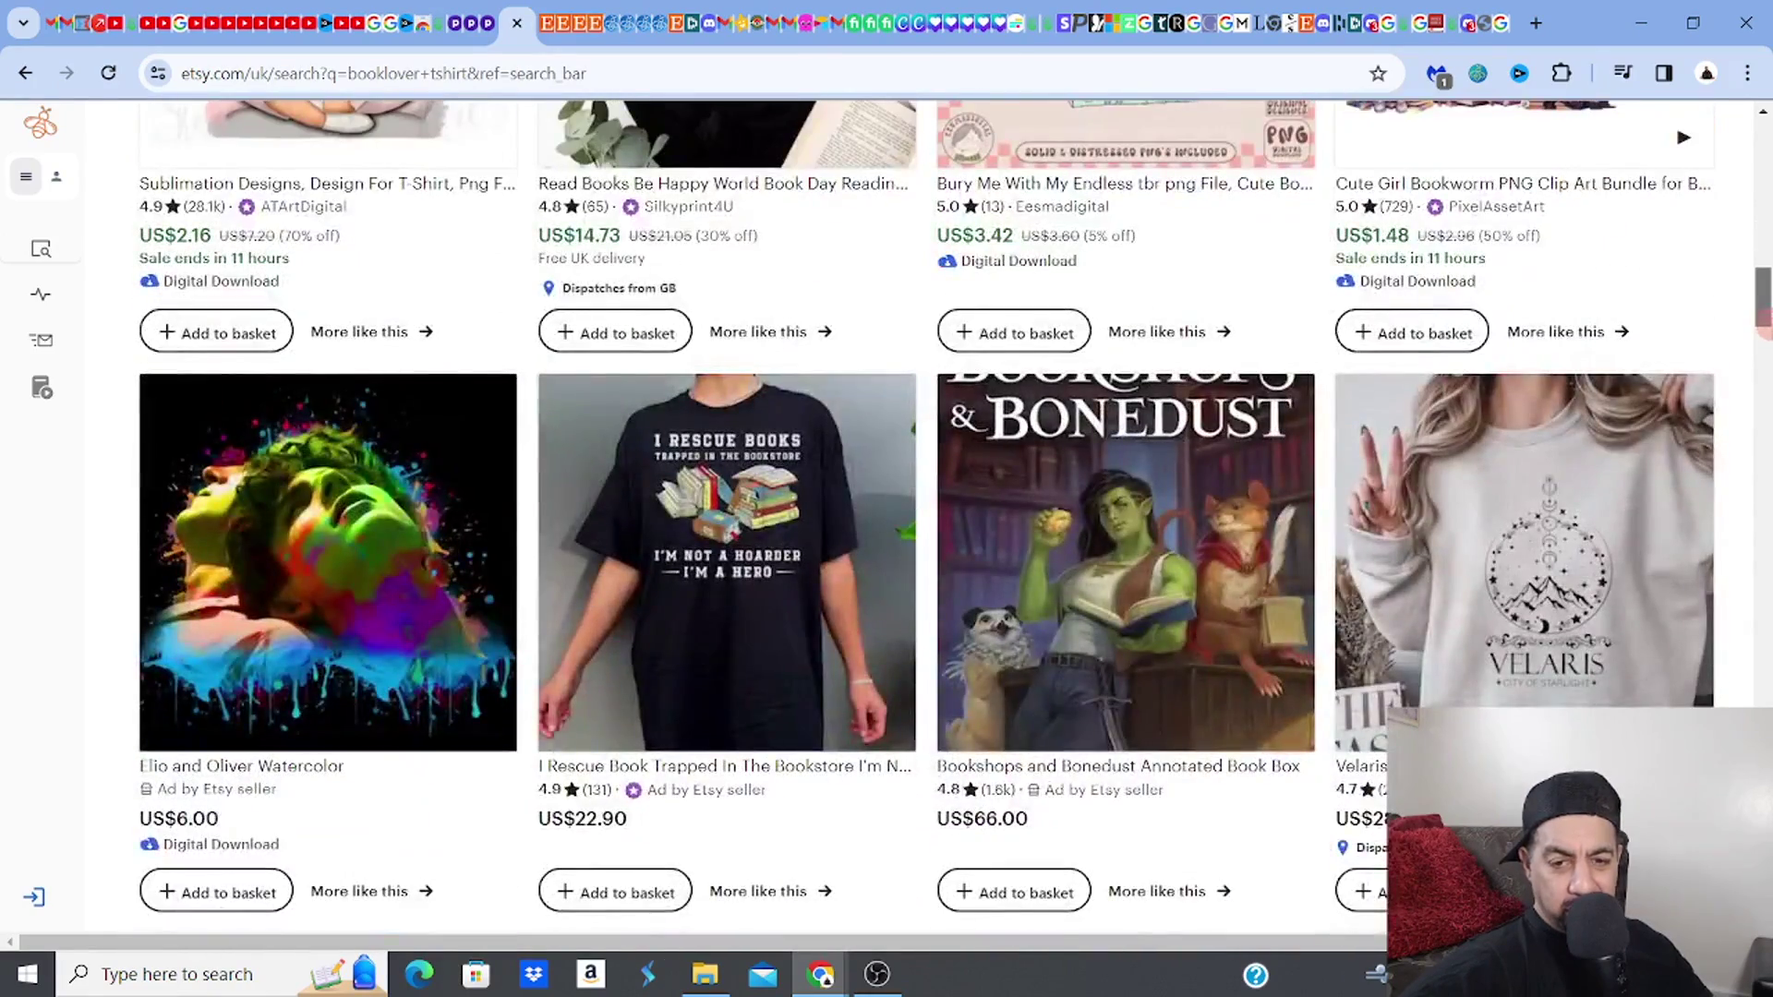
pyautogui.scroll(-7, 923, 517)
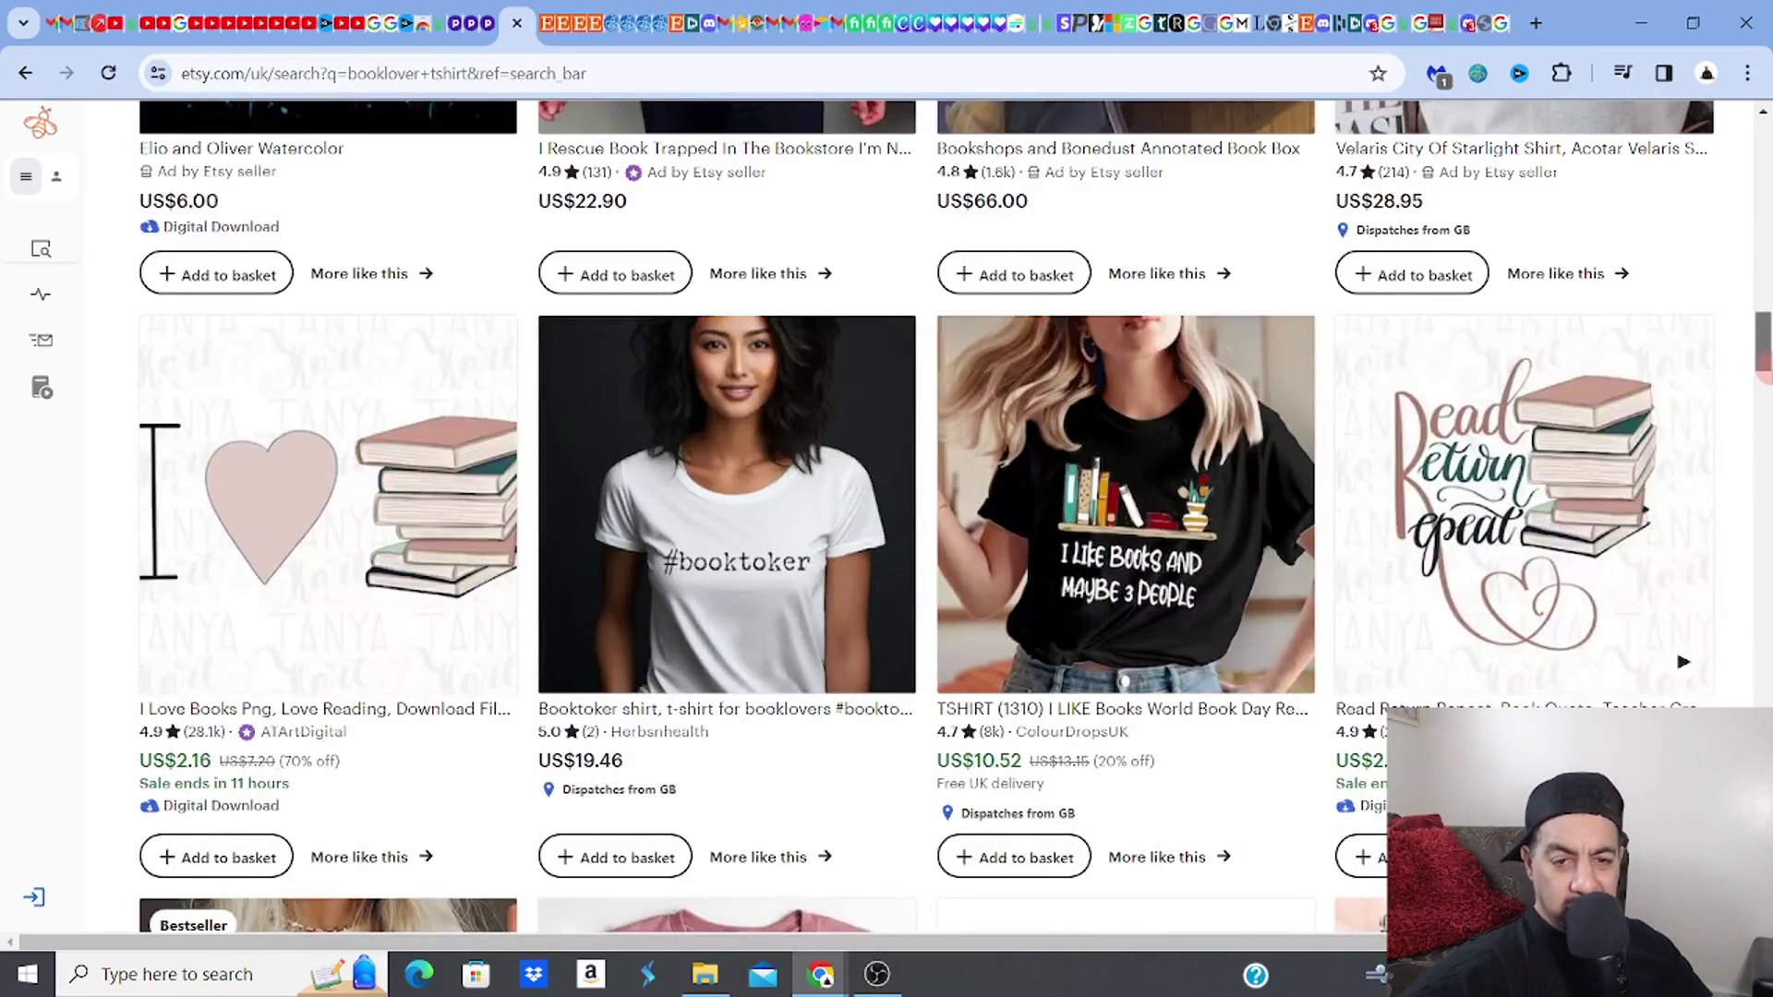
pyautogui.scroll(-1, 923, 517)
pyautogui.scroll(-1, 923, 517)
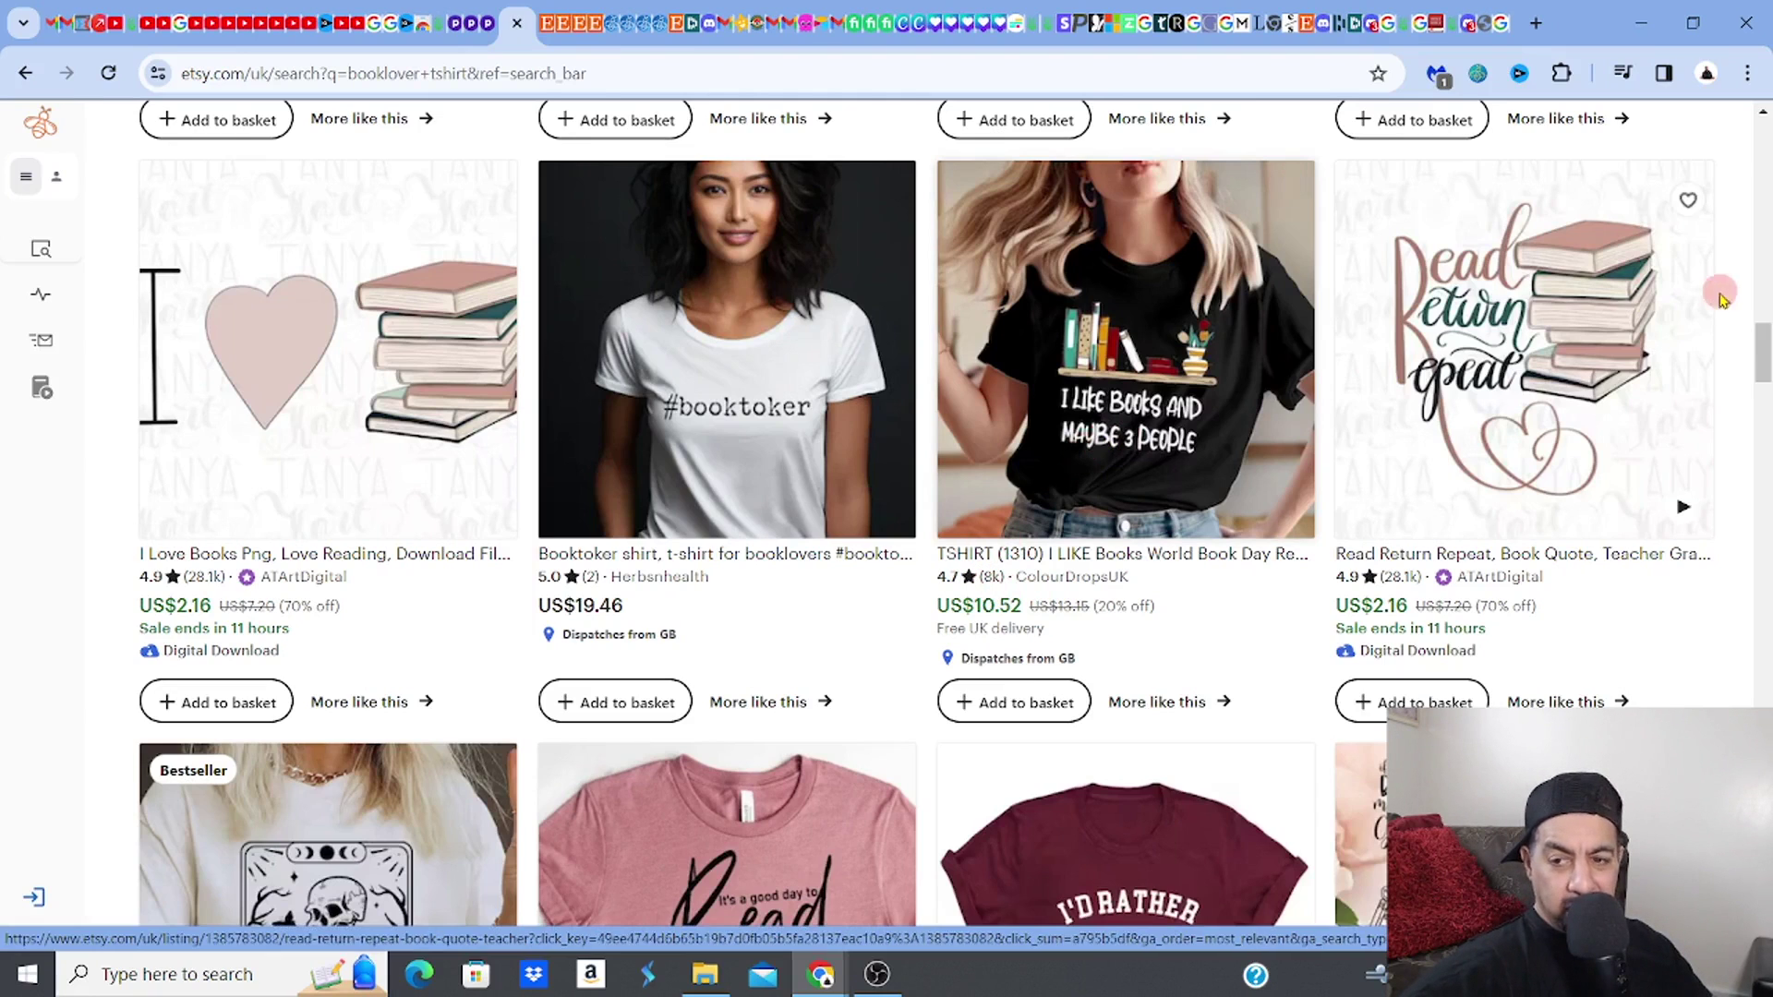
pyautogui.scroll(15, 1721, 289)
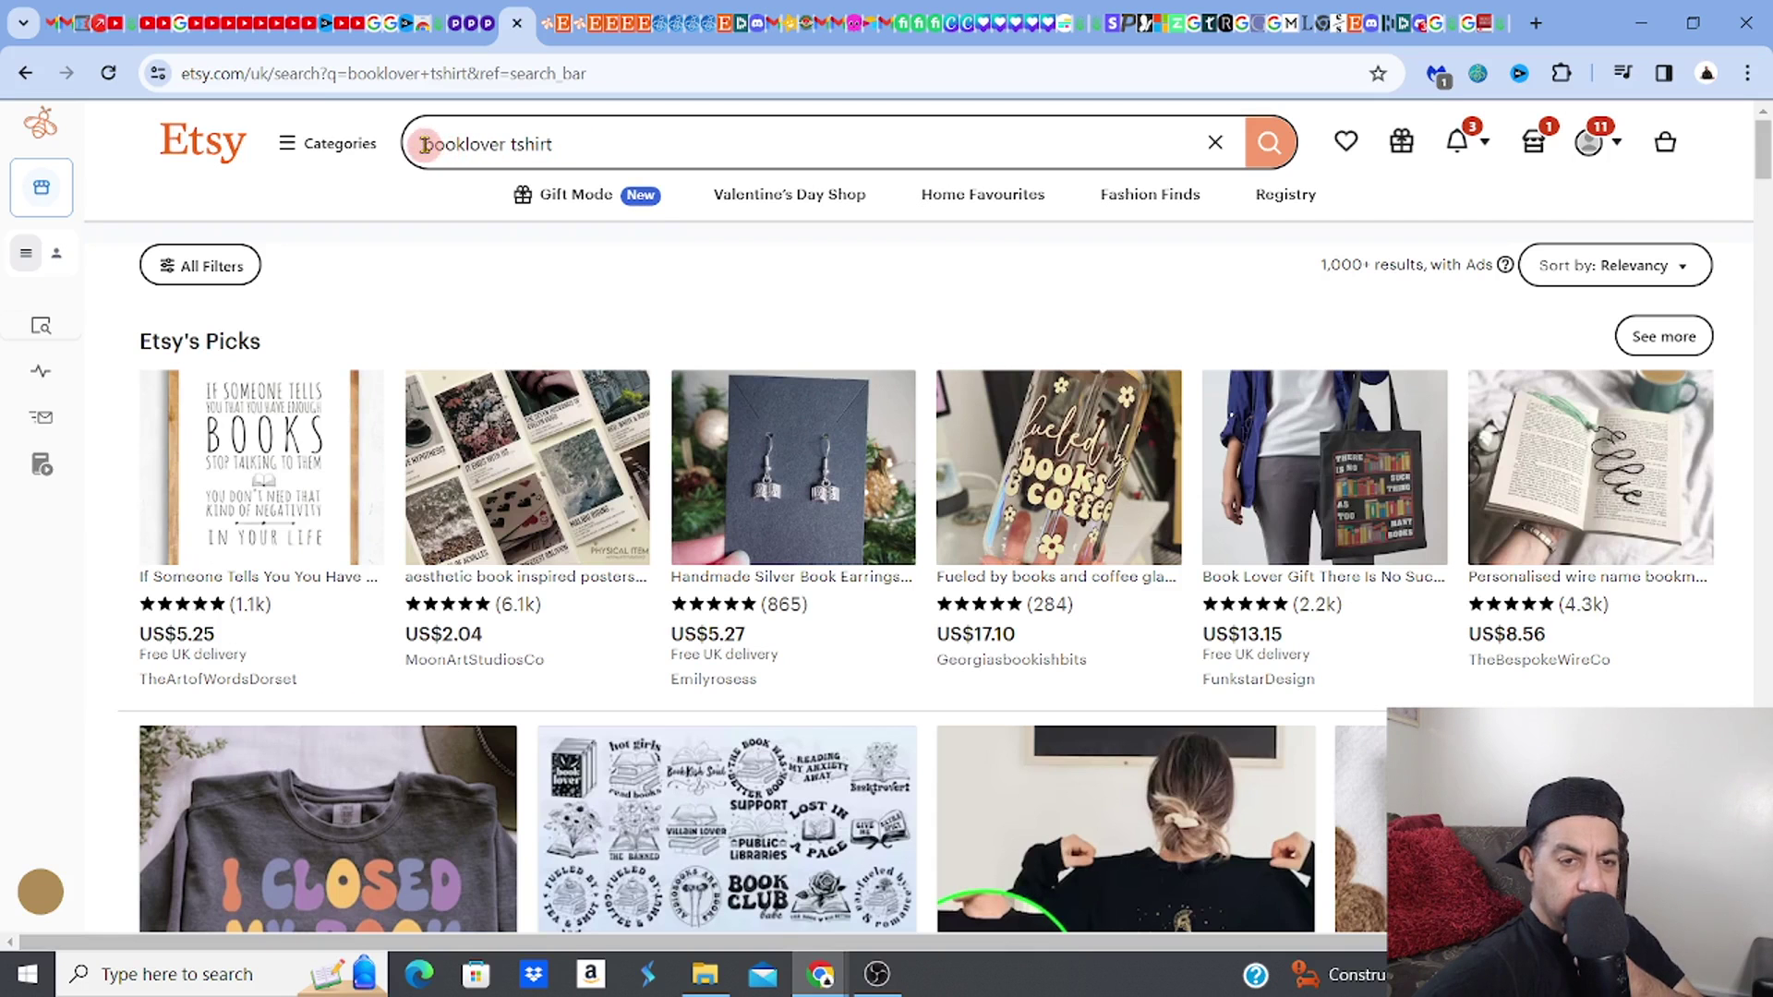
# Search Etsy for "funny tshirt"
pyautogui.doubleClick(479, 144)
pyautogui.press('BackSpace')
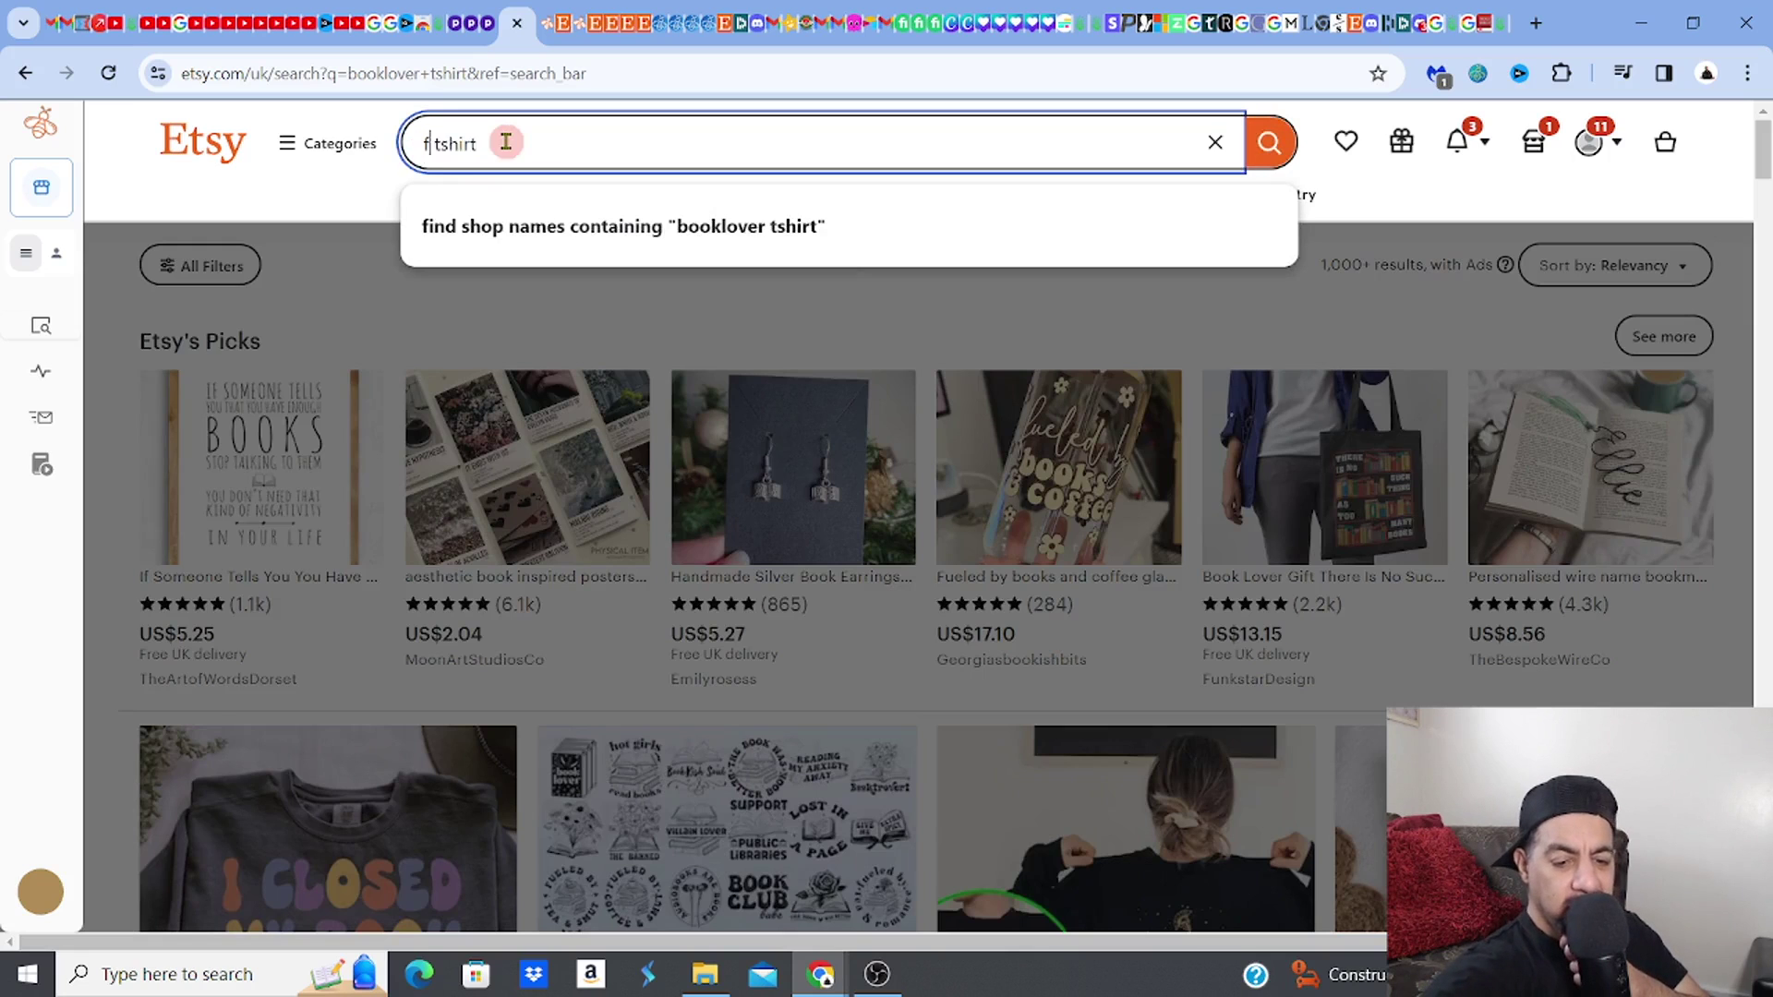
pyautogui.write('funny')
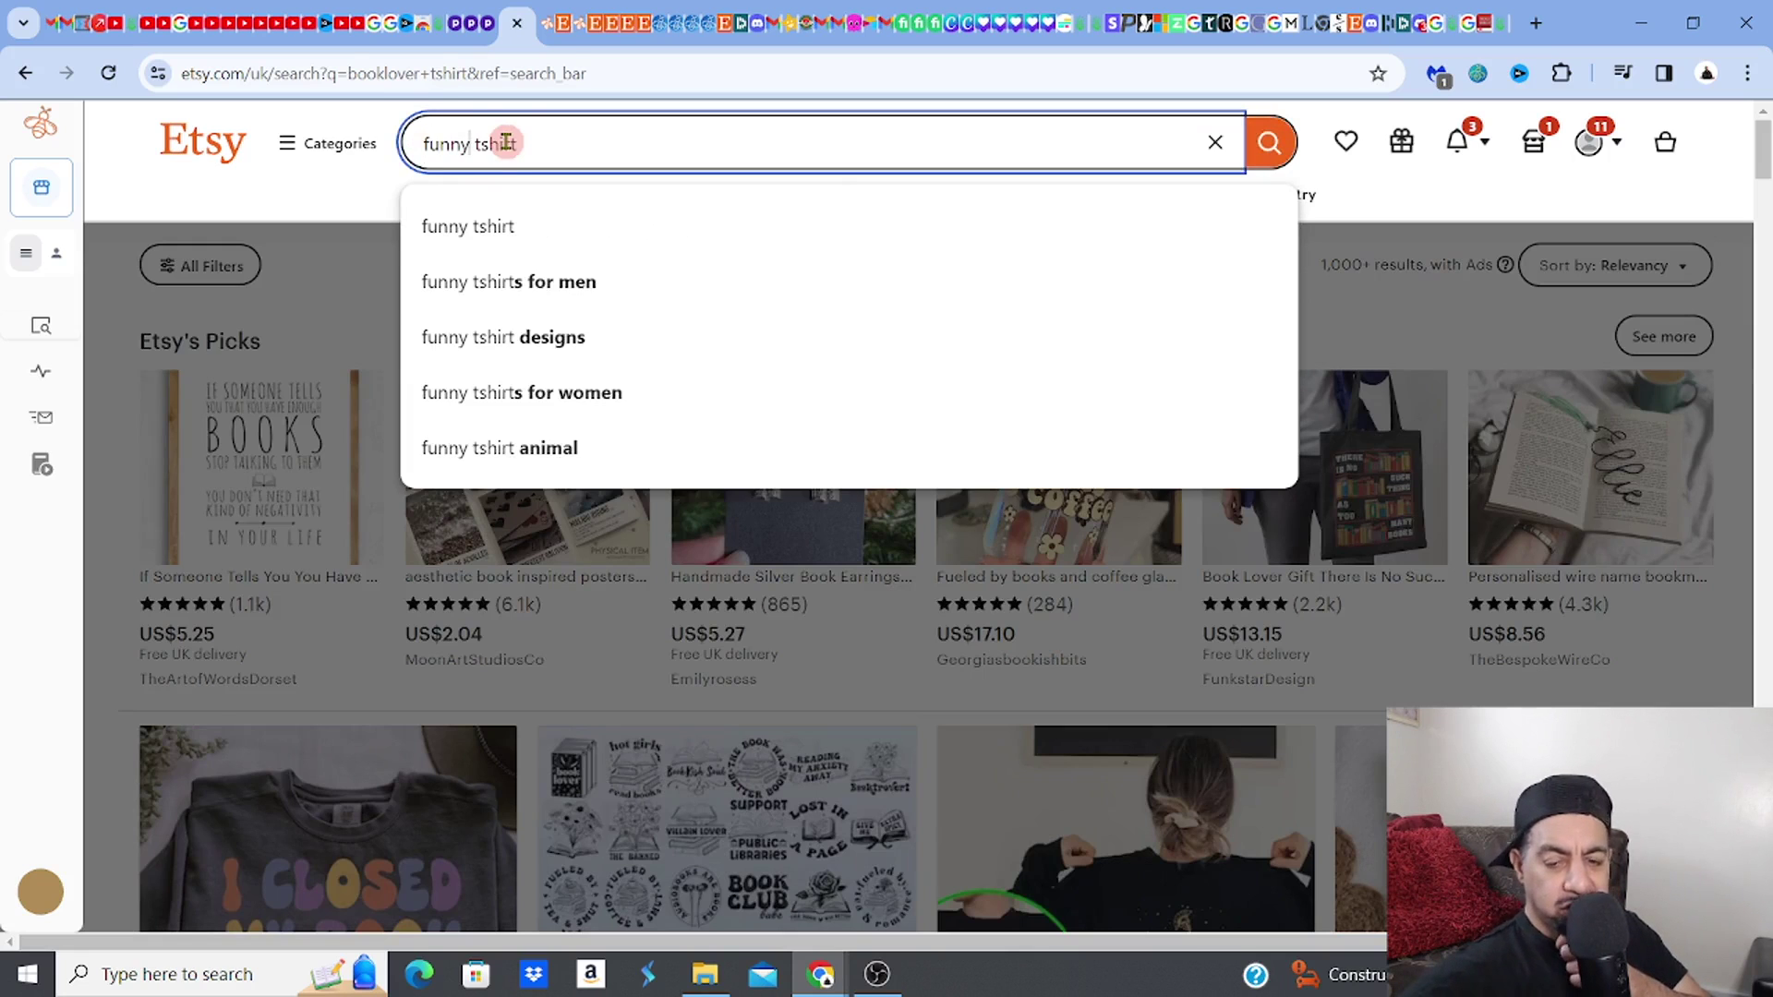
pyautogui.press('Return')
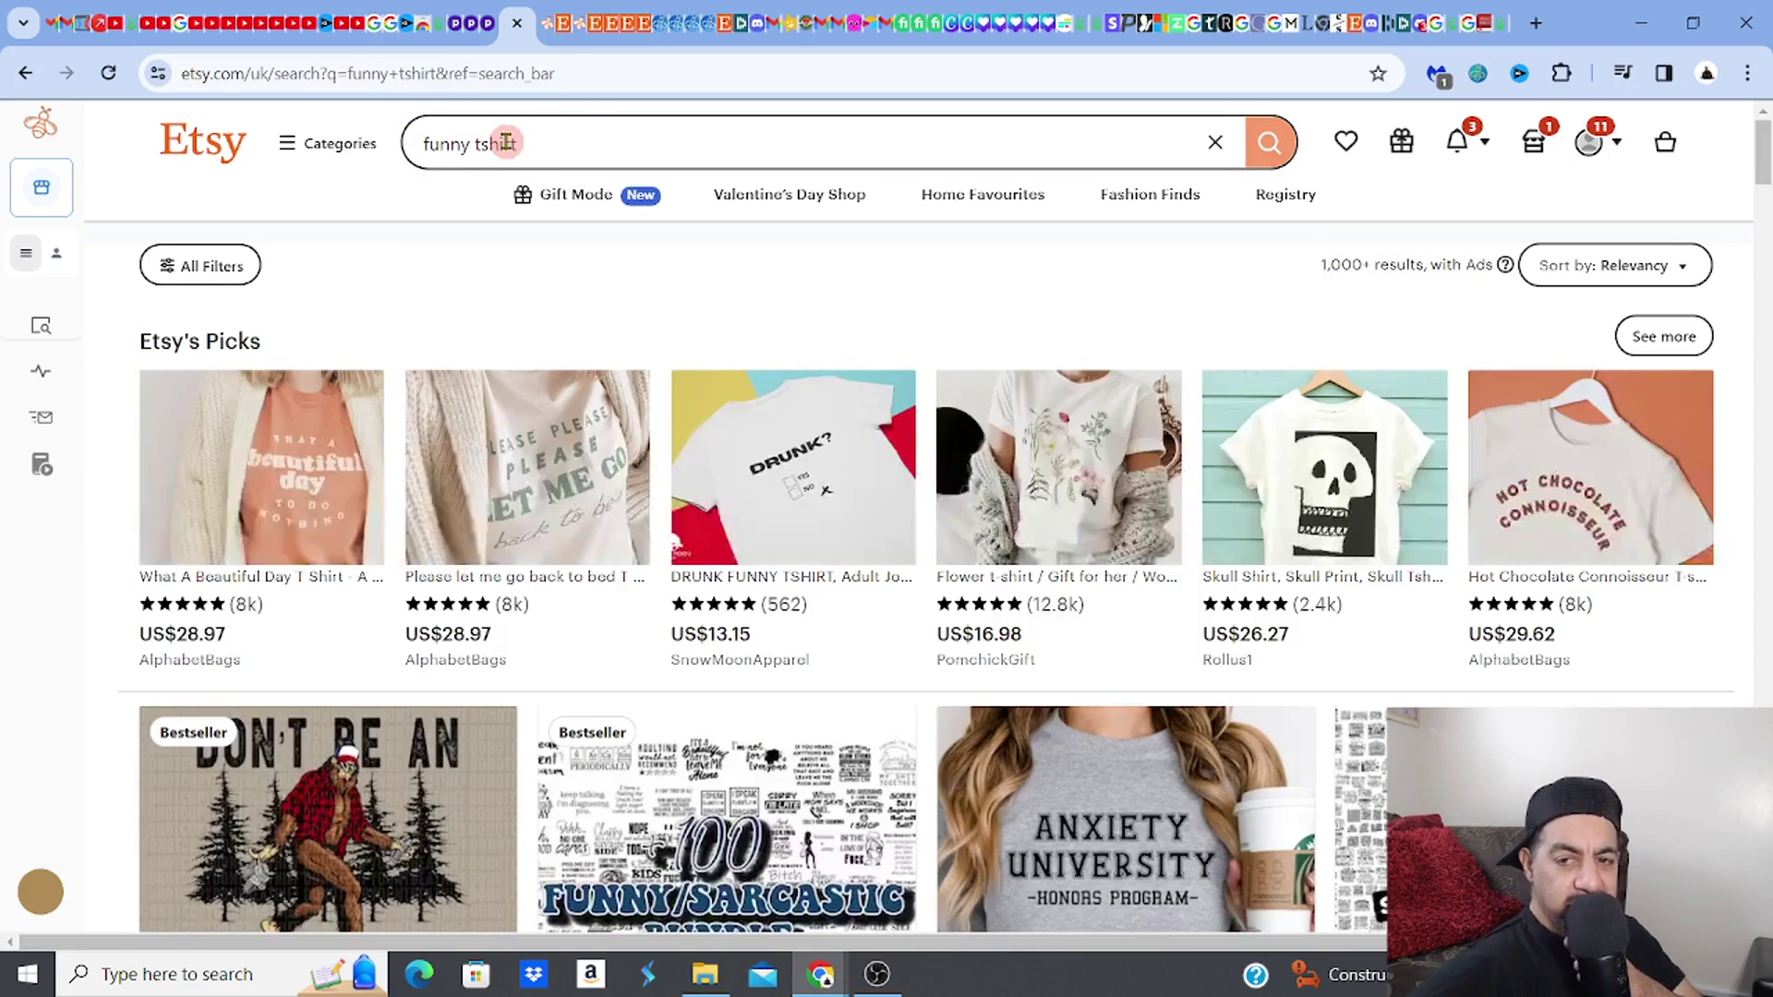
# Show EverBee's Product Analytics for the funny tshirt search and limit the listing age to a maximum of 2 months
pyautogui.moveTo(26, 266)
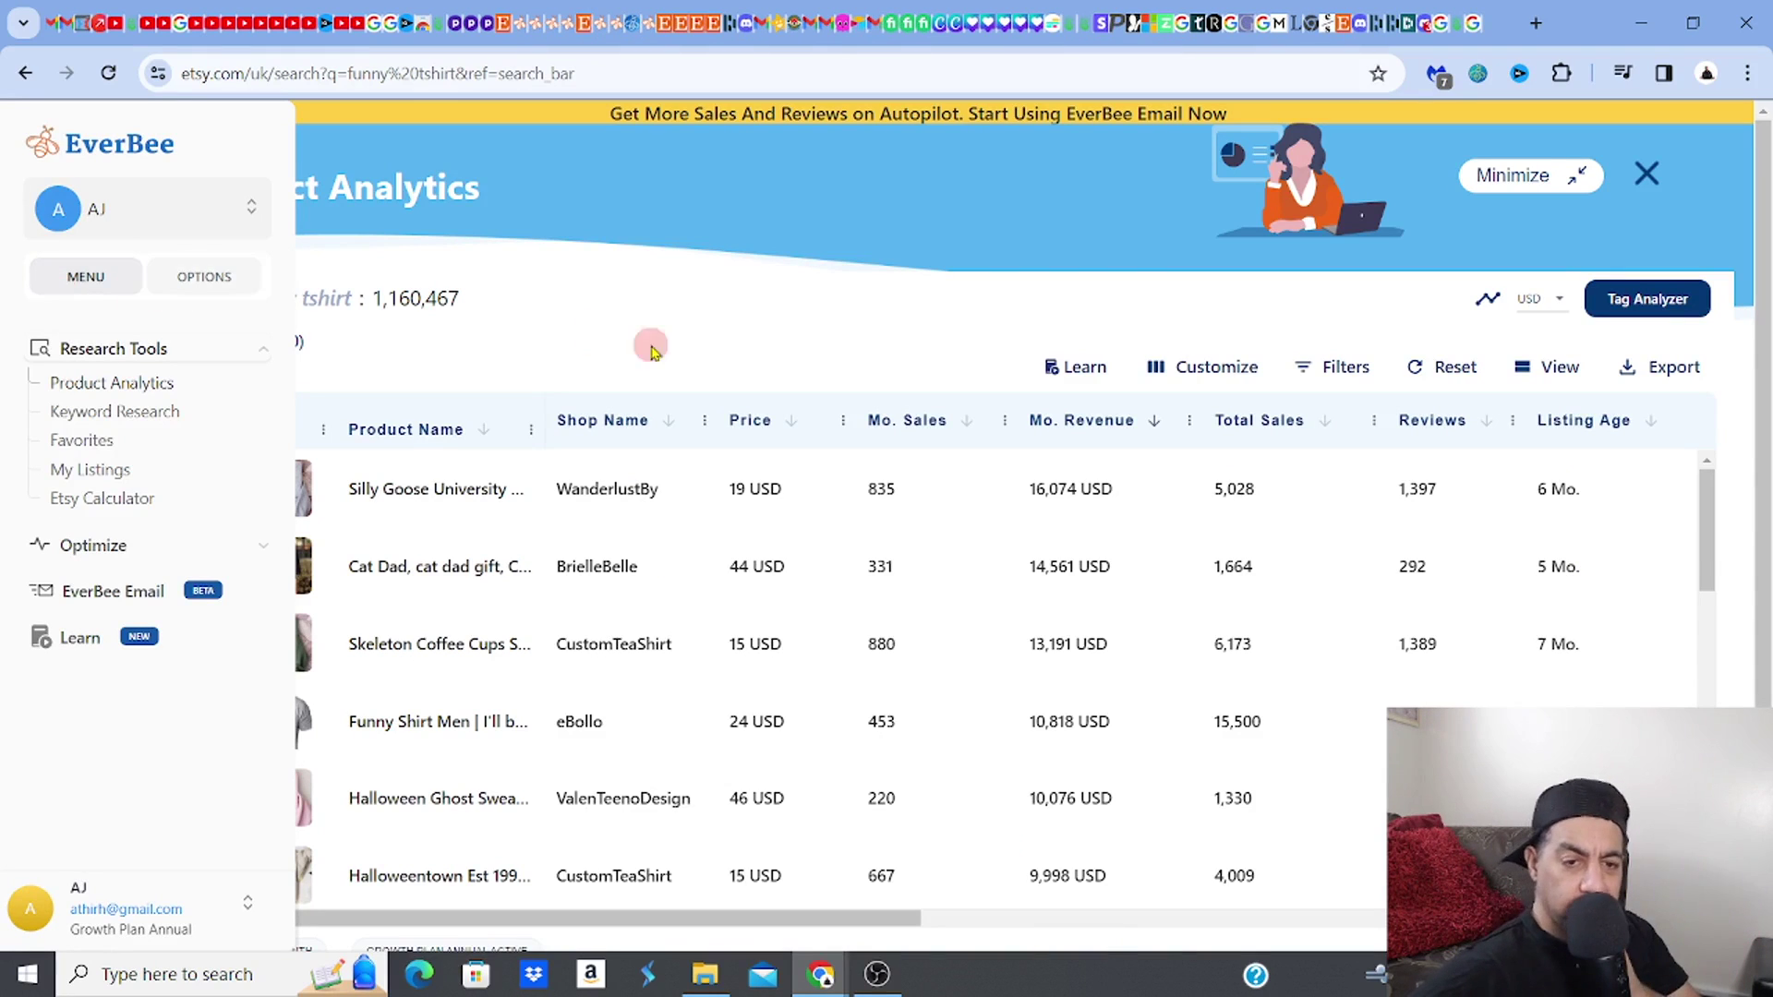
pyautogui.click(1314, 374)
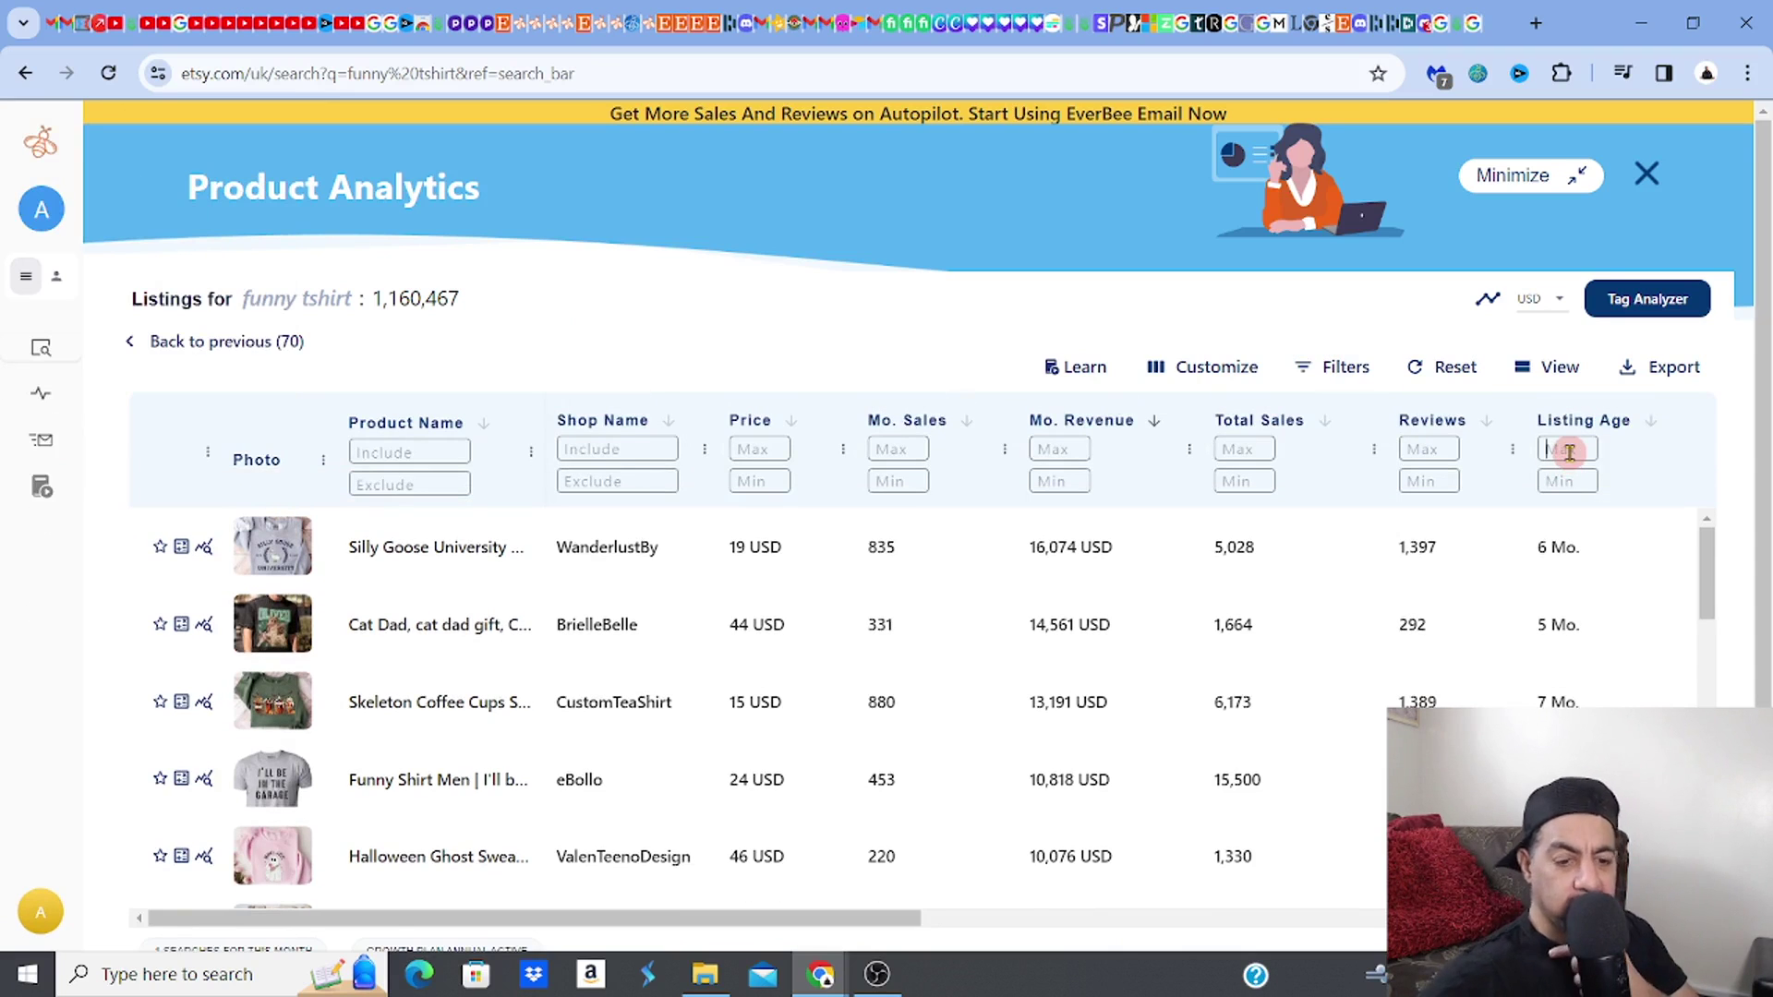
pyautogui.write('2')
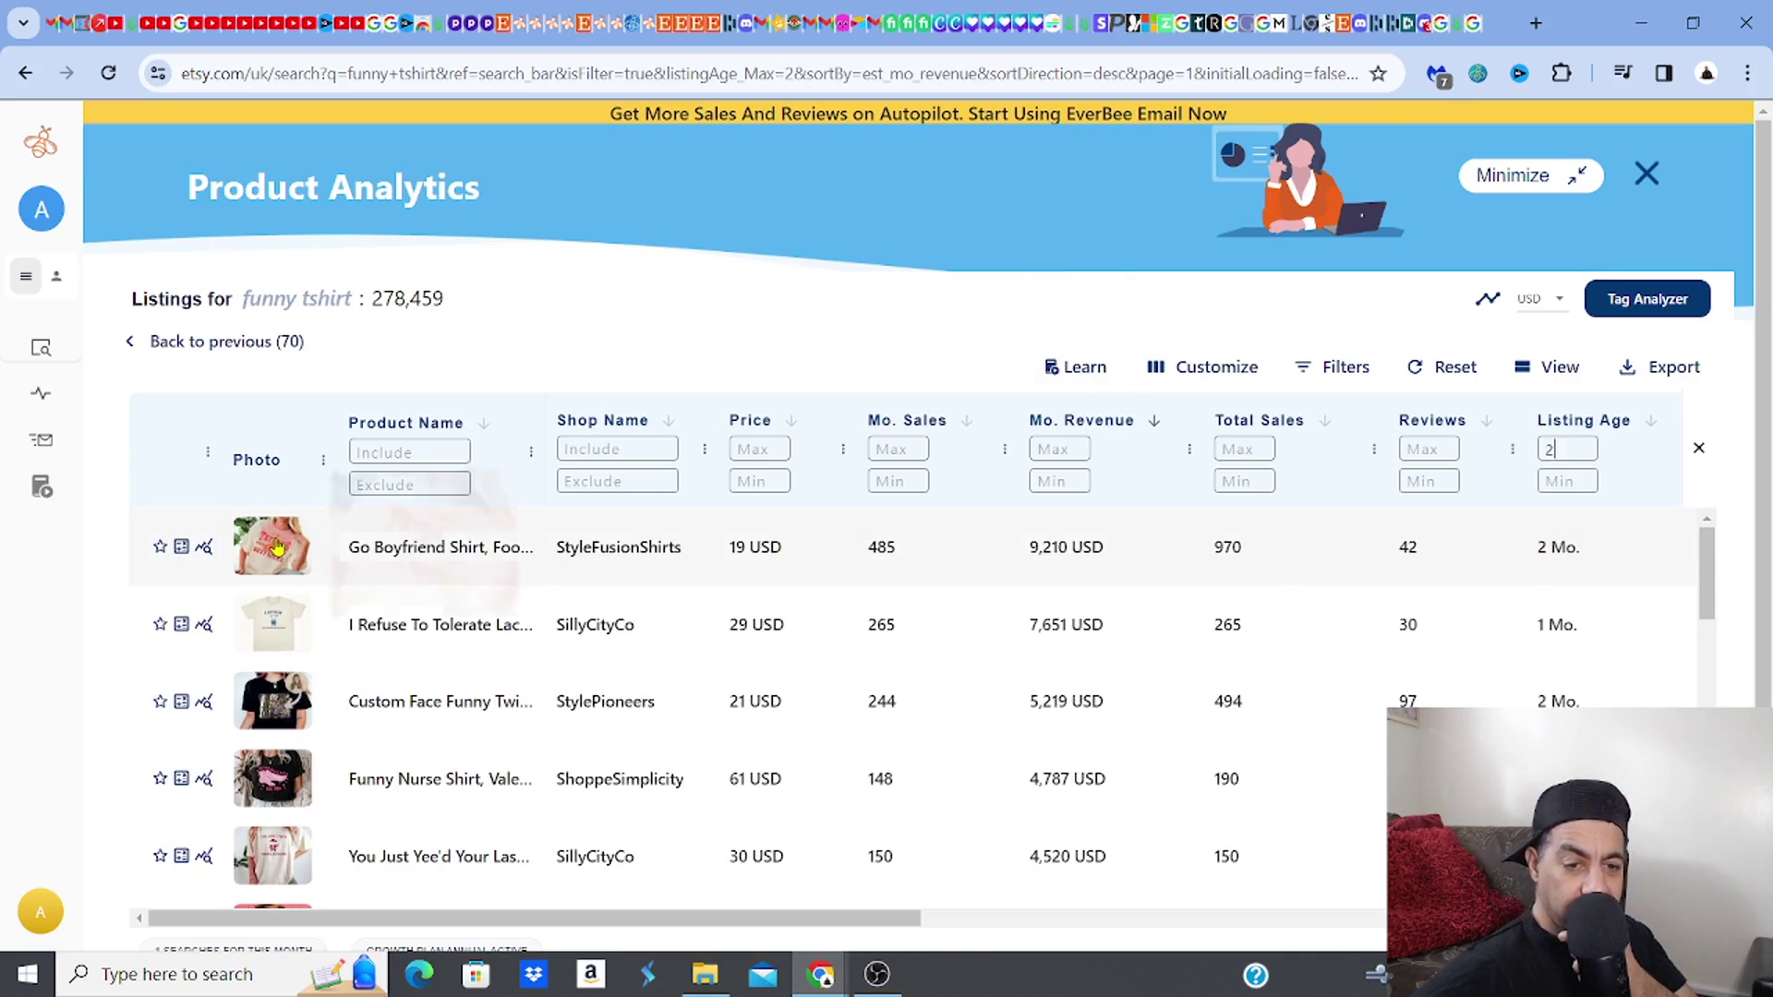
# Preview the product photos of the top-revenue listings and open ShoppeSimplicity's Funny Nurse Shirt listing on Etsy from its listing details
pyautogui.moveTo(276, 548)
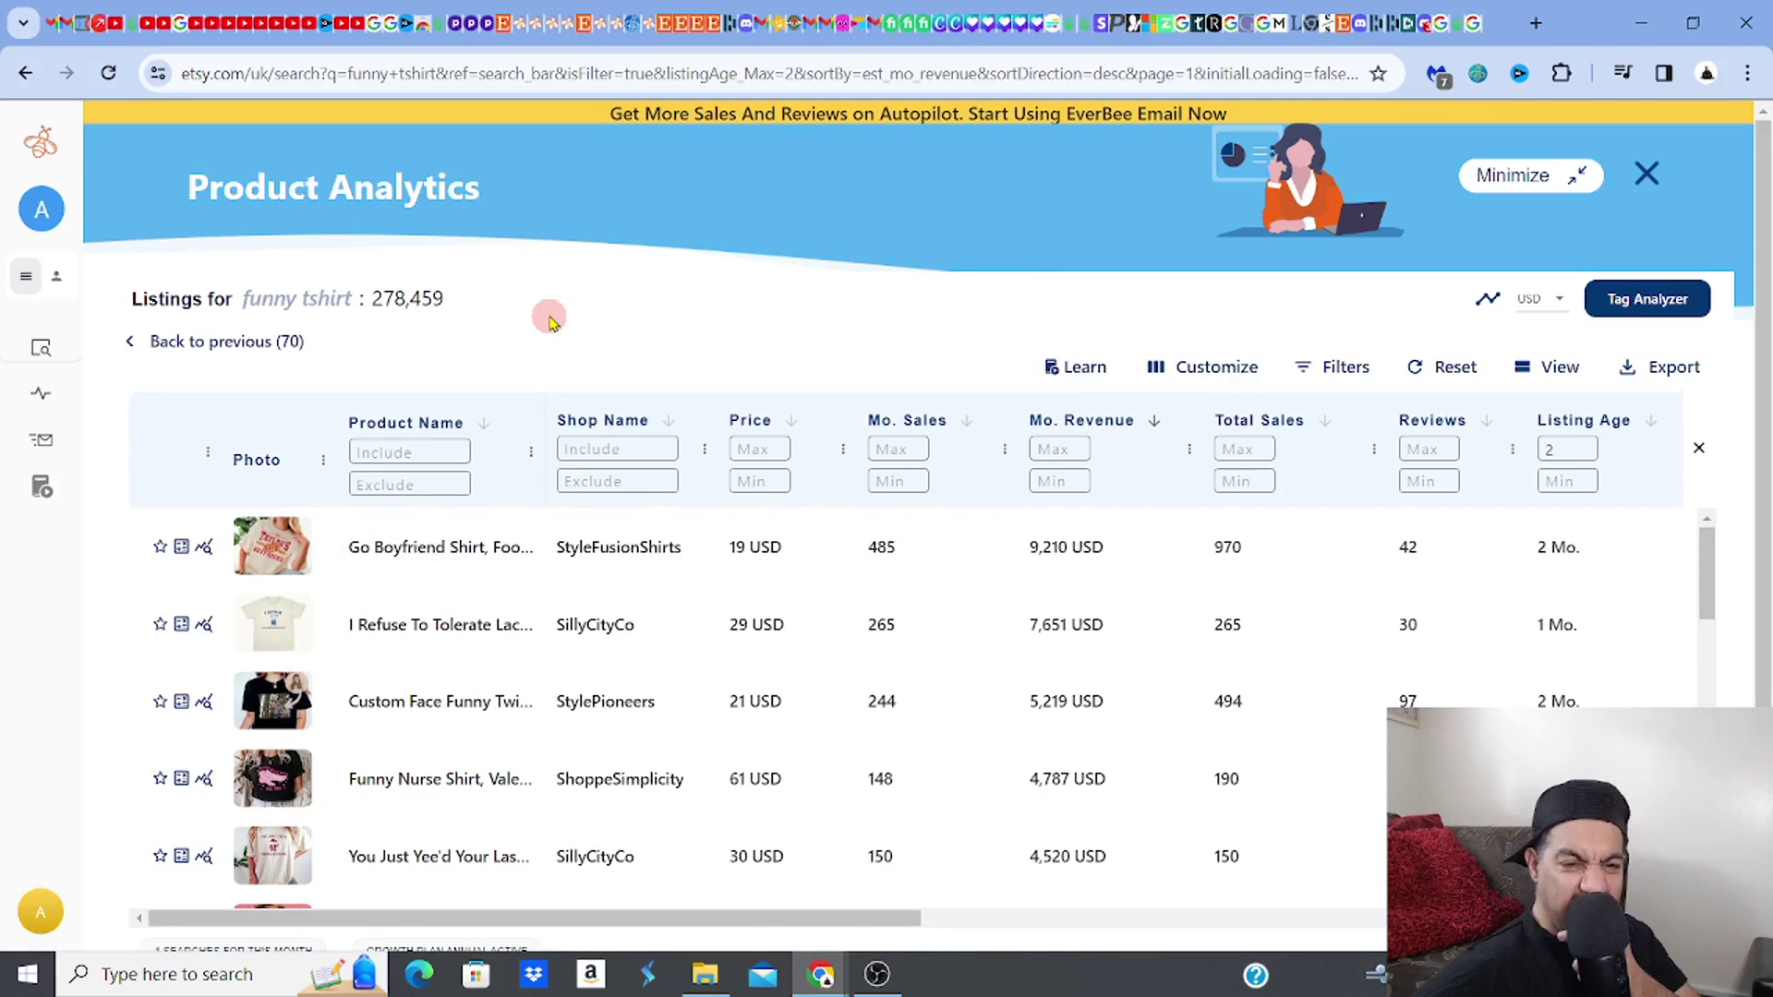
pyautogui.moveTo(282, 625)
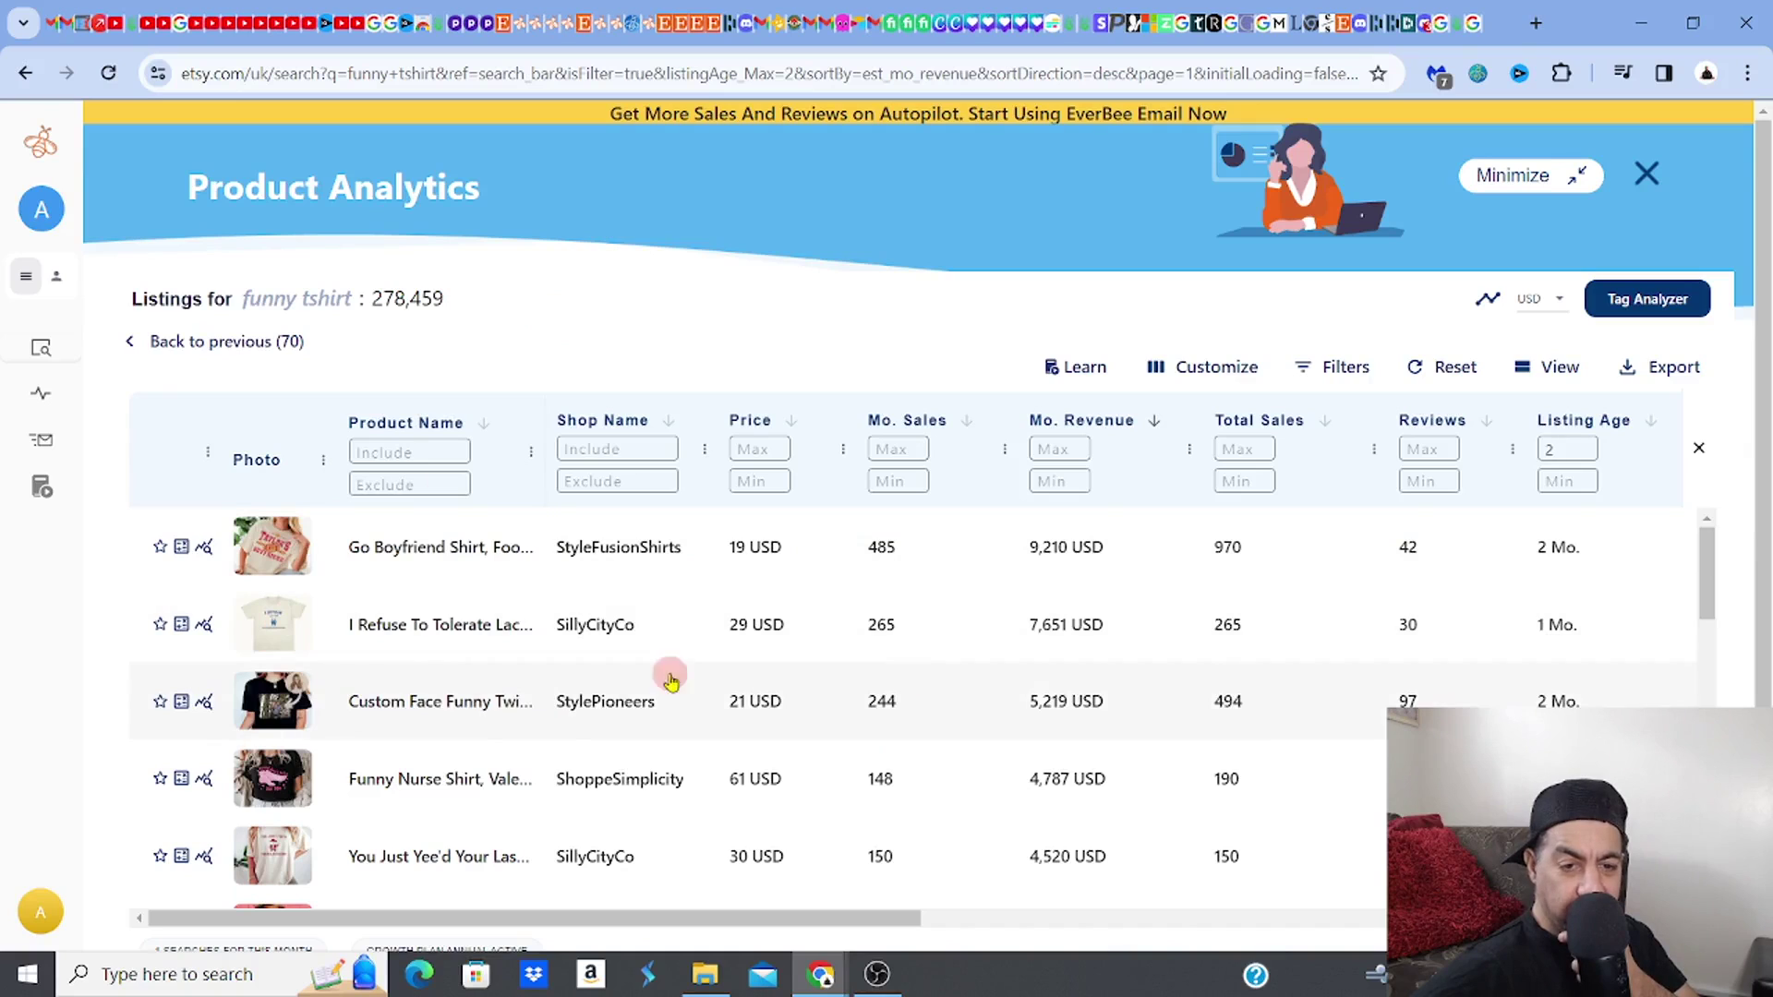
pyautogui.moveTo(282, 713)
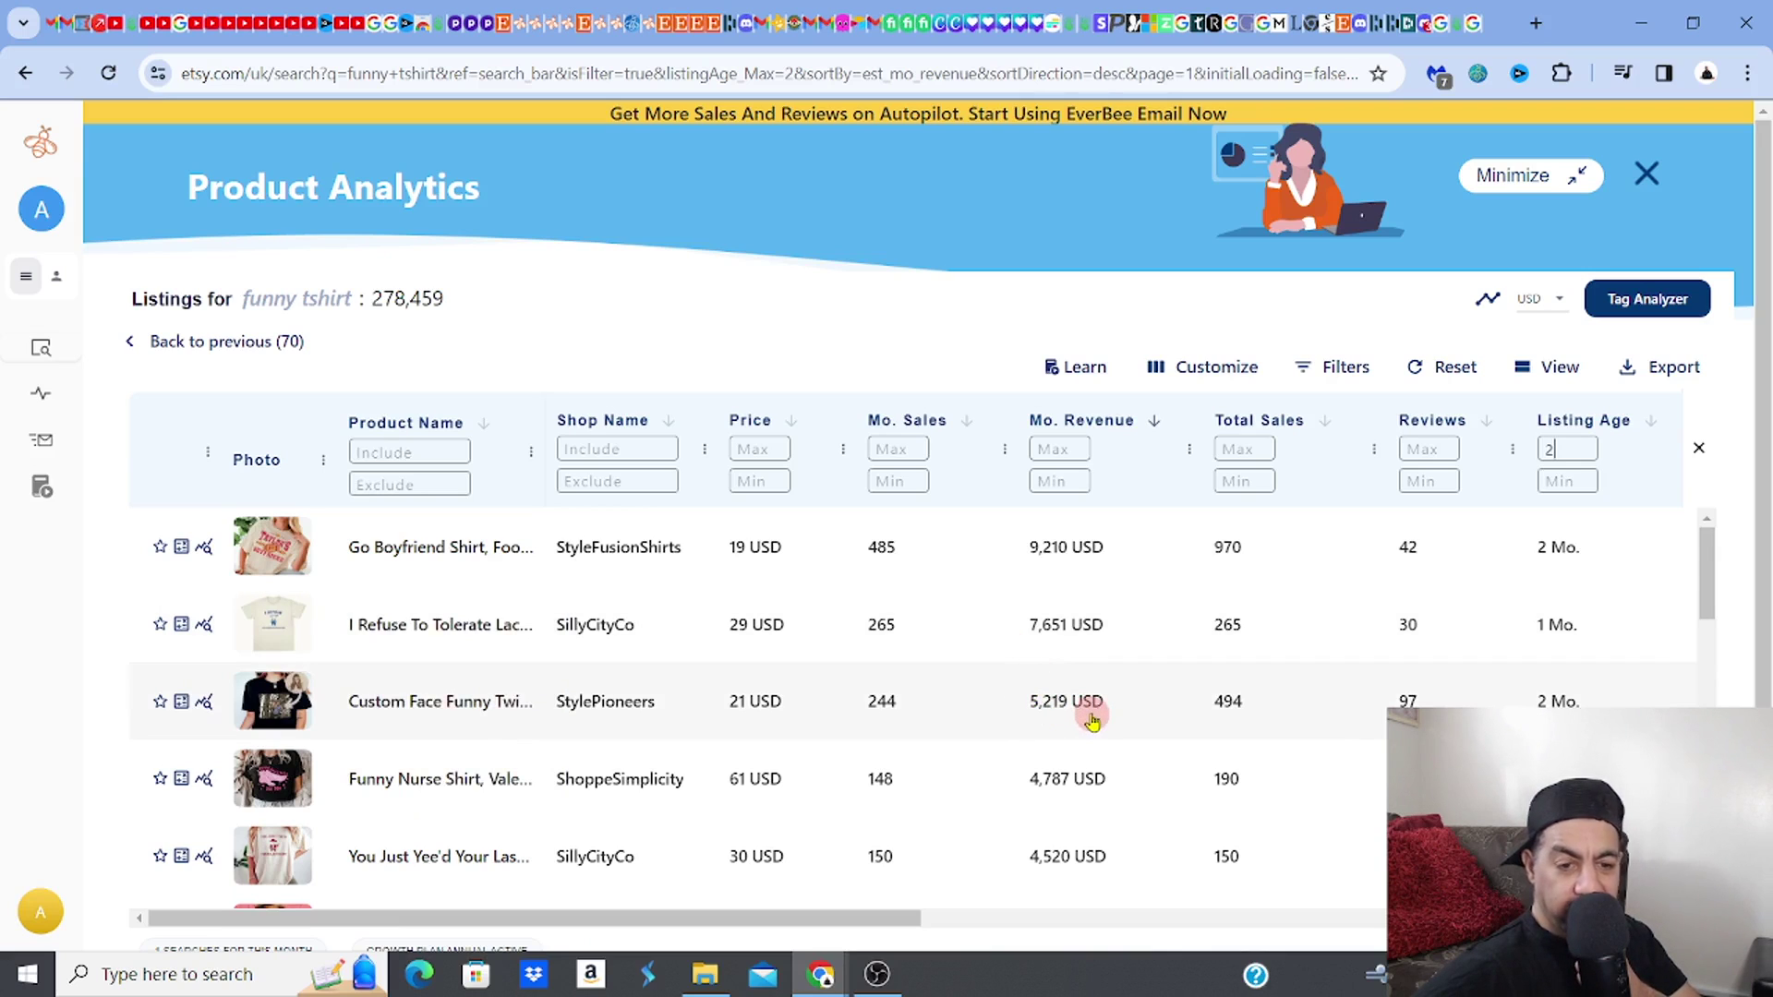
pyautogui.moveTo(272, 786)
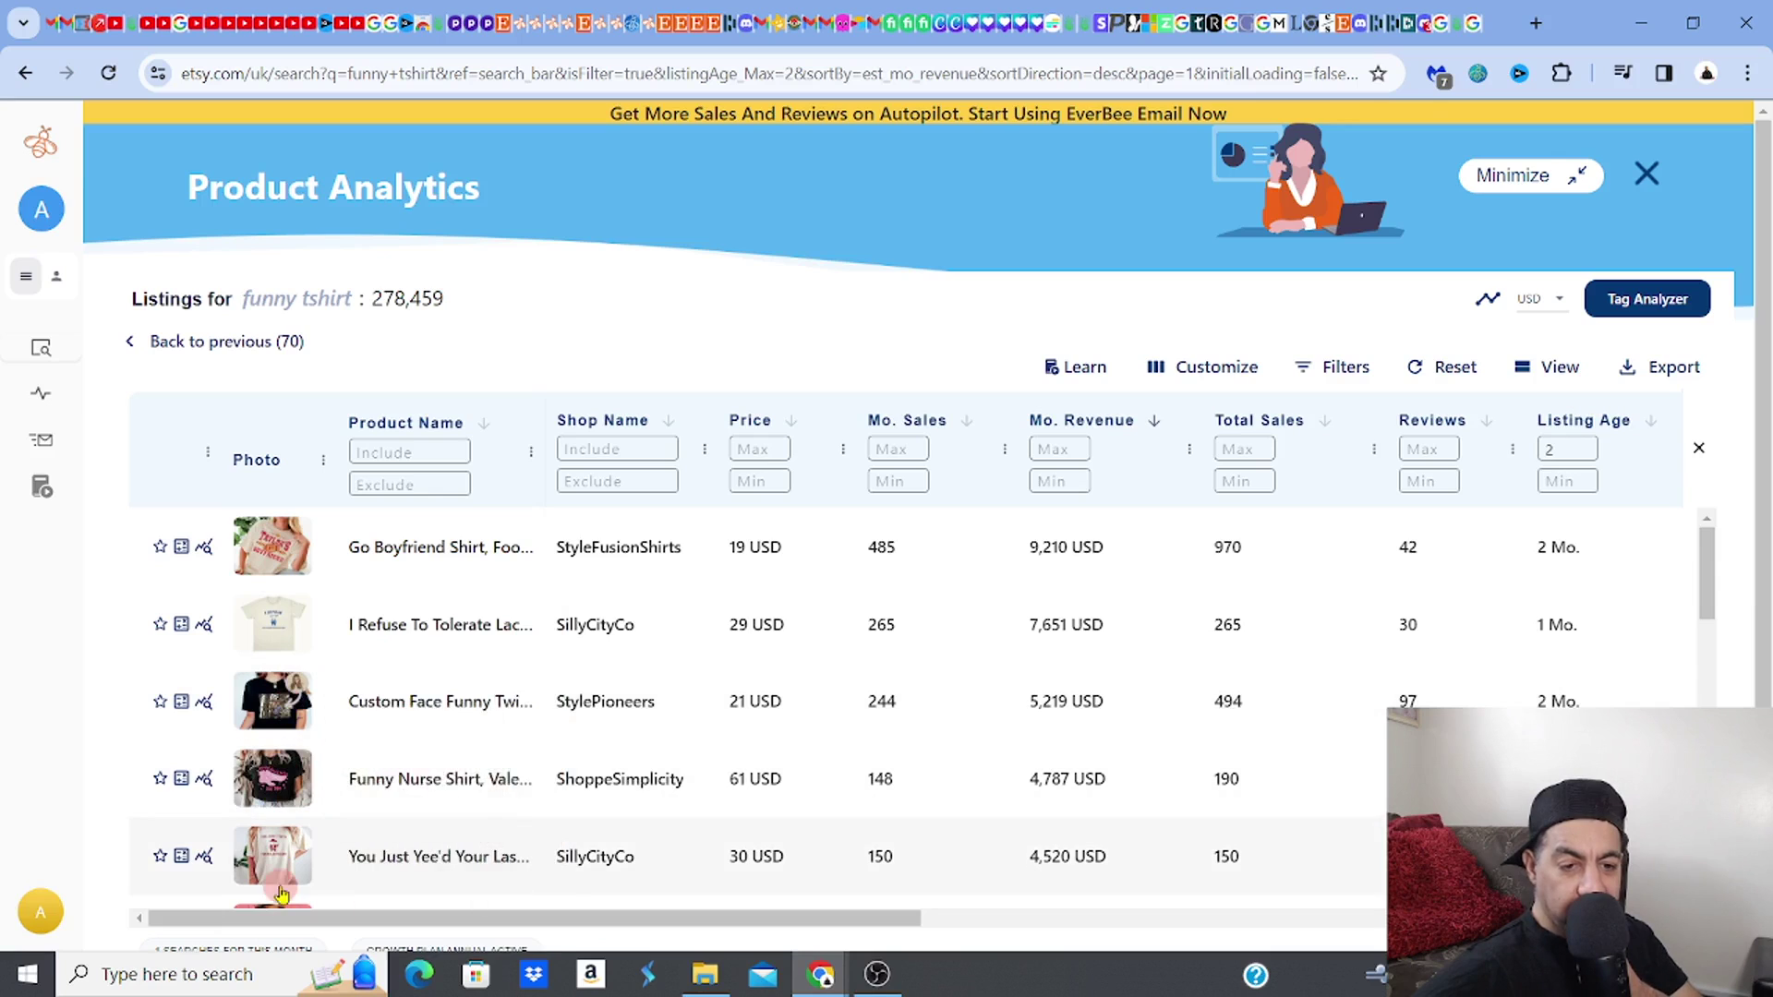
pyautogui.moveTo(279, 866)
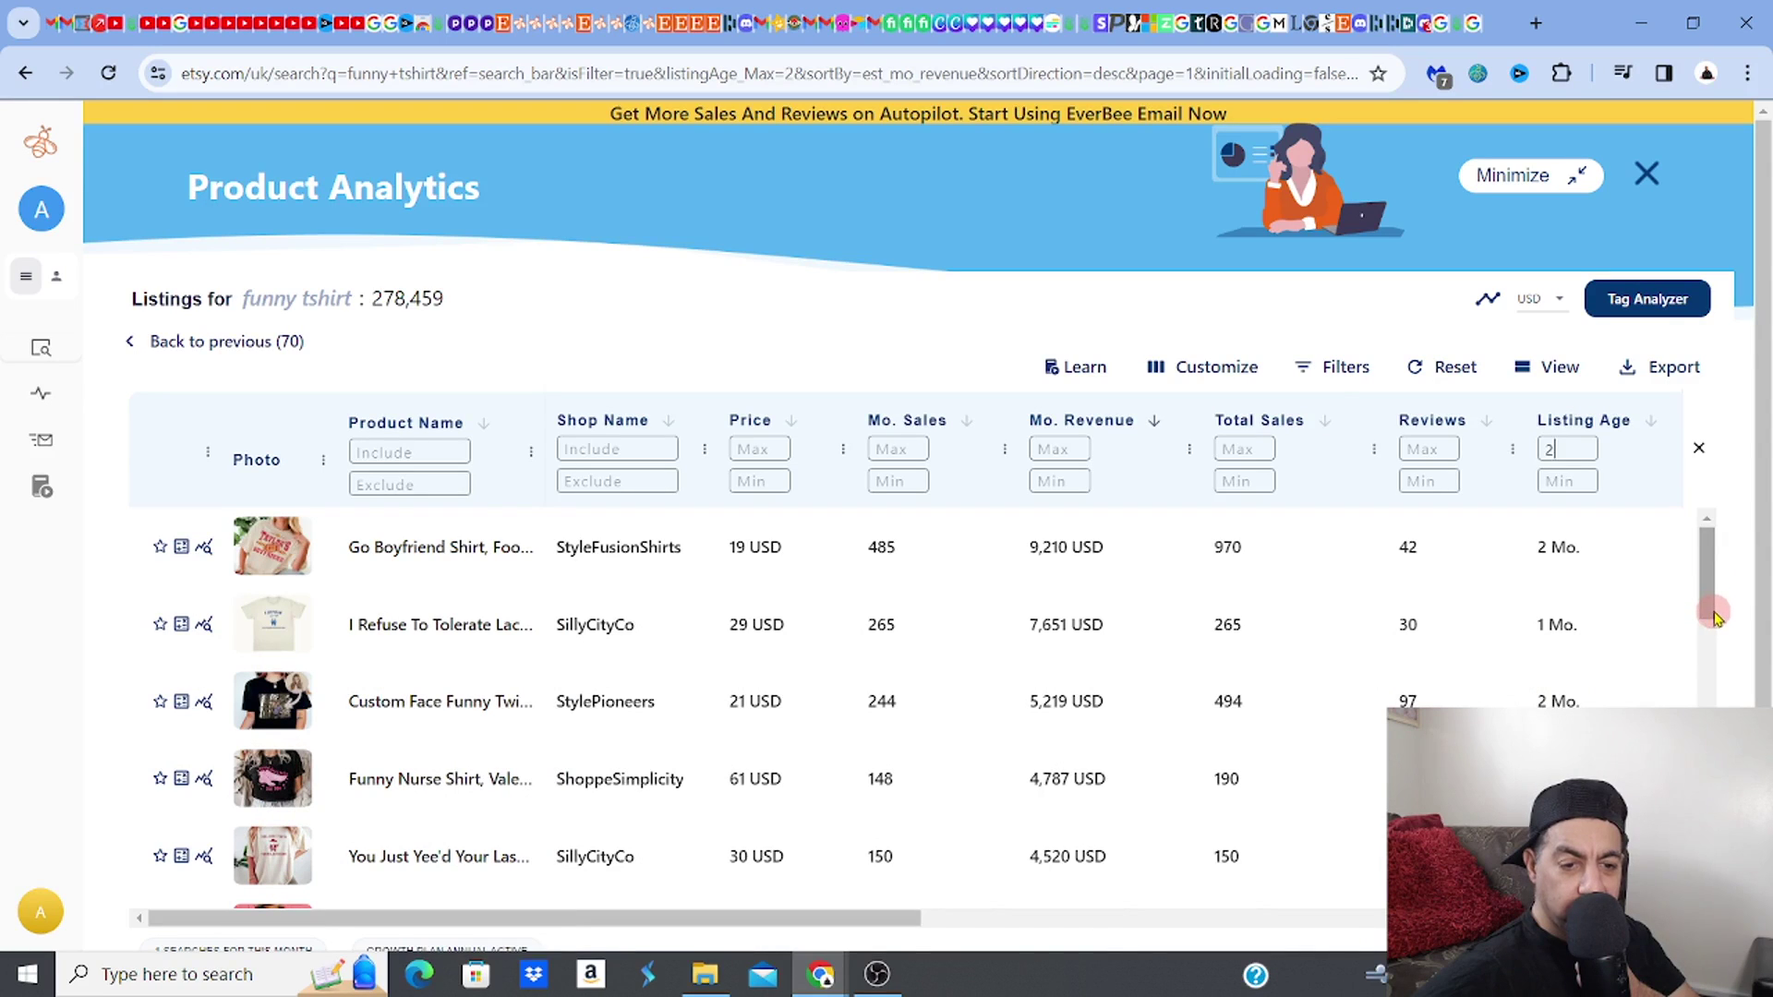
pyautogui.scroll(-1, 1707, 612)
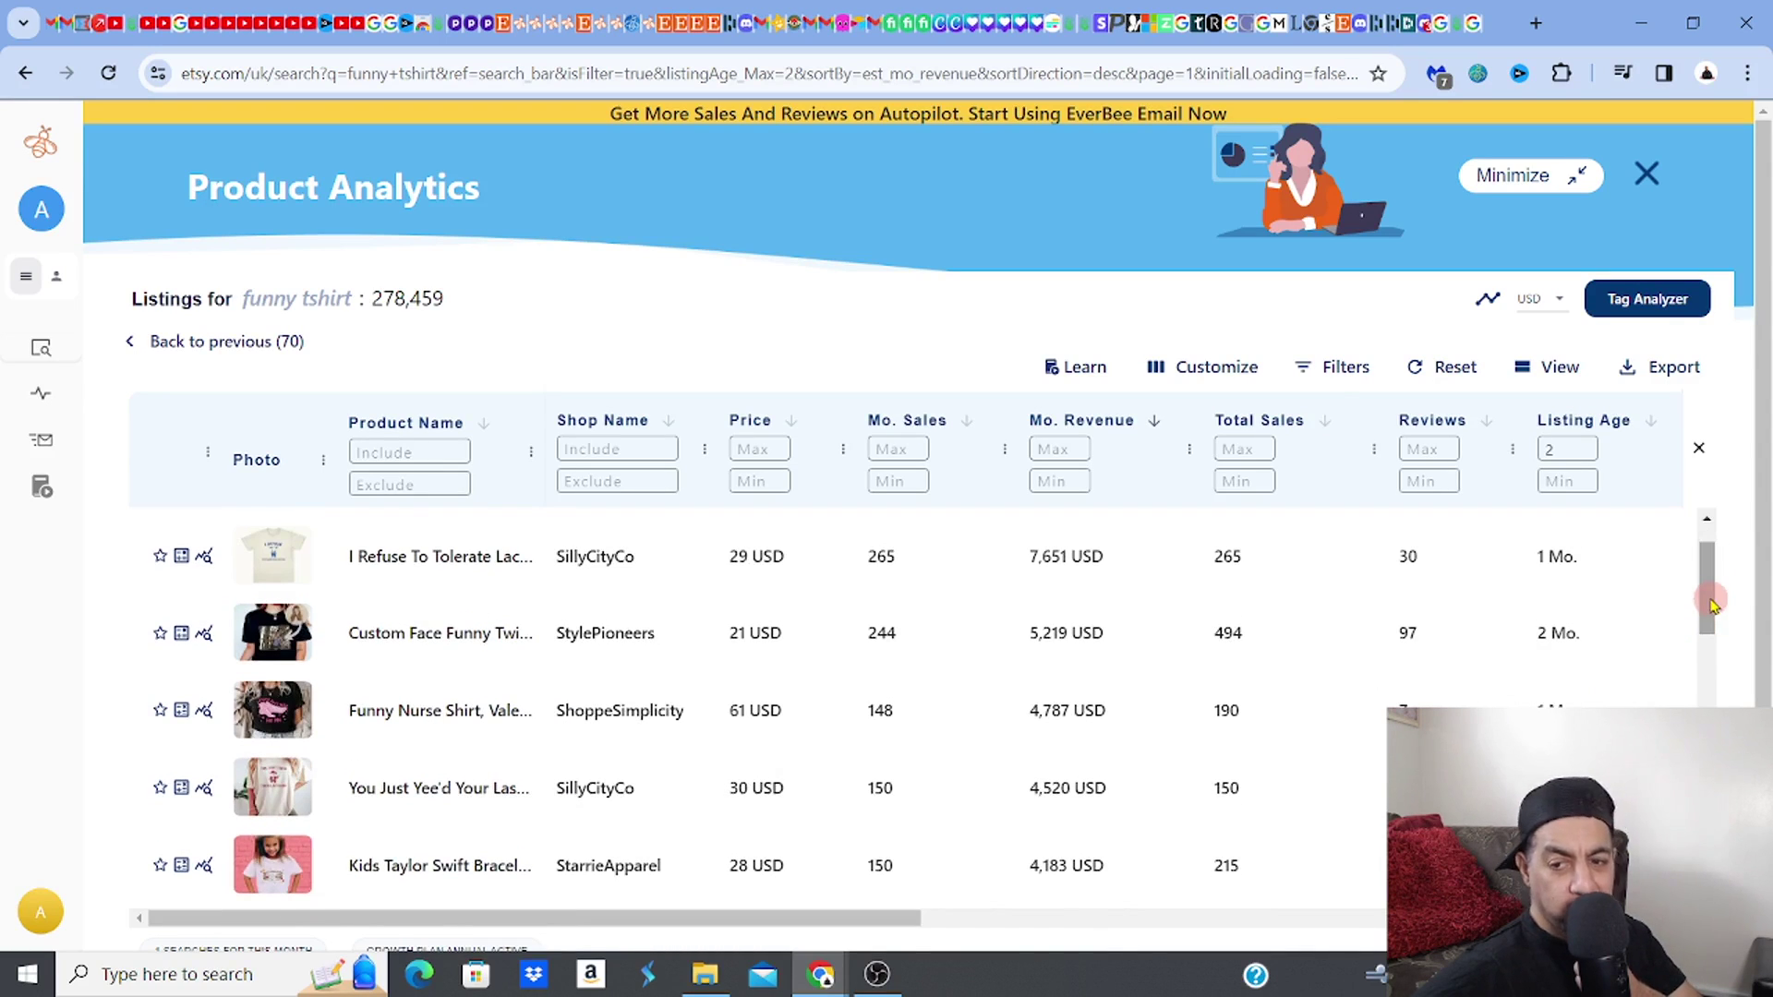
pyautogui.scroll(1, 1710, 591)
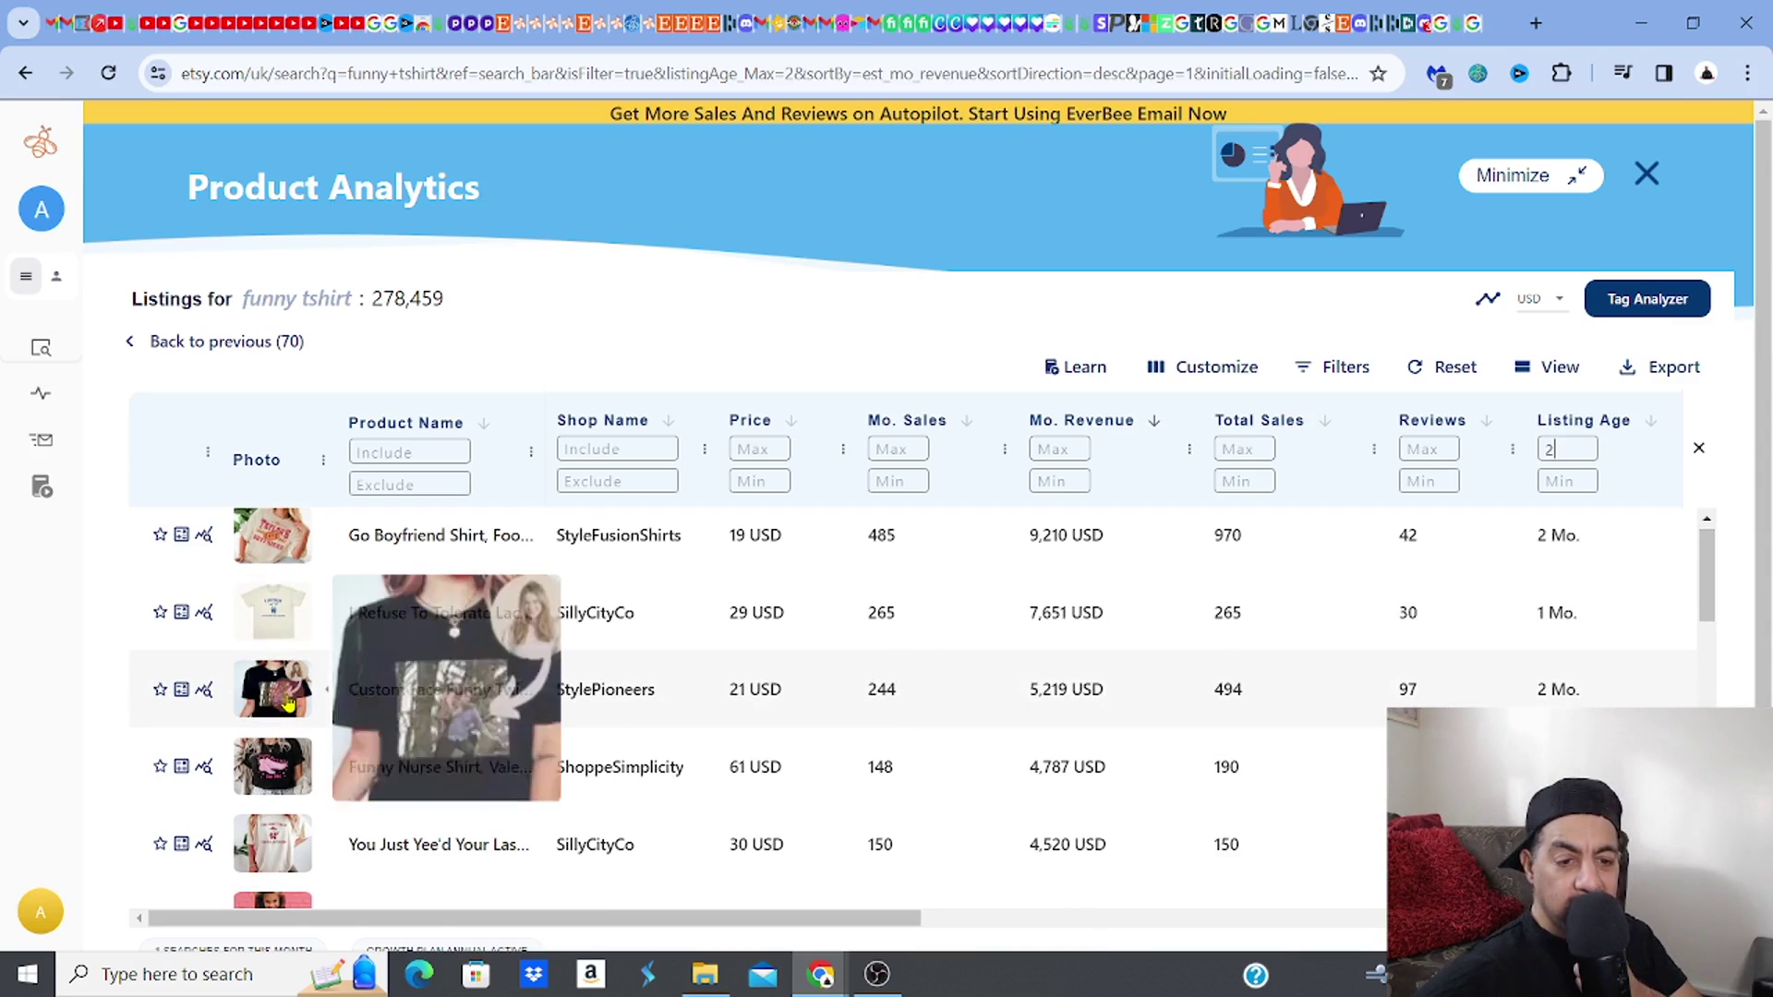
pyautogui.click(273, 780)
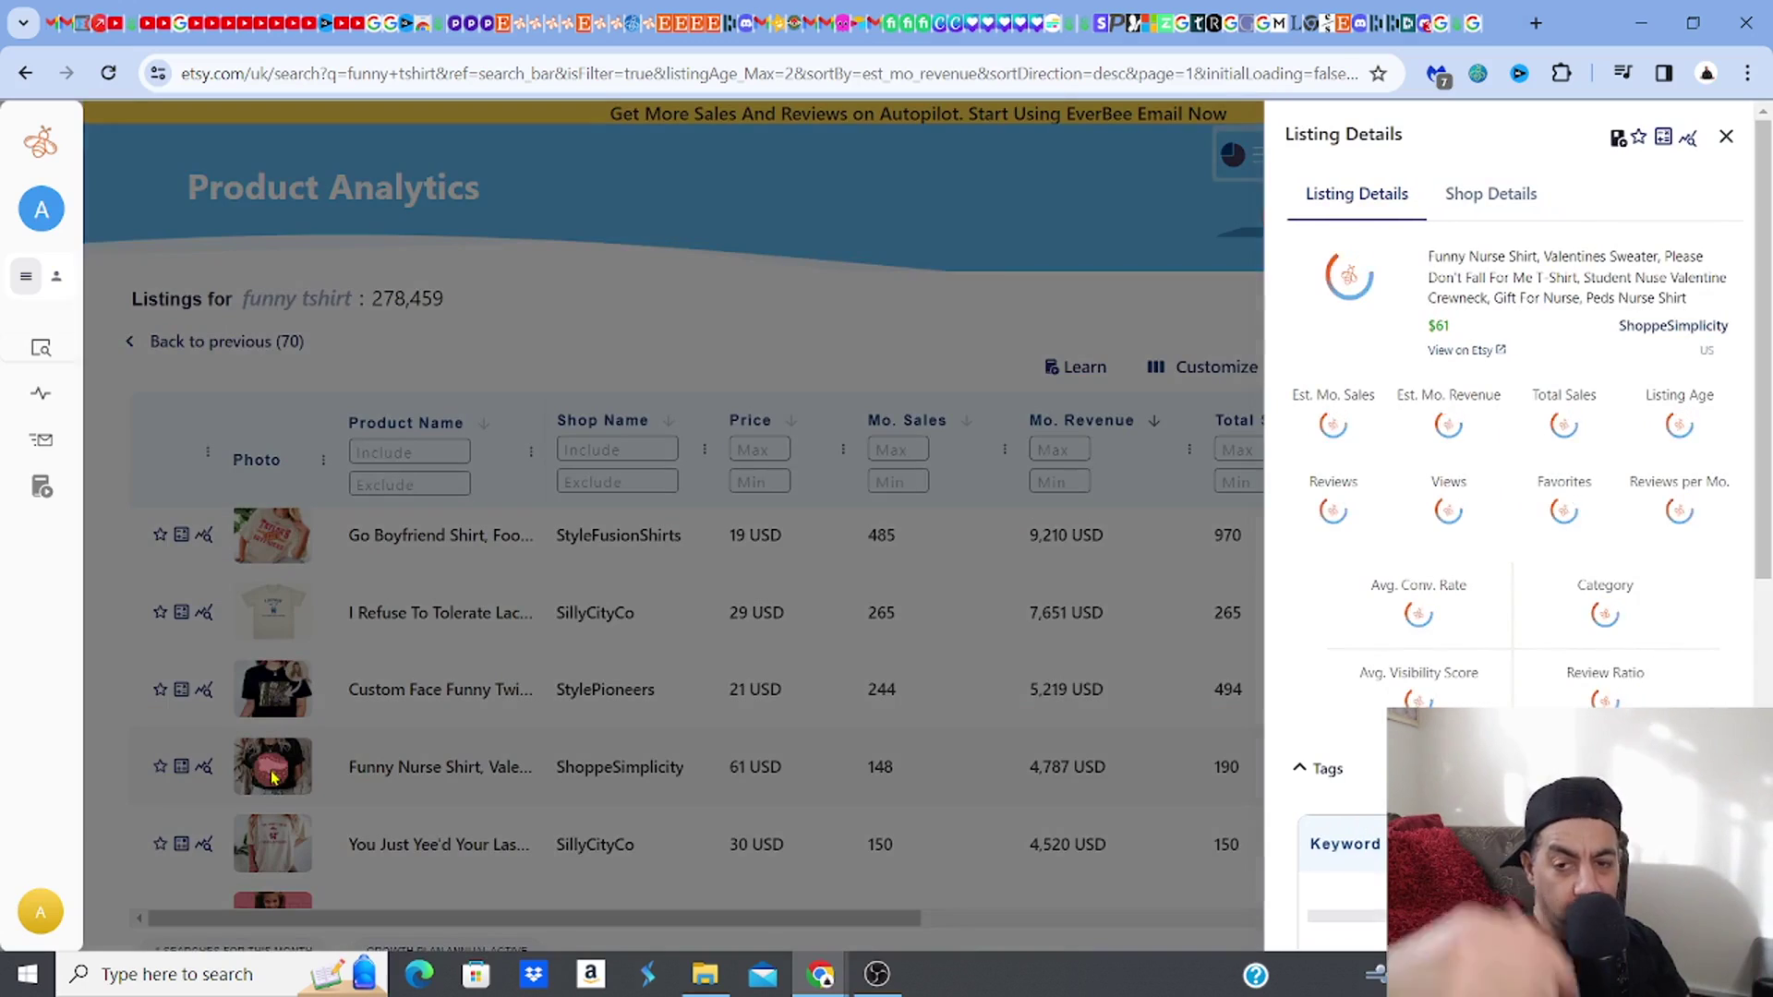
pyautogui.click(1459, 351)
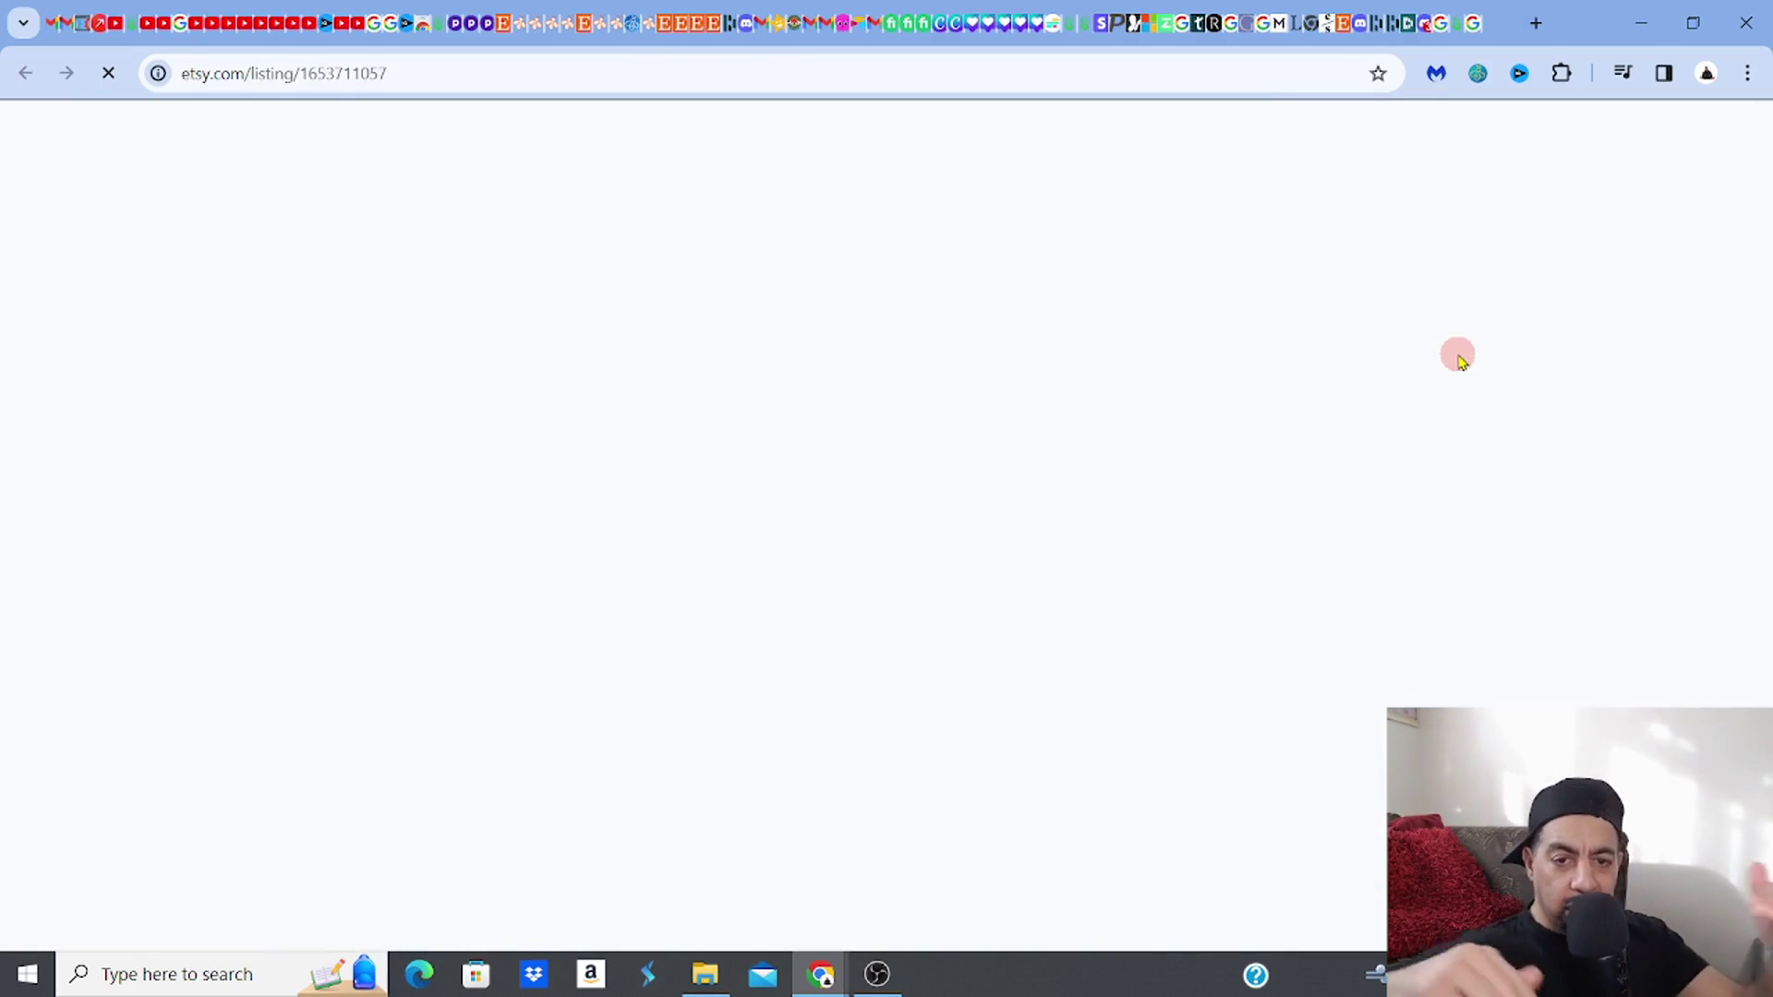